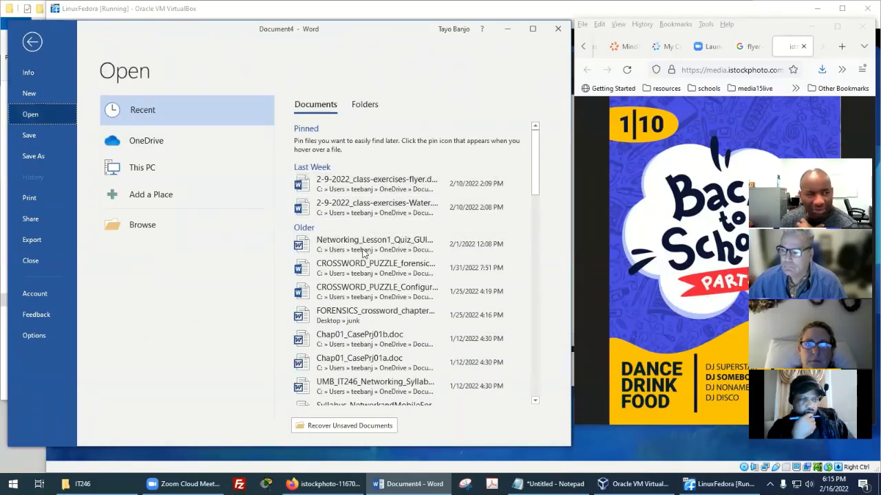
Create a new blank document.
left_click(28, 91)
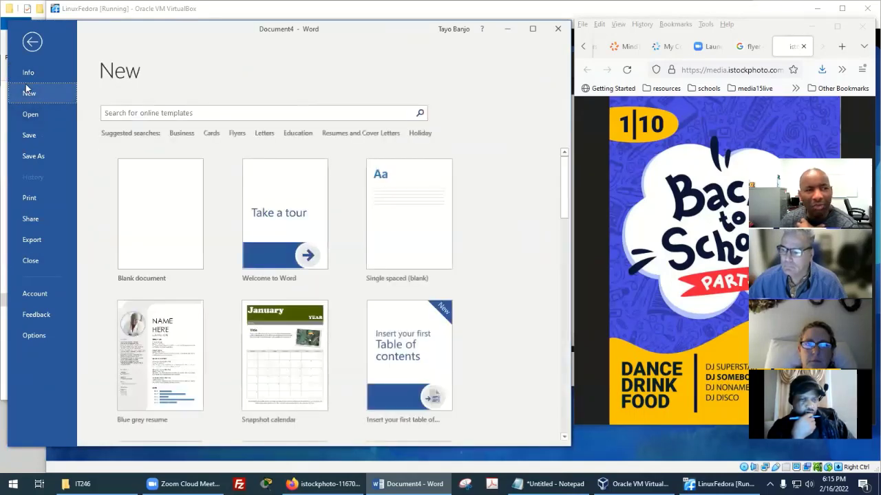
left_click(29, 73)
left_click(48, 96)
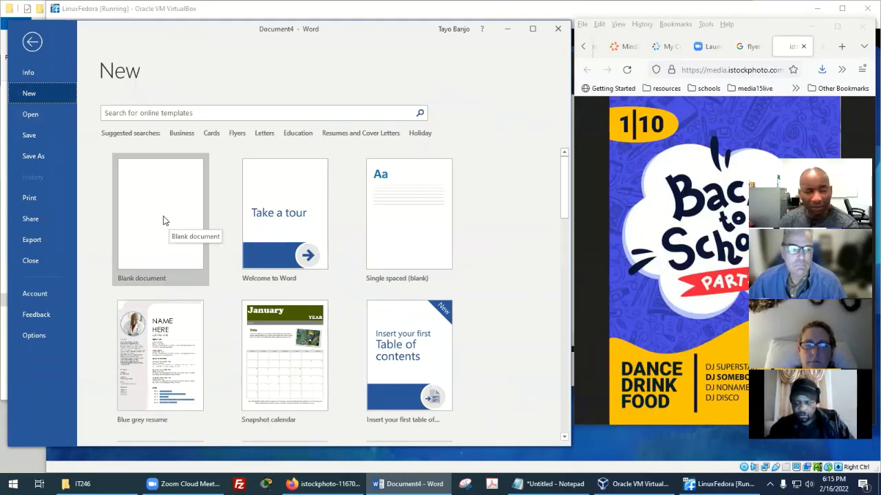
left_click(182, 217)
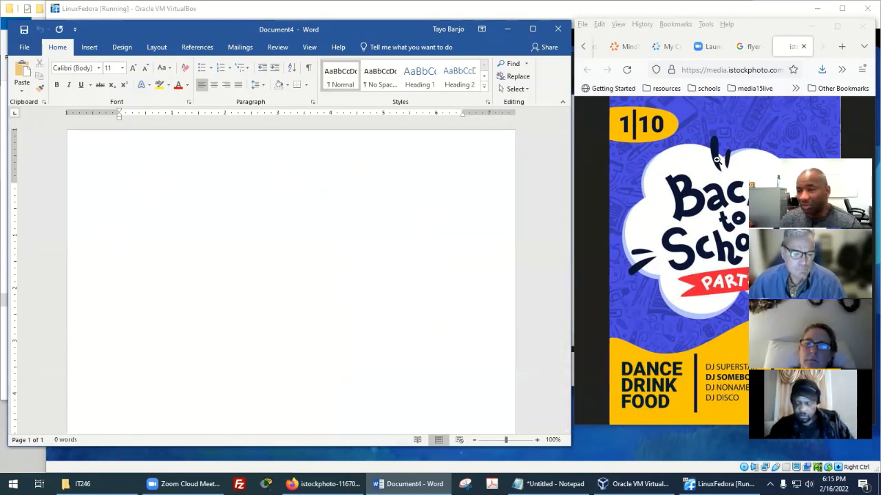
Move the video call thumbnails off the reference flyer and reduce them to a single speaker.
left_click_drag(826, 159, 827, 43)
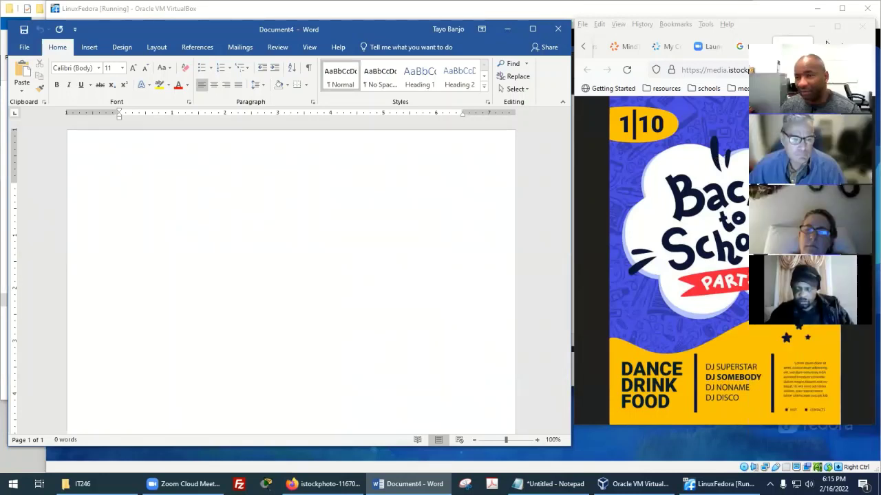
left_click(827, 43)
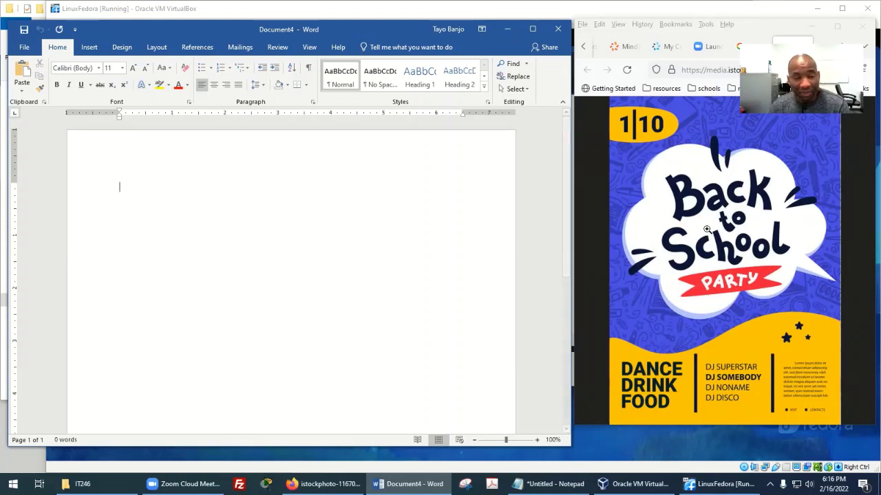
Widen the document window and draw a flowchart Document shape about 4.52" wide and 2.31" high near the bottom of the page.
scroll(536, 279, "down", 1)
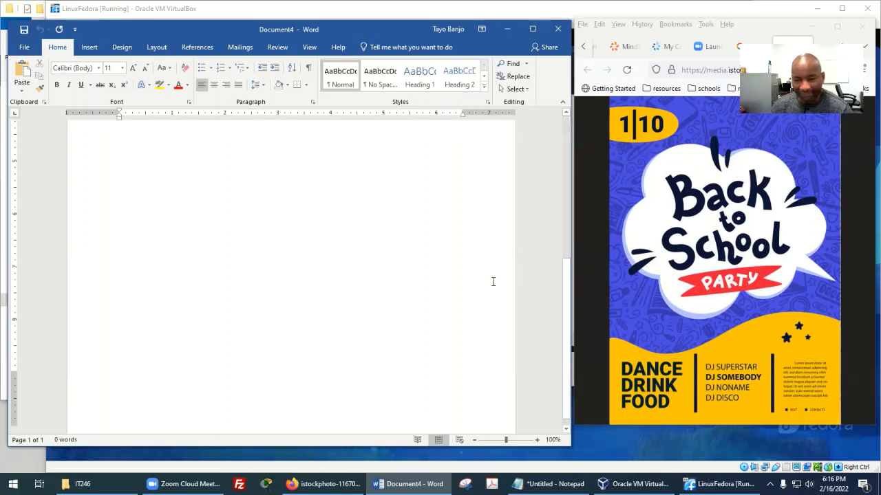
scroll(491, 281, "down", 2)
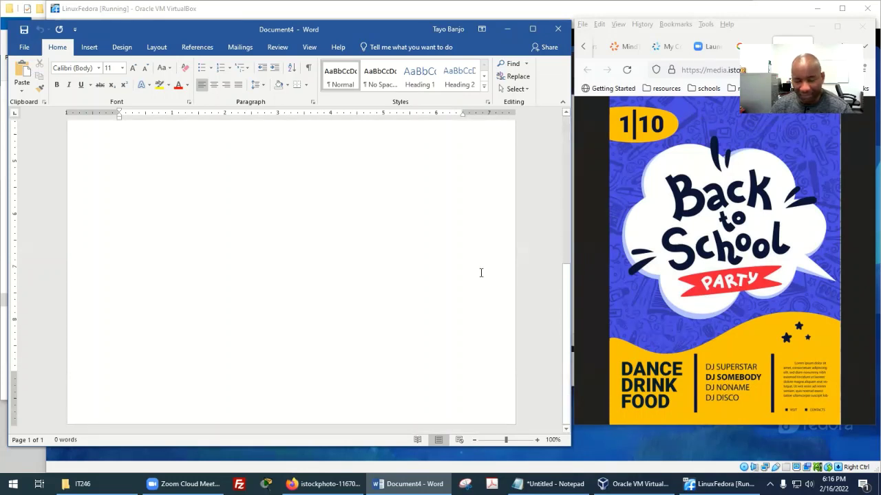
left_click(89, 48)
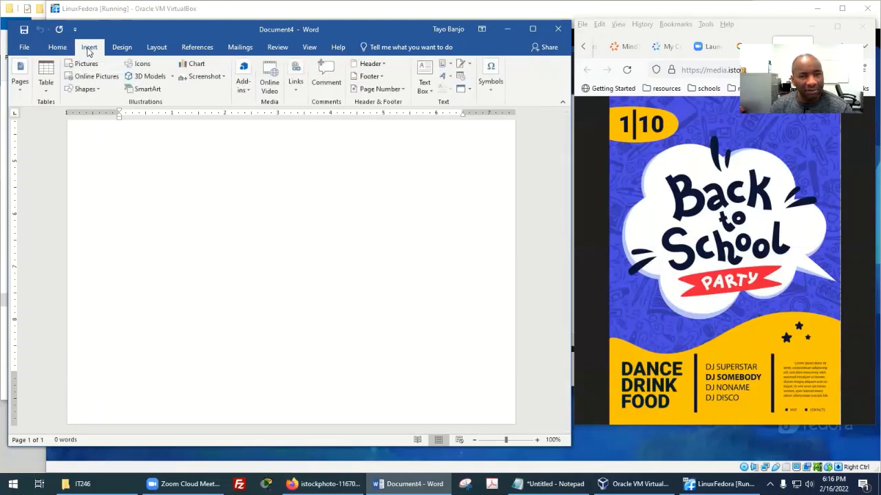
left_click(425, 86)
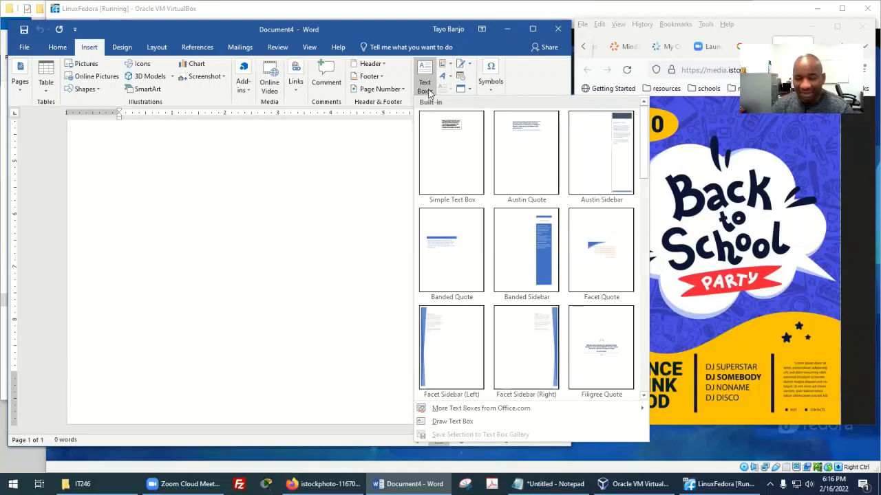
left_click(371, 139)
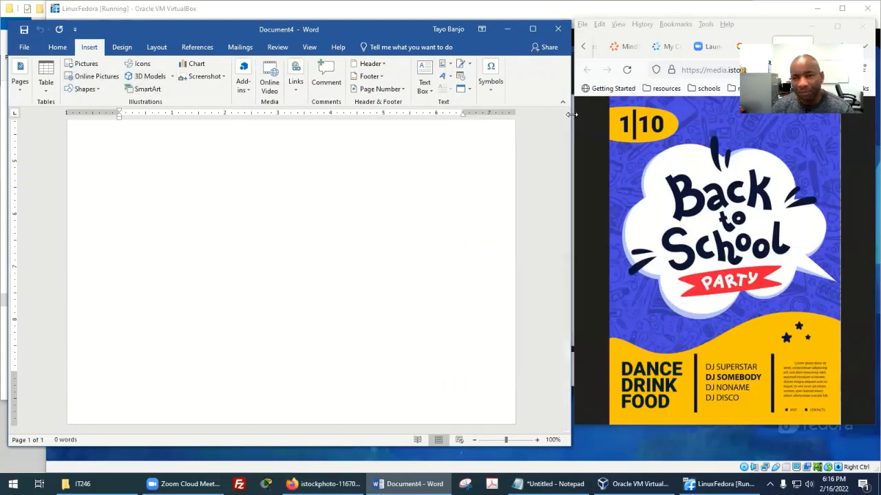
left_click_drag(571, 114, 606, 115)
left_click(99, 88)
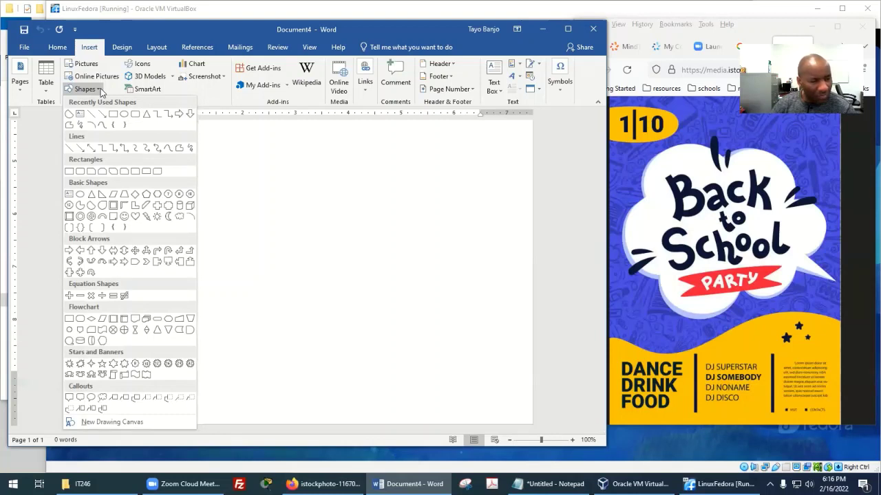
left_click(136, 319)
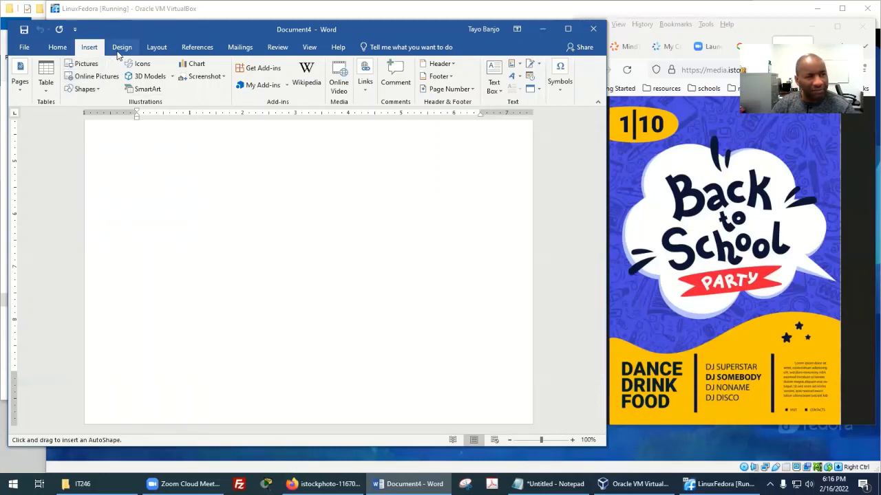
left_click(83, 89)
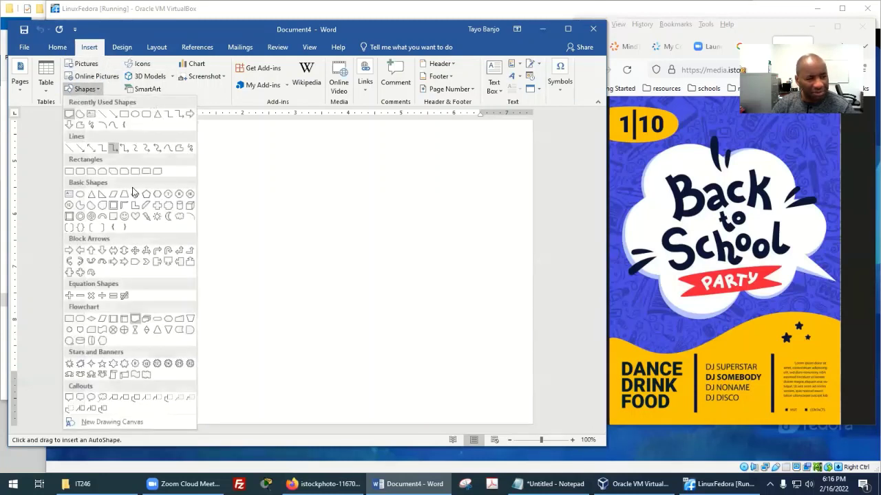
left_click(134, 321)
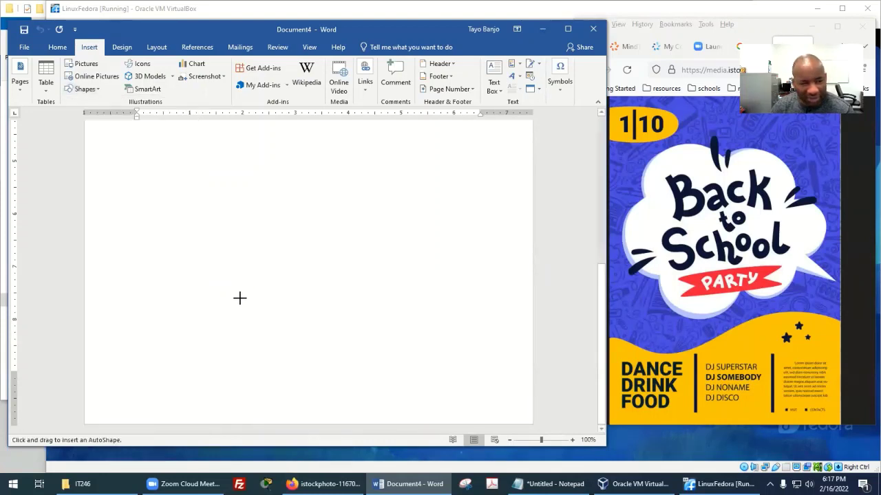
left_click_drag(184, 271, 424, 393)
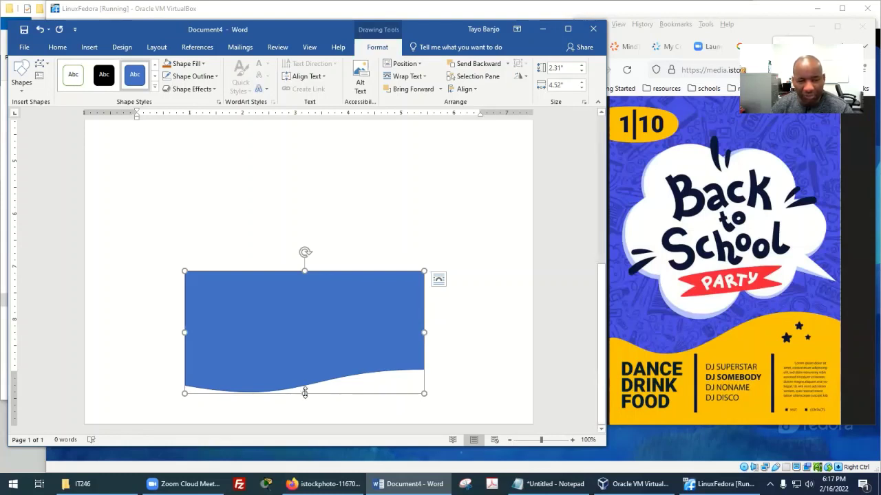
Flip the shape vertically to about 2.68" high so its wave faces up, and move it toward the page's lower left.
left_click_drag(304, 393, 337, 129)
left_click_drag(326, 216, 275, 321)
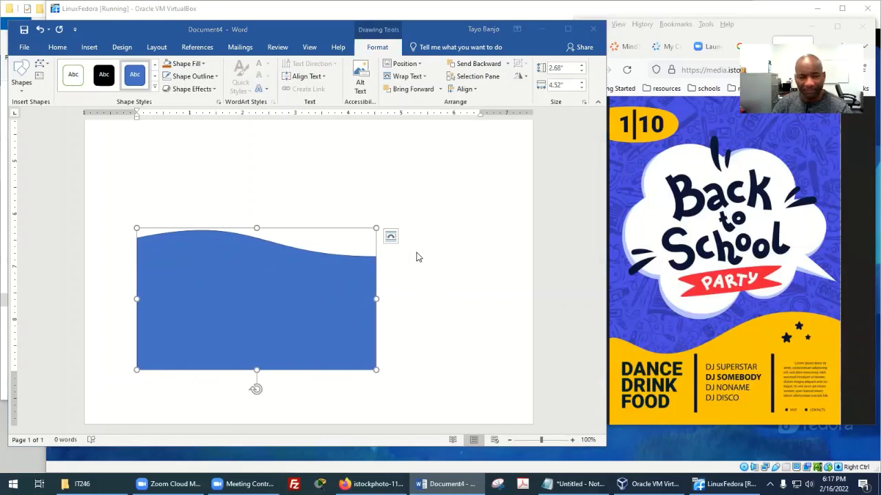
left_click(309, 269)
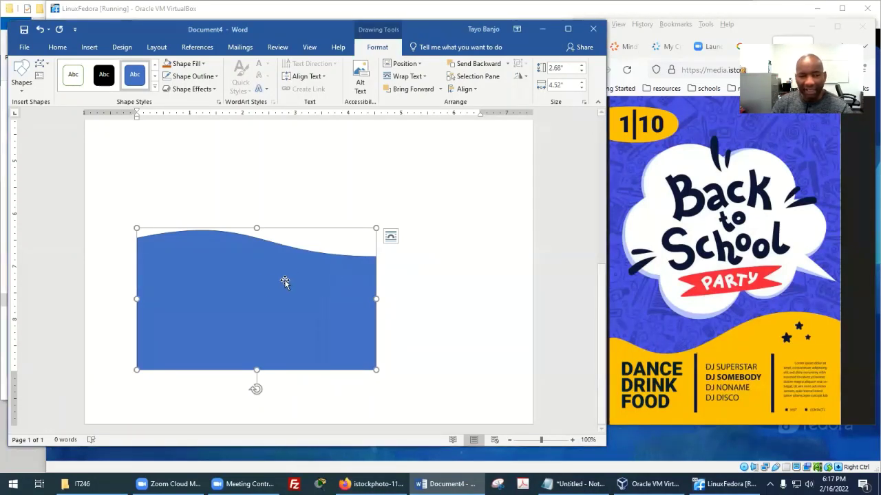
left_click_drag(260, 281, 209, 303)
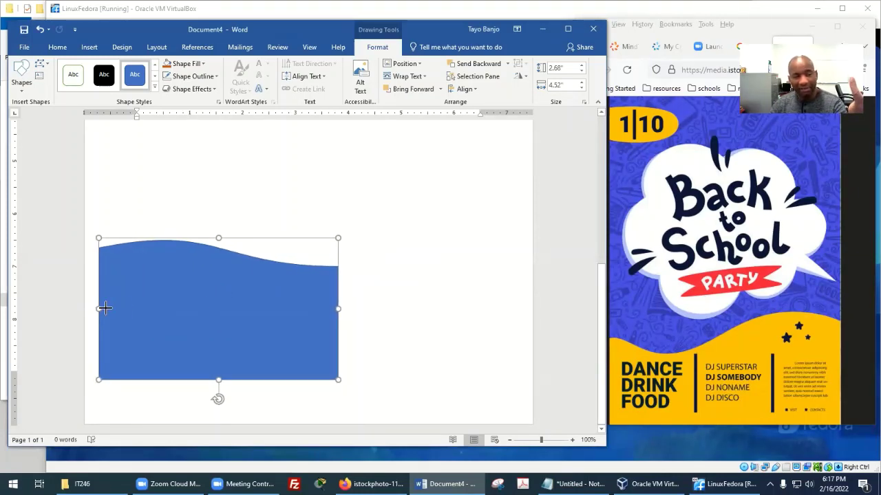
Mirror the wave shape horizontally and stretch it across the lower part of the page up to the right text margin.
left_click_drag(99, 308, 506, 308)
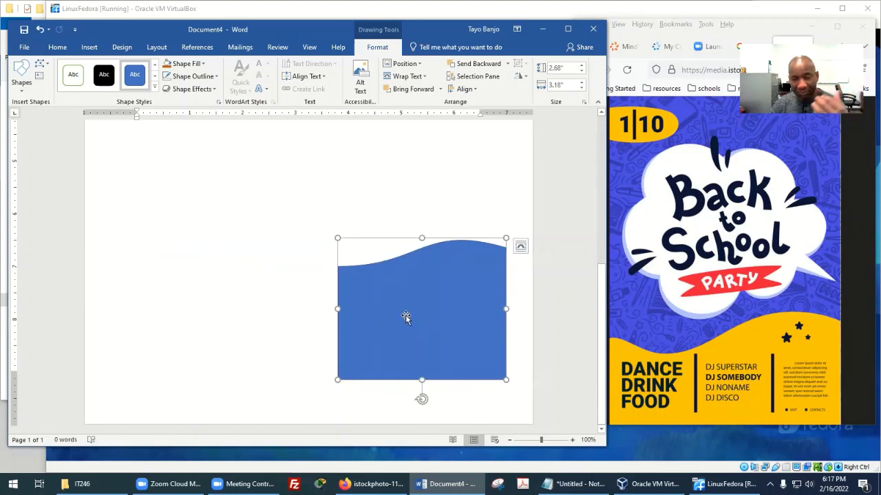
left_click_drag(406, 319, 170, 346)
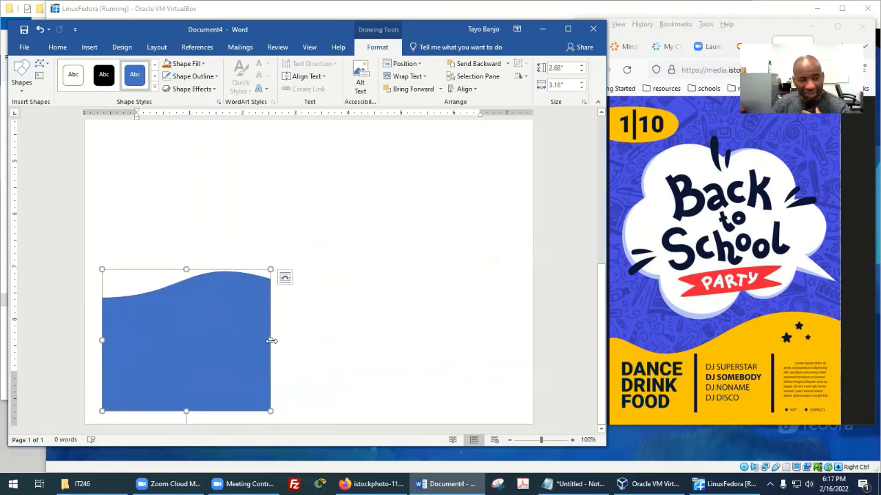
left_click_drag(271, 340, 477, 338)
left_click_drag(297, 338, 320, 334)
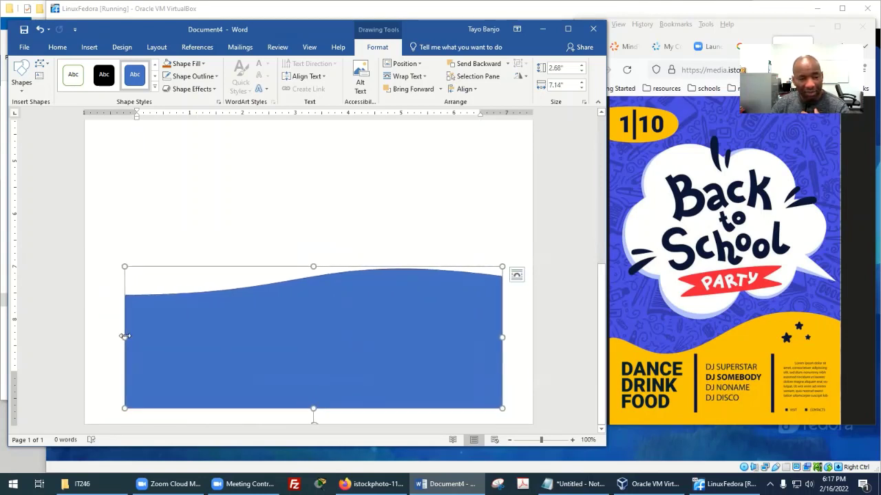
left_click_drag(125, 336, 156, 337)
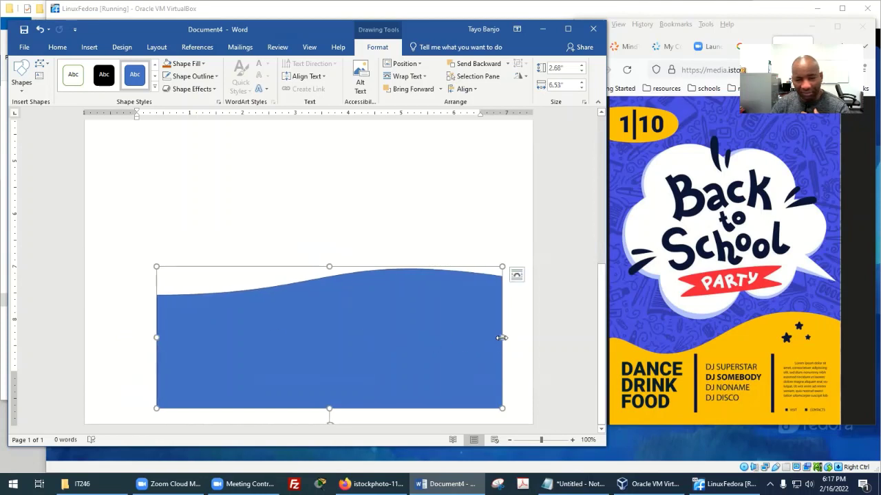
left_click_drag(502, 337, 479, 338)
key("Delete")
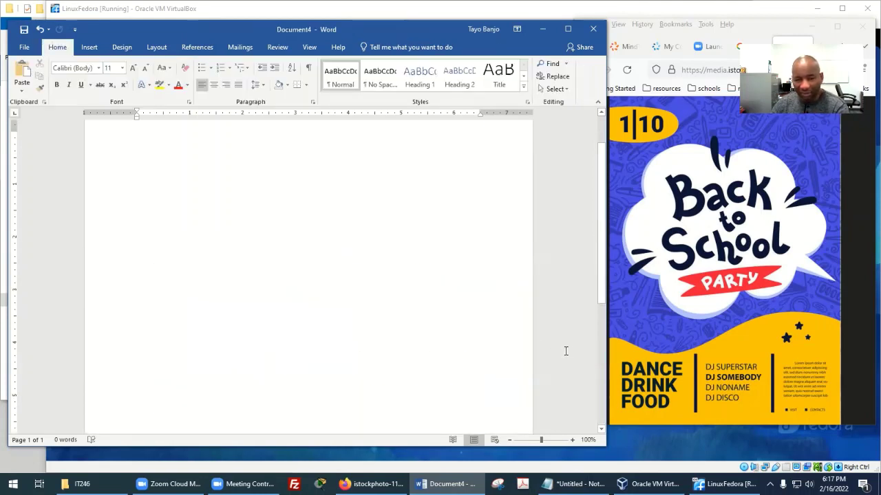
scroll(565, 350, "down", 6)
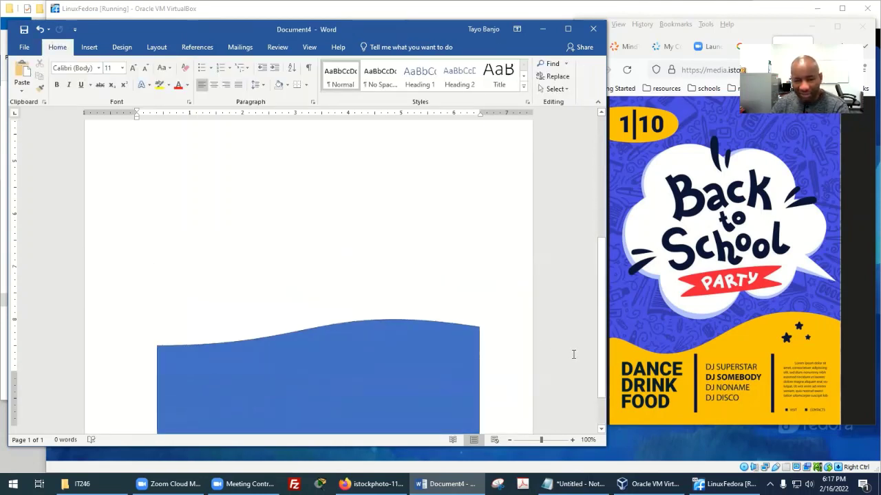
Edit the shape's points, pulling its upper edge down into a dip on the left and up into a hump on the right.
left_click(458, 340)
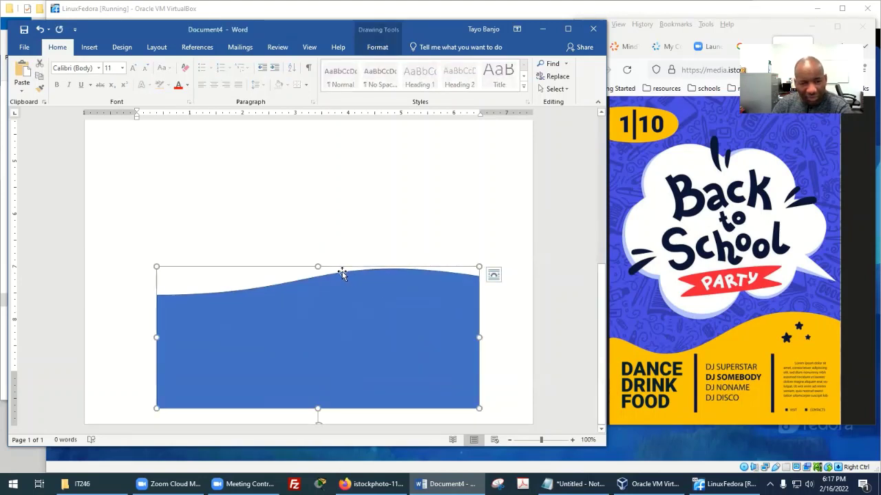
left_click(289, 283)
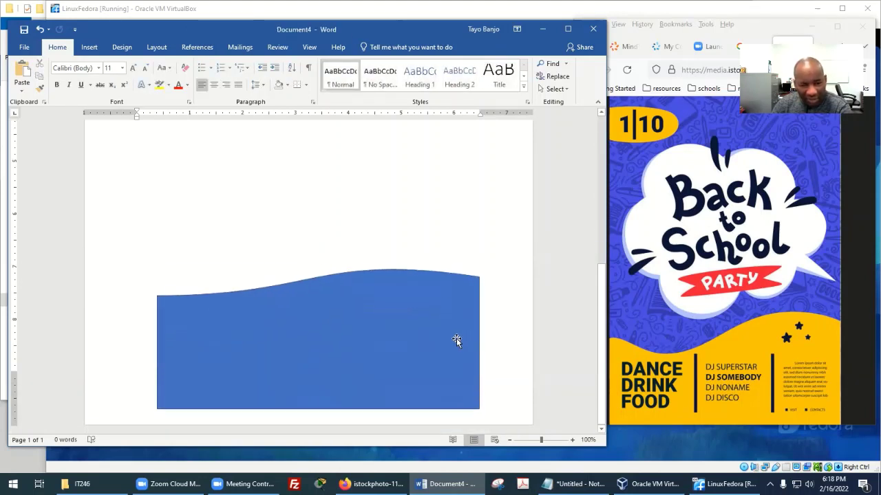
left_click(456, 340)
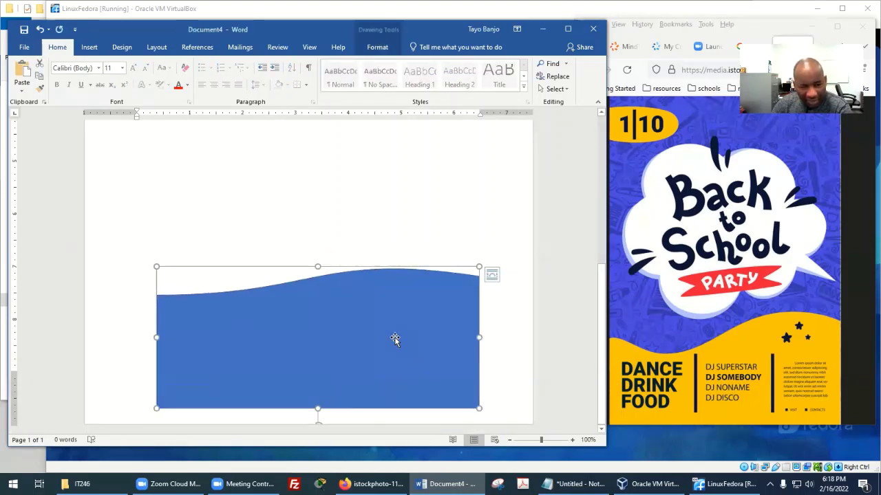
right_click(328, 316)
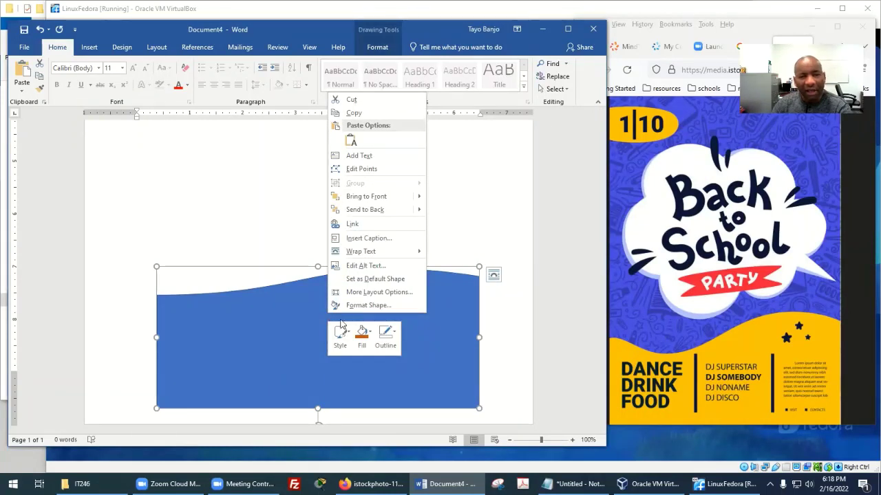
left_click(366, 169)
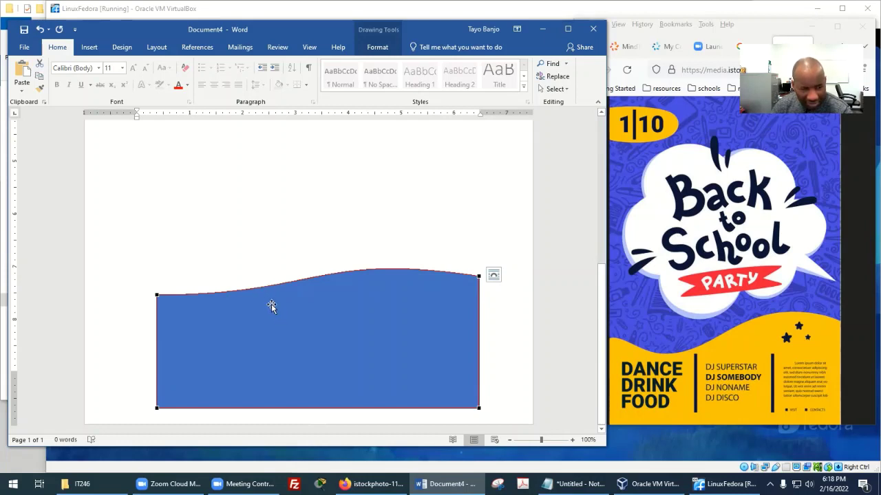
left_click_drag(266, 287, 386, 332)
left_click_drag(272, 332, 231, 330)
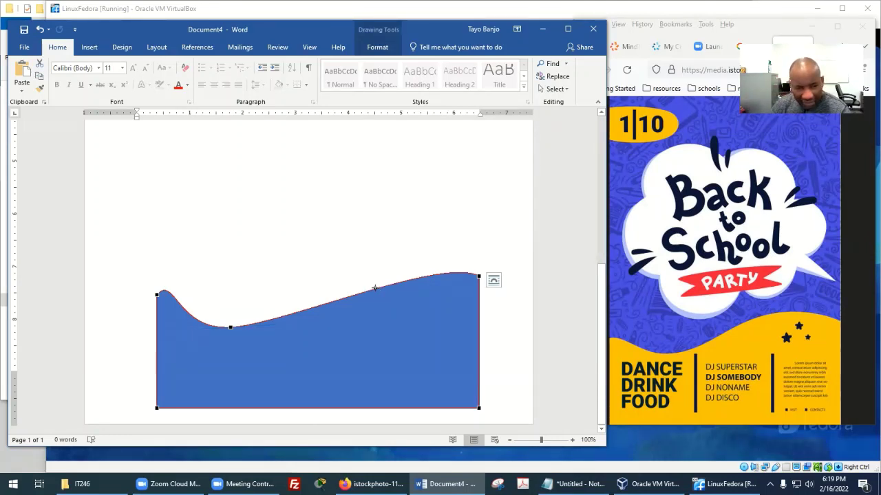
left_click_drag(375, 288, 370, 246)
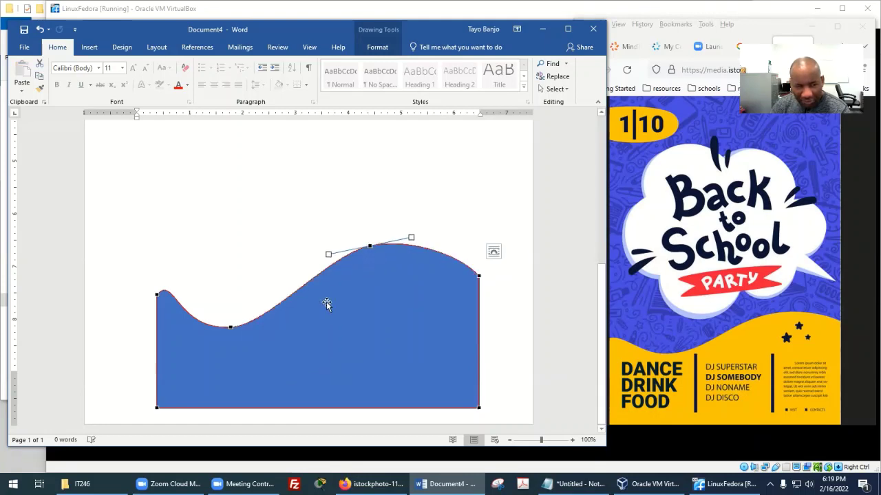
left_click(383, 255)
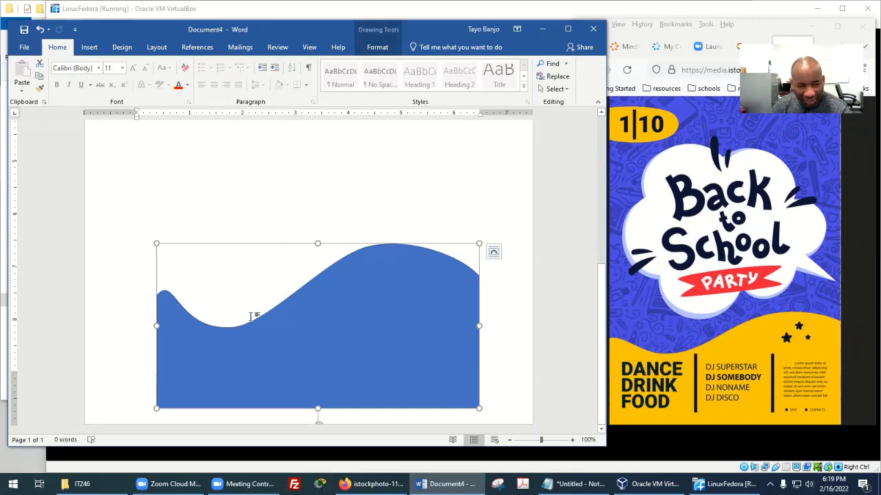
key("Delete")
key("ctrl+z")
Edit the wave shape's points, lowering the hump on the right slightly and raising the dip on the left.
left_click(317, 334)
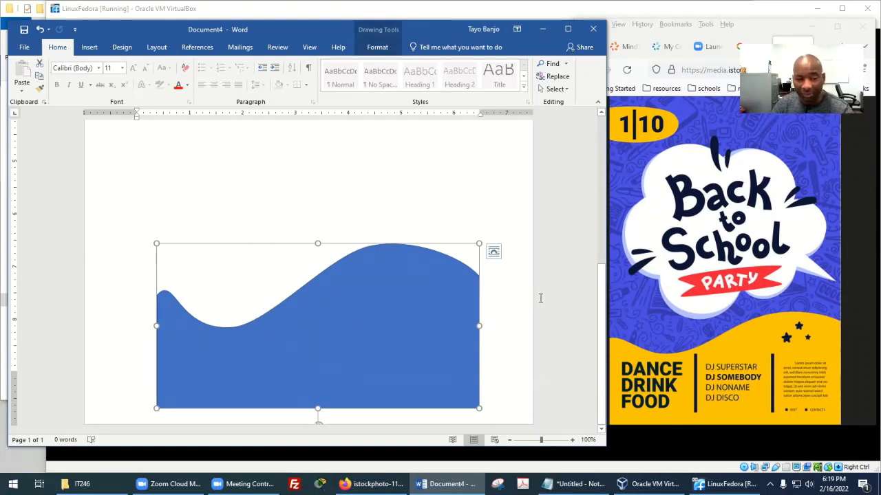
right_click(336, 296)
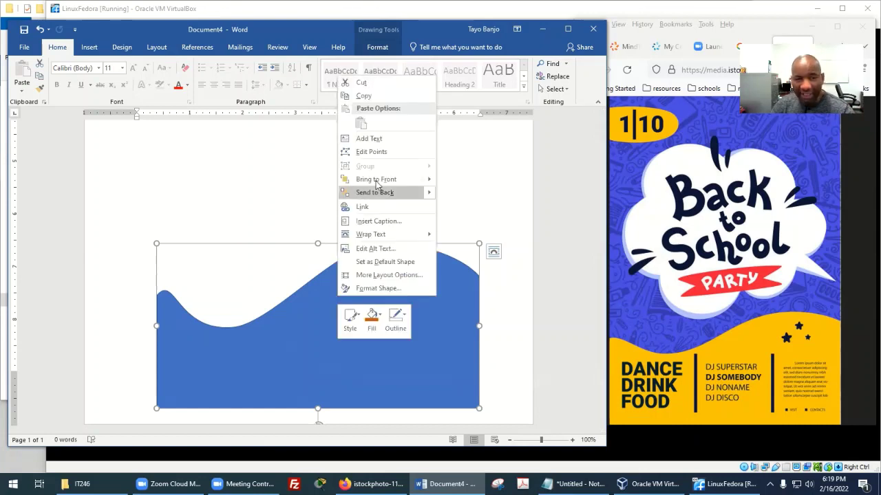
left_click(383, 149)
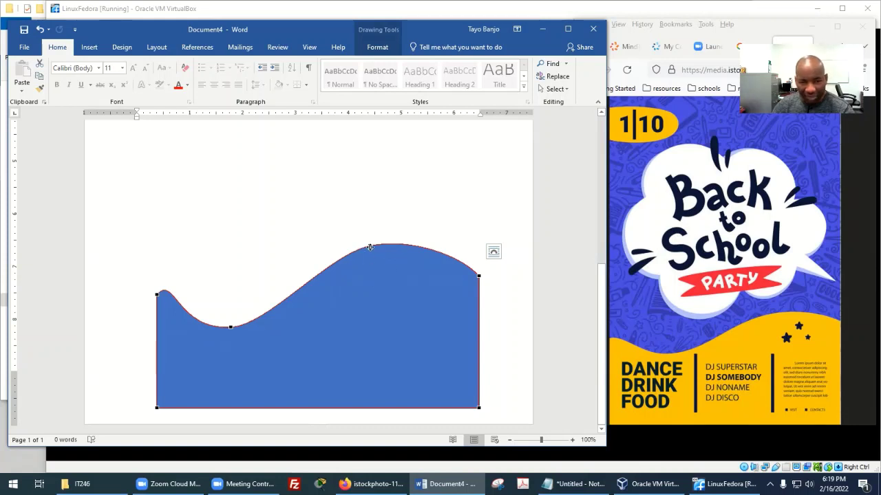
mouse_move(371, 247)
left_mouse_down()
mouse_move(379, 243)
mouse_move(336, 246)
mouse_move(373, 244)
mouse_move(369, 257)
left_mouse_up()
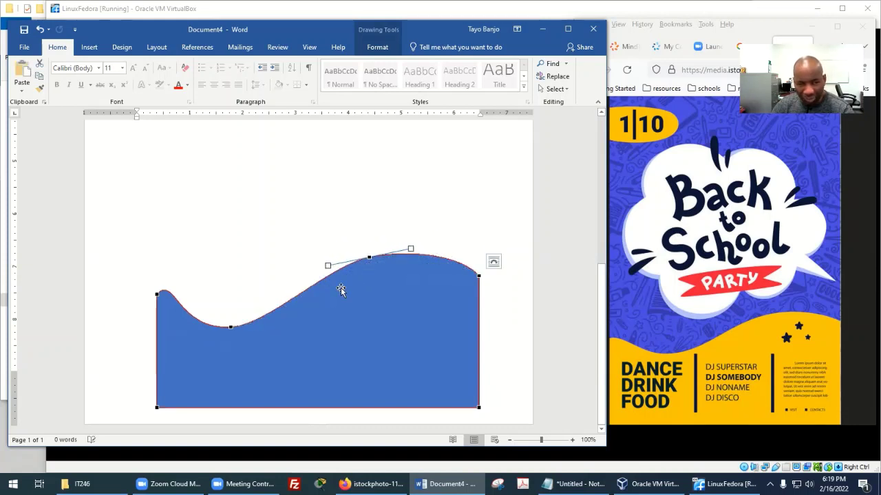
mouse_move(230, 328)
left_mouse_down()
mouse_move(225, 321)
mouse_move(234, 320)
left_mouse_up()
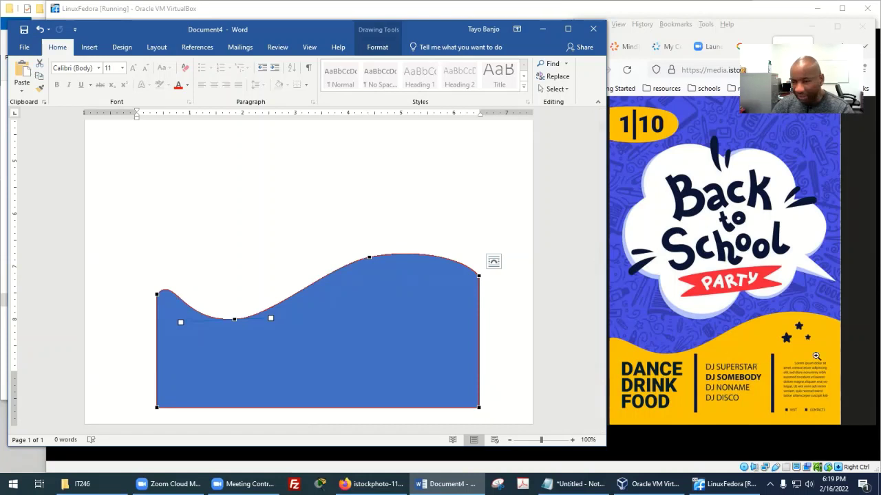
left_click(373, 218)
key("Return")
key("Return")
key("Return")
key("Return")
scroll(575, 309, "down", 2)
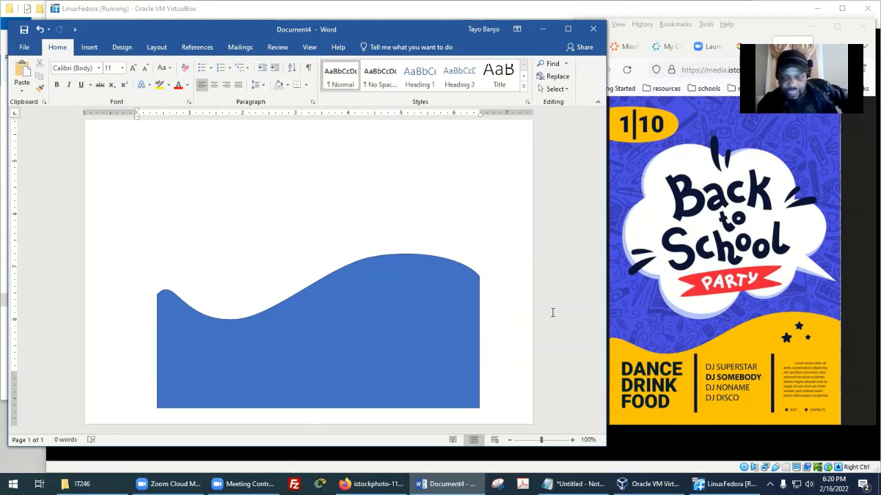
left_click(445, 334)
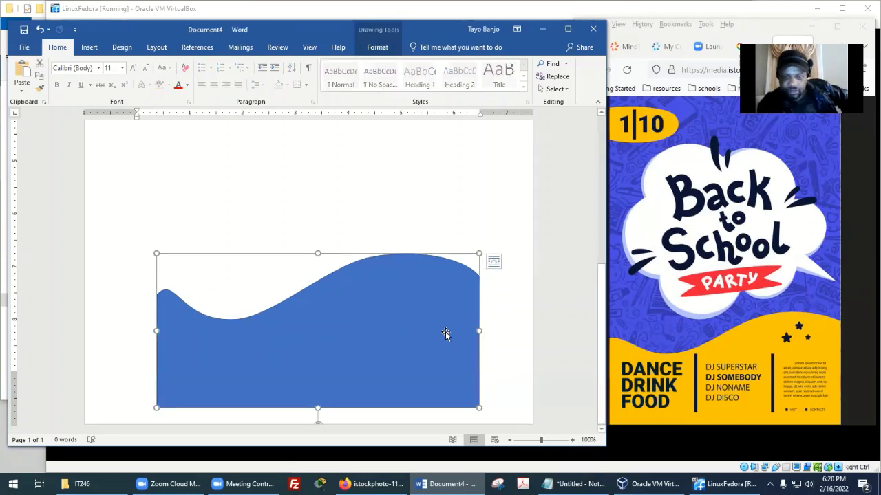
right_click(393, 295)
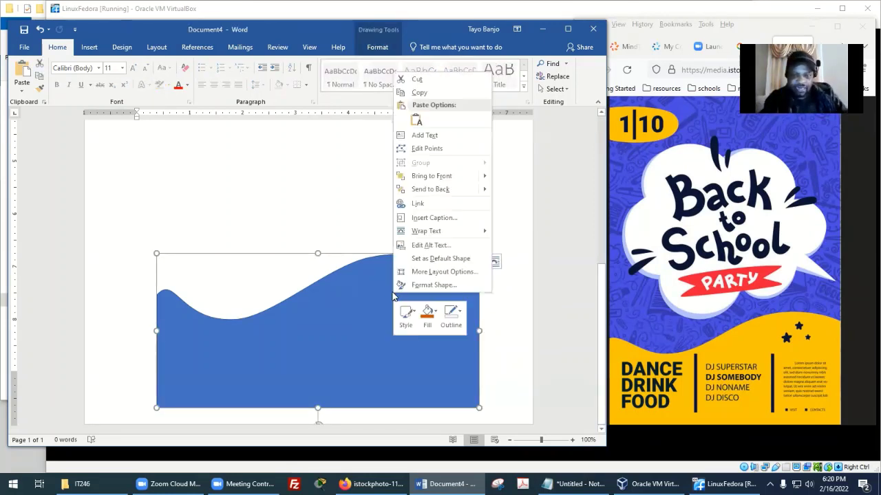
left_click(427, 148)
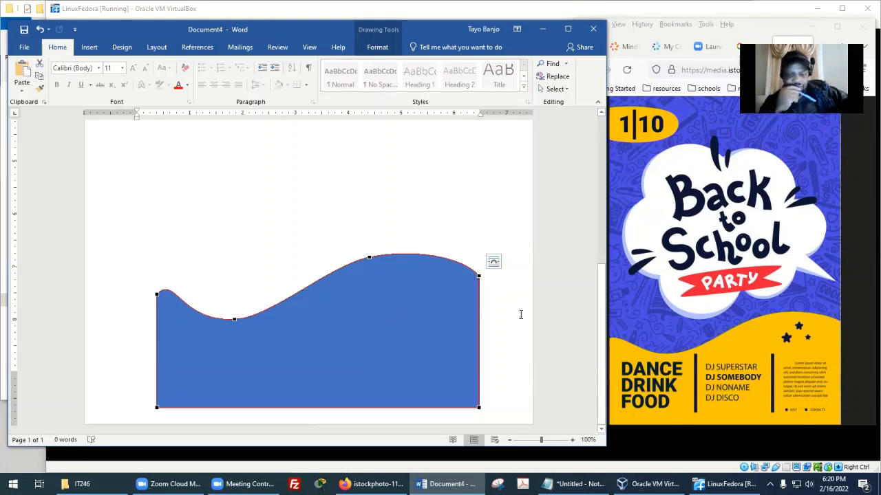
Move the wave shape slightly left and up so it sits more centrally across the lower part of the page.
scroll(521, 314, "up", 5)
scroll(521, 314, "down", 5)
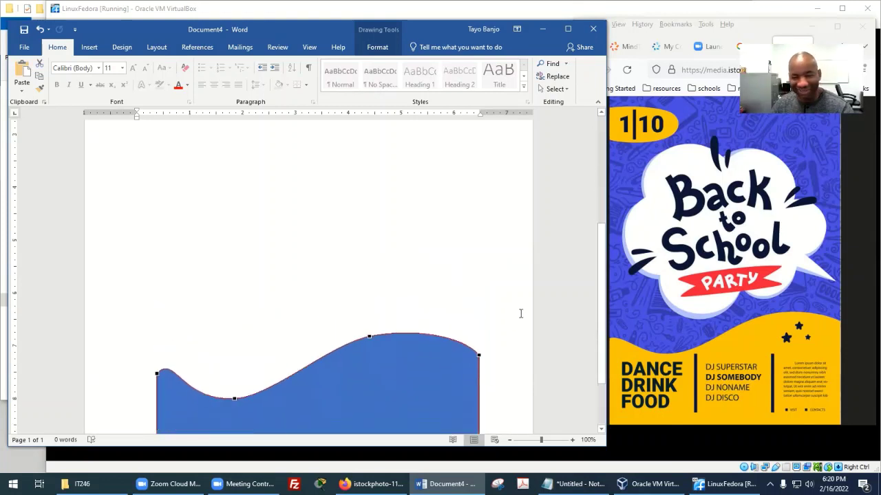
scroll(523, 309, "down", 1)
scroll(525, 309, "down", 4)
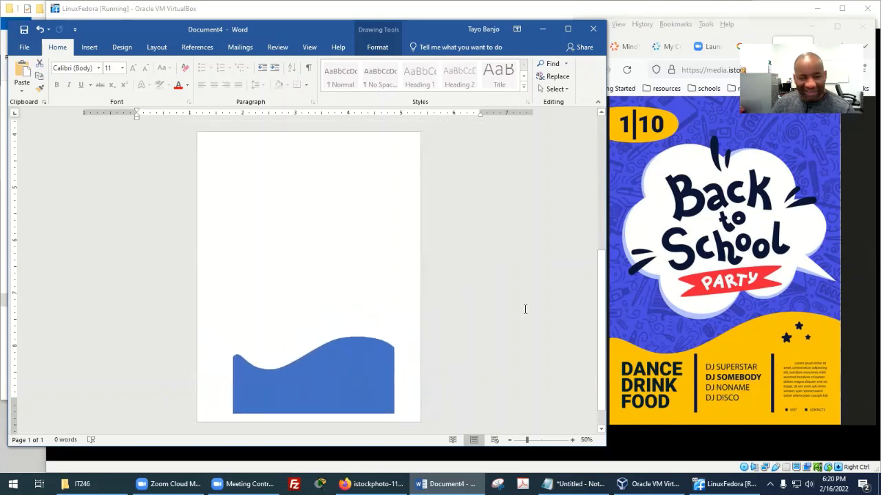
left_click(289, 384)
left_click_drag(311, 374, 303, 372)
left_click(441, 369)
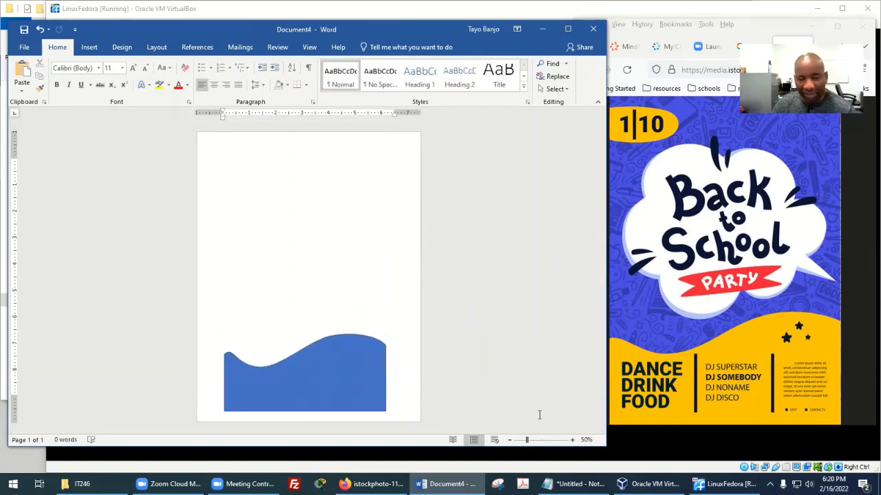
Fill the wave shape with the standard Orange color.
scroll(444, 371, "up", 5)
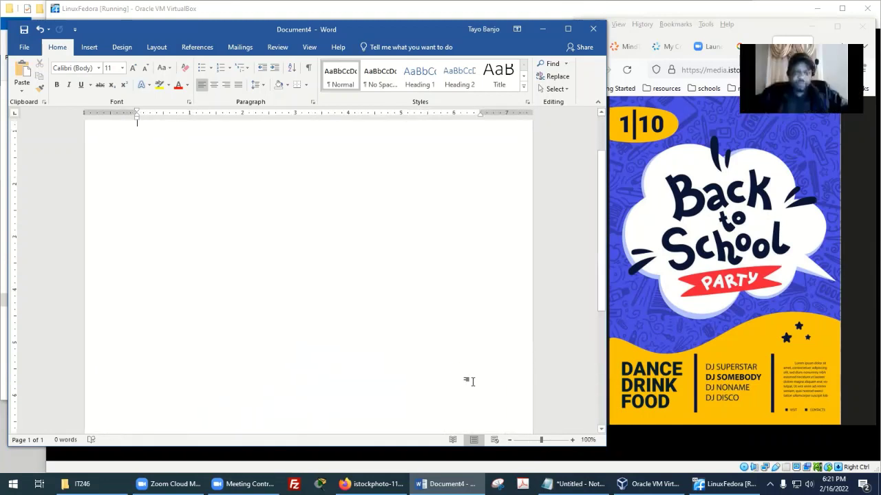
scroll(472, 381, "down", 5)
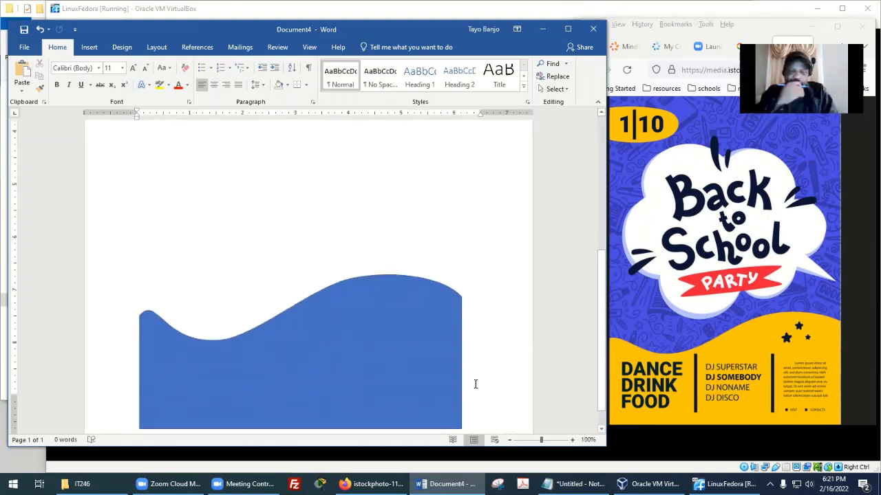
left_click(379, 329)
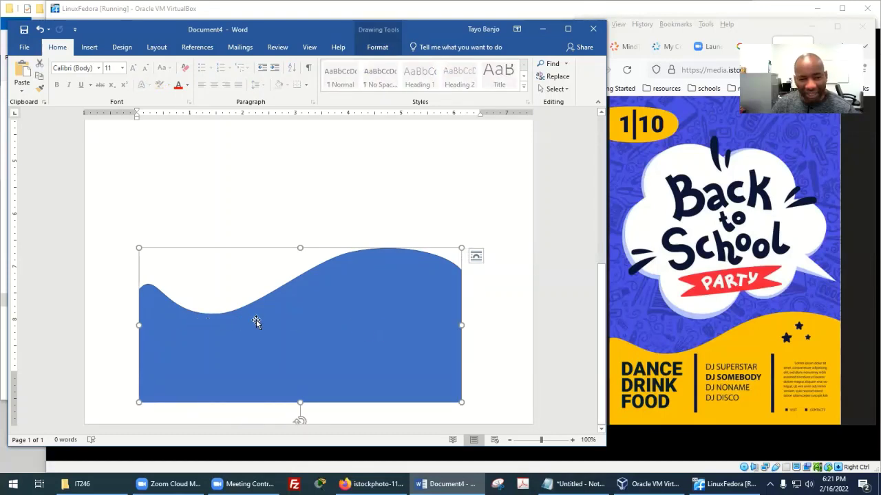
double_click(314, 318)
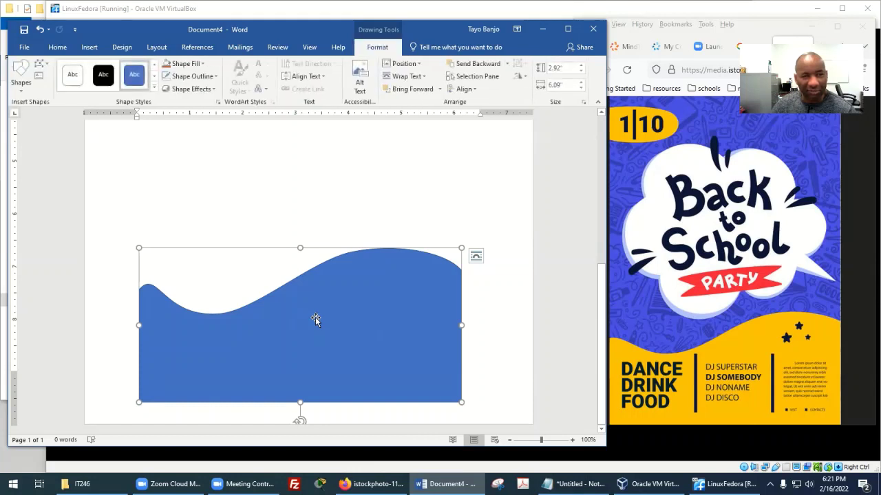
left_click(201, 64)
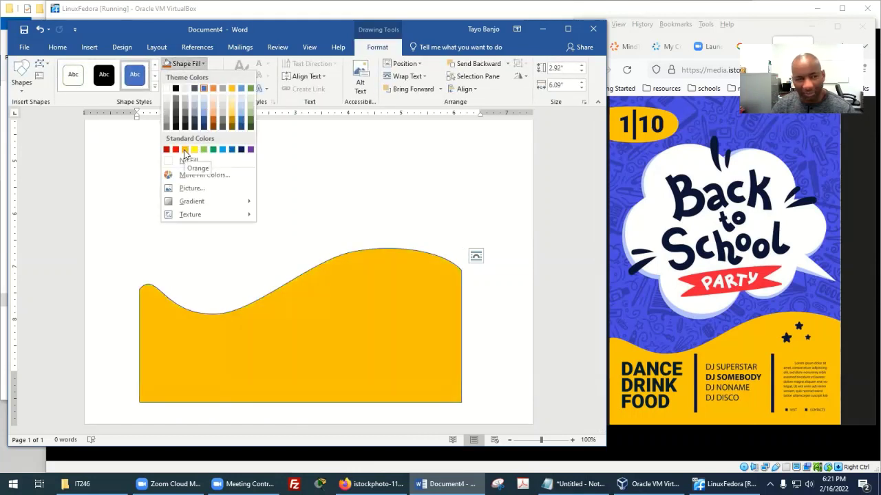
left_click(184, 150)
left_click(505, 309)
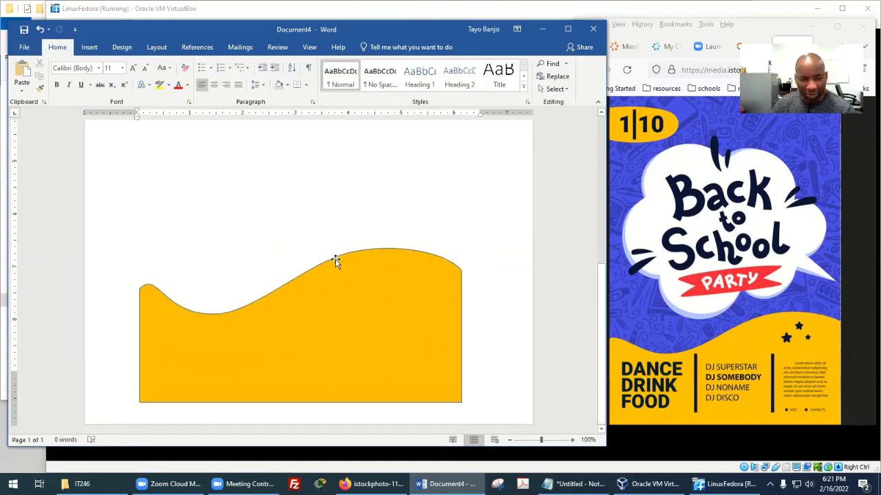
Remove the outline from the orange wave shape.
scroll(344, 318, "up", 6)
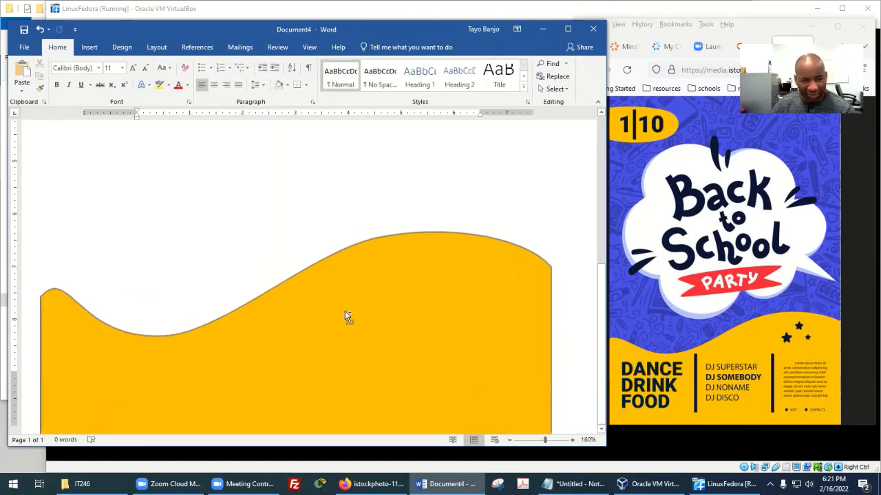
scroll(415, 310, "down", 5)
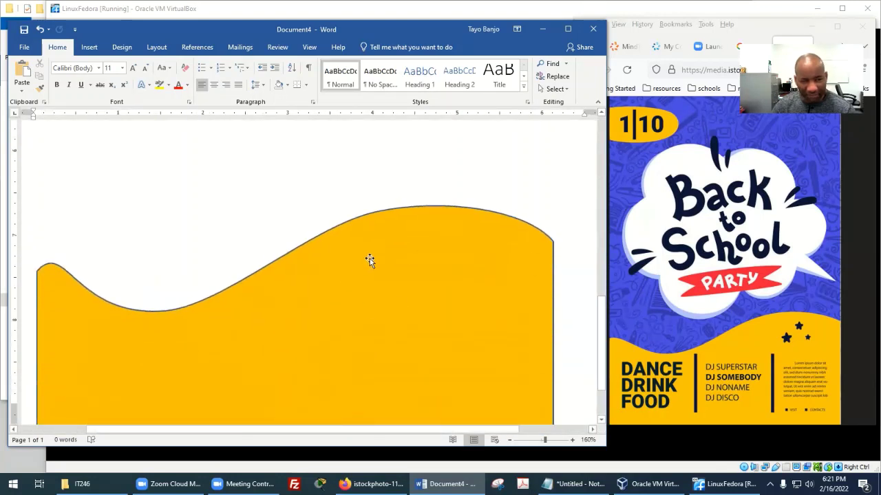
scroll(368, 264, "down", 1)
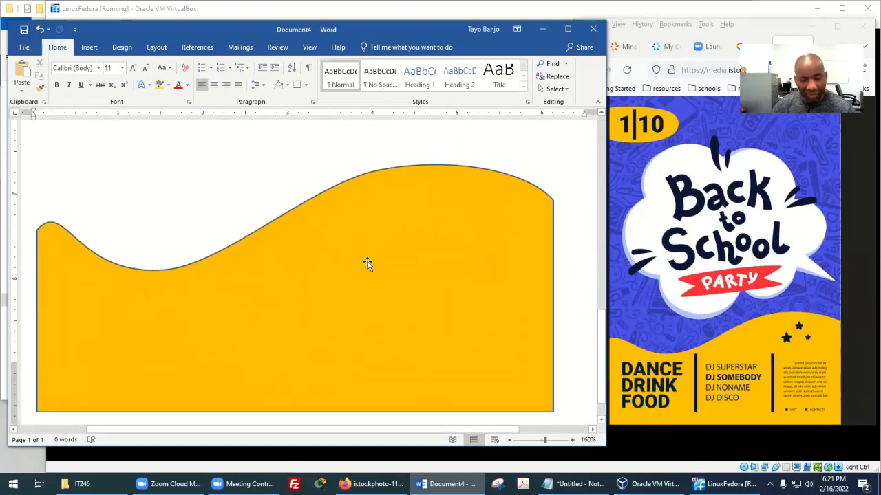
double_click(320, 203)
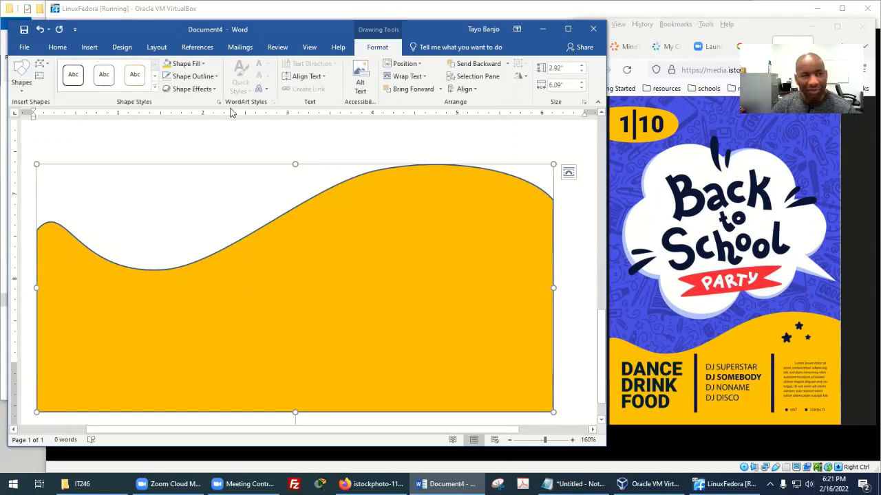
left_click(200, 76)
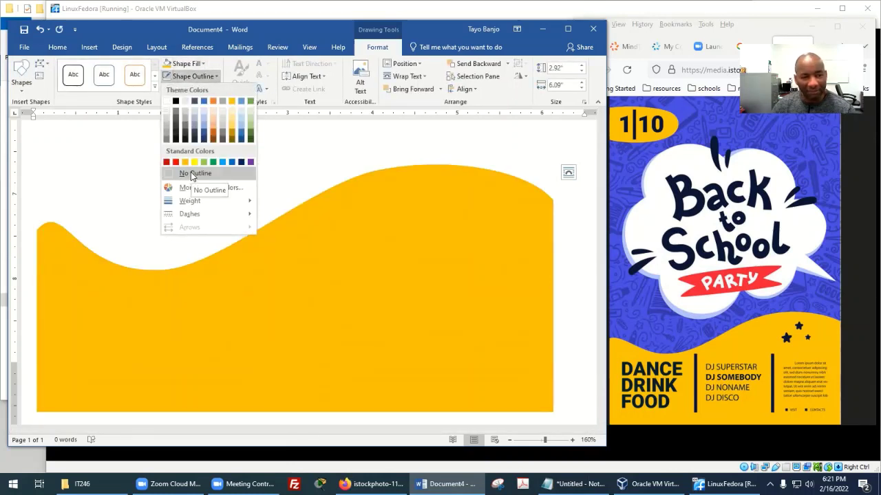
left_click(193, 173)
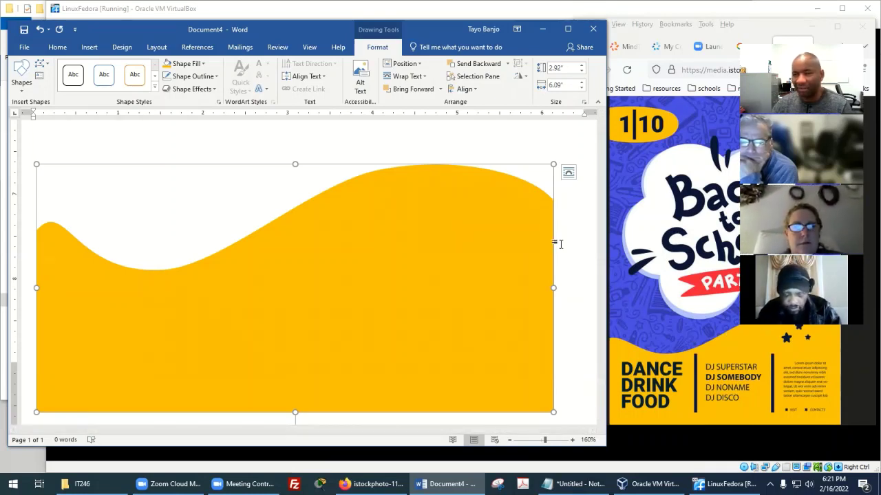
left_click(569, 210)
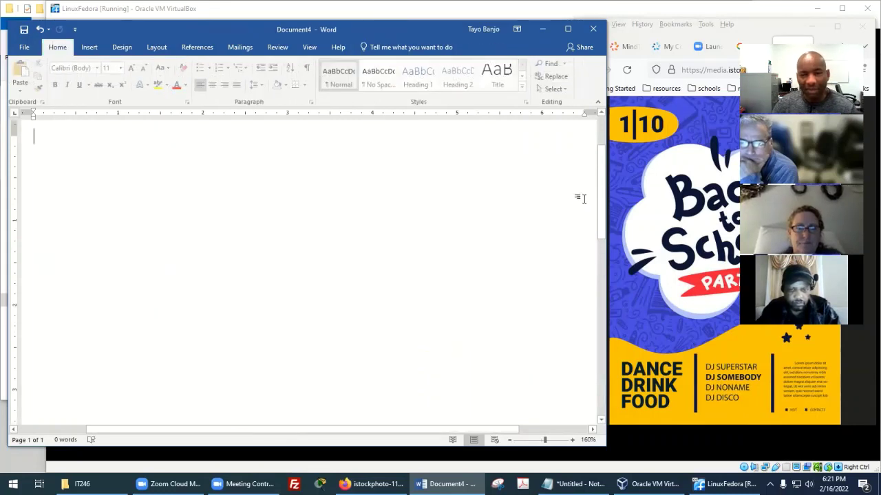
scroll(582, 200, "down", 5)
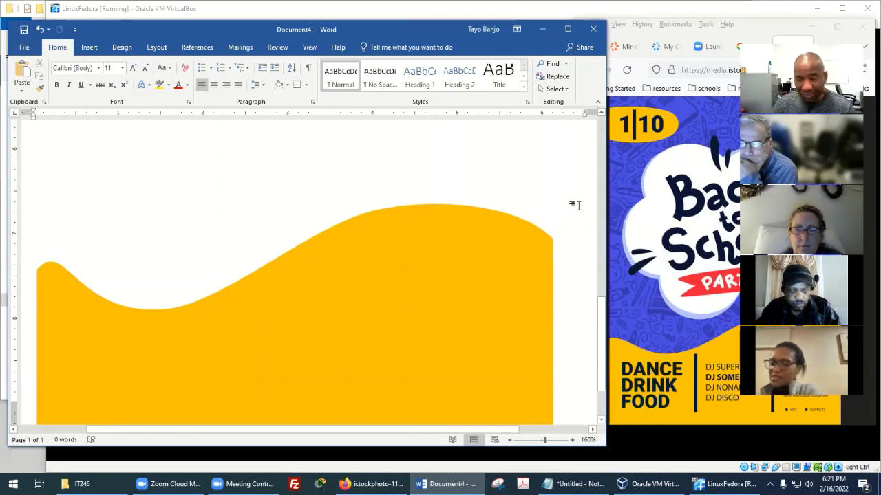
scroll(578, 205, "down", 2, "ctrl")
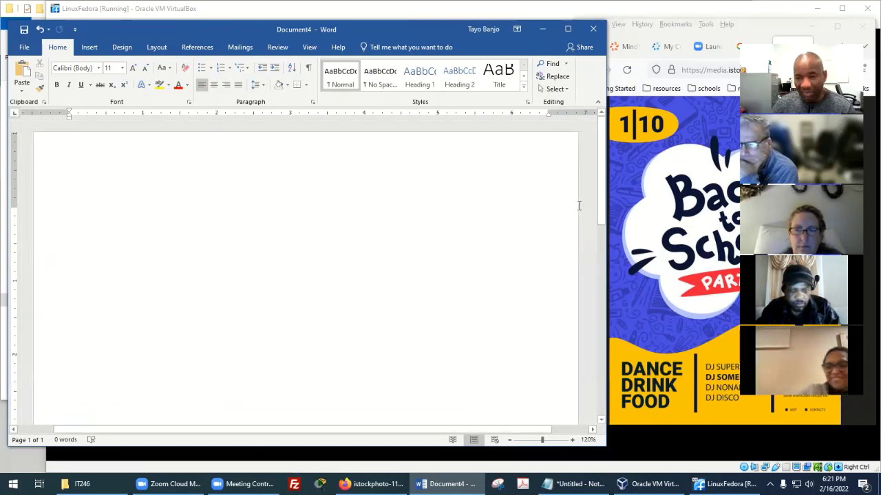
scroll(571, 208, "down", 1, "ctrl")
scroll(545, 216, "down", 3)
scroll(538, 225, "down", 3)
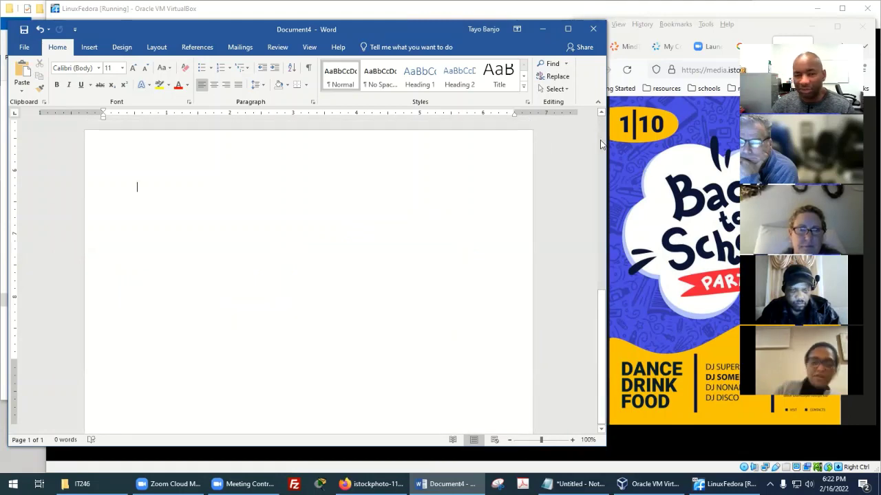
Resize the browser window showing the reference flyer, place it beside the document, and return to the Word document.
left_click(763, 24)
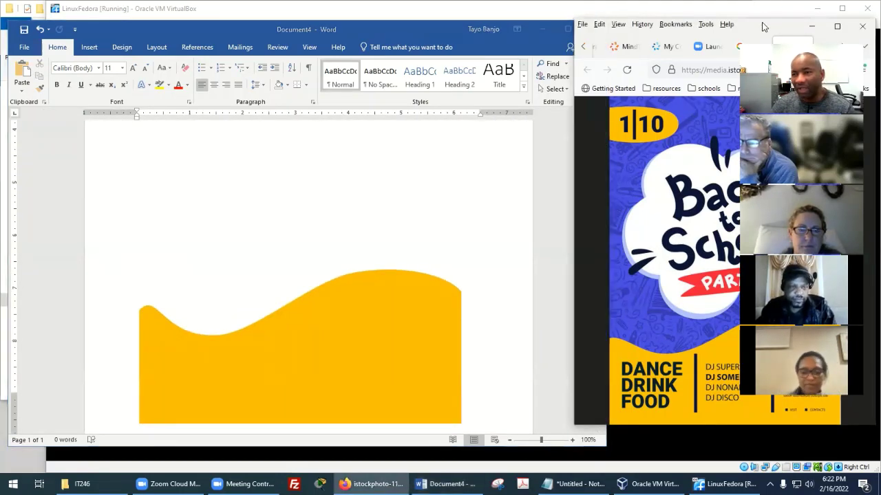
left_click_drag(752, 29, 575, 41)
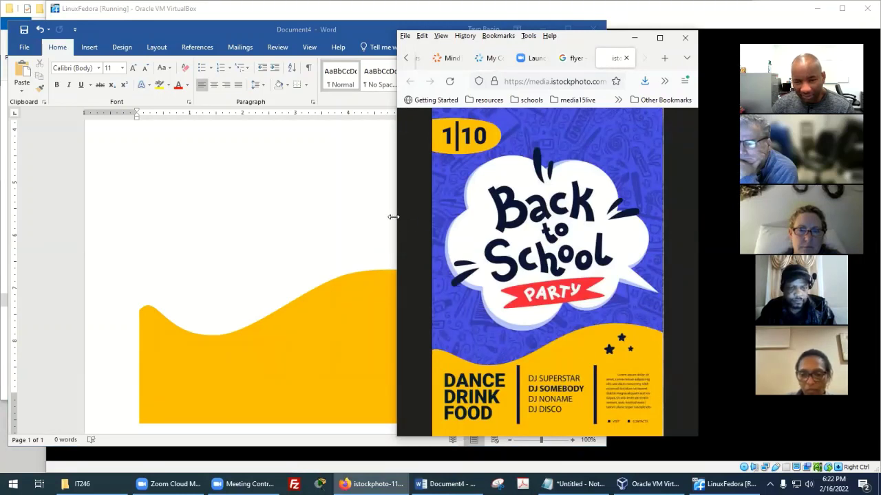
left_click_drag(397, 216, 277, 216)
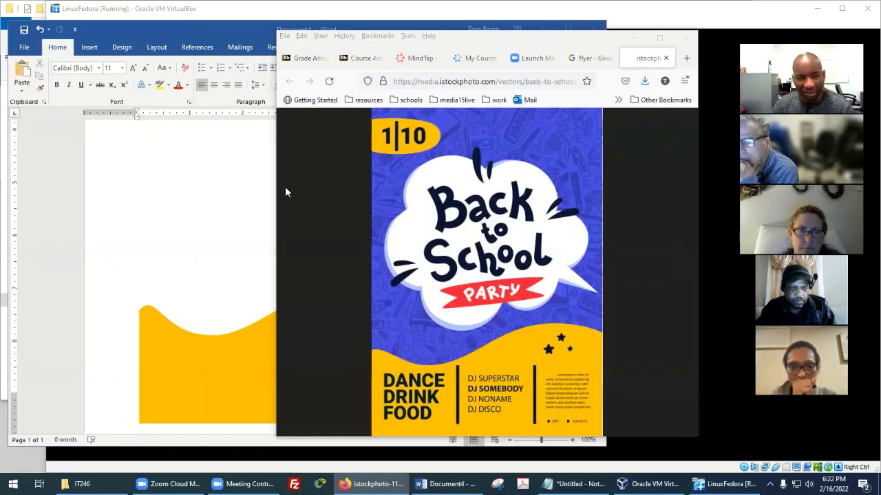
left_click_drag(273, 191, 382, 191)
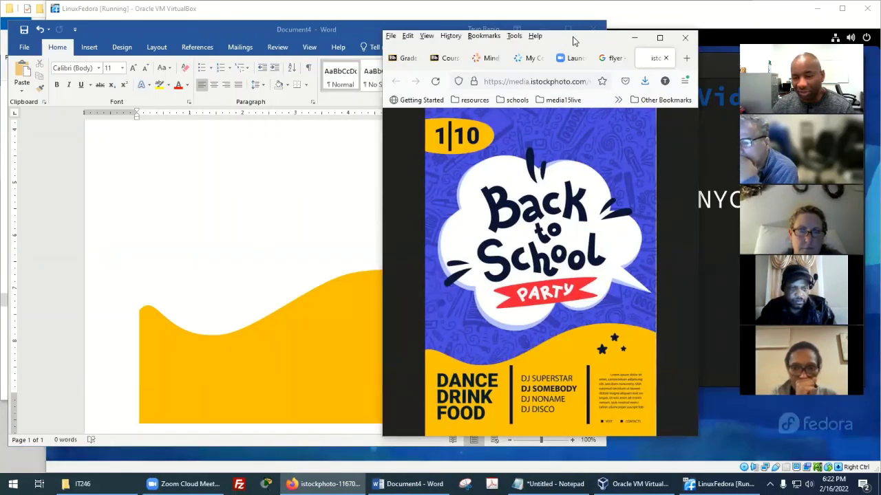
left_click_drag(573, 41, 805, 49)
left_click(491, 202)
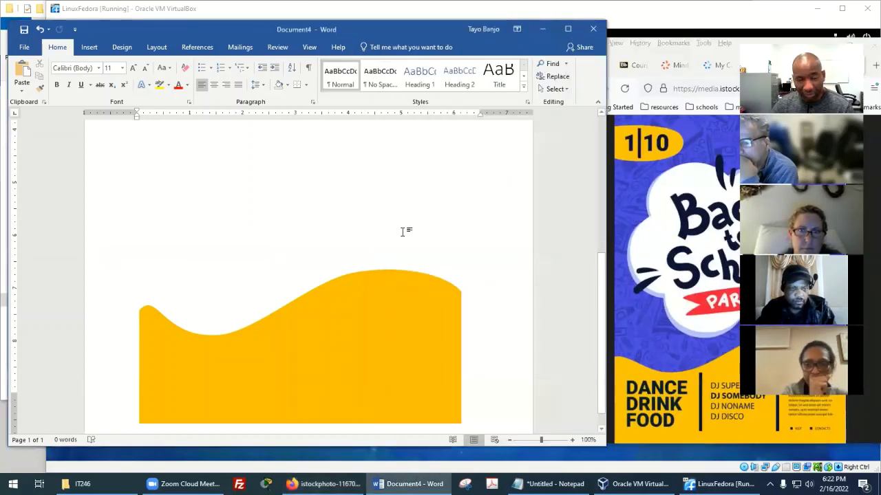
Delete the orange wave shape from the lower part of the page.
left_click(401, 297)
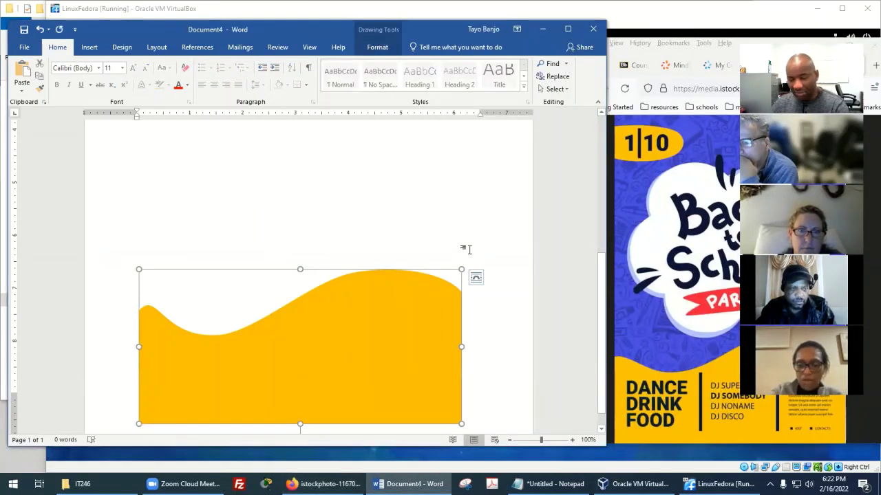
key("Delete")
scroll(445, 248, "down", 1)
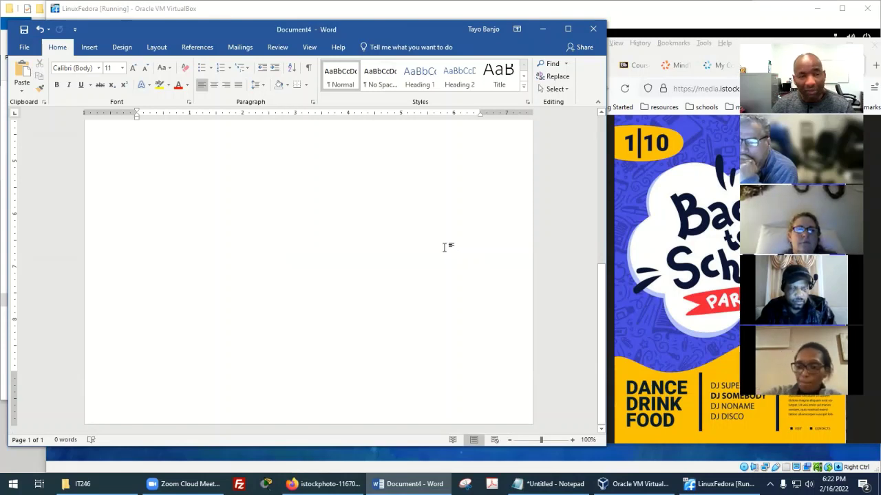
Switch to the browser, move its window over the document, bring up the Back to School flyer image, and return to the Word document.
left_click(90, 46)
left_click(84, 88)
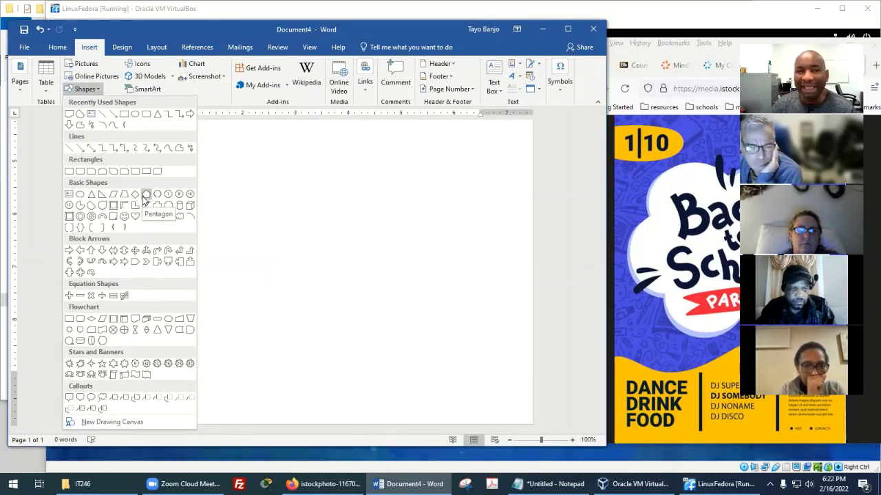
key("alt+Tab")
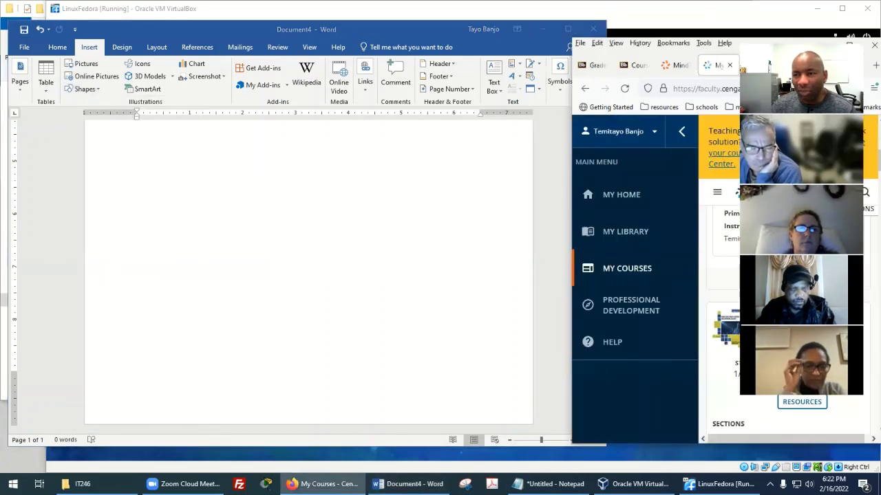
left_click_drag(738, 46, 501, 55)
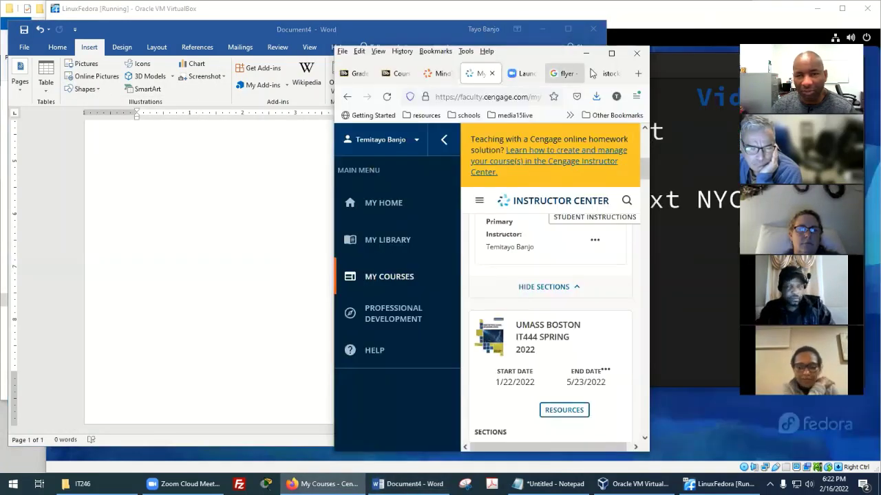
left_click(559, 74)
left_click(608, 74)
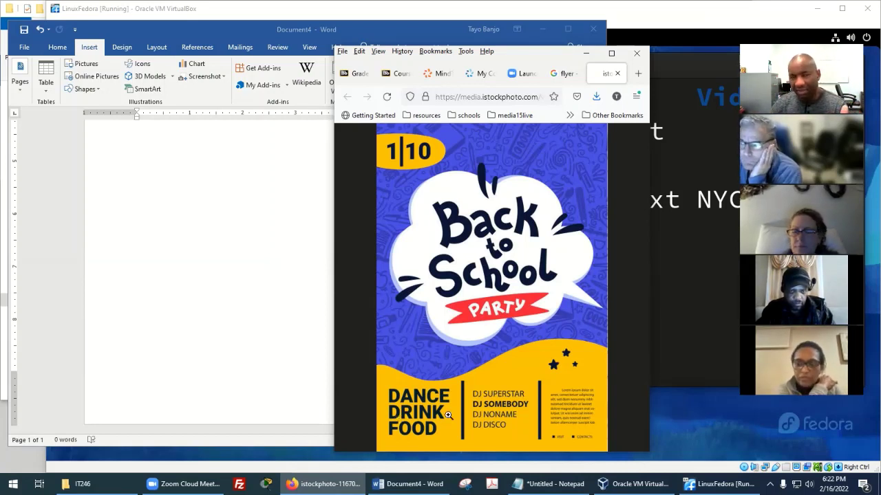
left_click(289, 291)
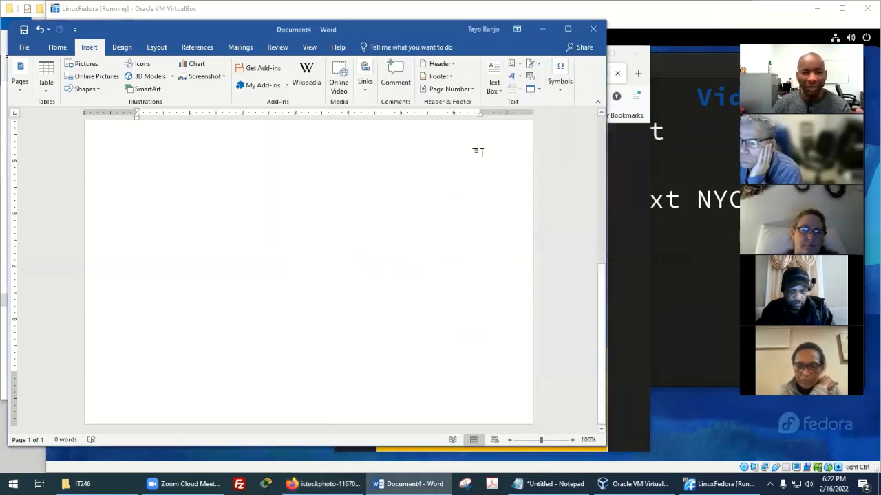
Draw a Flowchart: Document shape about 4.72" wide and 2.92" high on the lower part of the page.
left_click(86, 89)
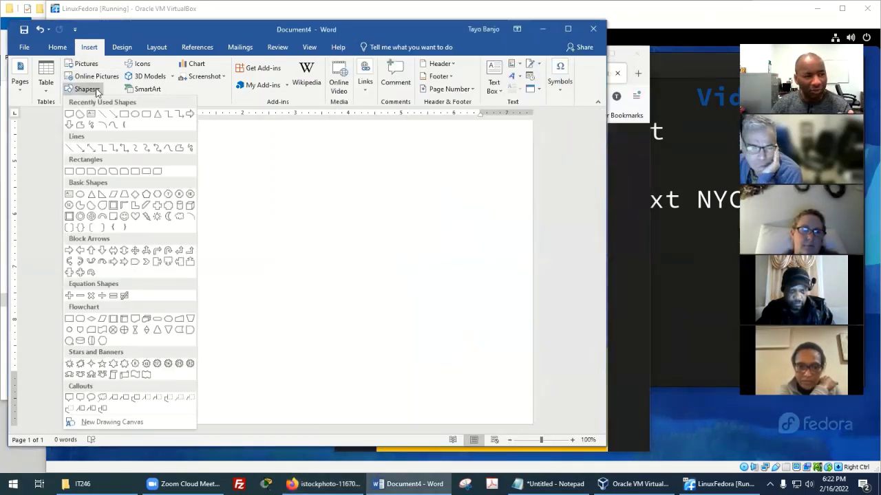
left_click(137, 321)
left_click_drag(189, 214, 439, 368)
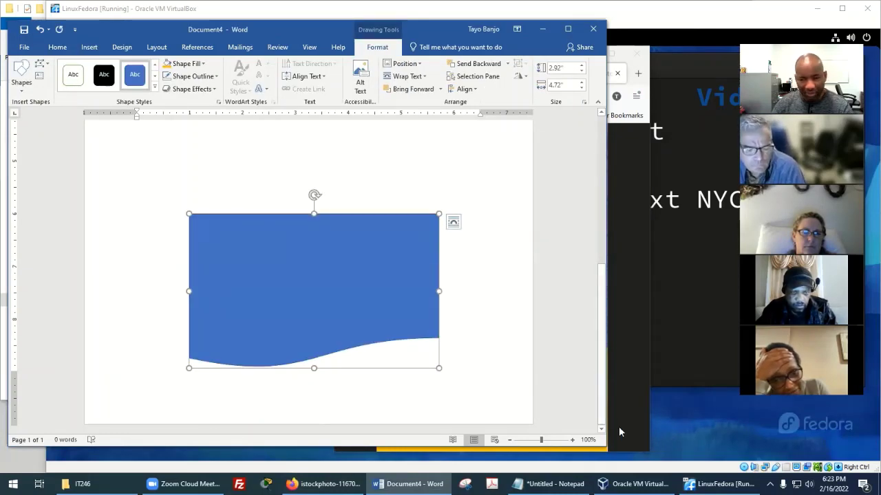
Arrange the flyer's browser window and the Word window side by side so both the flyer and the page show.
left_click(622, 264)
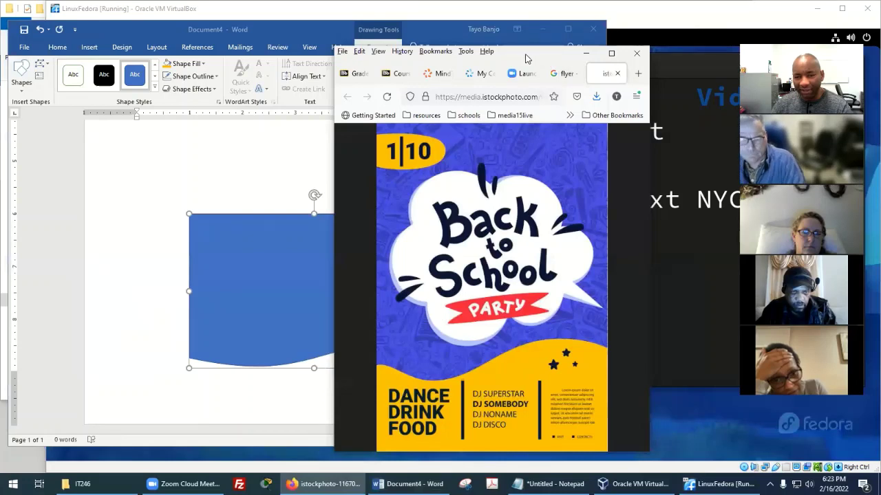
left_click_drag(526, 59, 640, 36)
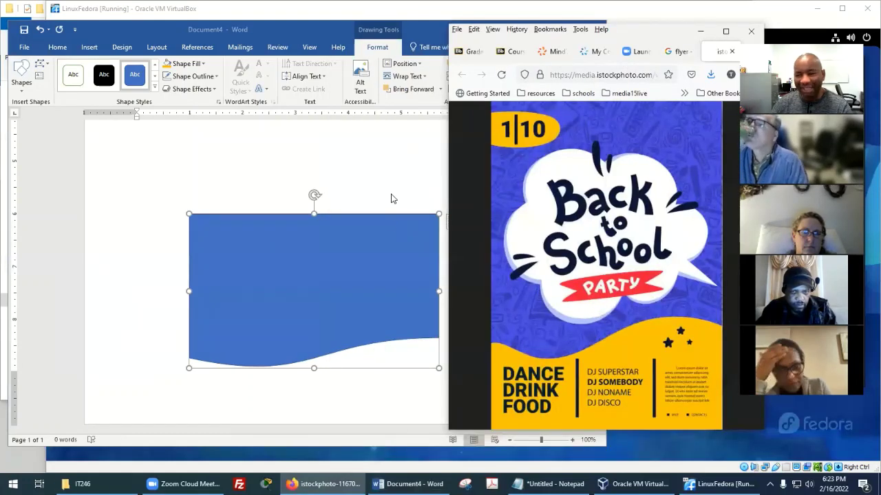
left_click(390, 196)
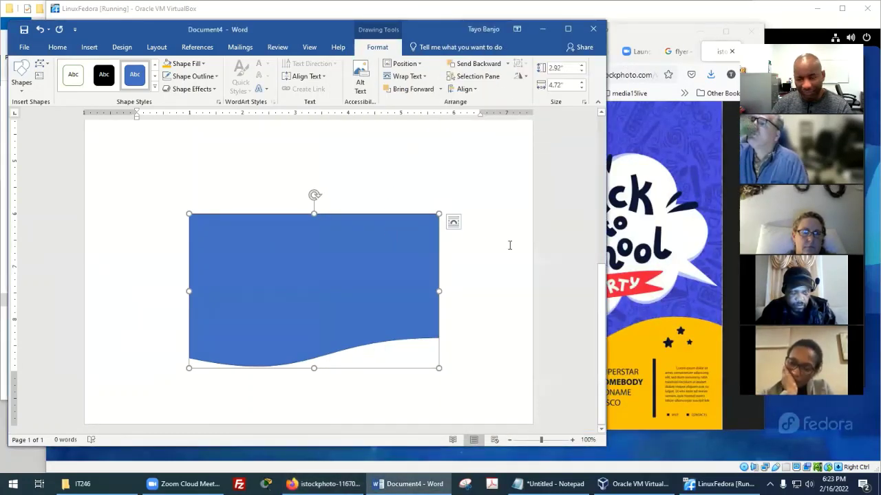
left_click(646, 194)
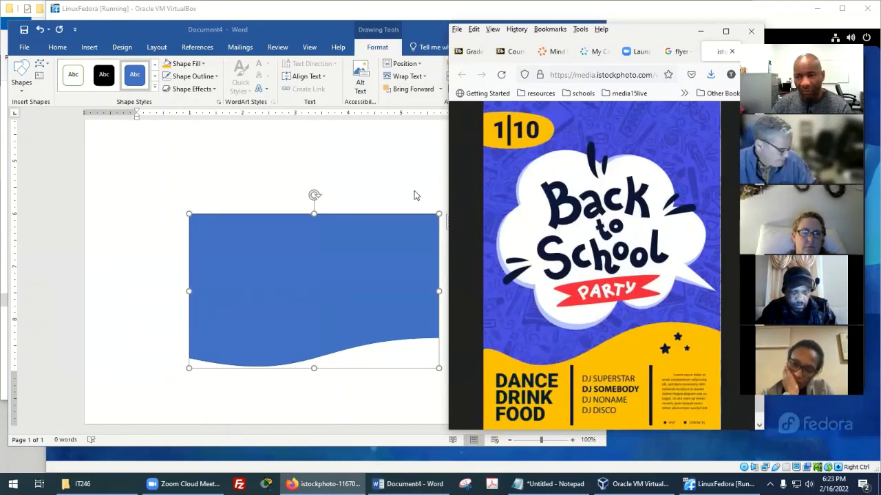
left_click_drag(421, 41, 380, 45)
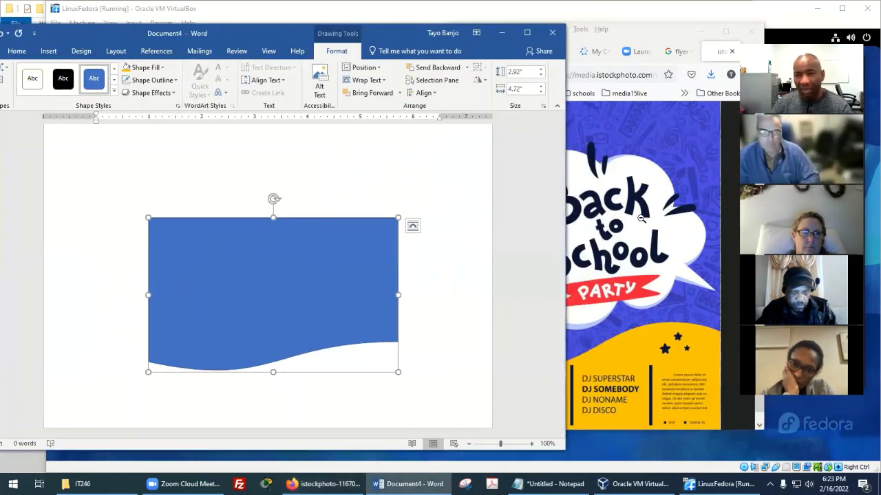
left_click(666, 96)
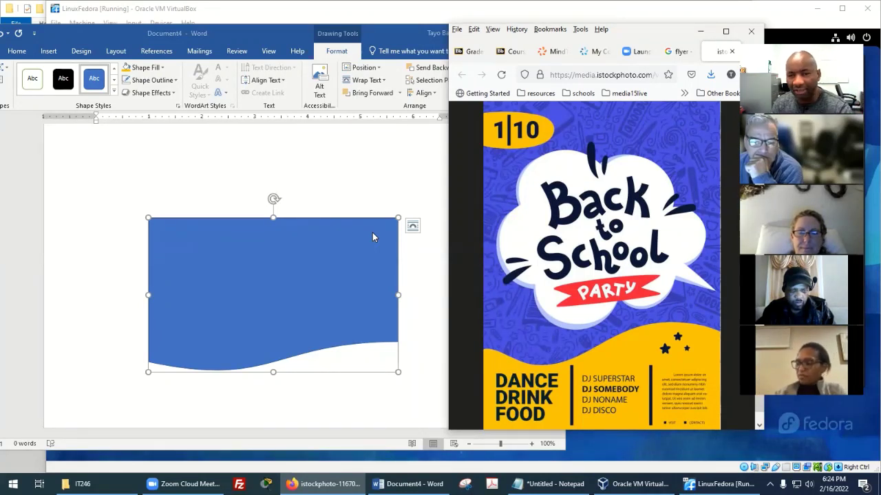
left_click(418, 216)
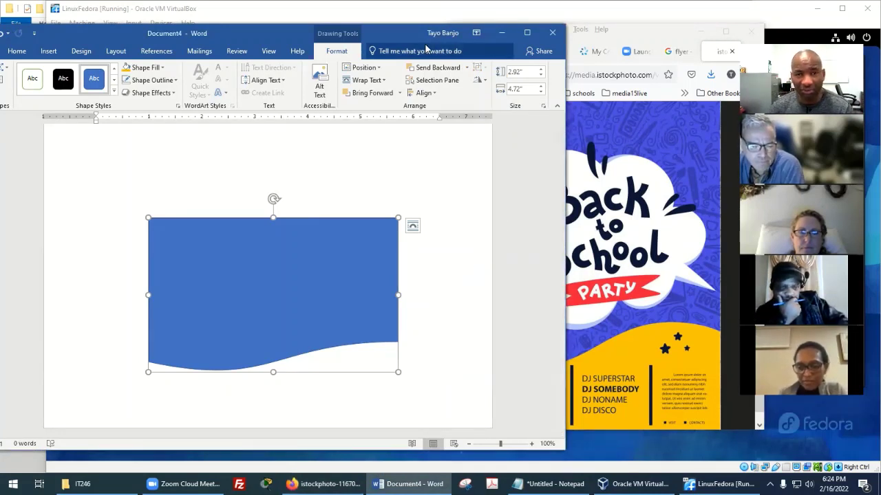
left_click_drag(391, 37, 380, 34)
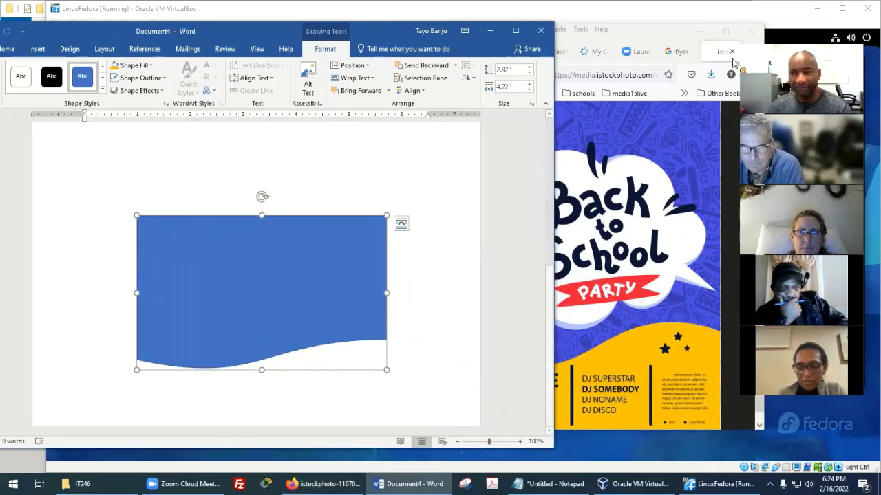
Flip the blue shape vertically so its wavy edge faces up, stretch it to about 3.25" high, and move it toward the page's left edge.
left_click_drag(330, 250, 307, 282)
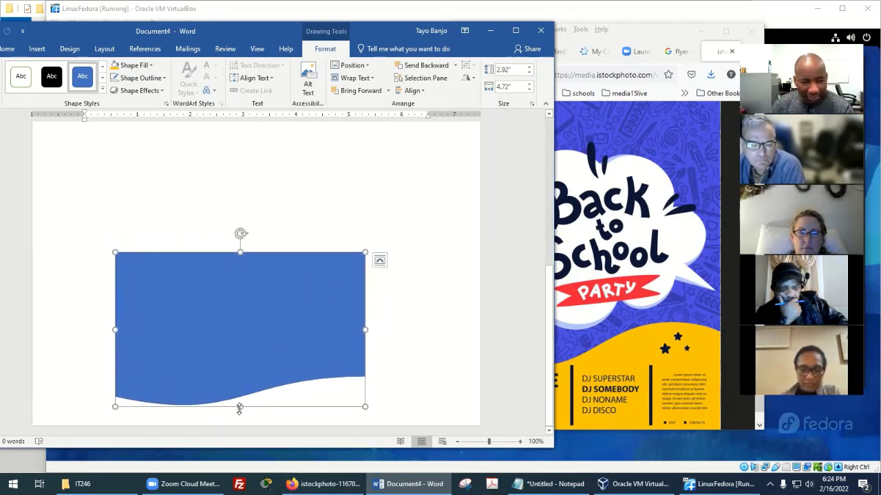
left_click_drag(239, 407, 261, 137)
left_click_drag(303, 284, 314, 343)
left_click_drag(256, 269, 256, 216)
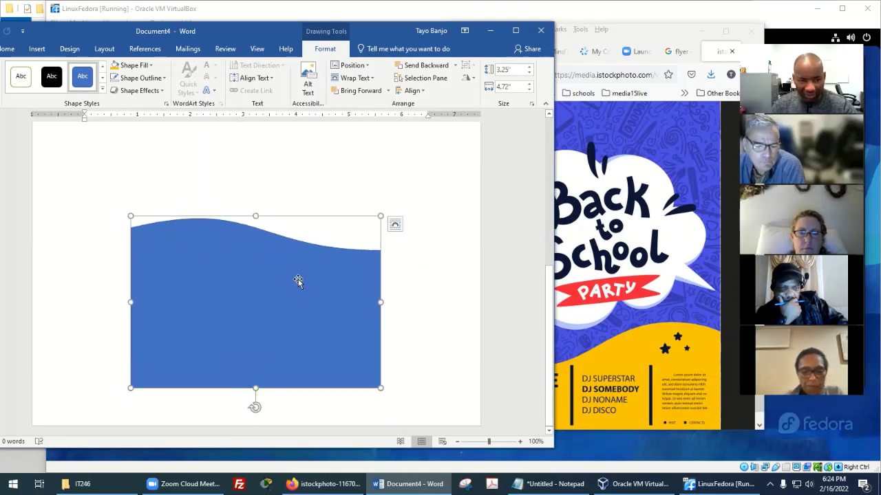
left_click_drag(299, 281, 223, 275)
Flip the blue wave shape horizontally, widen it to about 5.68", and place it near the middle of the page.
left_click(661, 280)
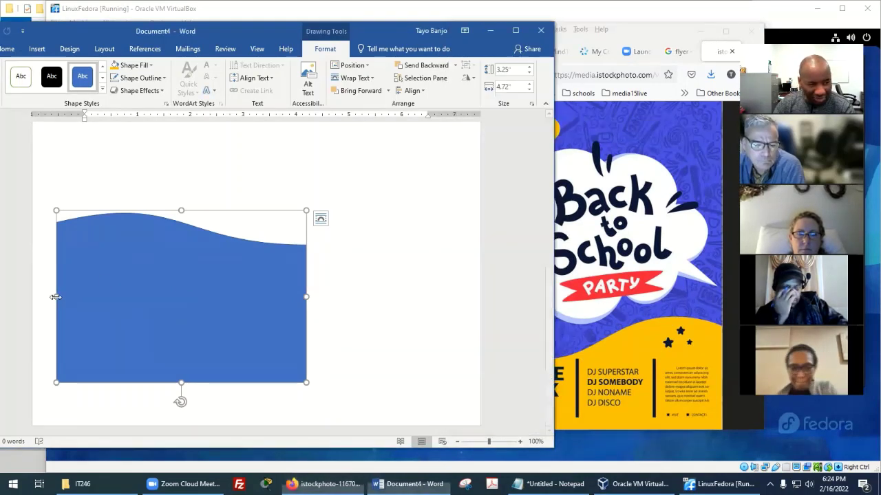
left_click(54, 296)
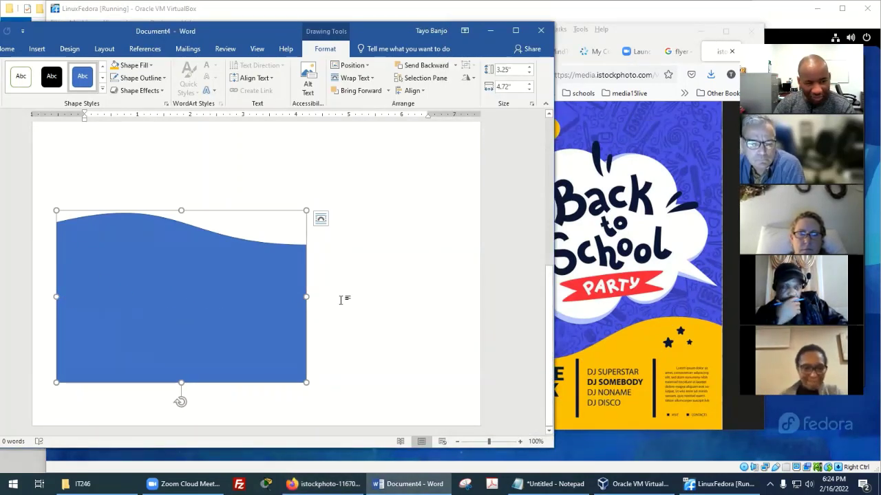
left_click_drag(55, 297, 457, 299)
left_click_drag(306, 297, 157, 297)
left_click_drag(275, 324, 218, 327)
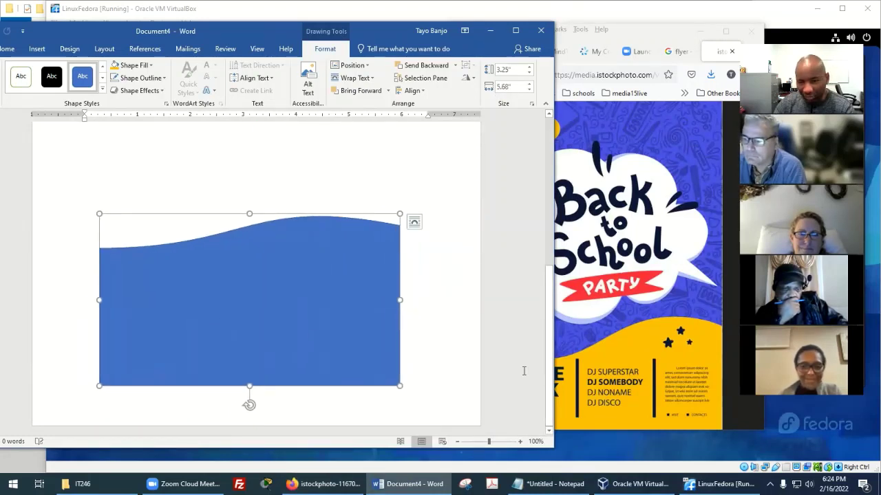
left_click(476, 324)
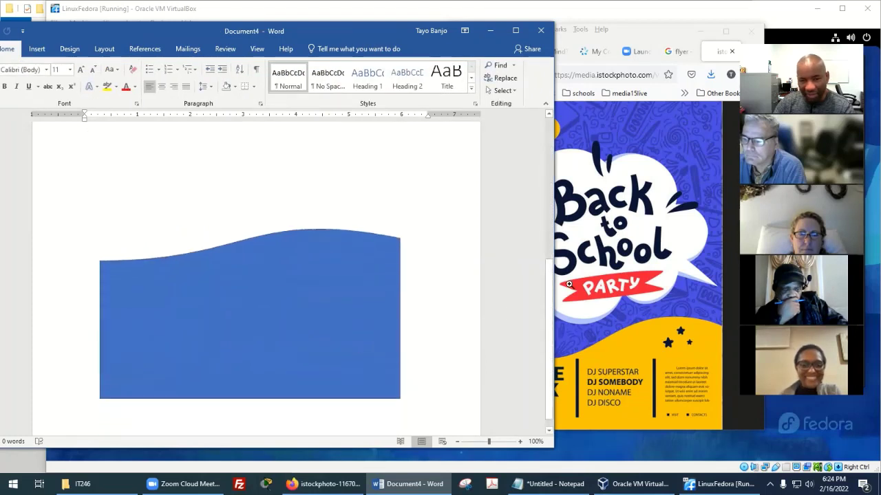
Move the flyer's browser window further out beside the document and return to the Word document.
left_click(644, 30)
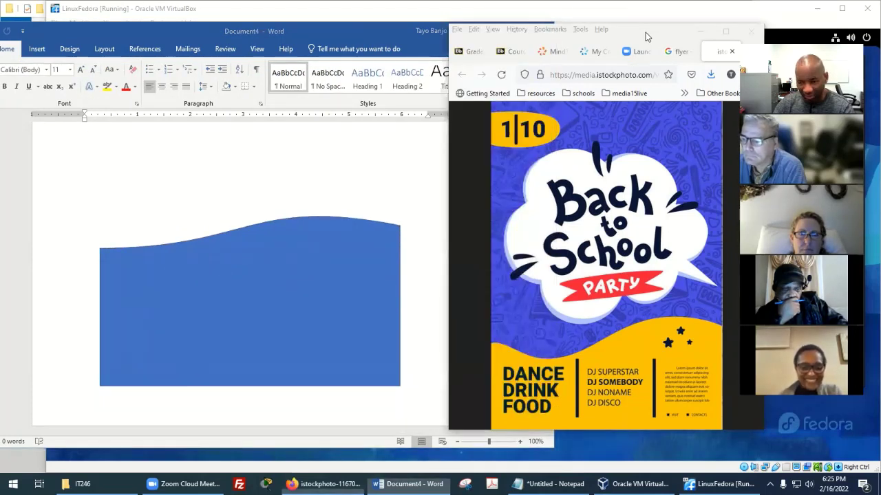
left_click_drag(645, 35, 618, 56)
left_click(452, 171)
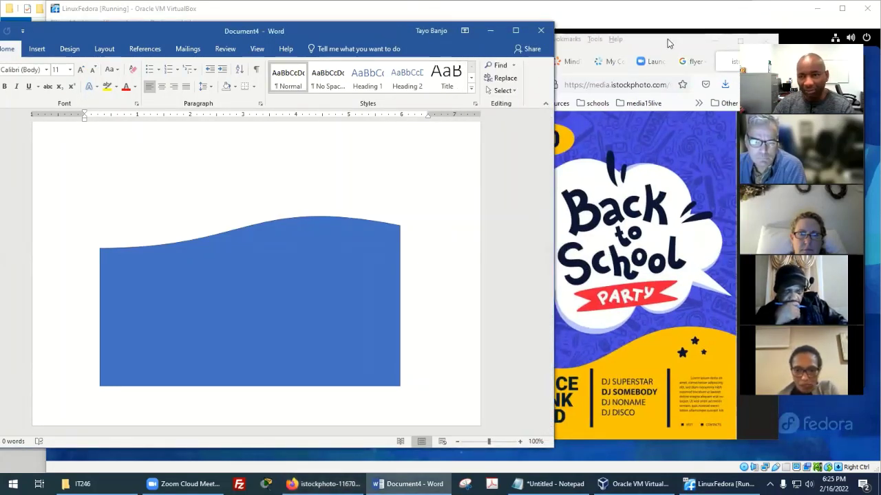
left_click_drag(667, 38, 675, 36)
left_click(370, 174)
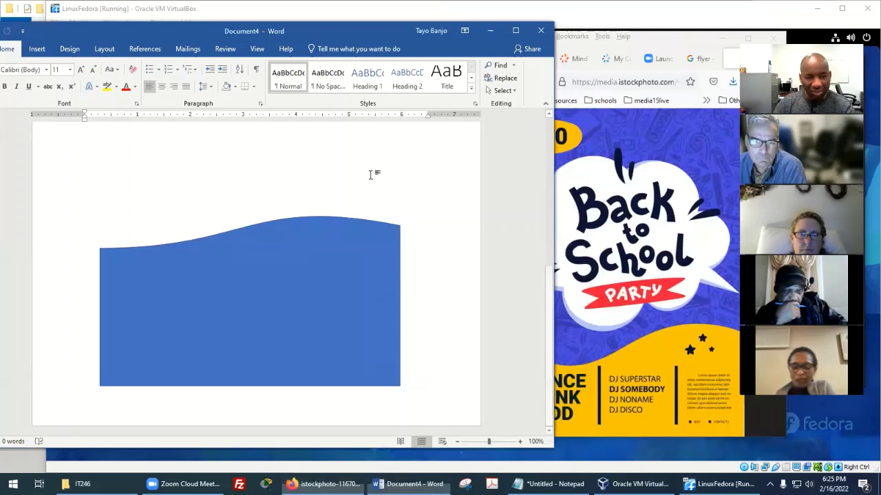
Edit the points of the blue wave shape, adding a point at the crest of its top edge and pulling it up and to the left.
left_click(266, 310)
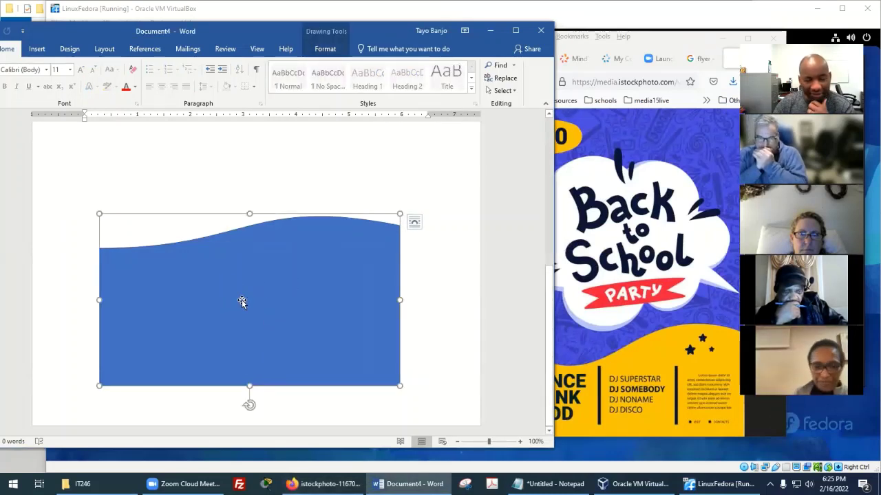
right_click(242, 304)
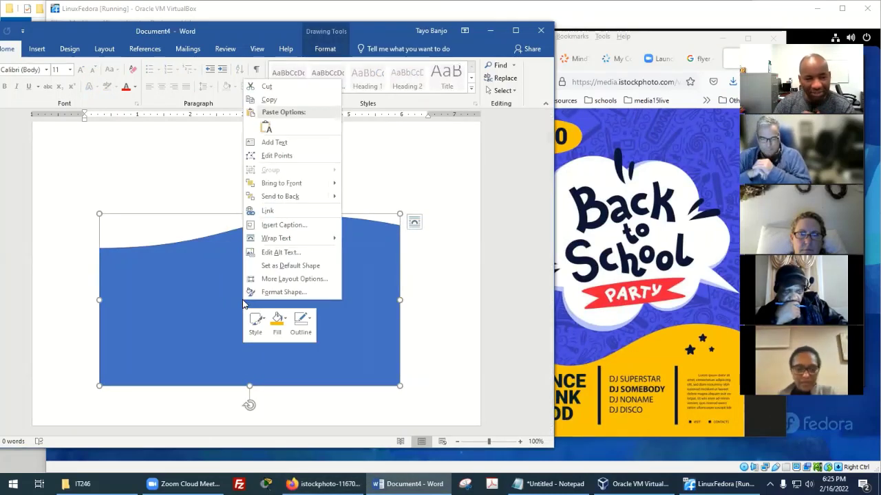
left_click(299, 158)
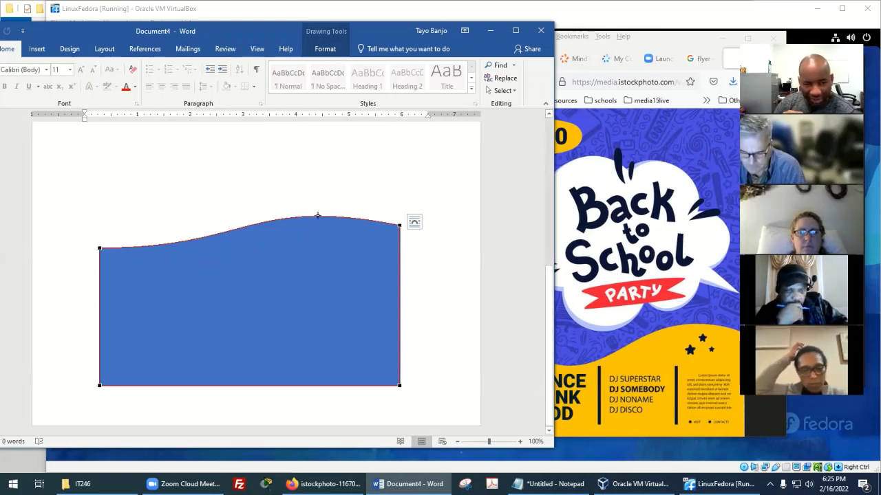
scroll(340, 246, "up", 1, "ctrl")
scroll(340, 247, "up", 6, "ctrl")
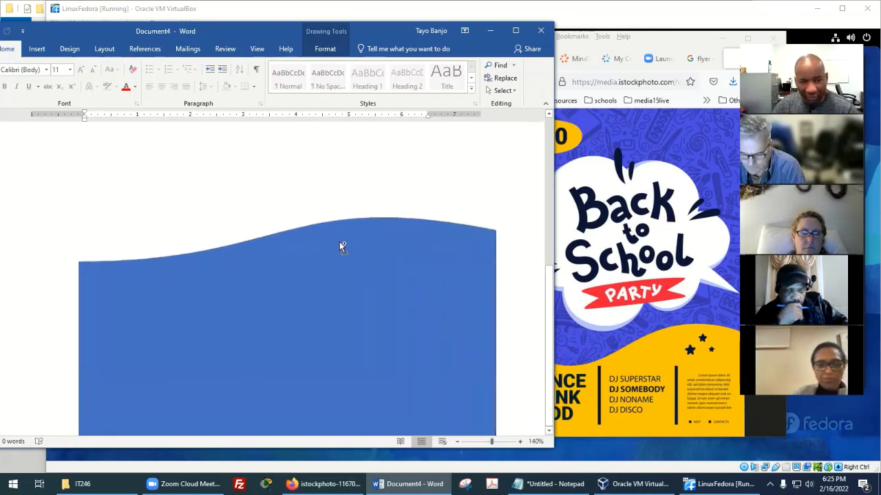
left_click_drag(480, 431, 539, 430)
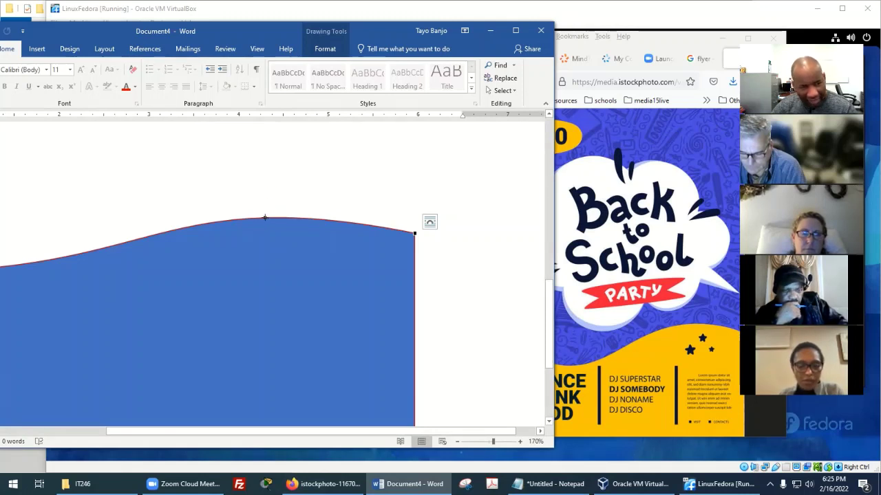
left_click(265, 217)
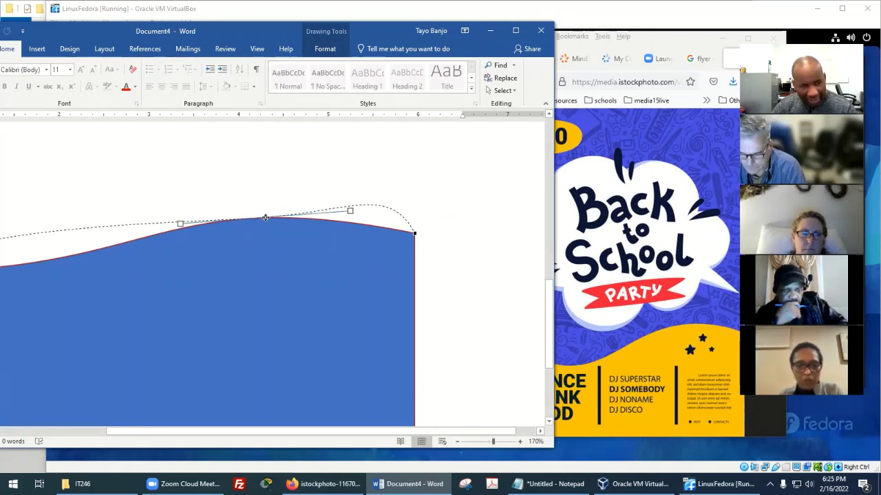
left_click_drag(265, 217, 210, 180)
Move the added point down and to the left so the shape's top edge dips into a valley near its left side.
scroll(272, 224, "down", 3)
scroll(289, 230, "up", 1)
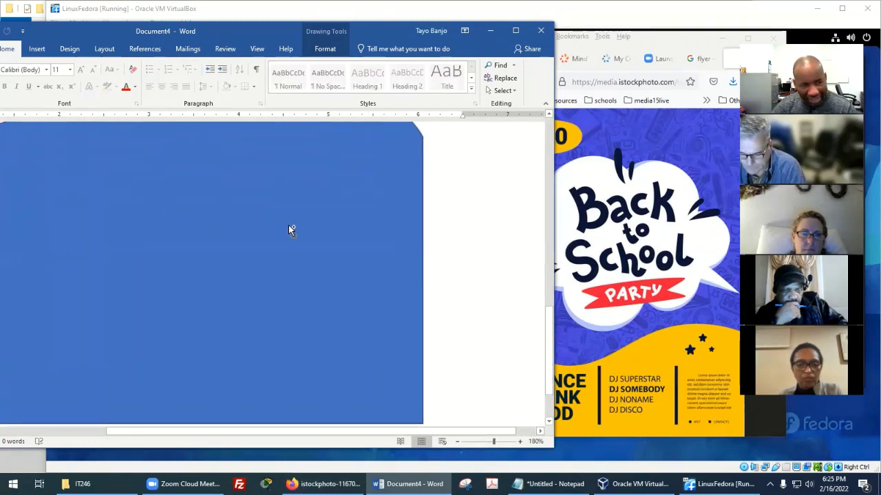
scroll(289, 229, "down", 8)
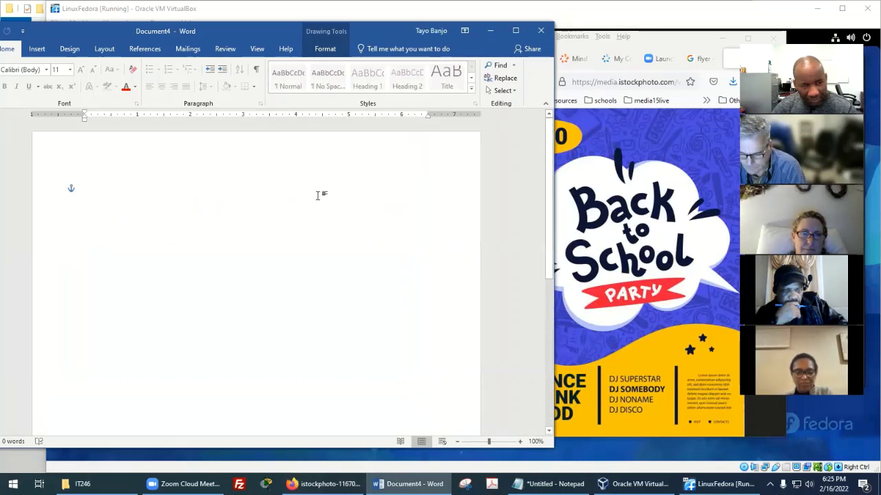
scroll(317, 195, "down", 5)
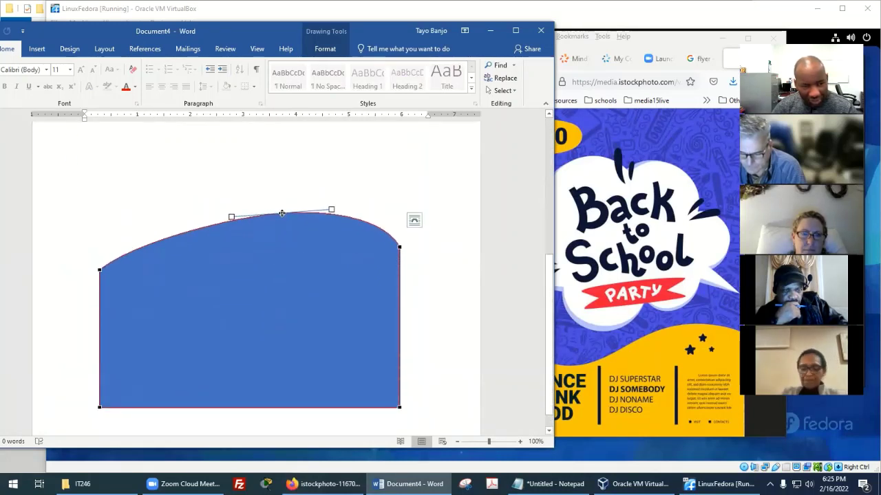
left_click_drag(281, 213, 300, 349)
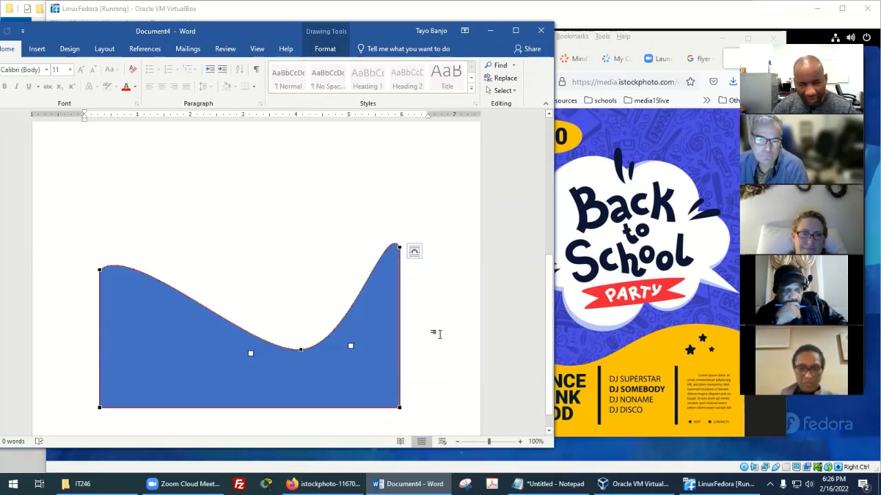
left_click_drag(300, 350, 163, 352)
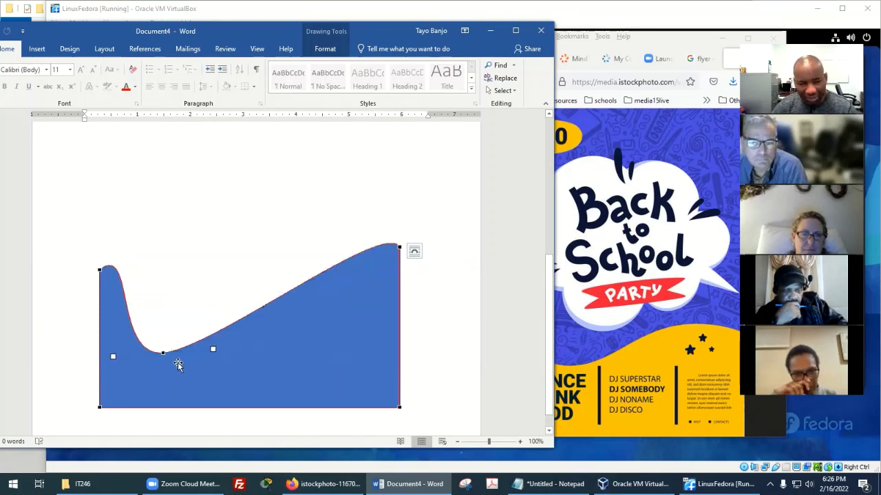
Undo the latest moves of the added point on the blue wave's top edge.
left_click_drag(161, 351, 313, 361)
key("ctrl+z")
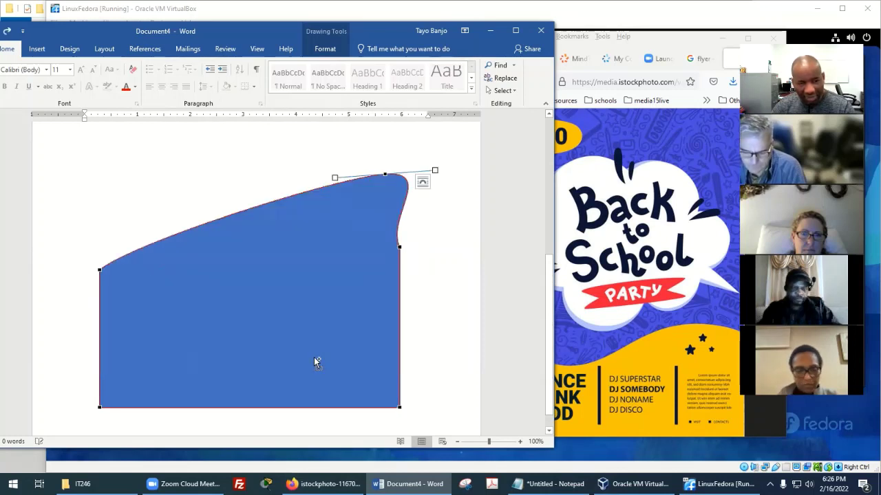
key("ctrl+z")
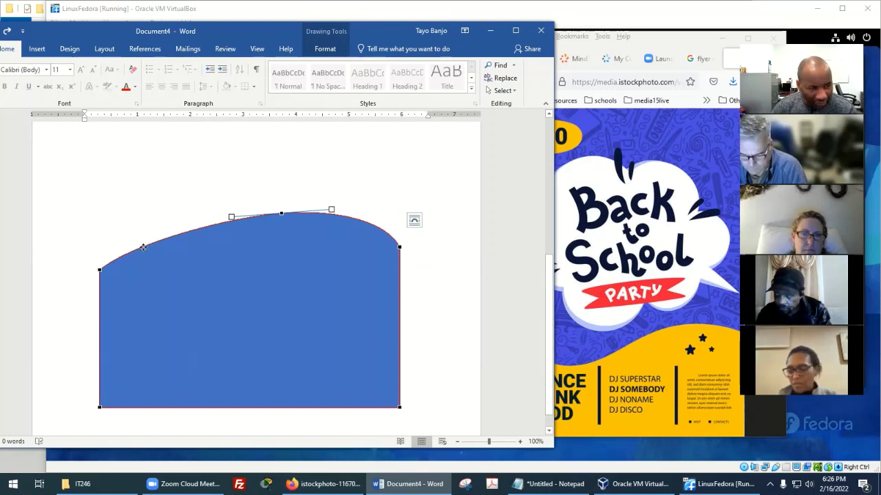
Add a point near the top edge's left end and pull it into a valley, then shift the crest right and lower the crest and upper-right corner.
left_click_drag(143, 248, 173, 307)
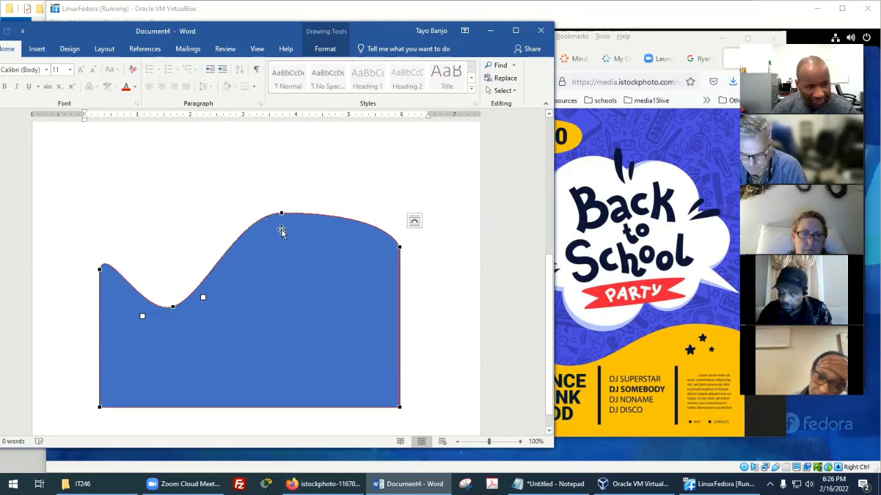
left_click_drag(282, 213, 316, 218)
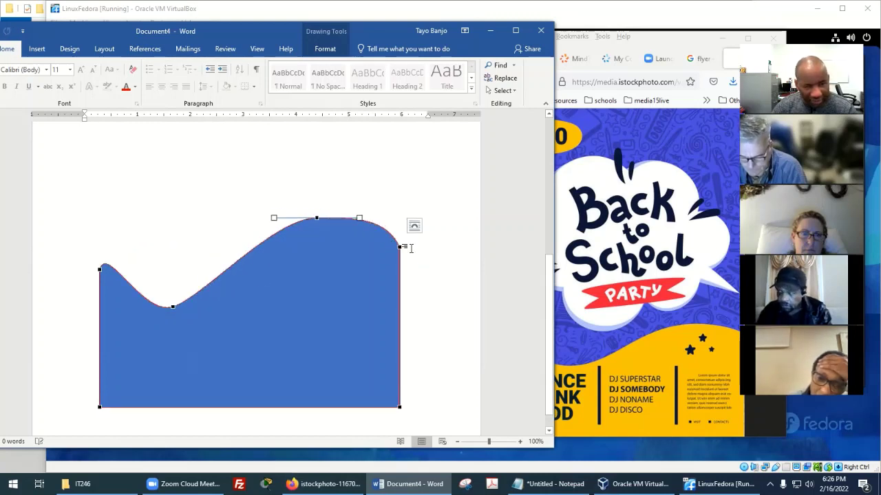
left_click_drag(400, 247, 400, 282)
left_click_drag(318, 218, 312, 235)
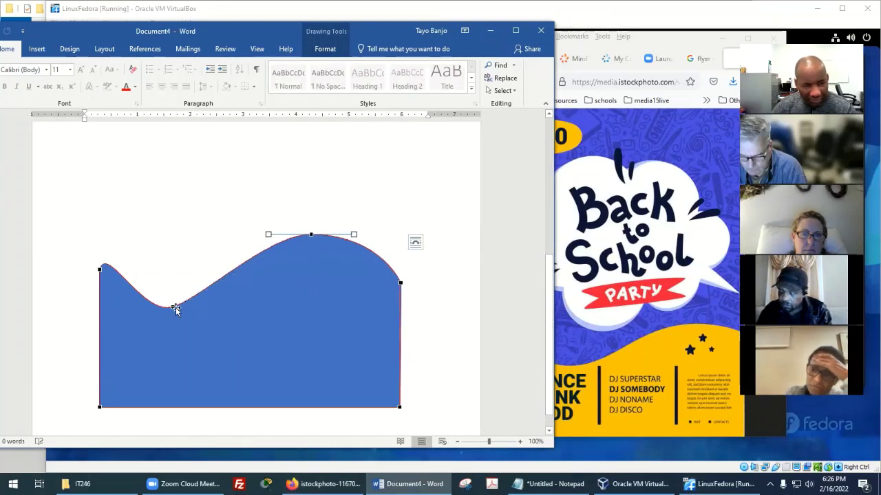
Raise the valley point to make the dip shallower and lower the upper-left corner point slightly.
mouse_move(172, 307)
left_mouse_down()
mouse_move(157, 301)
mouse_move(170, 297)
left_mouse_up()
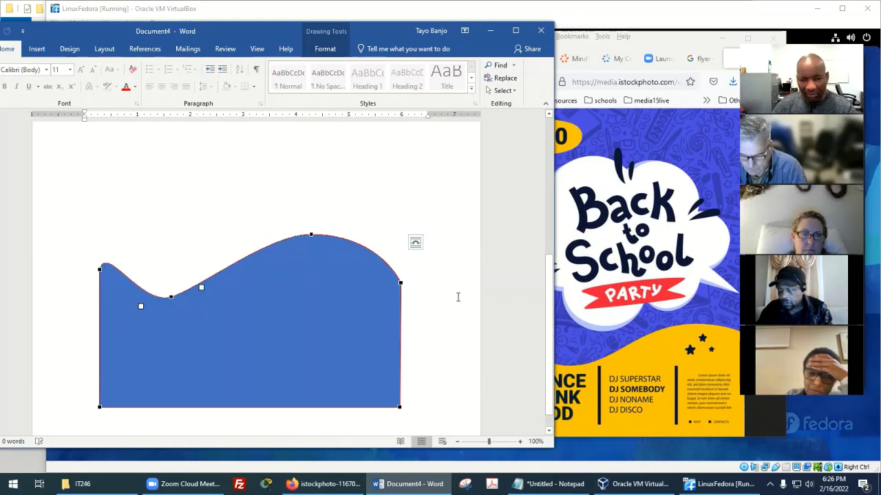
left_click_drag(169, 296, 173, 284)
mouse_move(98, 269)
left_mouse_down()
mouse_move(99, 290)
mouse_move(99, 275)
left_mouse_up()
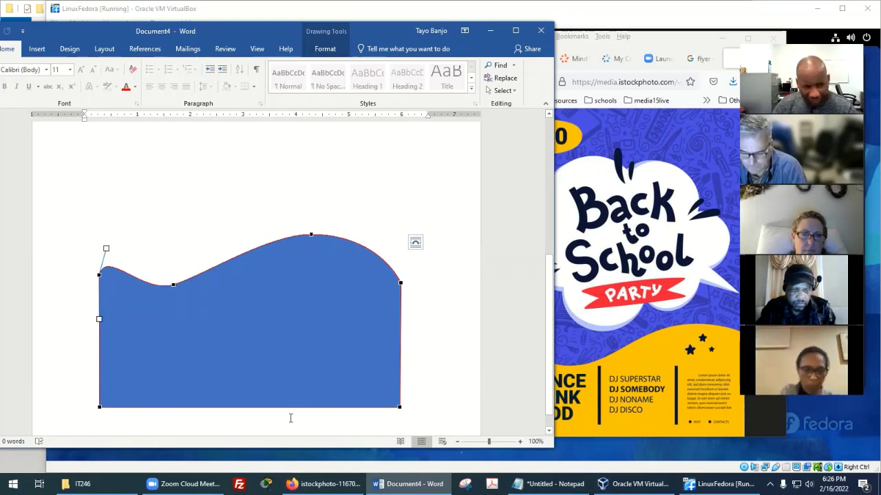
left_click_drag(399, 407, 399, 371)
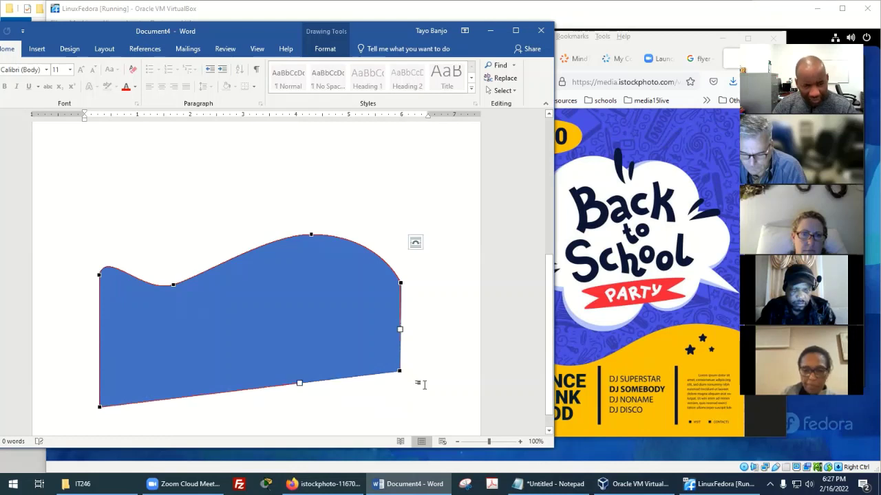
key("ctrl+z")
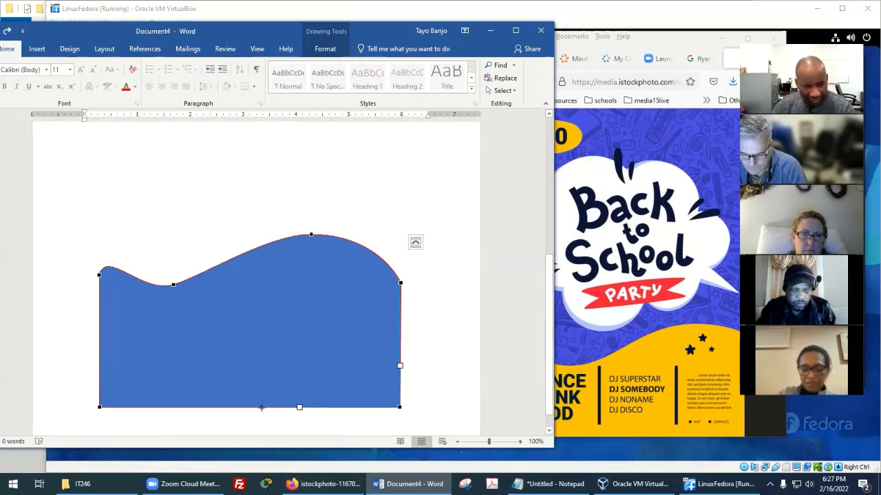
left_click_drag(234, 408, 275, 402)
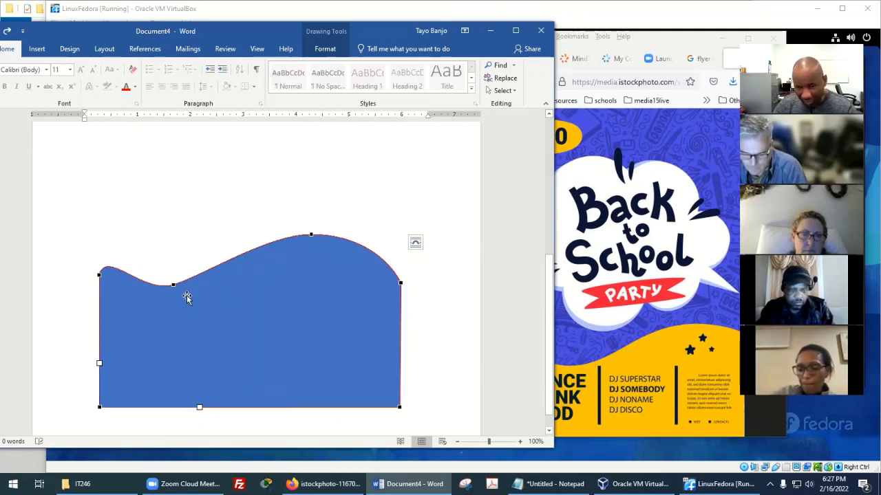
Nudge the valley point slightly up and to the right, leave point editing, and bring the flyer forward to compare its wavy band.
left_click_drag(173, 286, 206, 272)
left_click(490, 331)
scroll(470, 338, "down", 4)
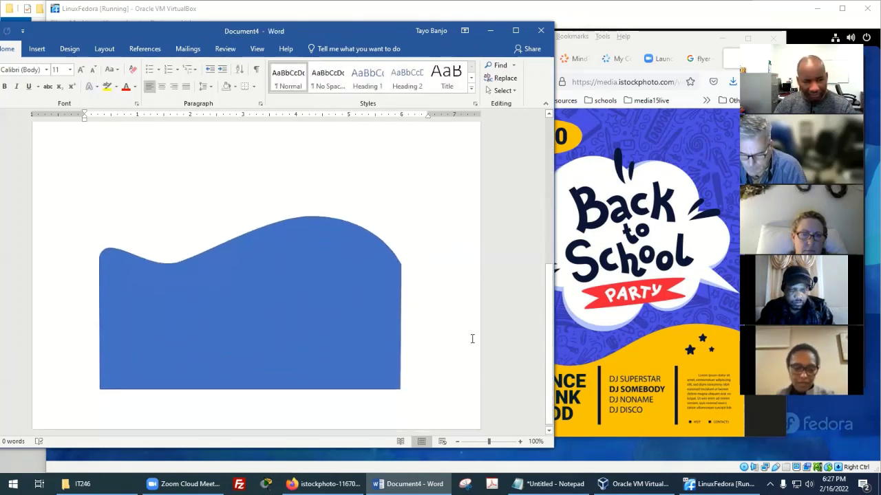
left_click(591, 336)
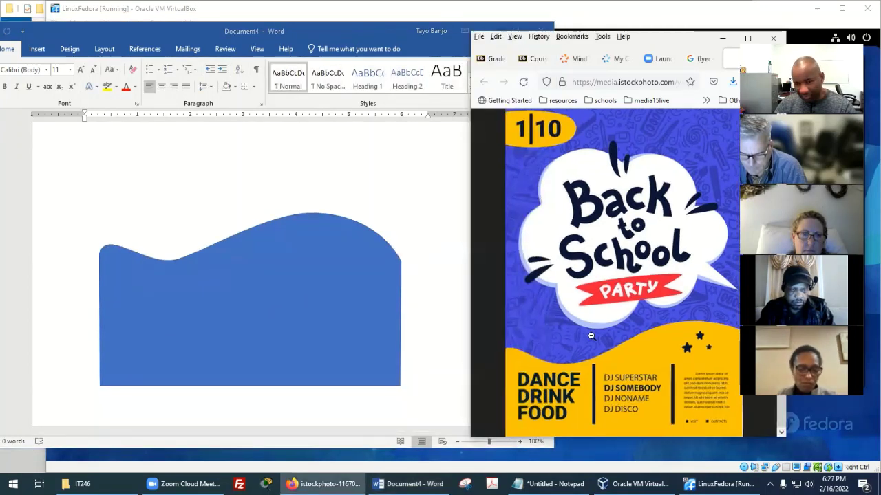
Return to the Word document and edit the wave's points, raising the valley slightly and moving the crest up and to the right.
left_click(172, 255)
left_click(204, 270)
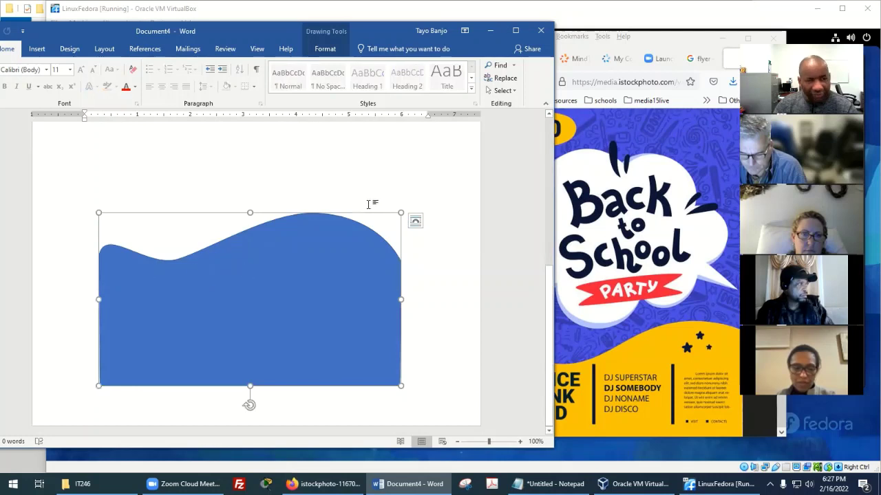
left_click(489, 234)
scroll(509, 262, "down", 3)
scroll(513, 268, "down", 3)
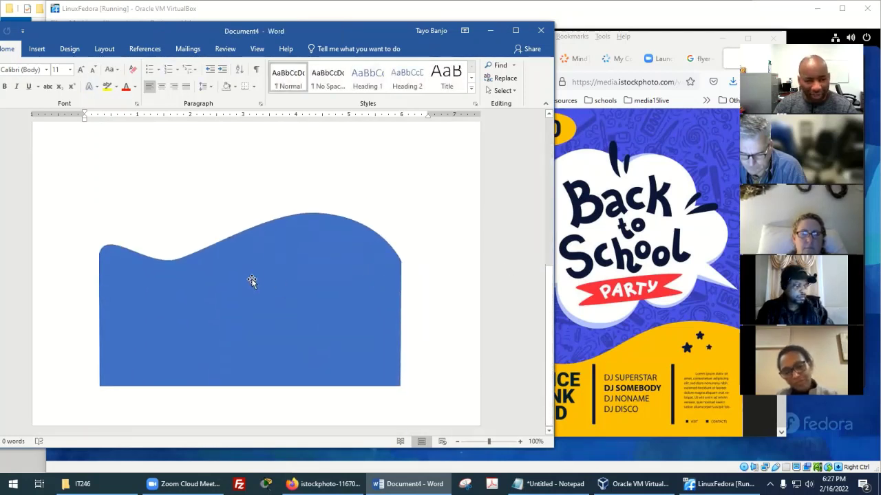
right_click(253, 280)
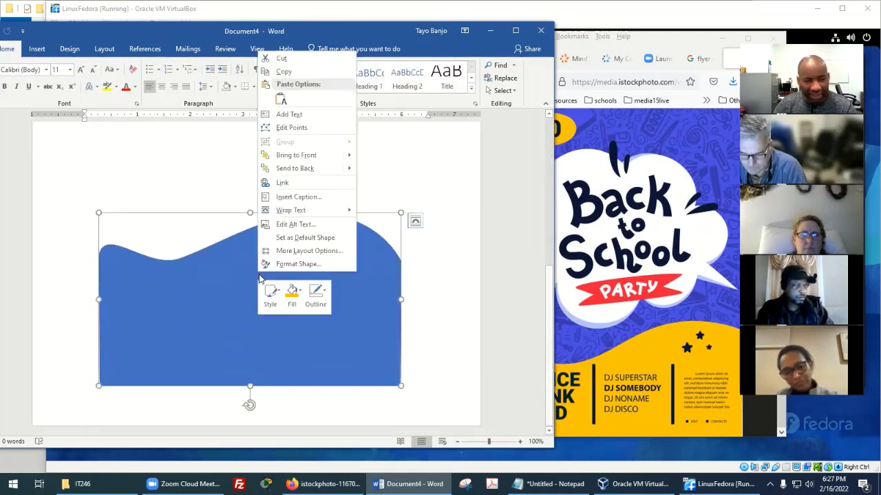
left_click(292, 129)
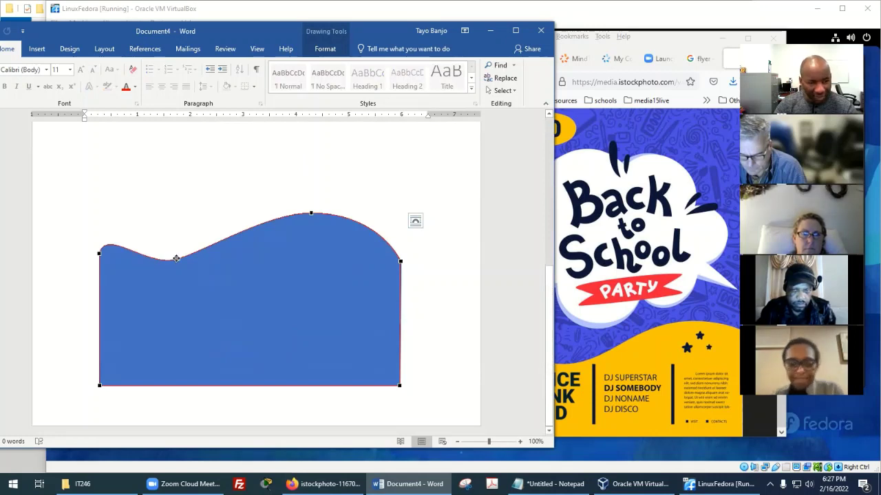
left_click_drag(176, 258, 178, 253)
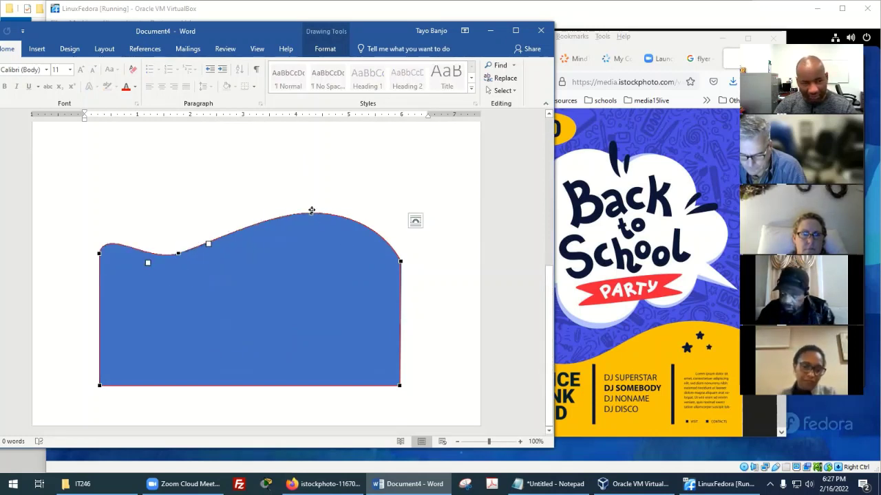
left_click_drag(312, 211, 320, 203)
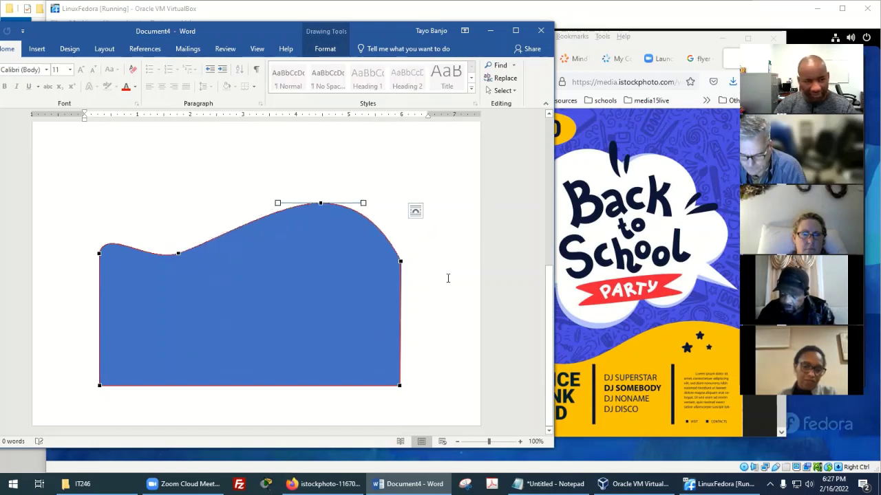
left_click(468, 291)
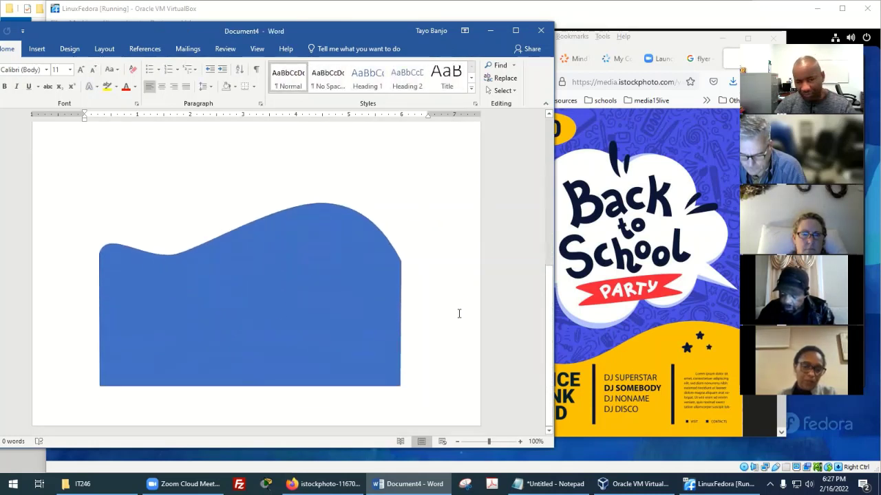
Edit the wave's points again and lower the upper-left corner point slightly.
left_click(206, 249)
right_click(216, 258)
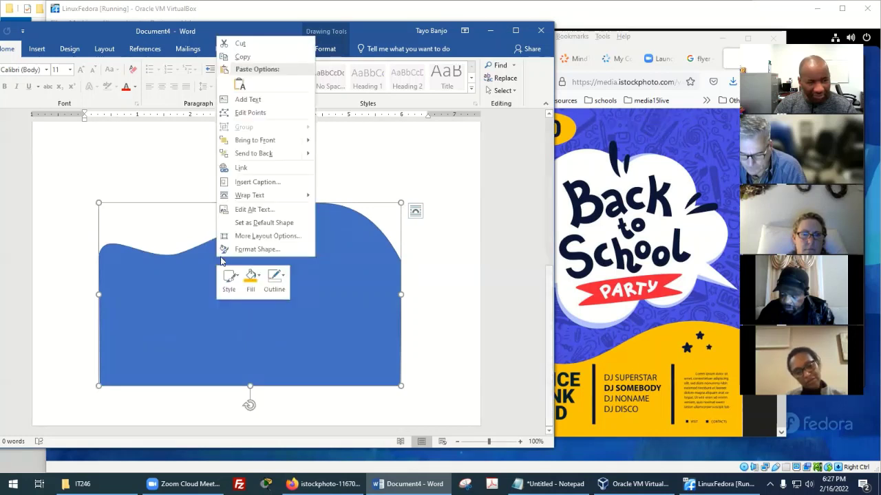
left_click(251, 113)
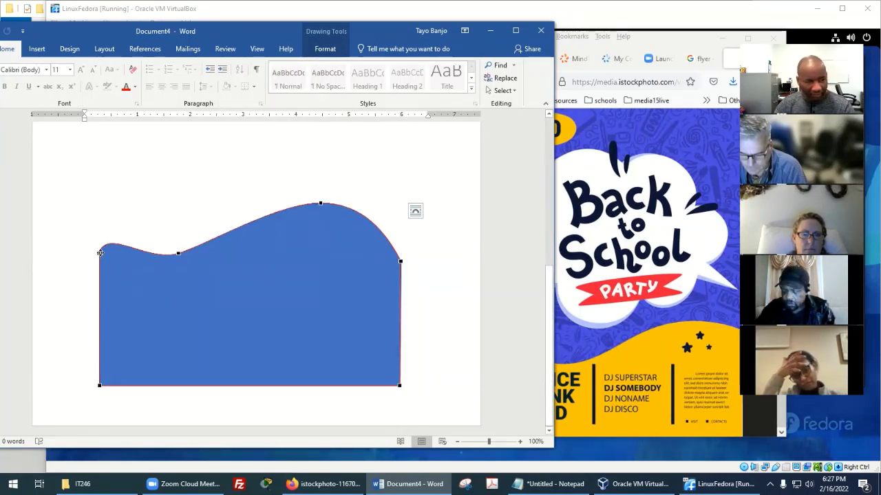
left_click_drag(100, 255, 101, 263)
left_click(496, 292)
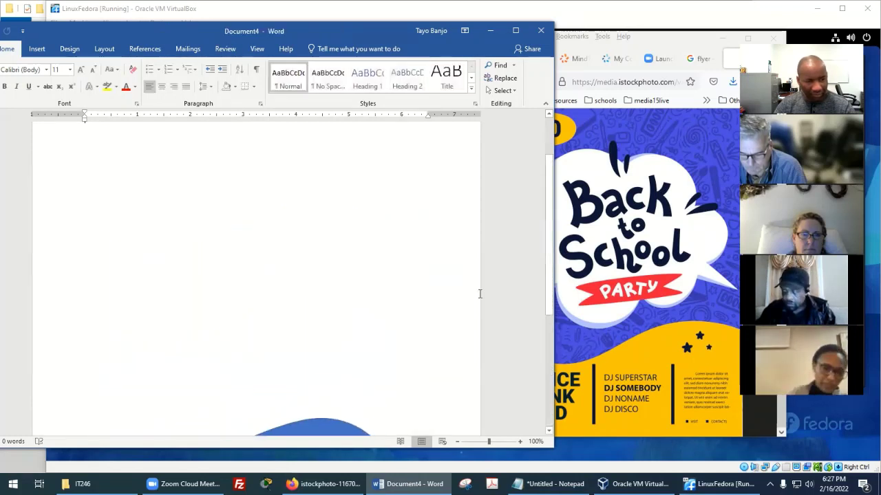
scroll(436, 295, "down", 5)
Shift the whole blue wave shape slightly down the page.
left_click(326, 277)
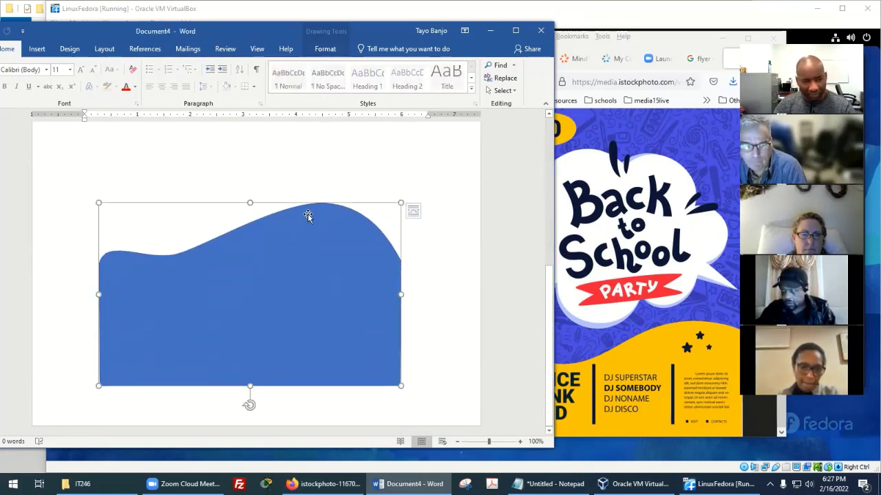
right_click(283, 213)
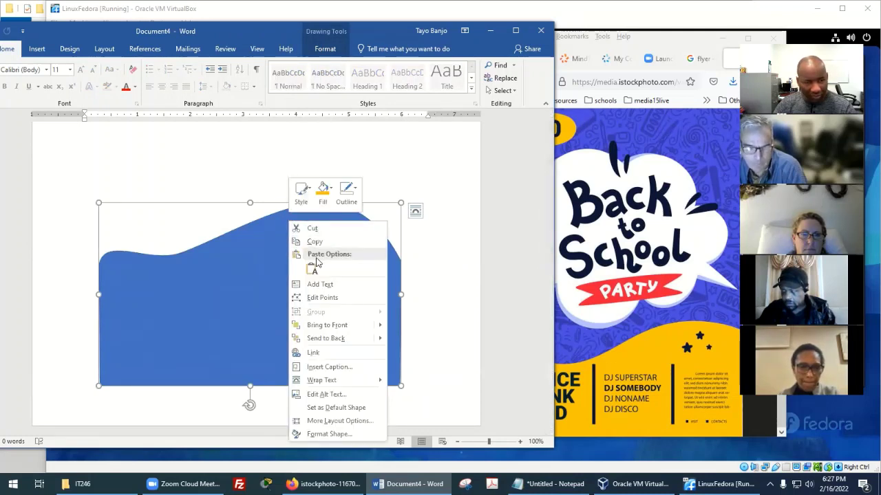
left_click(309, 297)
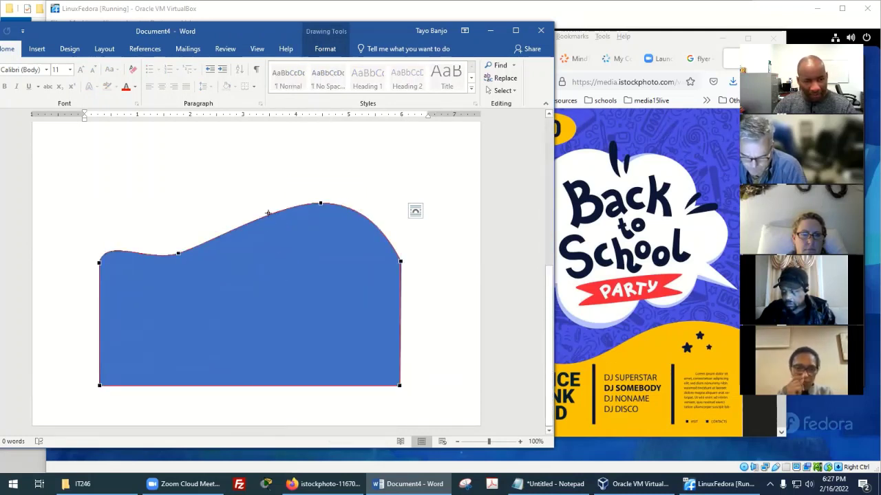
left_click_drag(268, 214, 291, 225)
Edit the wave's points, moving the crest slightly down and left and lowering the valley point.
right_click(307, 253)
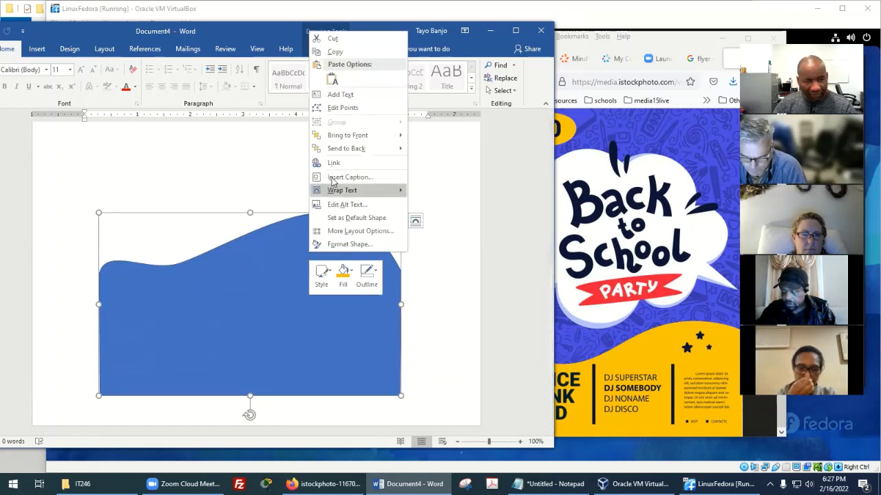
left_click(337, 112)
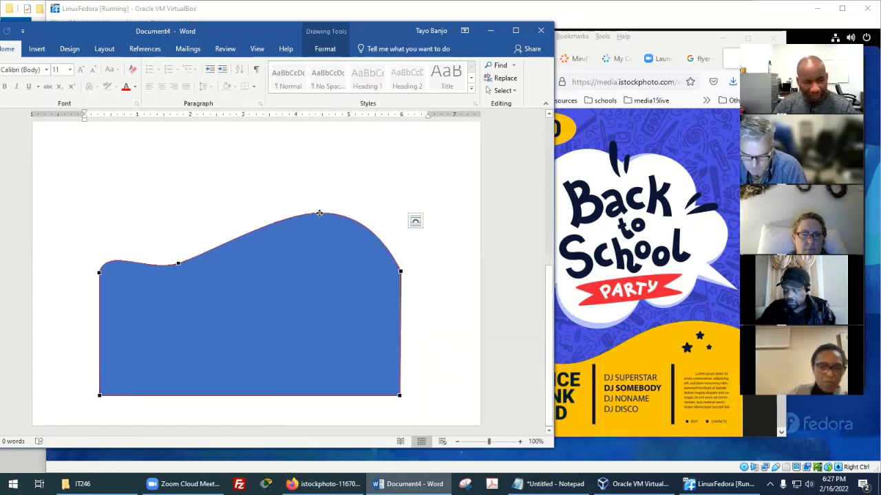
left_click_drag(320, 214, 317, 223)
mouse_move(176, 263)
left_mouse_down()
mouse_move(203, 269)
mouse_move(179, 273)
left_mouse_up()
left_click(460, 291)
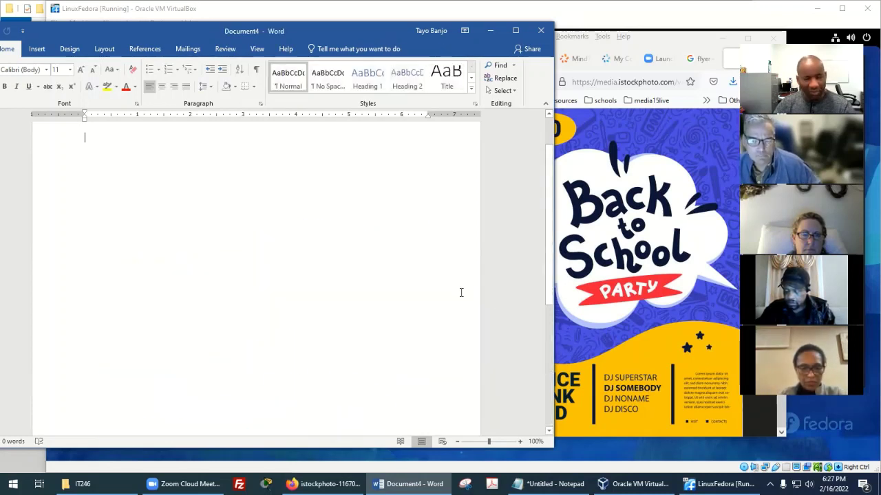
scroll(461, 291, "down", 5)
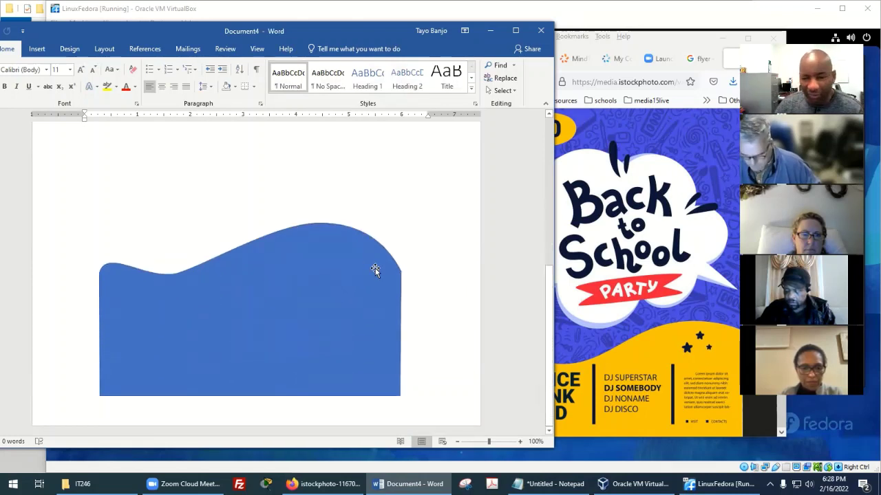
Edit the wave's points again and add a new point midway along the slope between the valley and the crest.
left_click(561, 323)
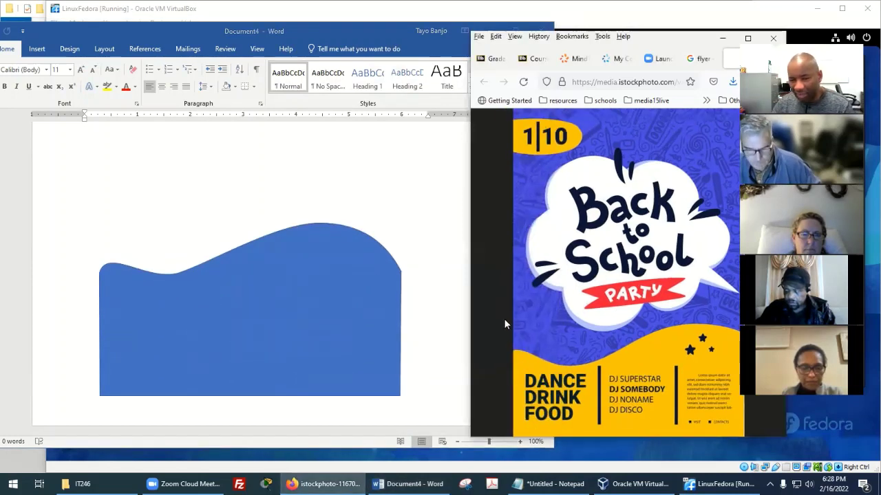
left_click(417, 282)
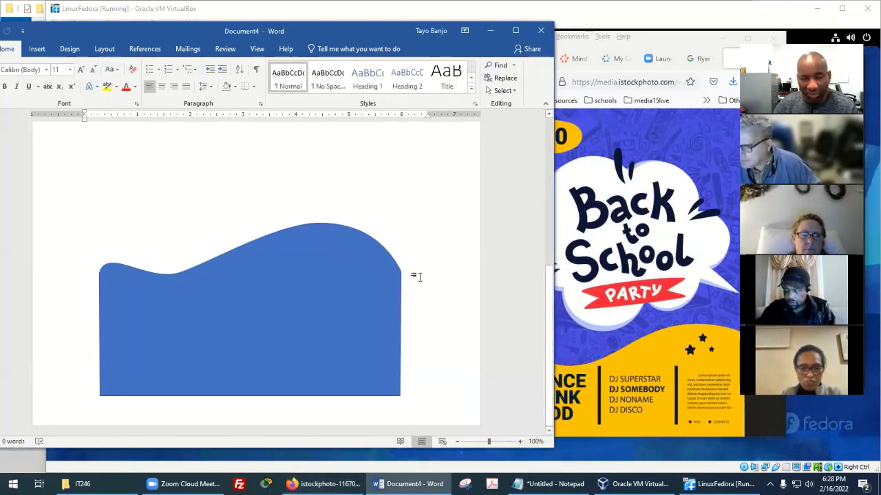
right_click(296, 253)
left_click(326, 109)
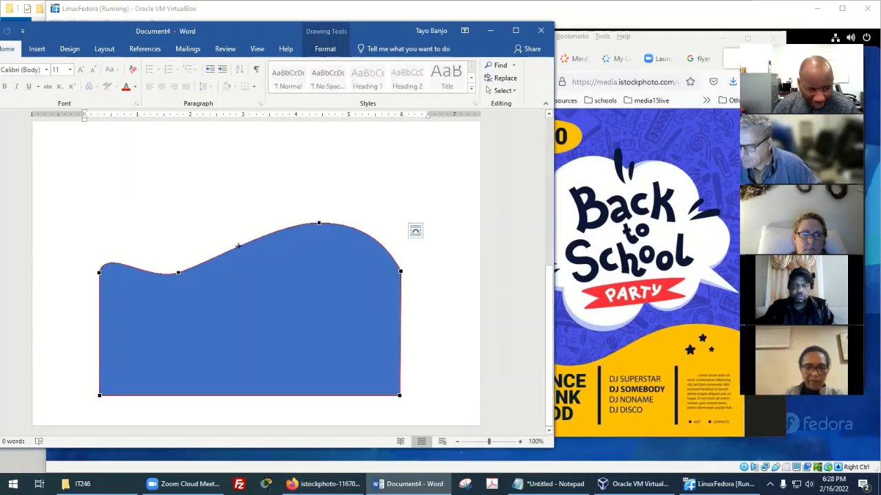
left_click(243, 246)
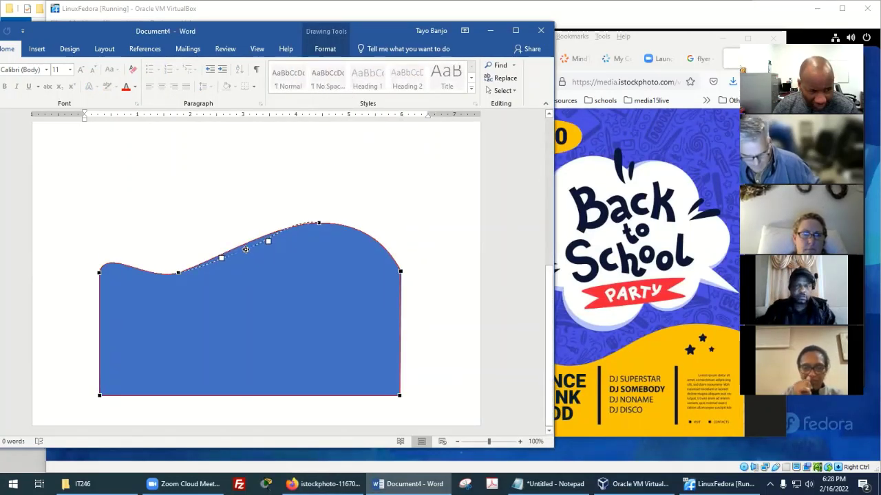
left_click_drag(245, 249, 250, 247)
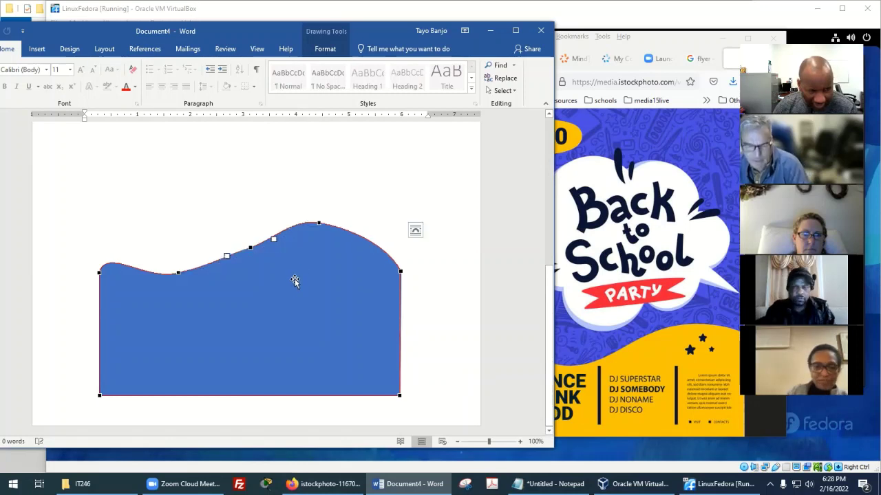
Lower the wave's crest slightly, keeping a smooth curve, and finish editing its points.
left_click(318, 223)
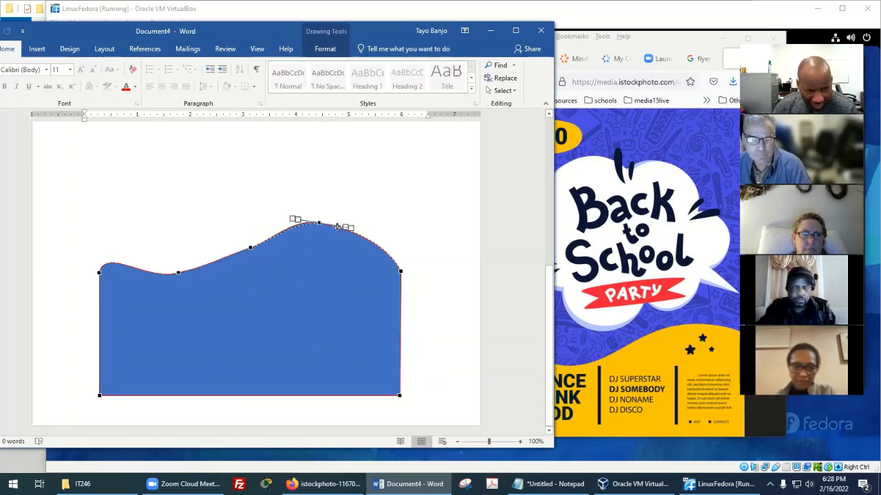
left_click_drag(338, 228, 341, 235)
left_click(415, 238)
left_click(424, 211)
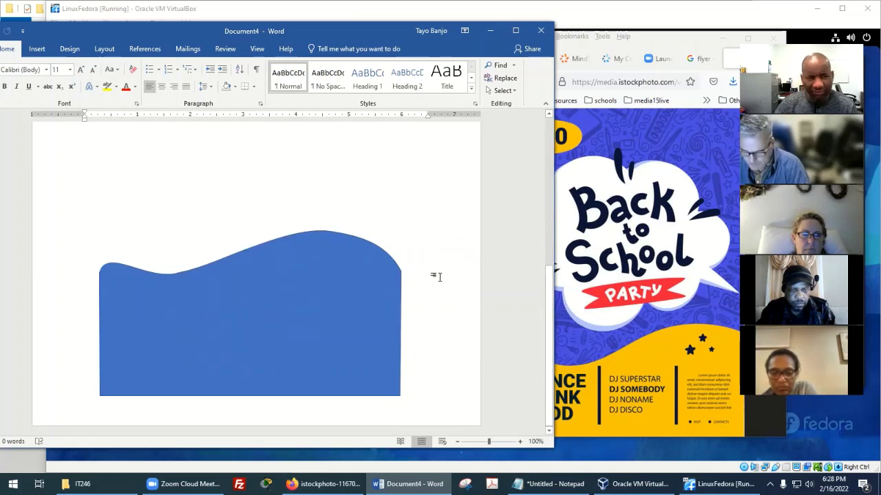
left_click(210, 279)
key("Delete")
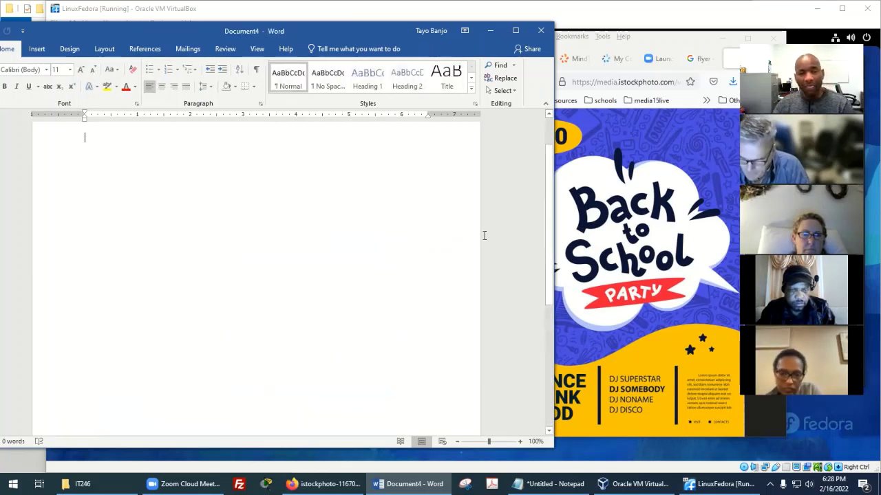
key("ctrl+z")
Fill the wave shape with the standard Orange colour and remove its outline.
left_click(301, 277)
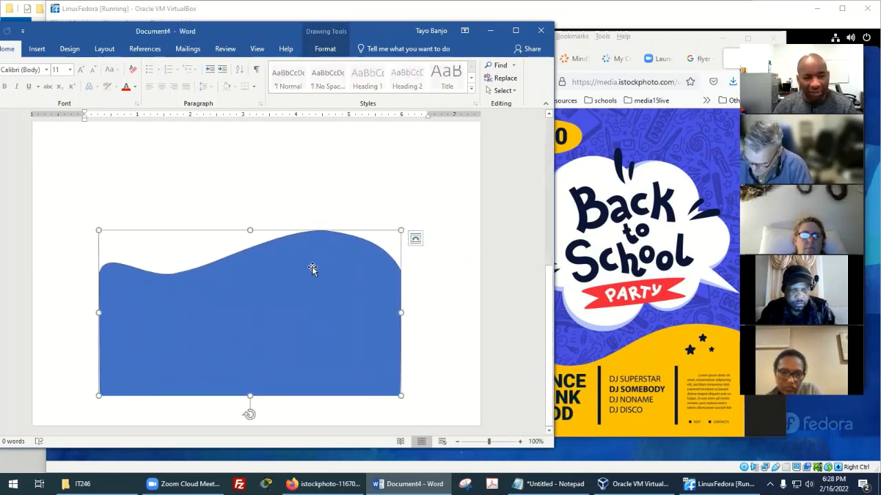
left_click(324, 48)
left_click(132, 64)
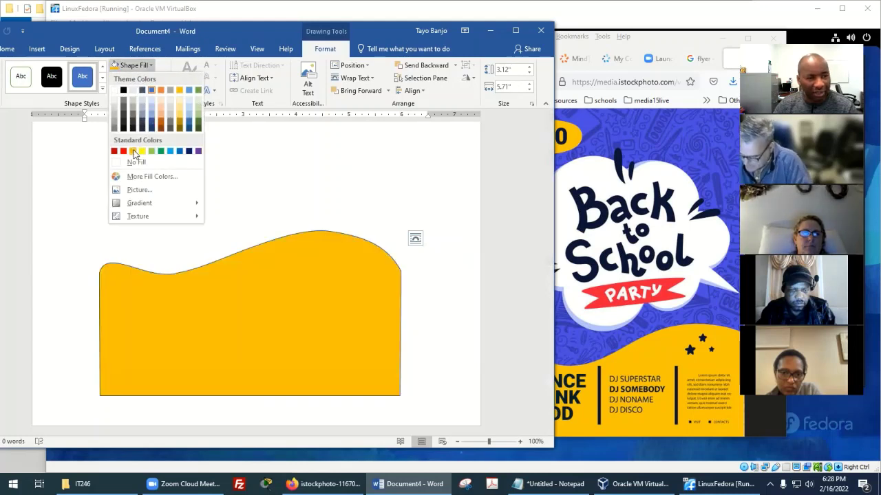
left_click(133, 150)
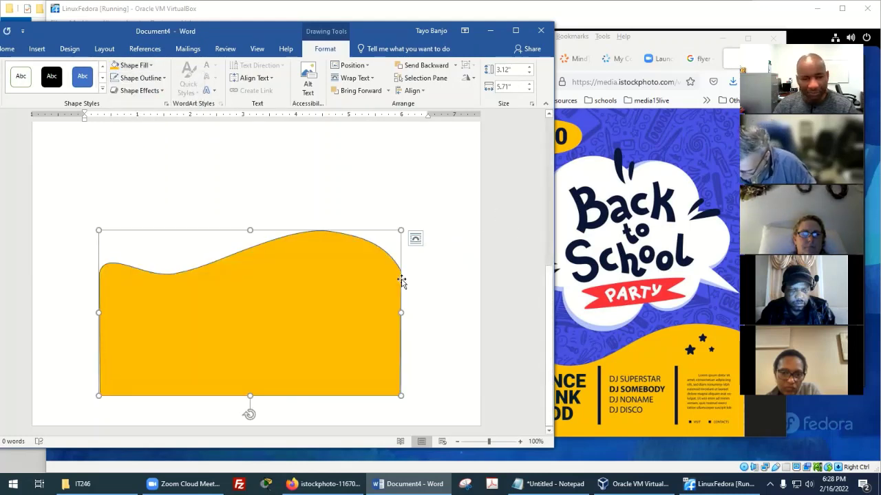
left_click(141, 77)
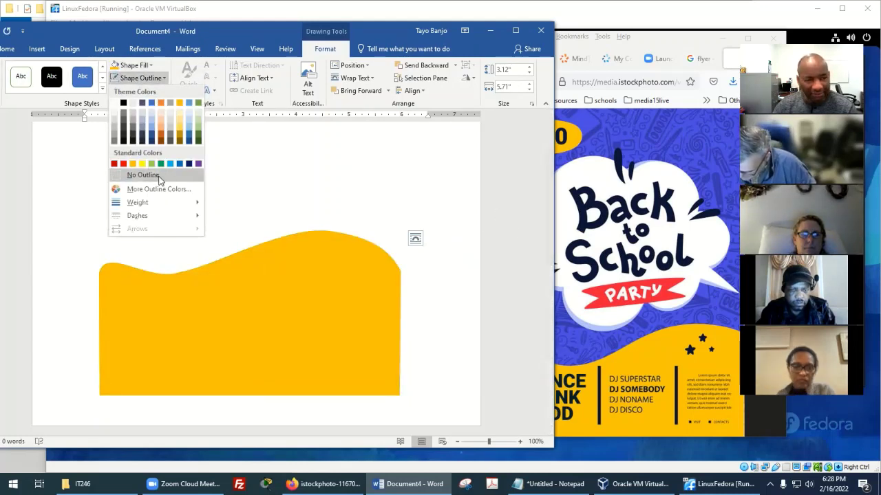
left_click(159, 177)
left_click(475, 303)
scroll(474, 301, "down", 6, "ctrl")
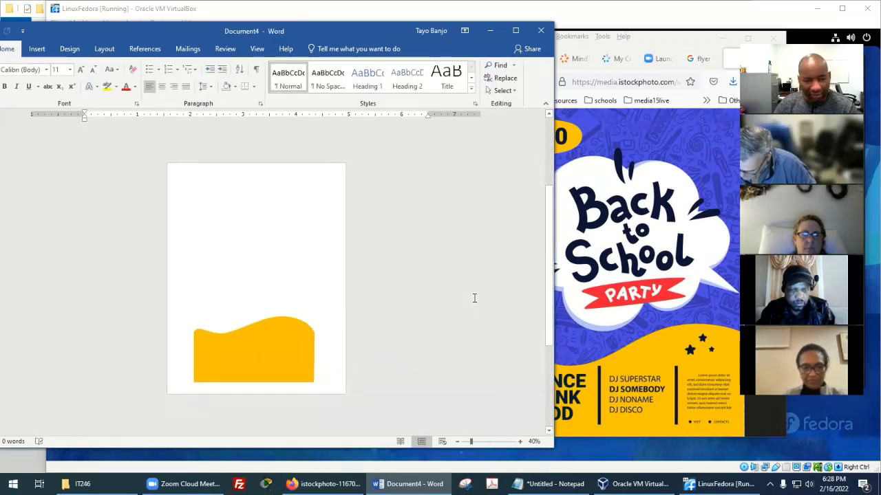
Switch to the browser showing the reference flyer, narrow its window and place it beside the Word page.
left_click(678, 32)
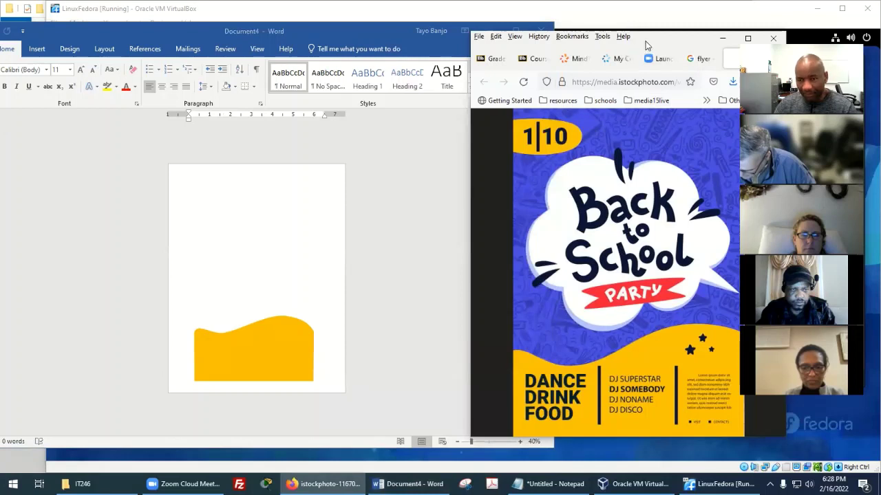
left_click_drag(508, 429, 489, 427)
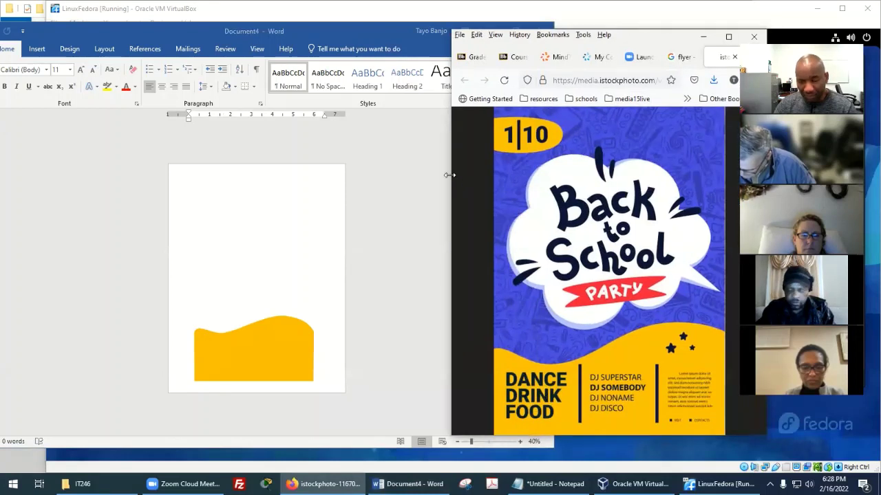
left_click_drag(449, 176, 494, 175)
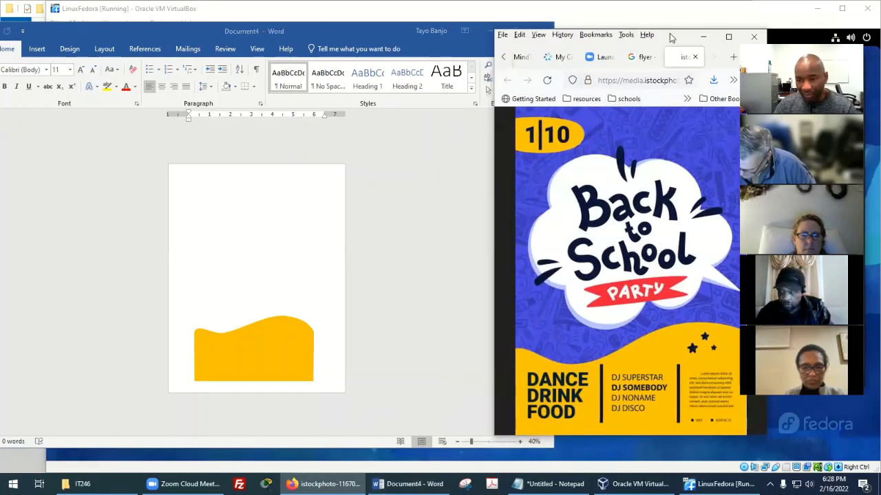
left_click_drag(673, 34, 658, 30)
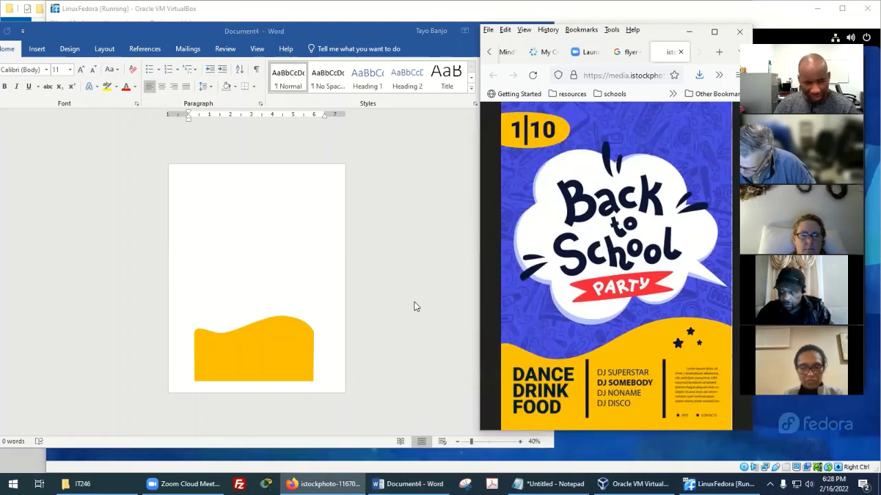
Return to Word, draw a text box about 1.75" high and 2.68" wide above the orange wave, and enter DANCE in it.
left_click(351, 307)
scroll(355, 308, "up", 2)
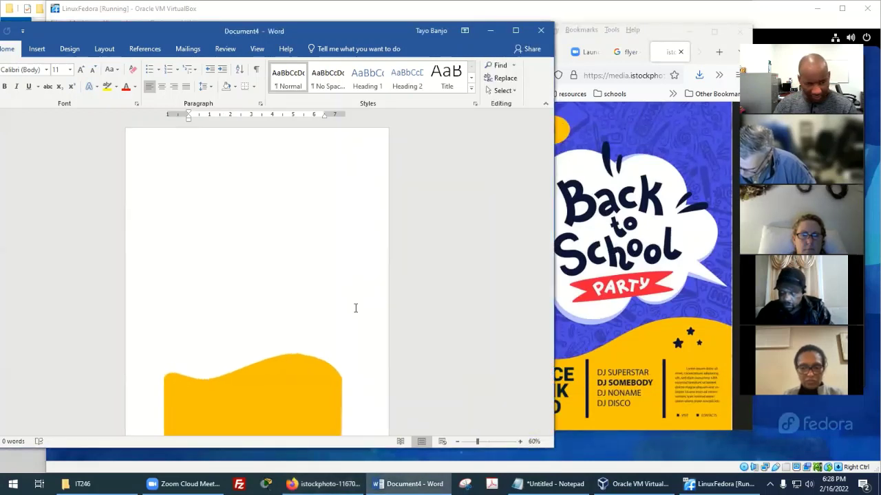
scroll(355, 307, "up", 2)
scroll(426, 309, "down", 3)
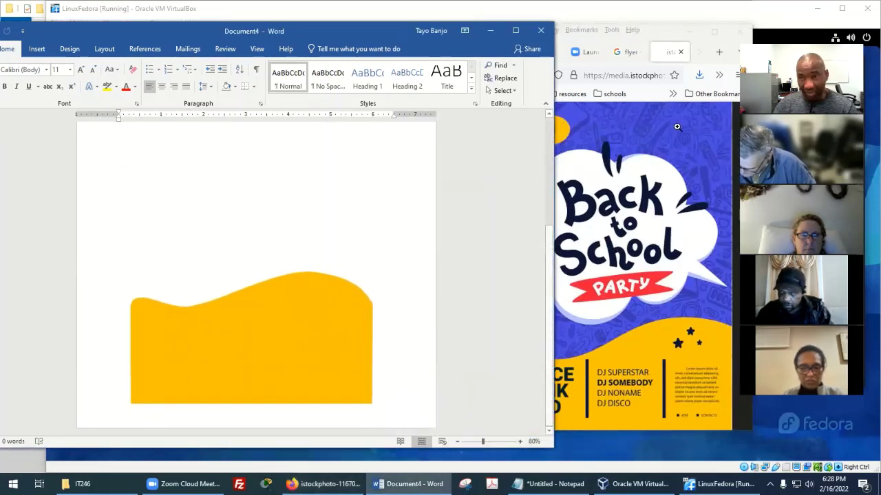
left_click(654, 206)
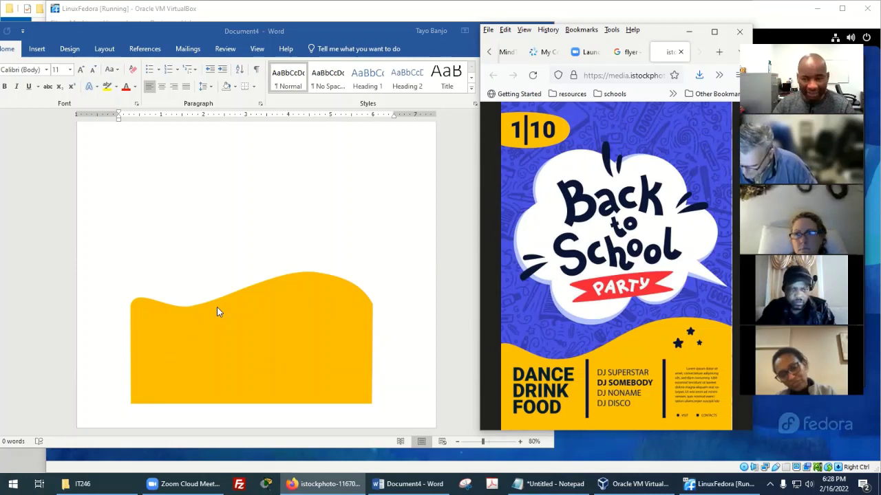
left_click(41, 58)
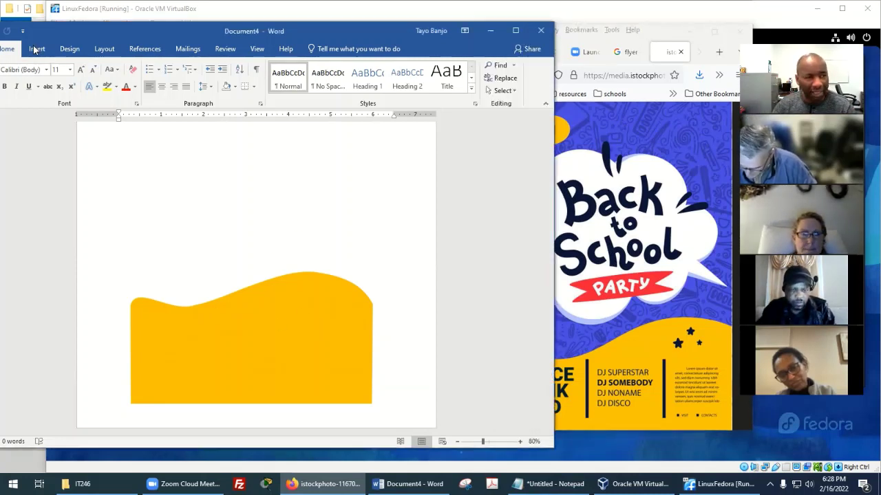
left_click(36, 49)
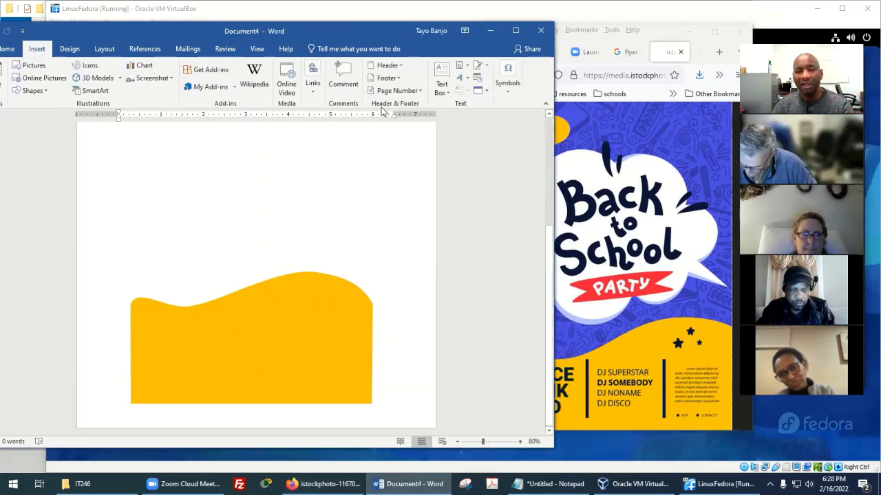
left_click(441, 81)
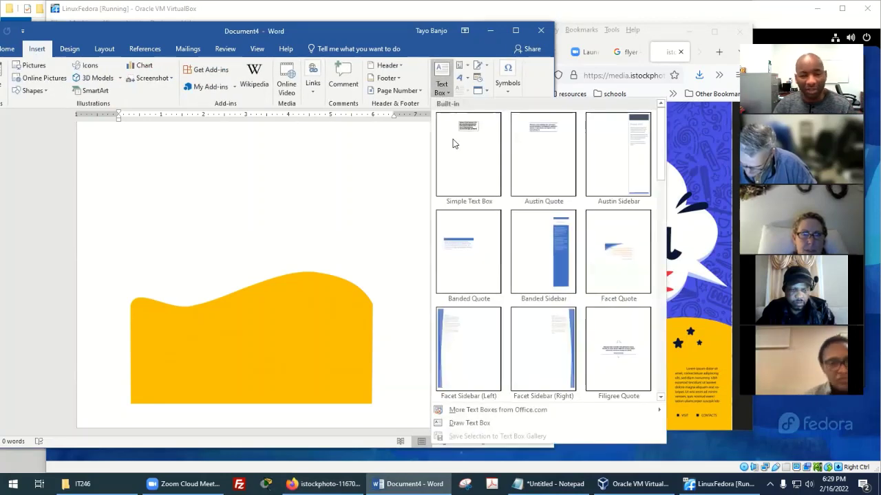
left_click(468, 423)
mouse_move(155, 177)
left_mouse_down()
mouse_move(271, 232)
mouse_move(270, 252)
left_mouse_up()
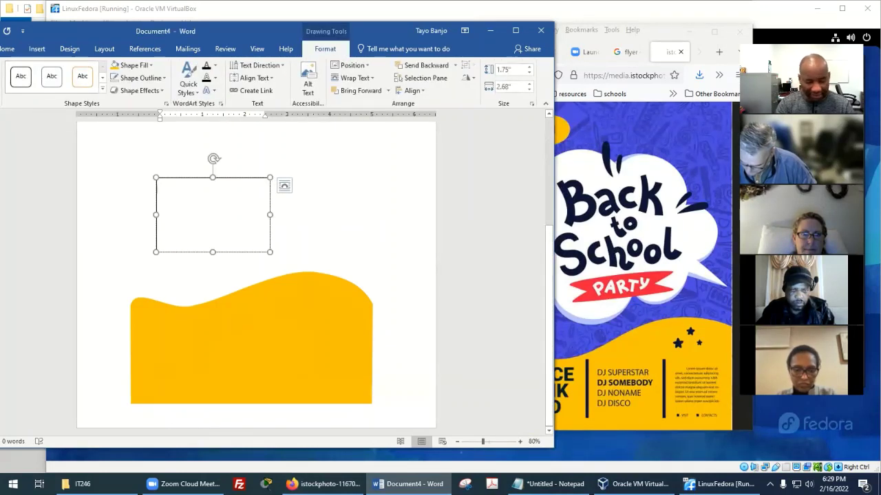
type("DANCE")
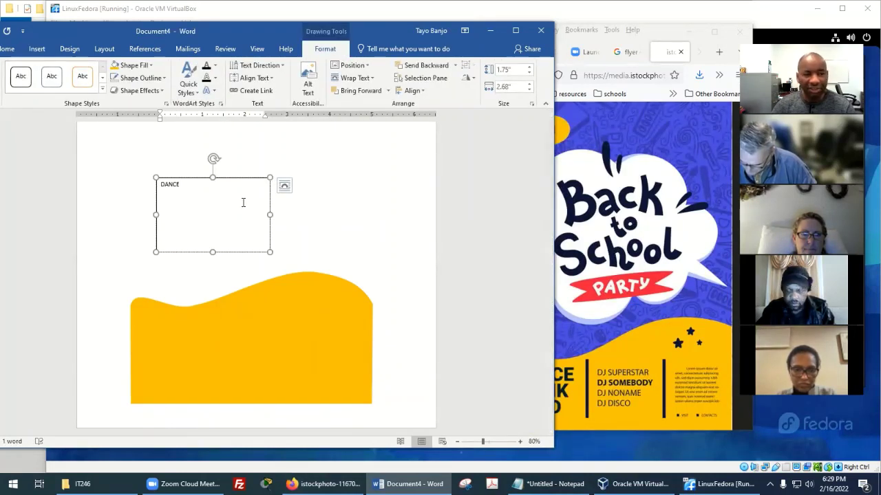
left_click(227, 144)
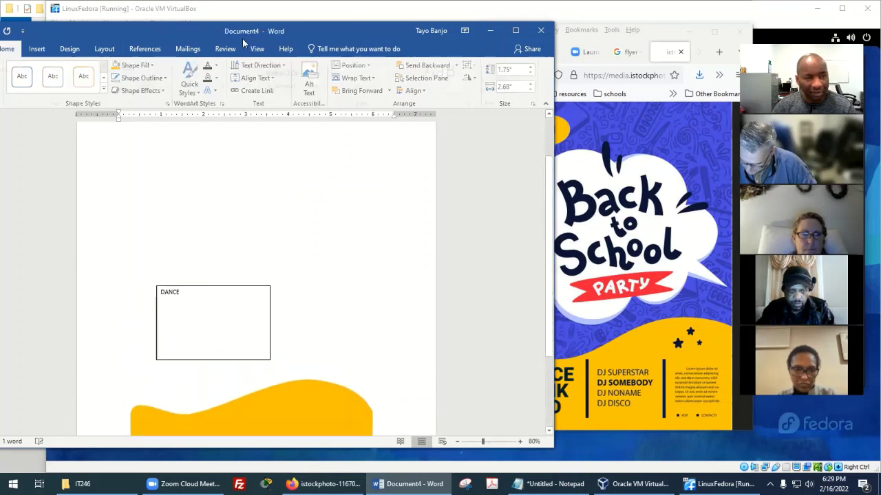
Enlarge the DANCE text to 72 pt and widen its text box so the word fits on one line.
left_click_drag(200, 28, 250, 29)
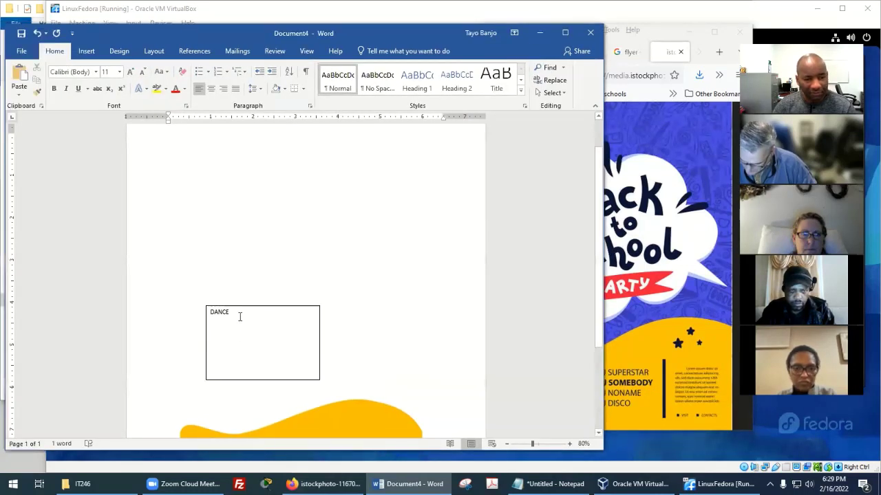
left_click_drag(240, 315, 192, 314)
left_click(133, 72)
left_click(132, 72)
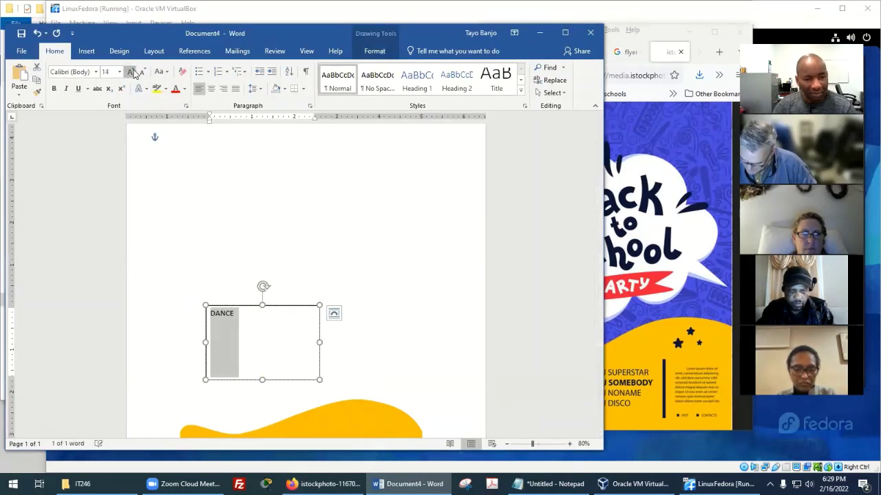
left_click(133, 72)
left_click(132, 72)
left_click(133, 72)
left_click(133, 72)
left_click(133, 72)
left_click(133, 73)
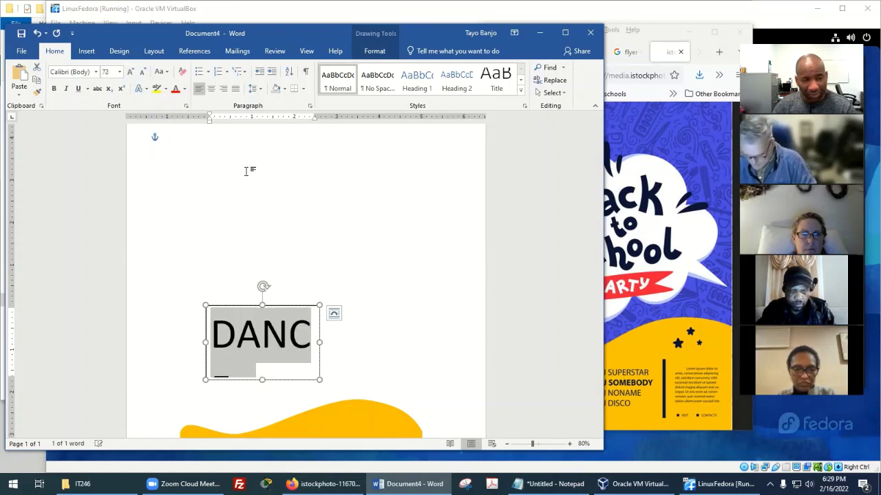
left_click_drag(320, 342, 356, 339)
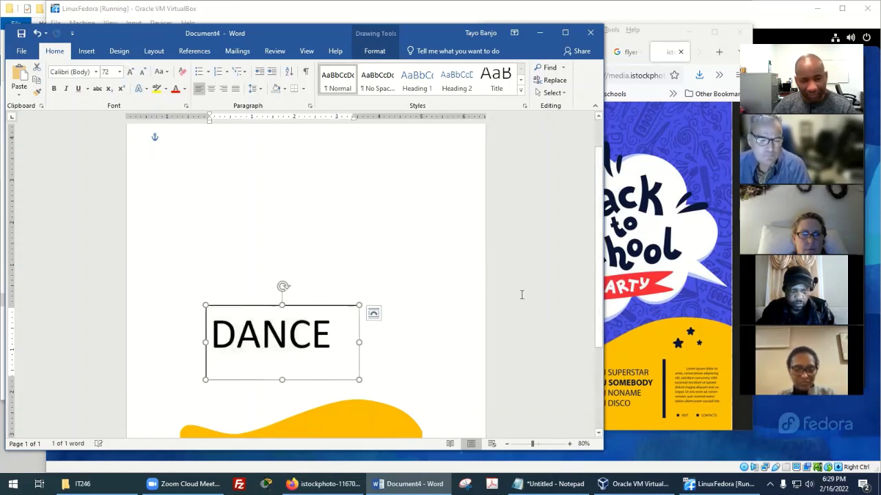
scroll(521, 295, "down", 1)
Make the DANCE text bold at 48 pt and shrink its text box to fit closely around the word.
left_click(662, 297)
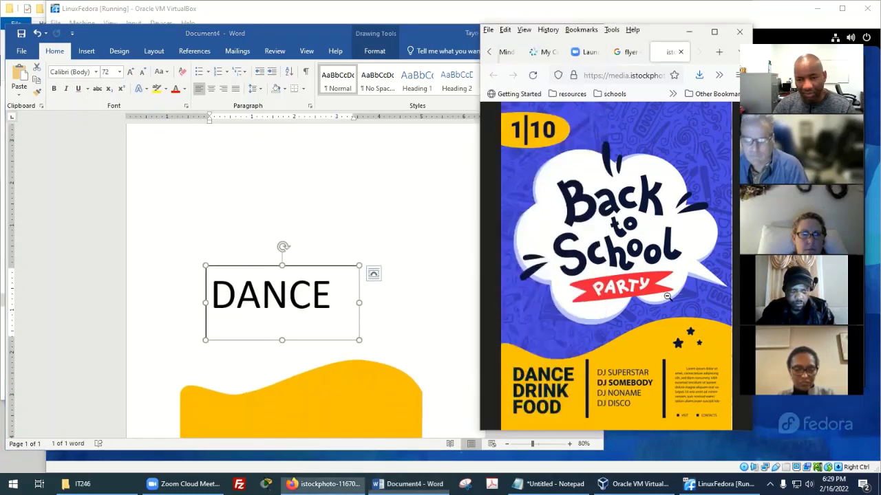
left_click(458, 298)
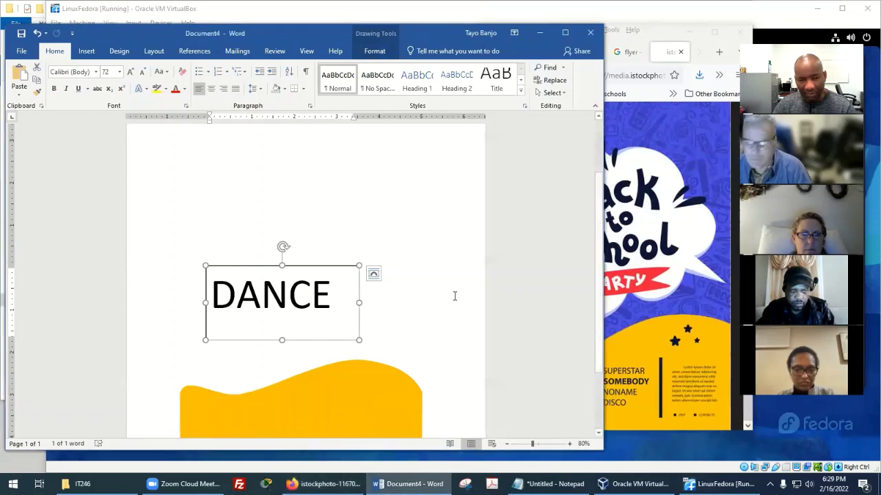
left_click(54, 88)
left_click(143, 72)
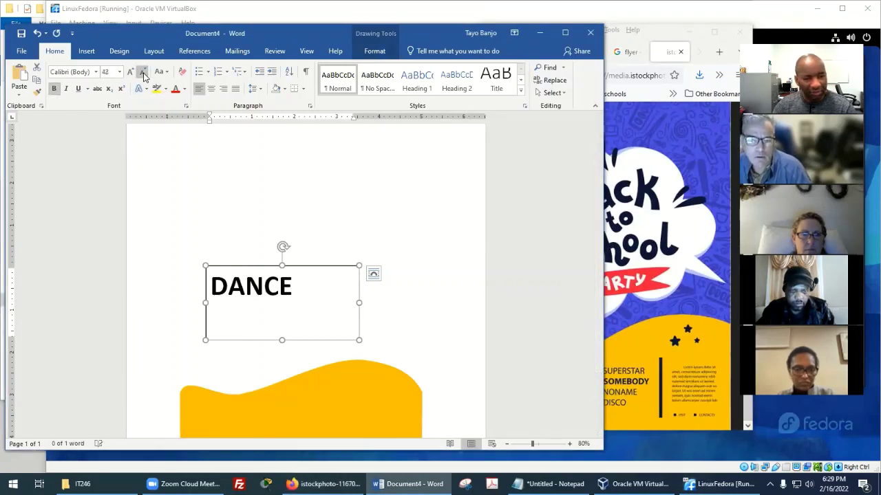
left_click_drag(281, 340, 279, 301)
left_click_drag(361, 285, 307, 285)
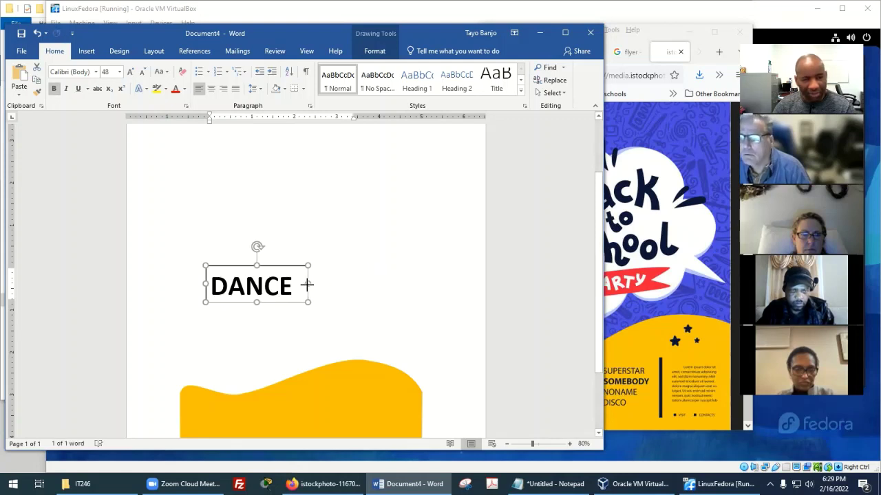
scroll(505, 308, "down", 3)
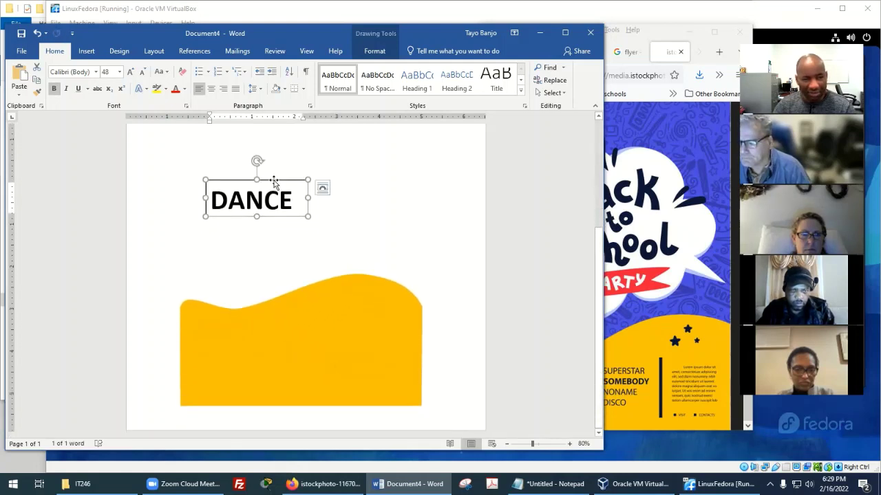
Move the DANCE text box onto the left part of the orange wave, matching its placement in the reference flyer.
left_click_drag(273, 180, 253, 326)
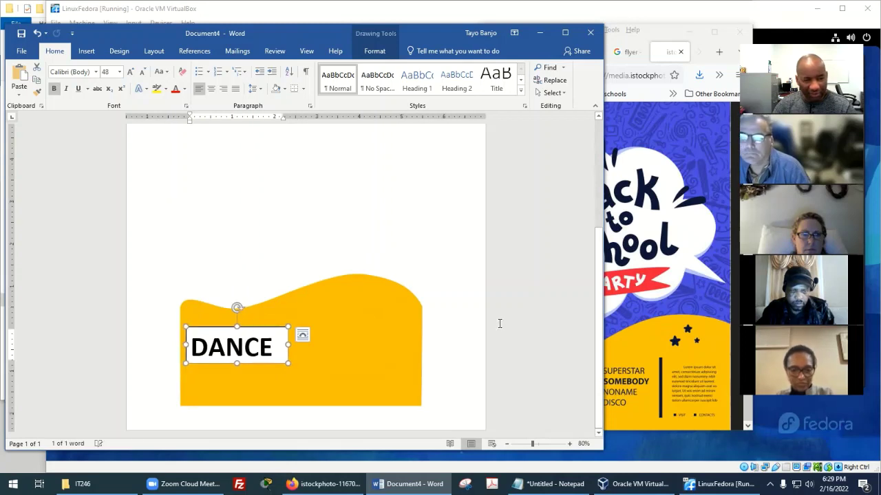
left_click(641, 289)
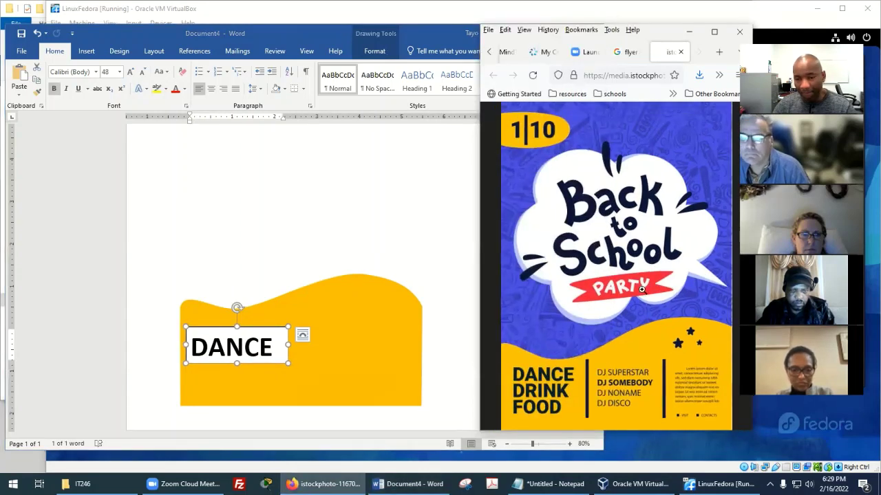
left_click(267, 328)
left_click_drag(267, 328, 267, 323)
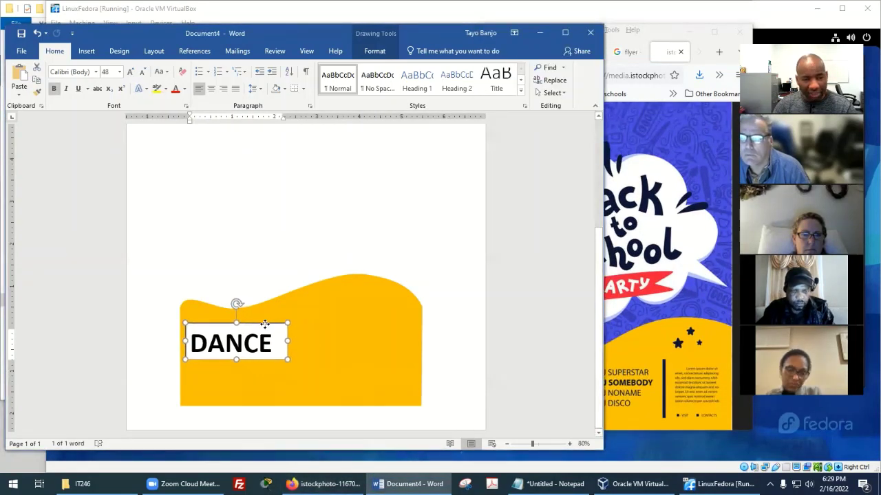
key("alt+Tab")
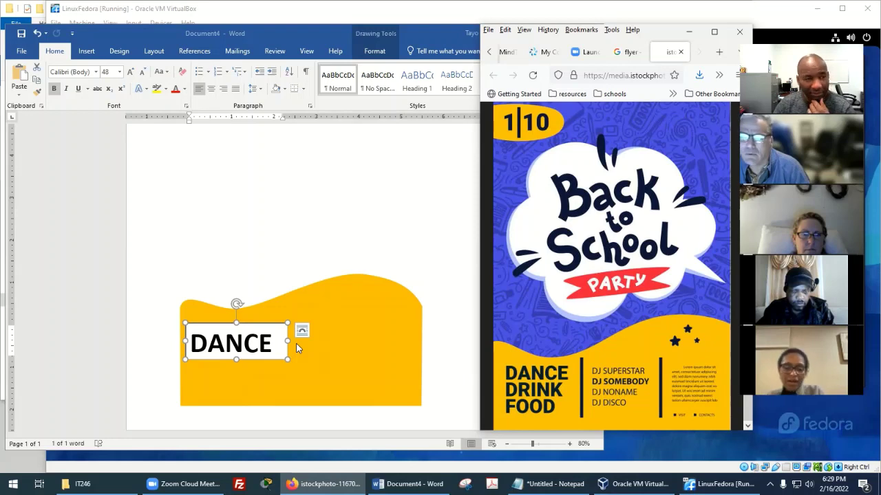
Set the DANCE text box to No Fill so the orange shape shows behind the word.
left_click(255, 325)
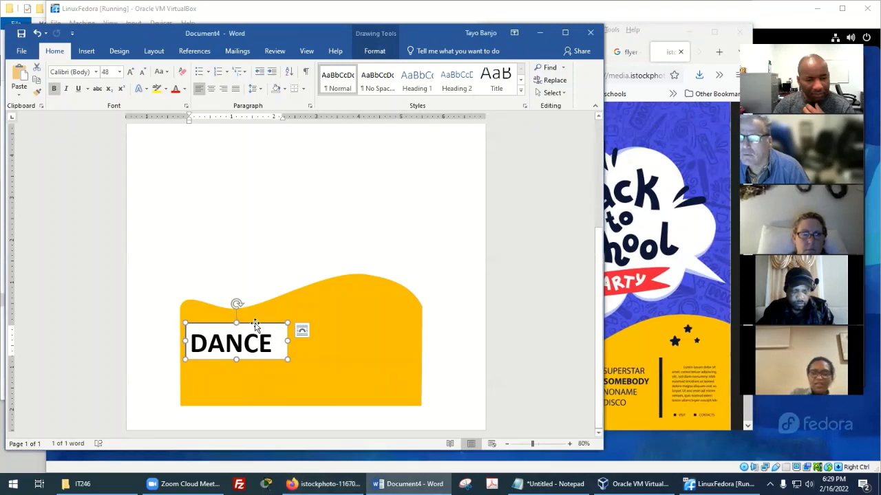
double_click(255, 325)
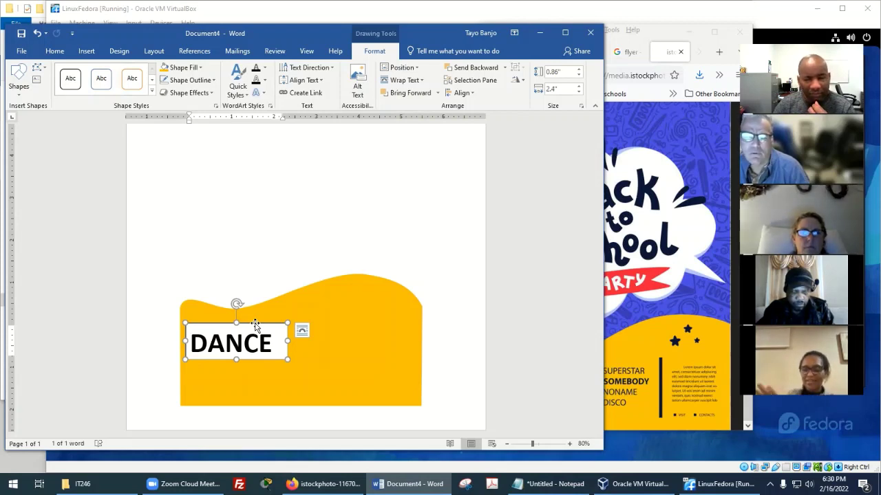
right_click(255, 325)
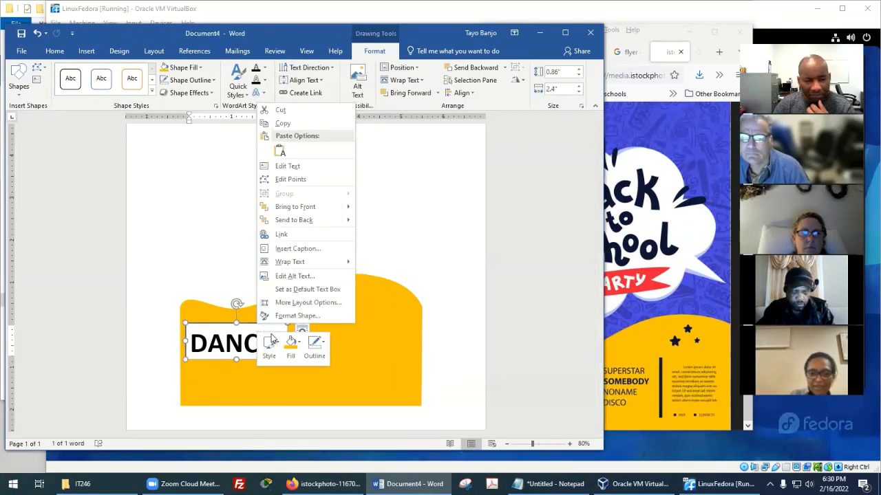
left_click(299, 346)
left_click(298, 346)
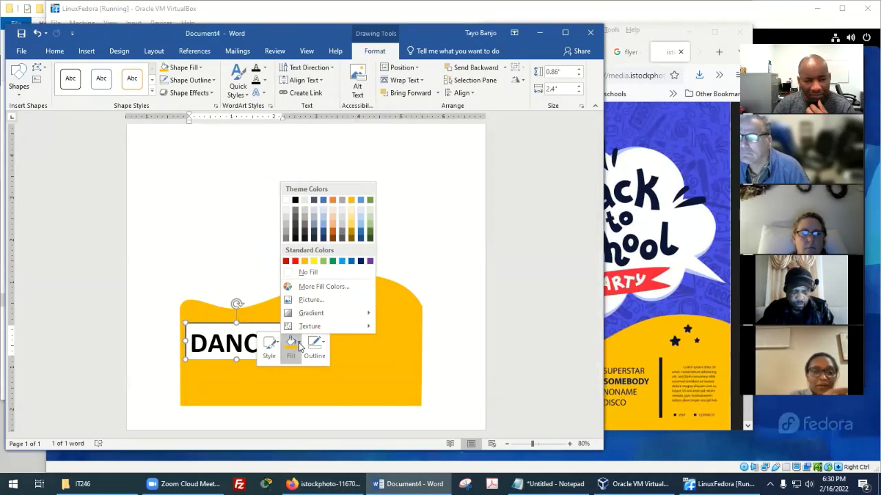
left_click(320, 272)
scroll(443, 317, "up", 1)
left_click(443, 318)
scroll(428, 344, "up", 2)
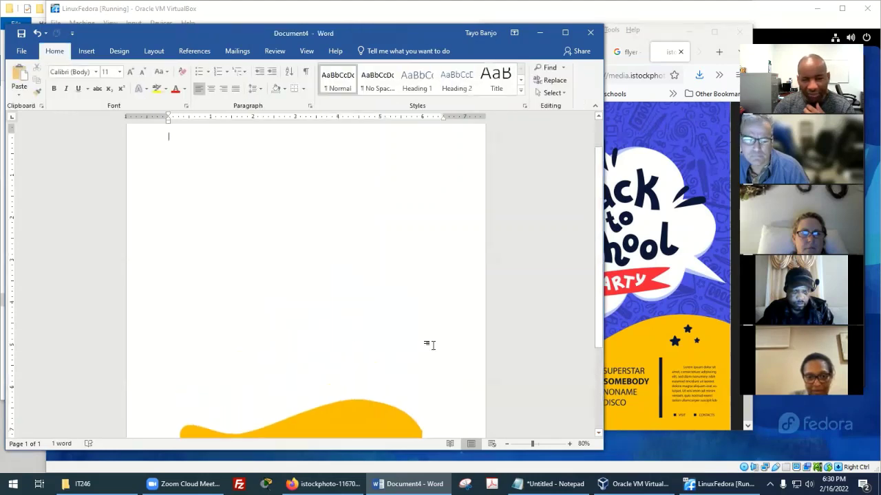
scroll(513, 350, "down", 3)
Compare the DANCE placement with the reference flyer and nudge the DANCE text box slightly upward.
left_click(660, 337)
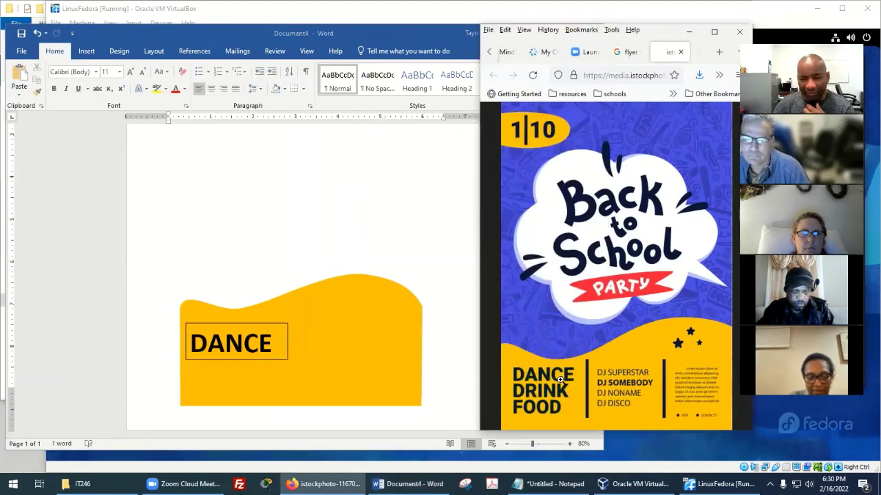
left_click(258, 351)
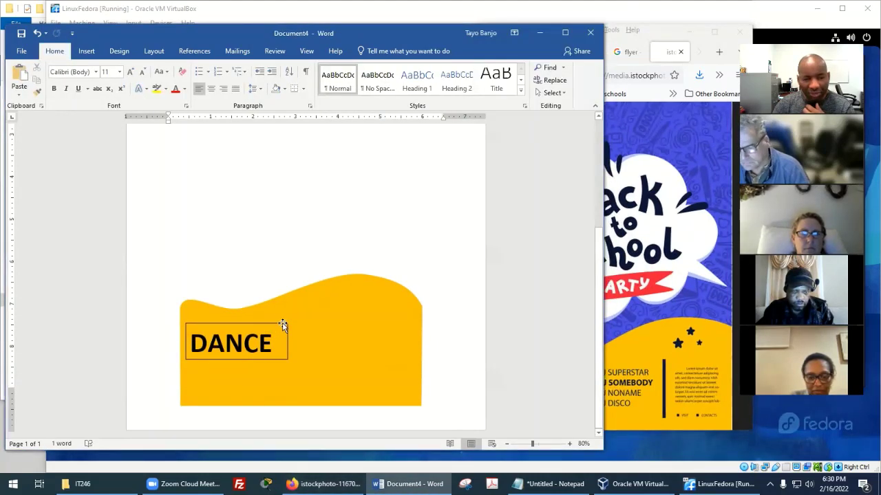
left_click(281, 321)
key("alt+Tab")
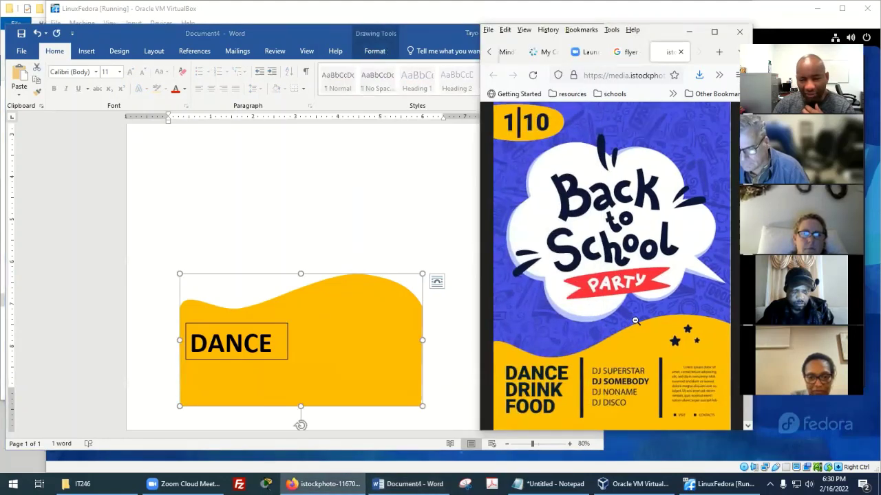
left_click(229, 339)
left_click(543, 384)
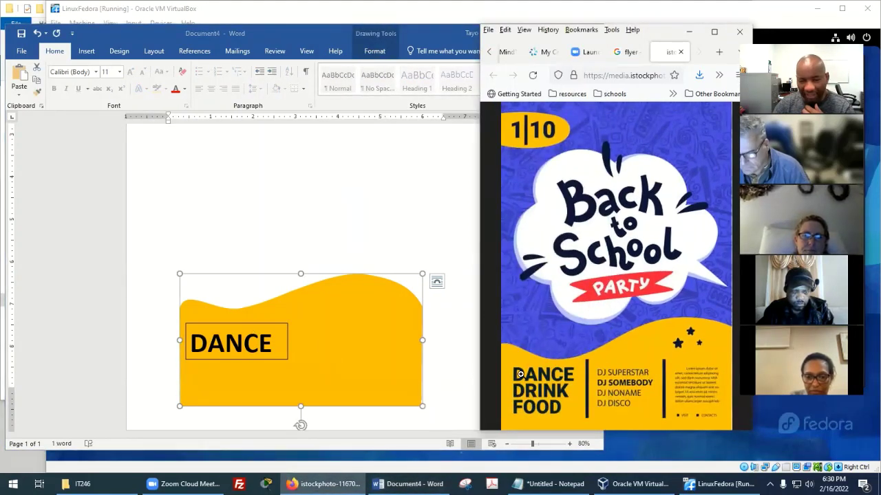
left_click(287, 329)
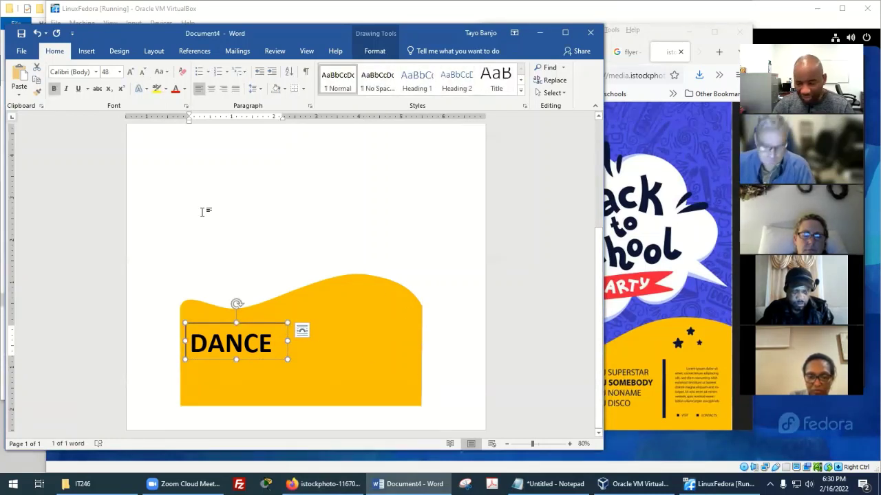
key("Up")
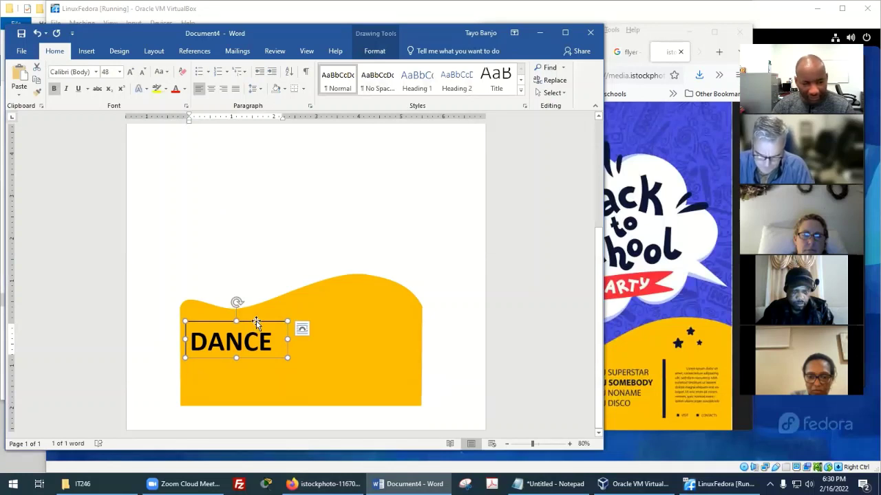
Duplicate the DANCE text box and move the copy down the page to just above the orange wave.
right_click(256, 324)
left_click(288, 126)
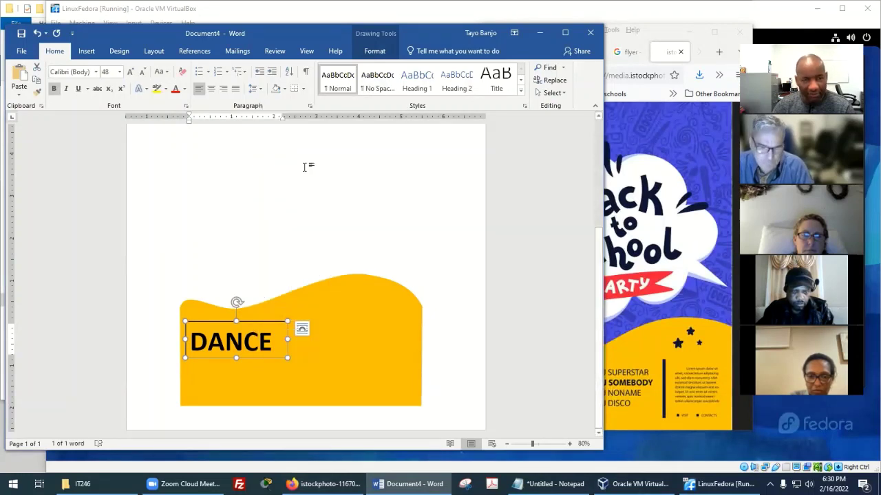
left_click(326, 182)
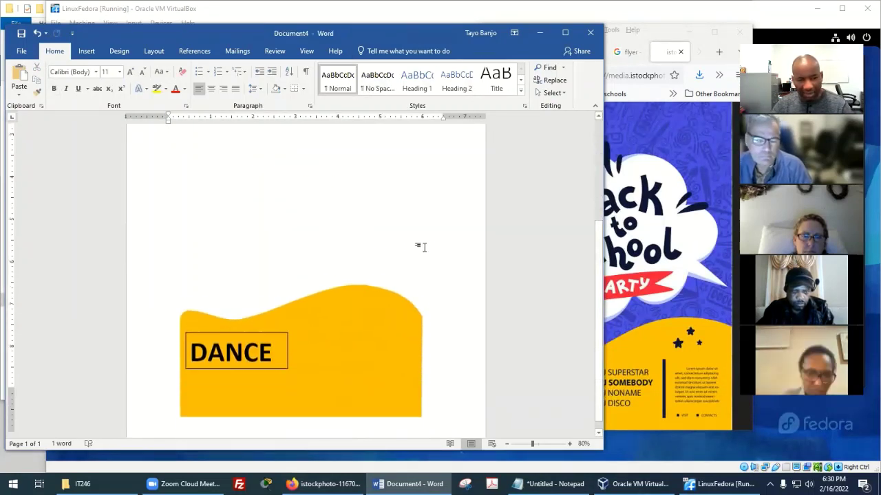
key("ctrl+v")
scroll(338, 199, "down", 1)
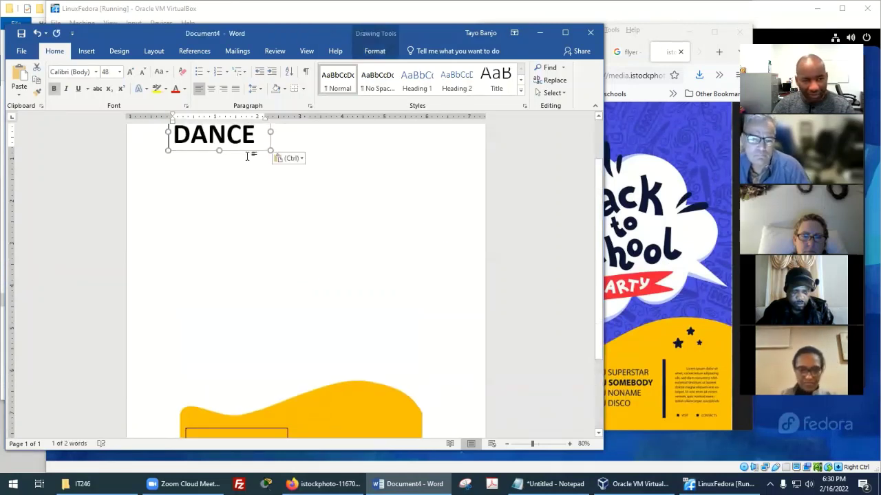
left_click_drag(251, 178, 323, 396)
scroll(374, 360, "down", 3)
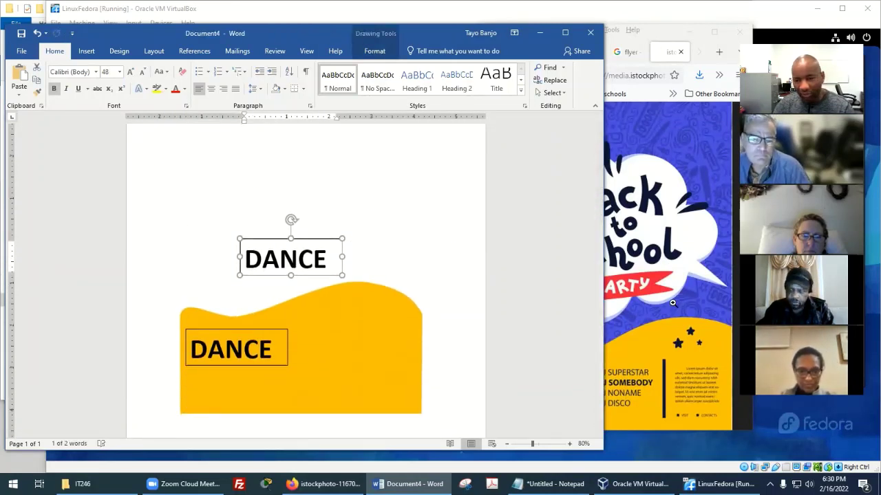
Place the copied text box directly beneath the original DANCE on the orange shape, nudging it closer and aligning it with the first word.
left_click(617, 338)
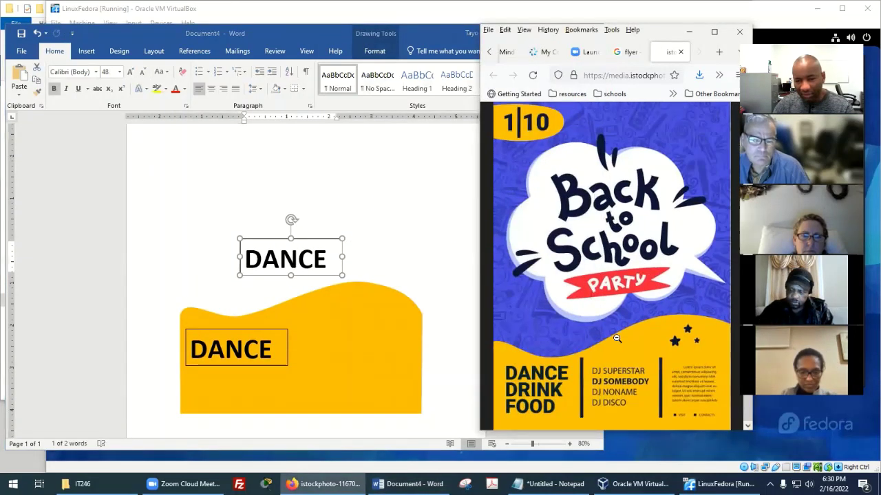
left_click(309, 241)
left_click_drag(309, 241, 251, 360)
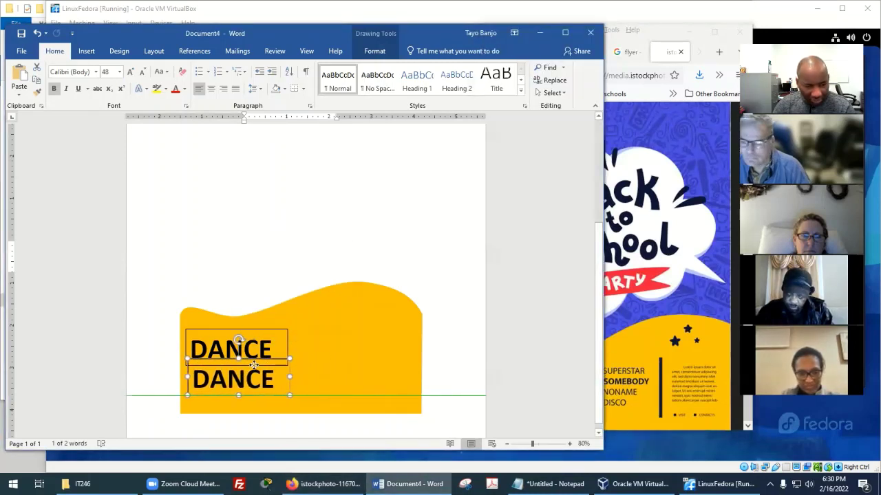
key("Up")
key("Right")
key("Right")
key("Right")
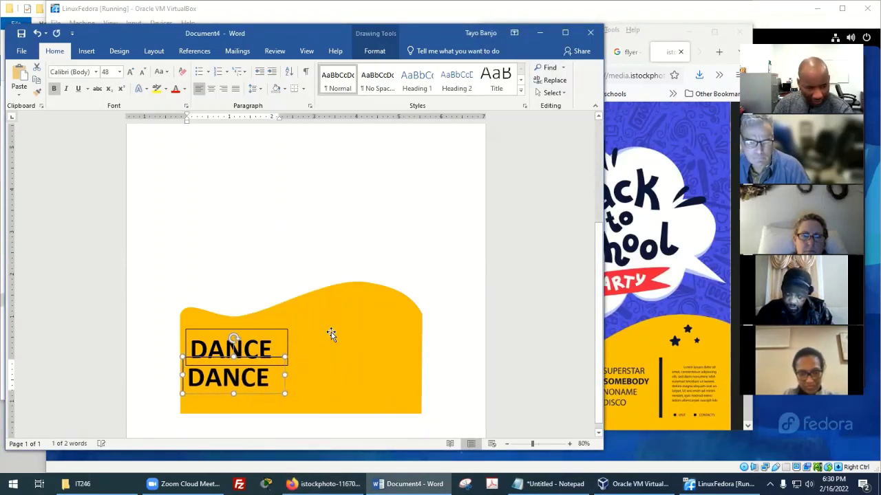
key("Up")
key("Up")
key("Up")
key("Up")
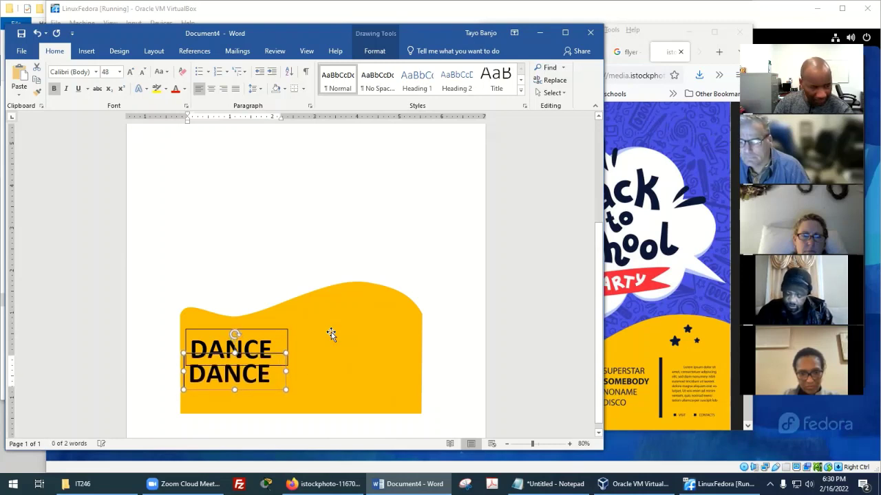
Change the word in the lower text box to DRINK.
left_click(268, 377)
key("BackSpace")
key("BackSpace")
key("BackSpace")
key("BackSpace")
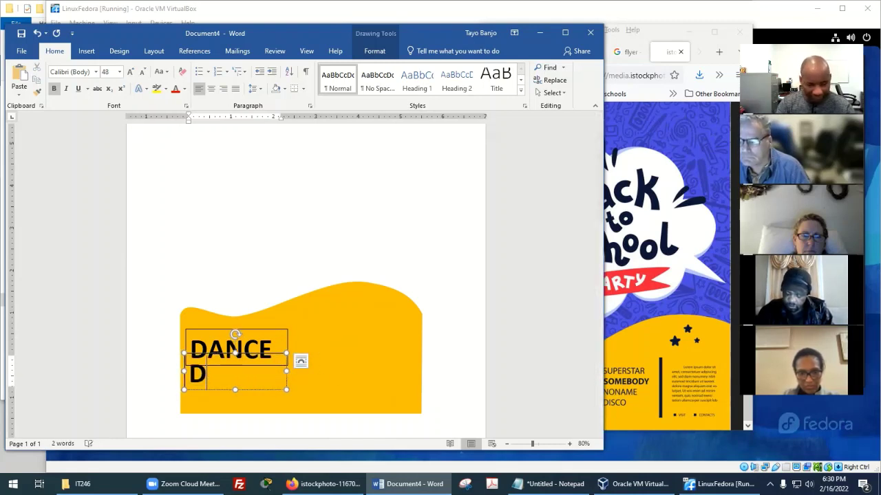
type("RINK")
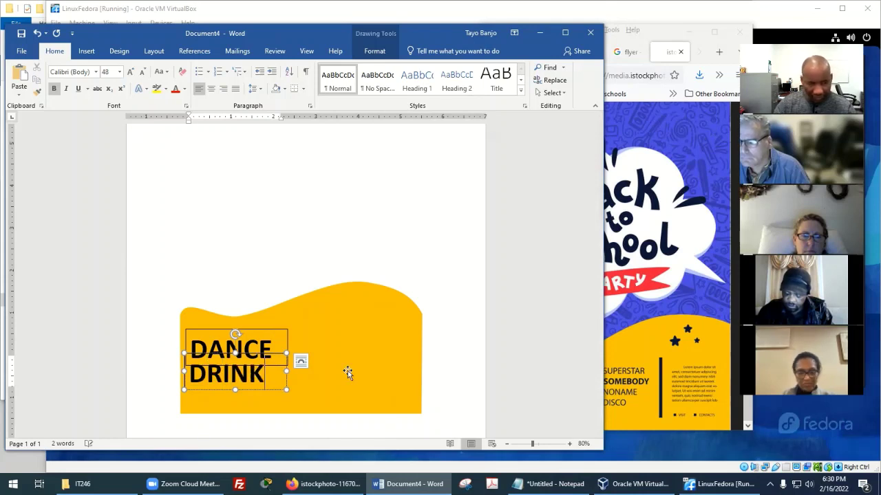
double_click(436, 342)
scroll(440, 368, "up", 1)
scroll(326, 383, "down", 3)
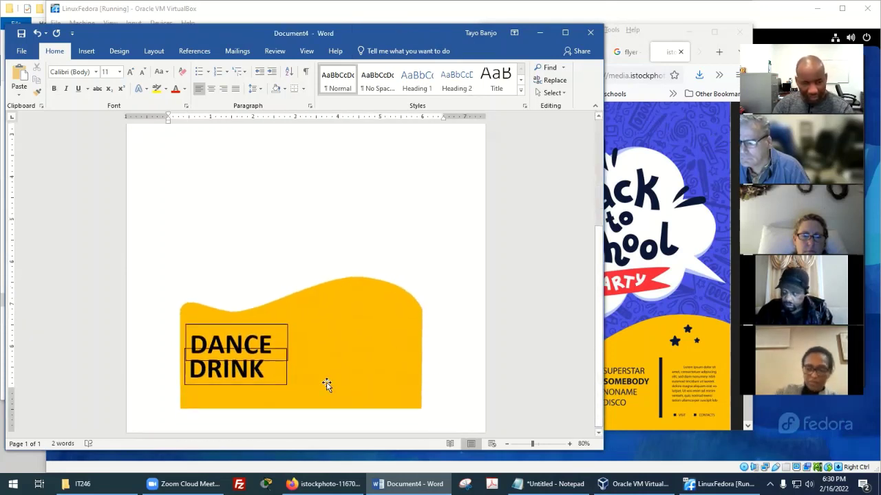
Paste another copy of the DANCE text box and move it down to just above the orange wave.
left_click(287, 380)
scroll(488, 313, "up", 3)
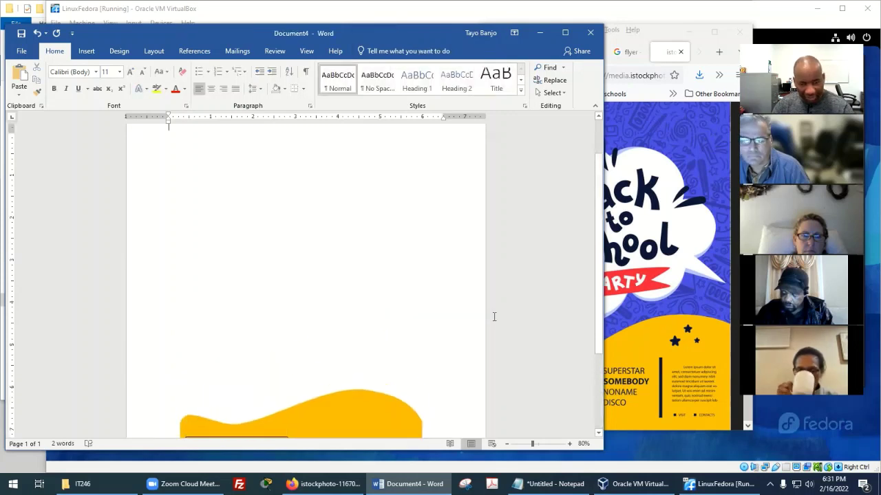
key("ctrl+v")
left_click_drag(243, 173, 350, 379)
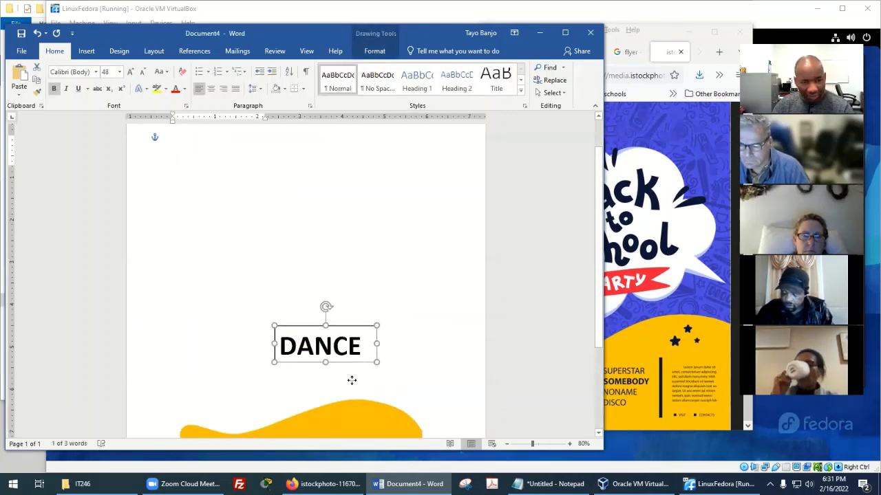
scroll(390, 270, "down", 3)
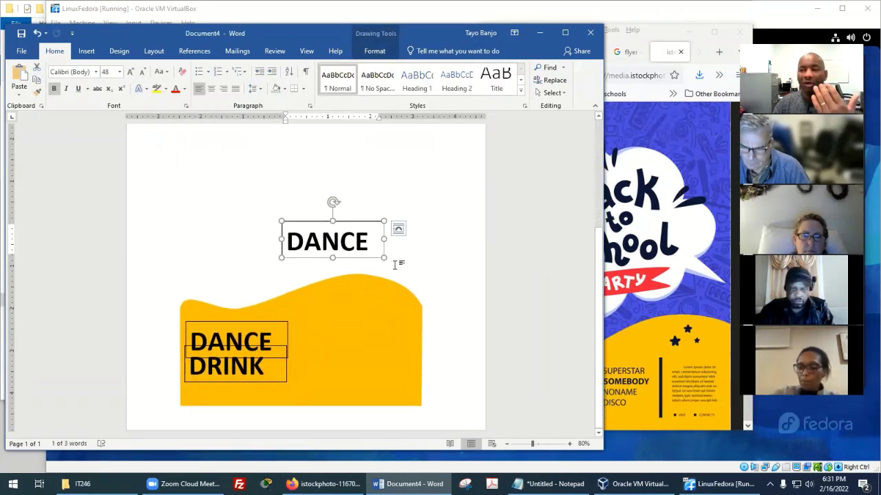
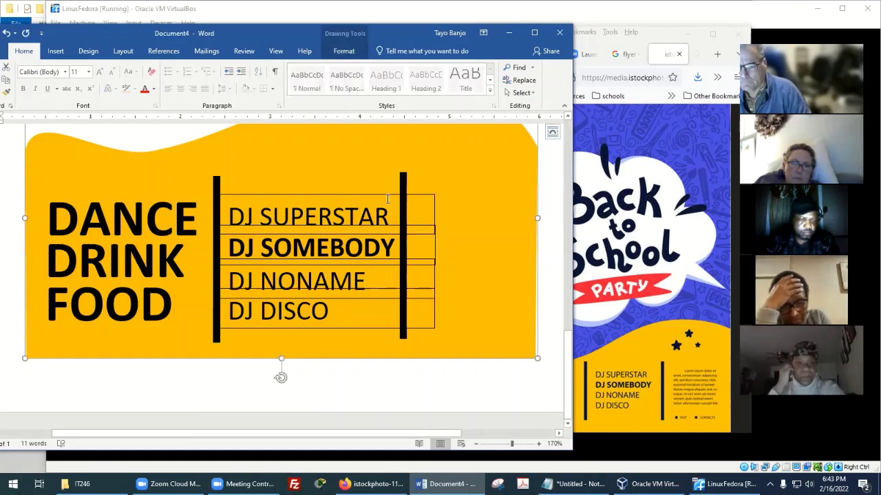
Try to select the DJ SUPERSTAR, DJ SOMEBODY, DJ NONAME and DJ DISCO text boxes together.
left_click(328, 195)
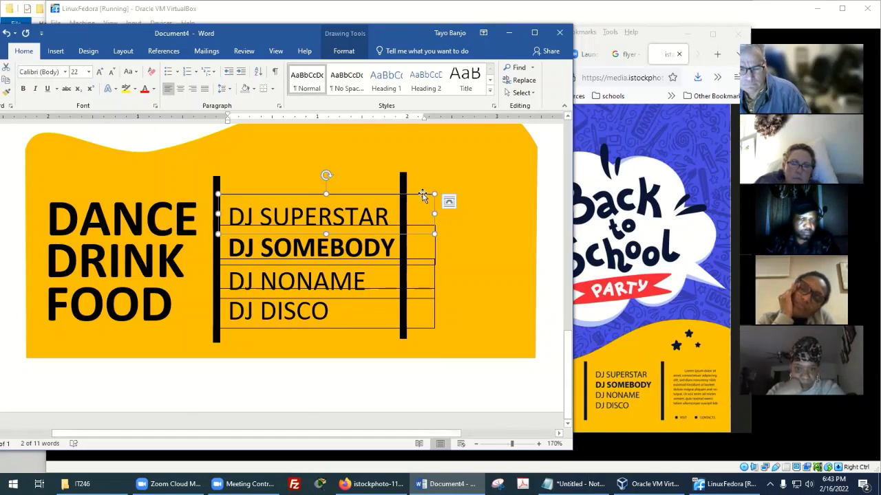
left_click(434, 245, "shift")
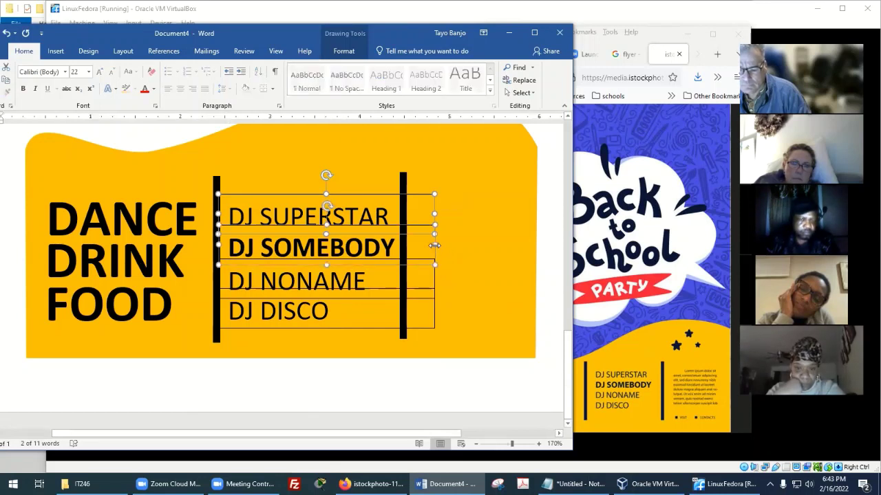
left_click(434, 279, "shift")
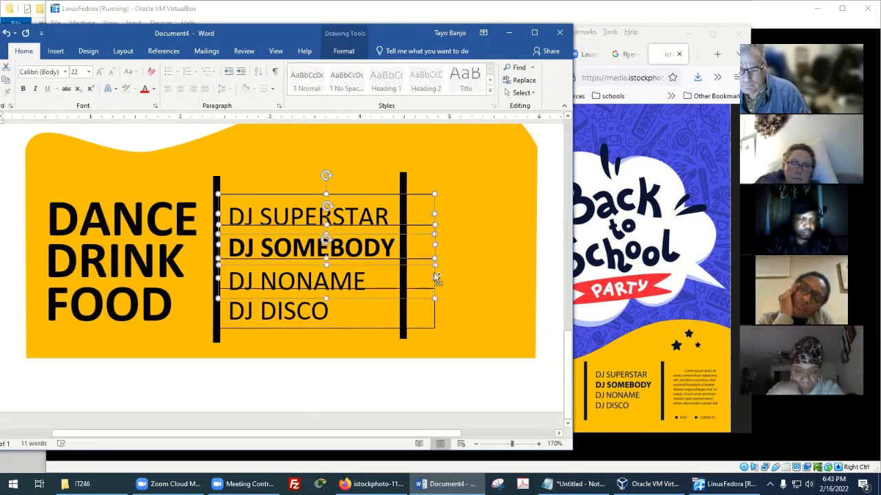
left_click(436, 318, "shift")
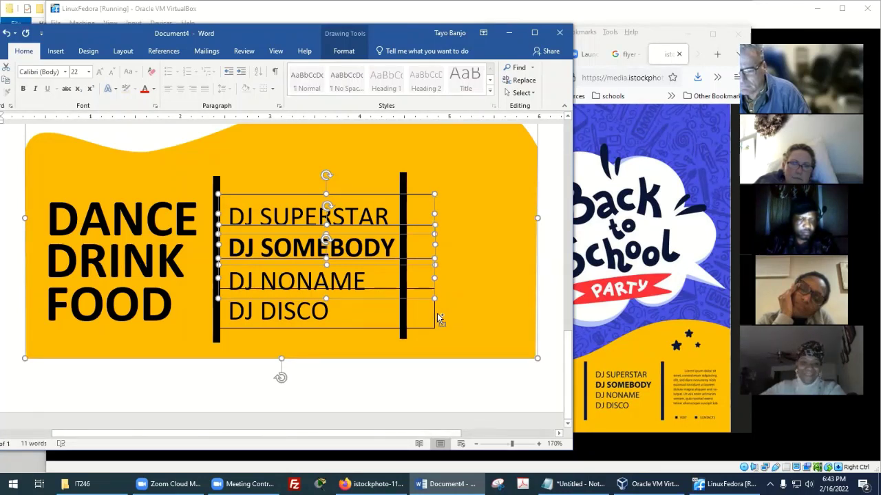
left_click(540, 337)
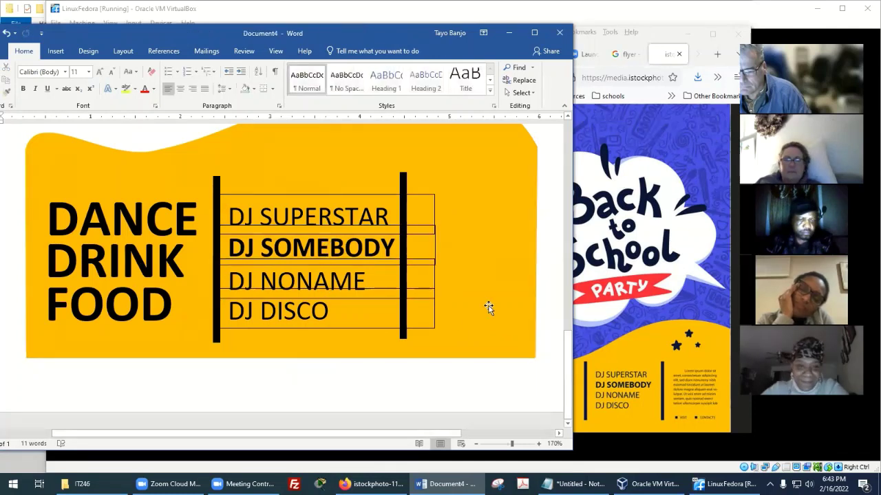
Remove the outlines from the DJ DISCO and DJ NONAME text boxes.
left_click(434, 317)
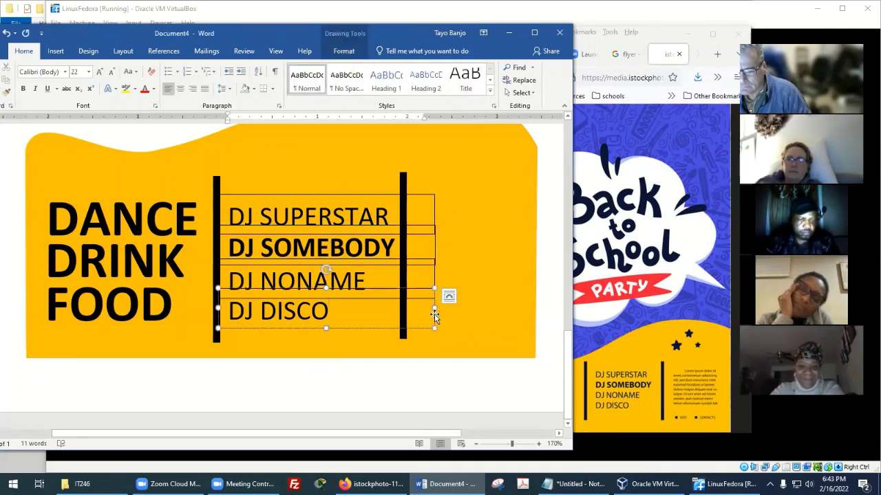
right_click(435, 315)
left_click(494, 336)
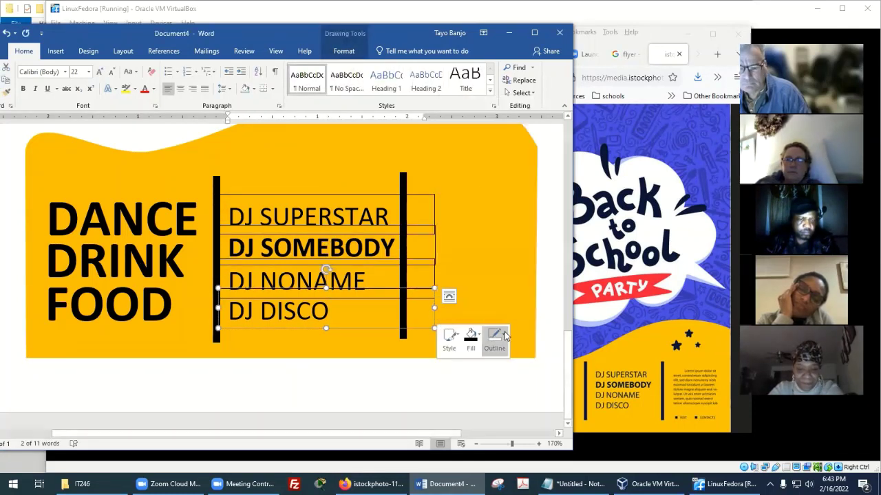
left_click(508, 299)
left_click(420, 374)
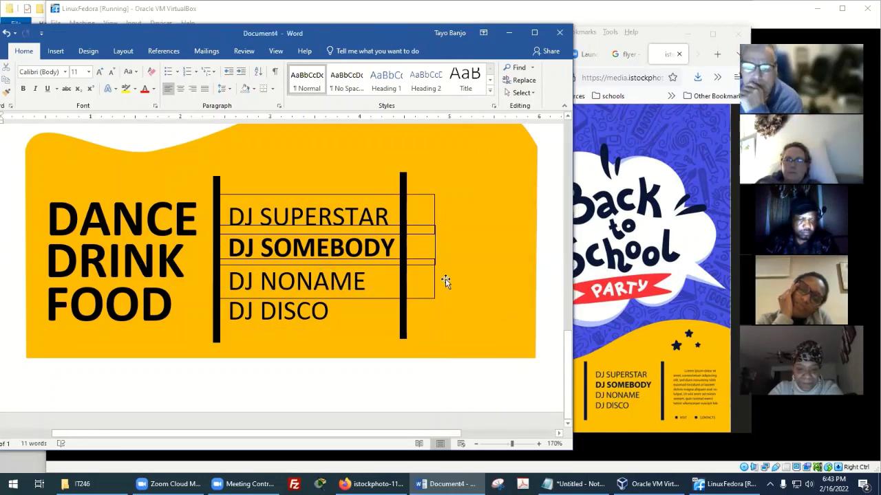
left_click(436, 279)
right_click(434, 280)
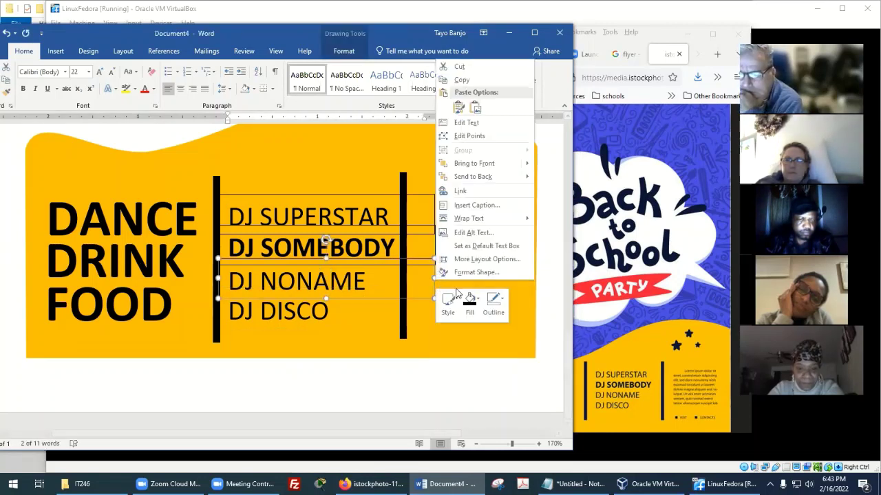
left_click(505, 300)
left_click(471, 360)
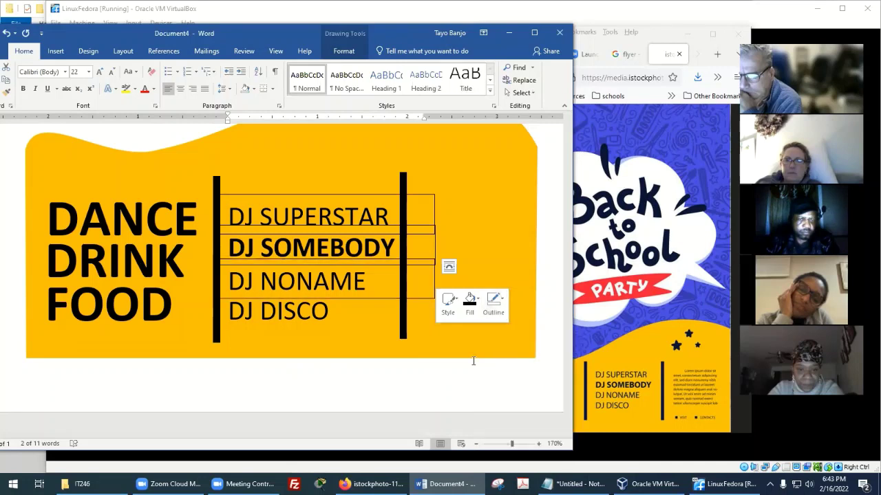
Remove the outlines from the DJ SOMEBODY and DJ SUPERSTAR text boxes.
right_click(434, 244)
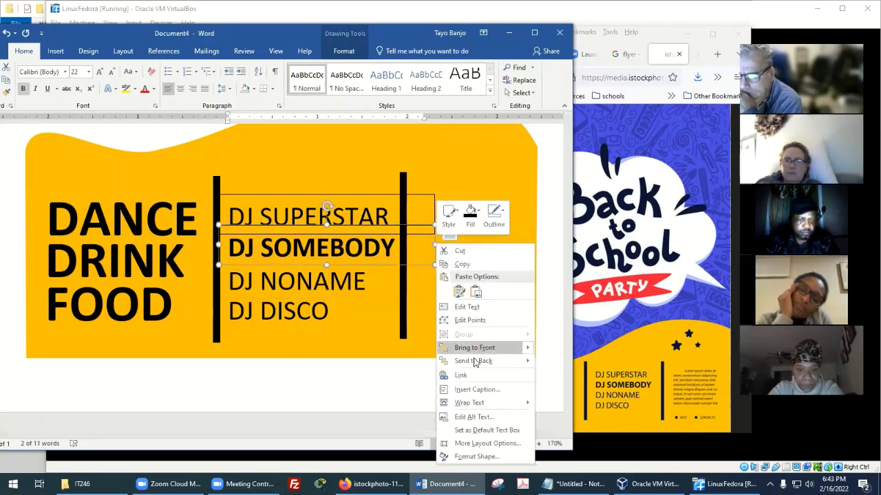
left_click(503, 210)
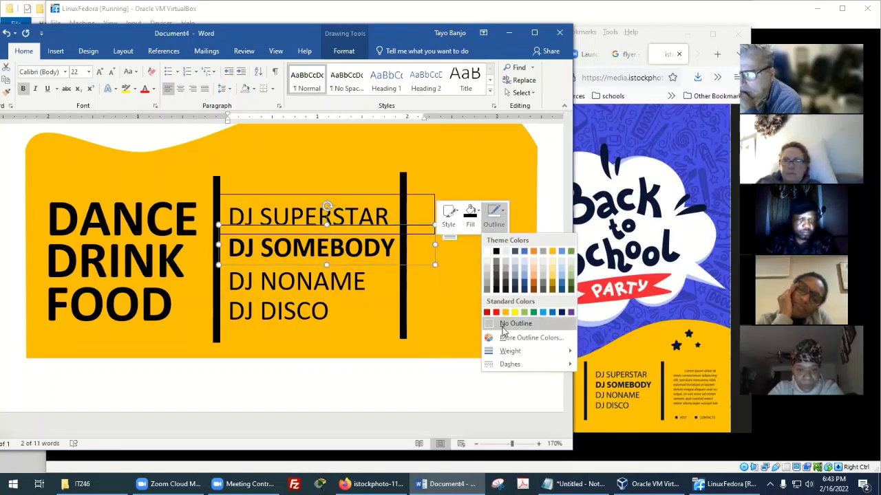
left_click(502, 210)
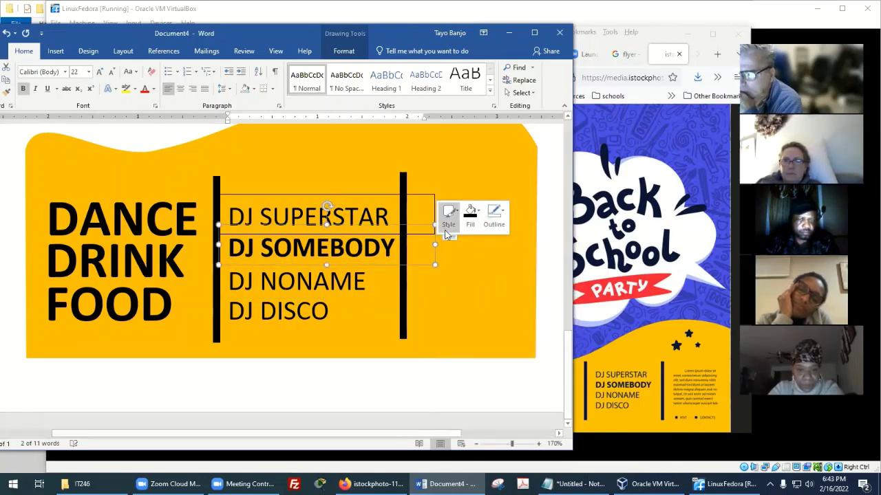
left_click(432, 197)
right_click(433, 196)
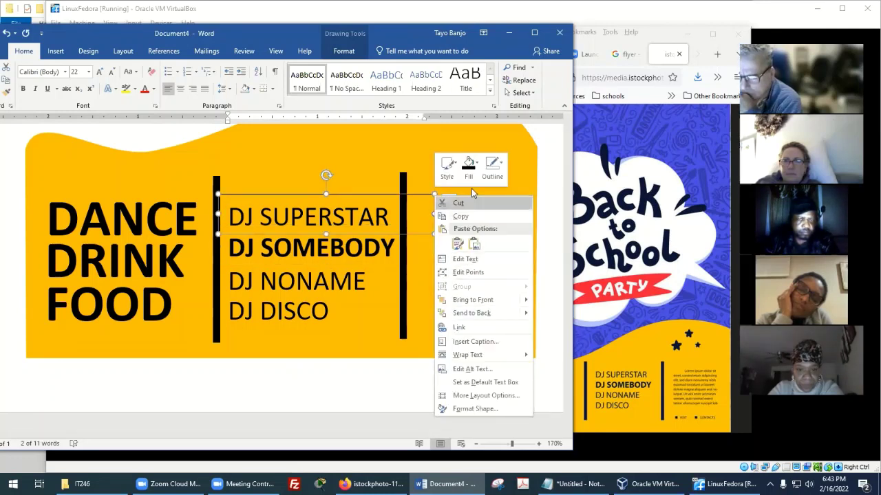
left_click(500, 165)
left_click(516, 276)
left_click(405, 375)
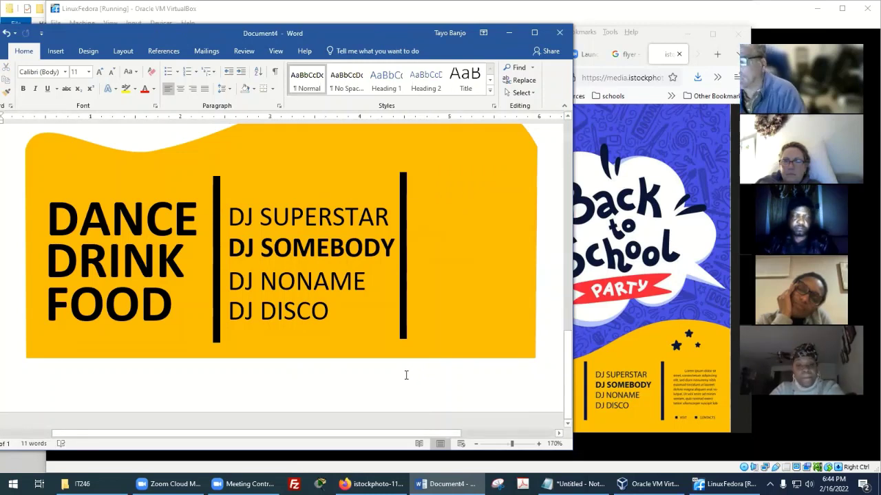
Nudge the DJ NONAME text box up slightly, closer to DJ SOMEBODY.
scroll(406, 375, "up", 1)
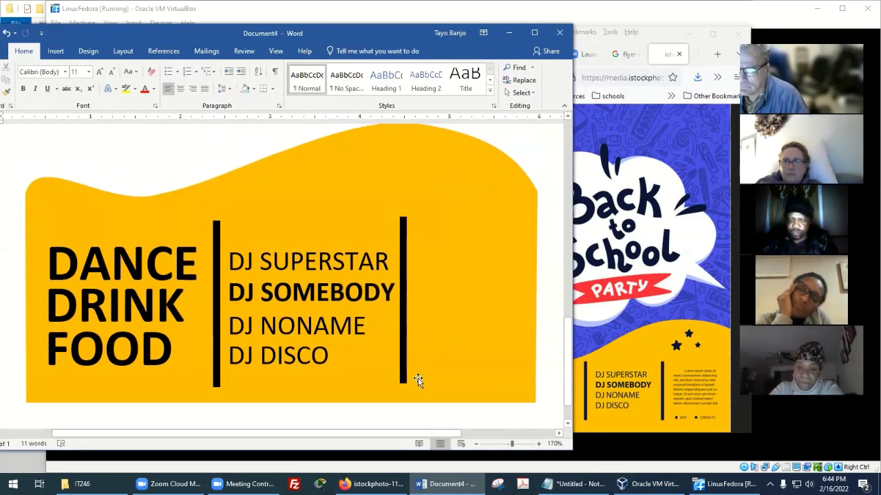
scroll(418, 377, "down", 1)
left_click(362, 292)
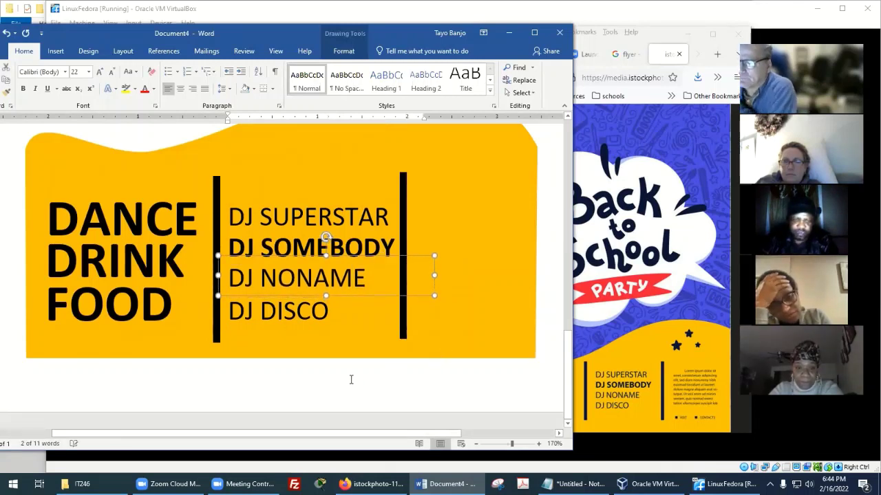
Try to select the DJ DISCO text box beneath DJ NONAME as an object.
left_click(331, 312)
left_click(331, 312)
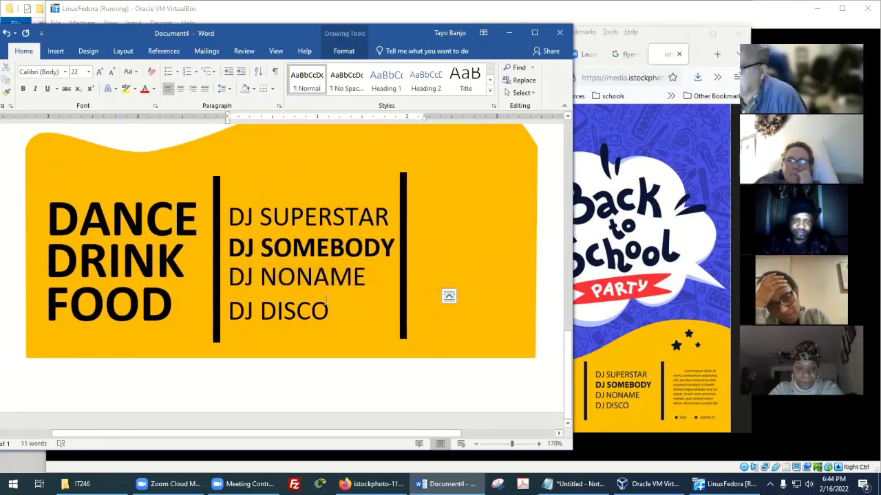
left_click(261, 310)
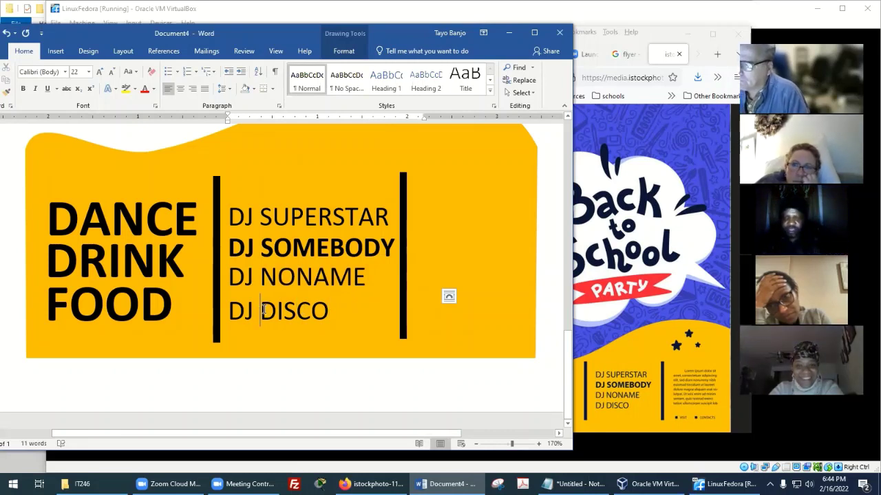
left_click(277, 293)
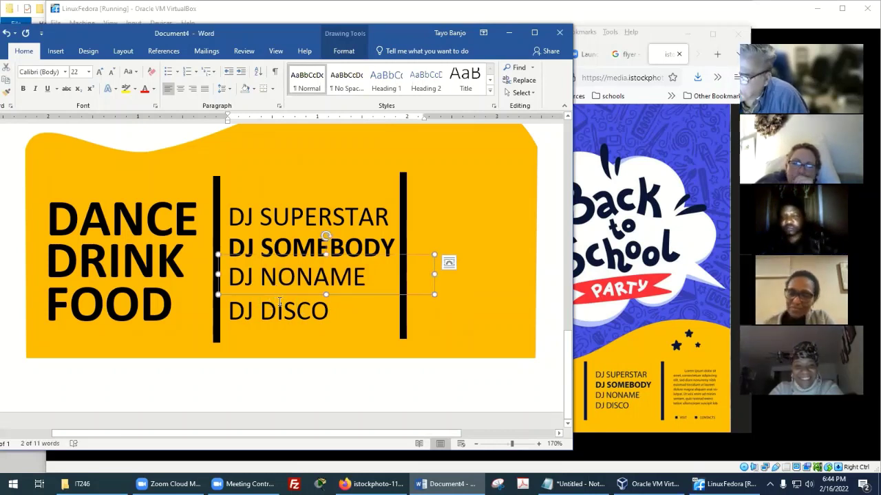
left_click(279, 301)
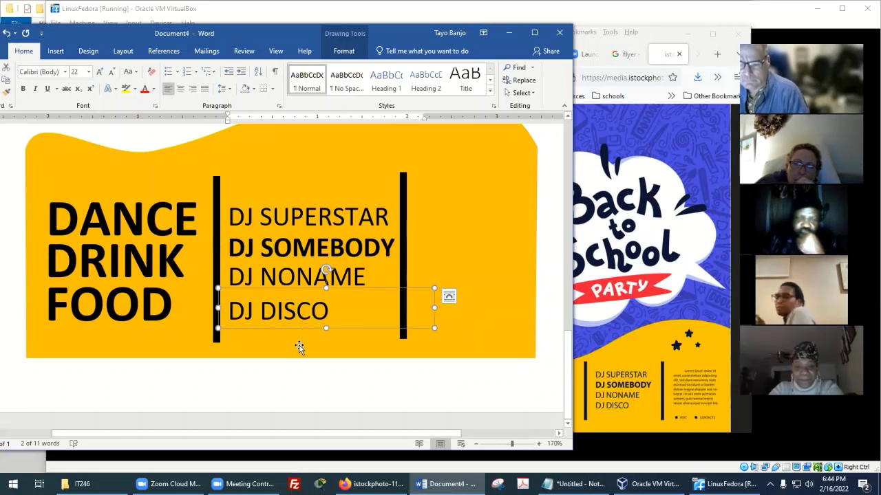
left_click(317, 378)
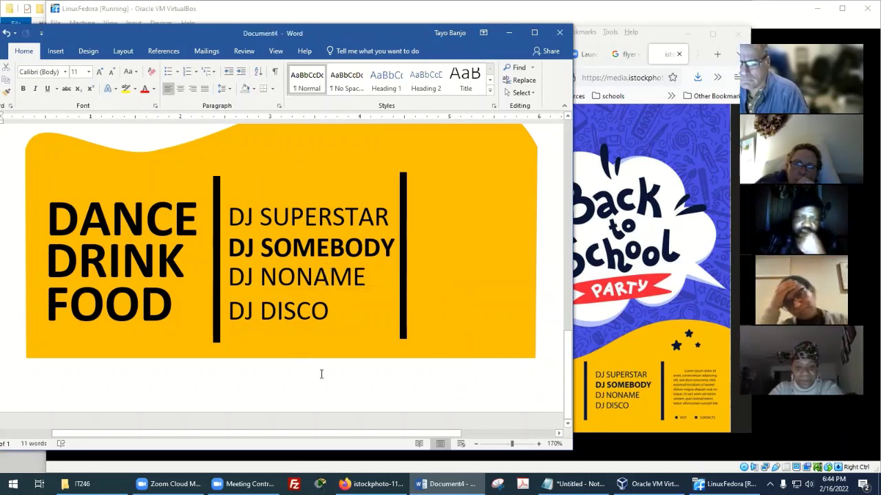
left_click(278, 303)
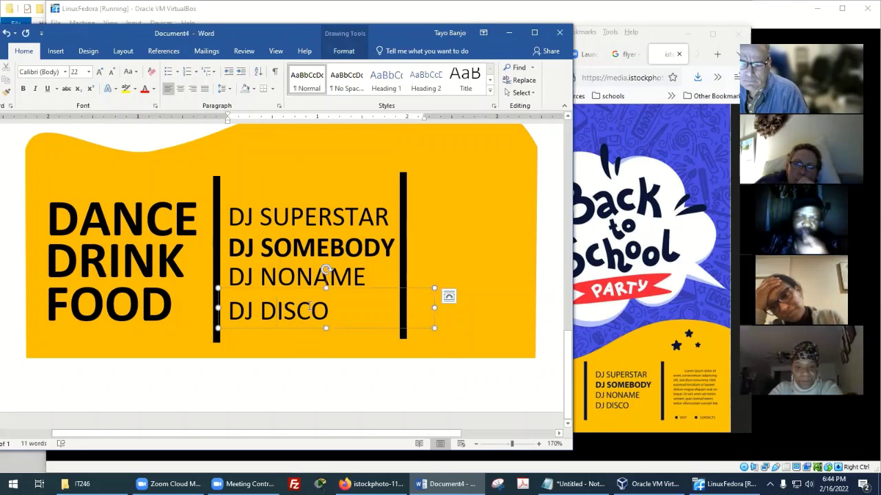
left_click(310, 368)
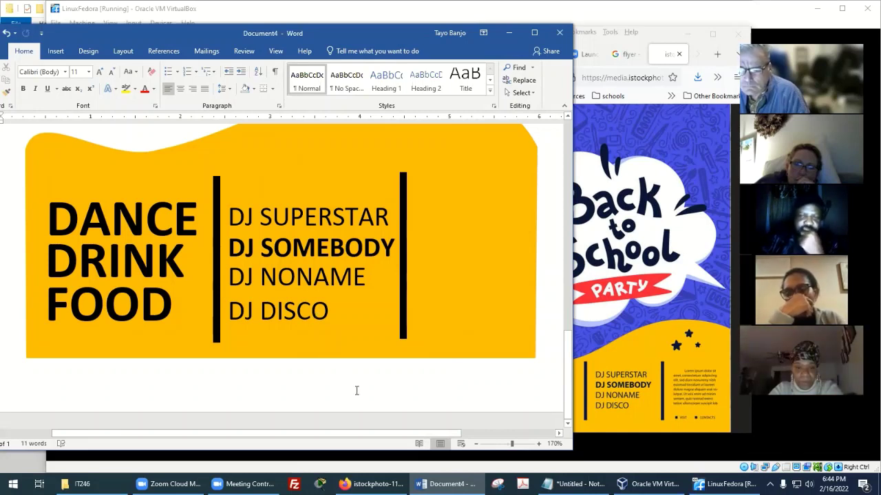
left_click(327, 315)
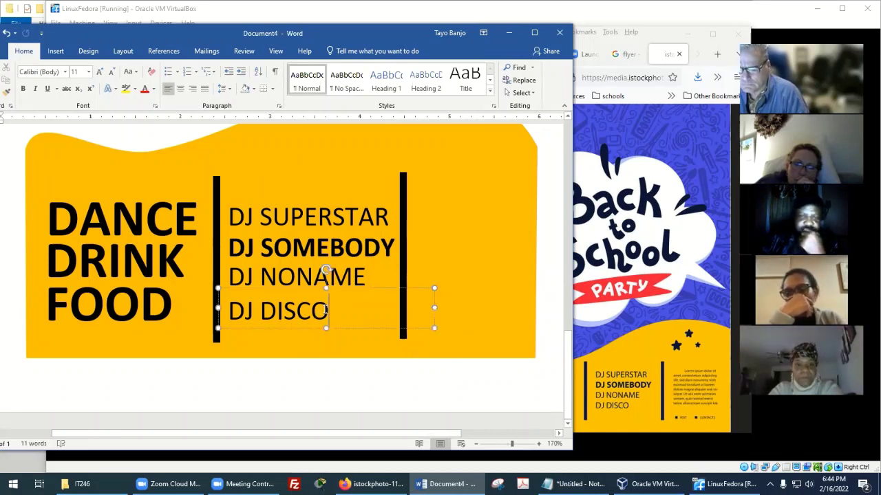
left_click(315, 384)
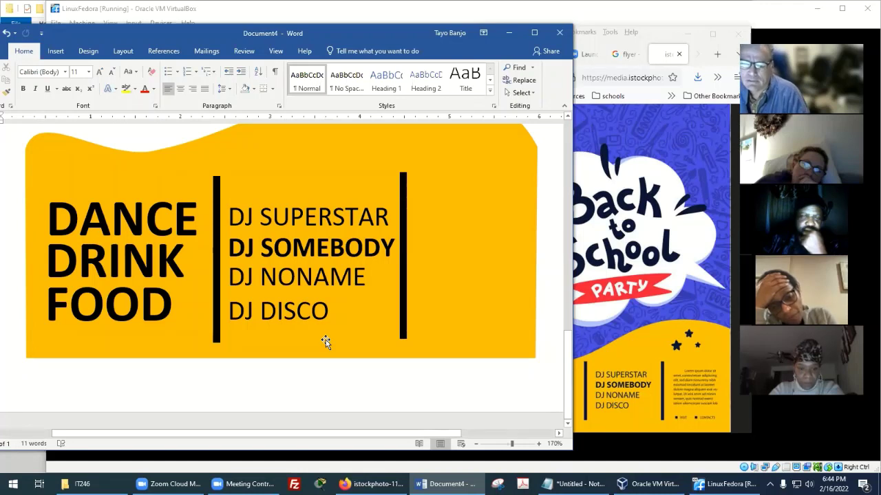
Try to move the DJ NONAME text box further up toward DJ SOMEBODY, and undo the move.
left_click(314, 275)
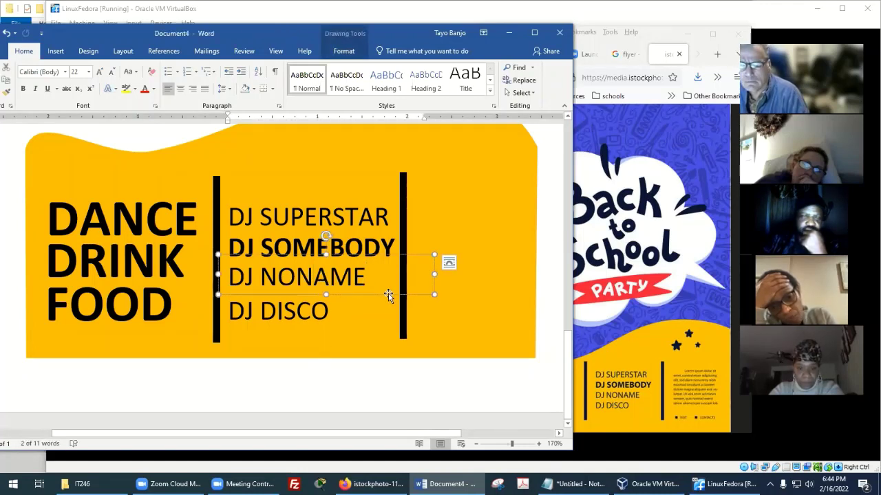
mouse_move(388, 295)
left_mouse_down()
mouse_move(491, 313)
mouse_move(456, 340)
mouse_move(364, 340)
mouse_move(443, 284)
mouse_move(395, 253)
mouse_move(394, 283)
left_mouse_up()
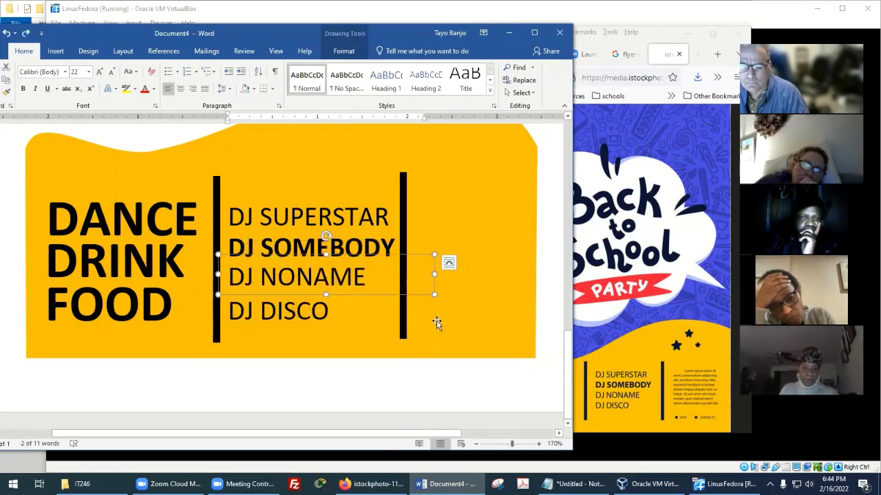
left_click(464, 302)
Nudge the DJ DISCO text box up slightly so it sits closer beneath DJ NONAME.
left_click(342, 246)
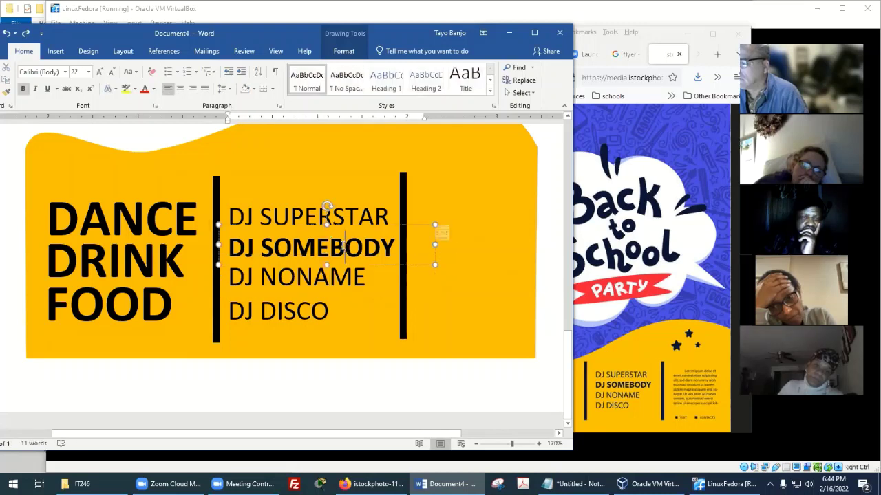
left_click(392, 265)
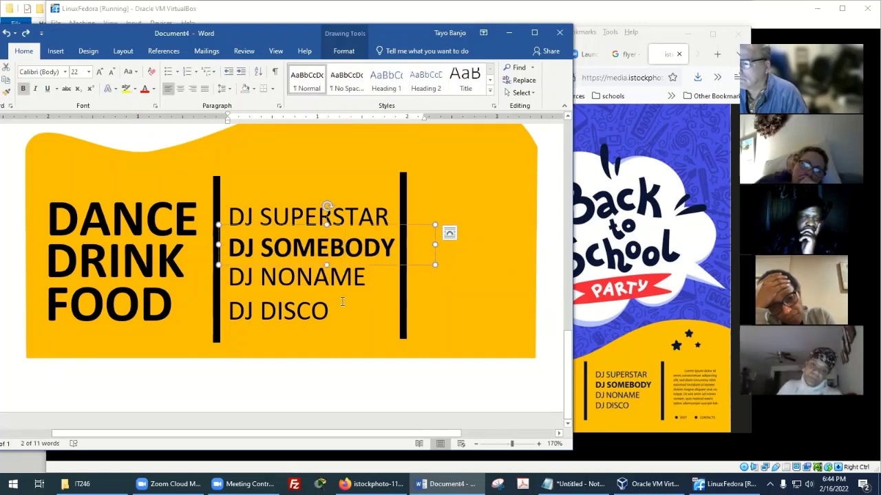
left_click(311, 310)
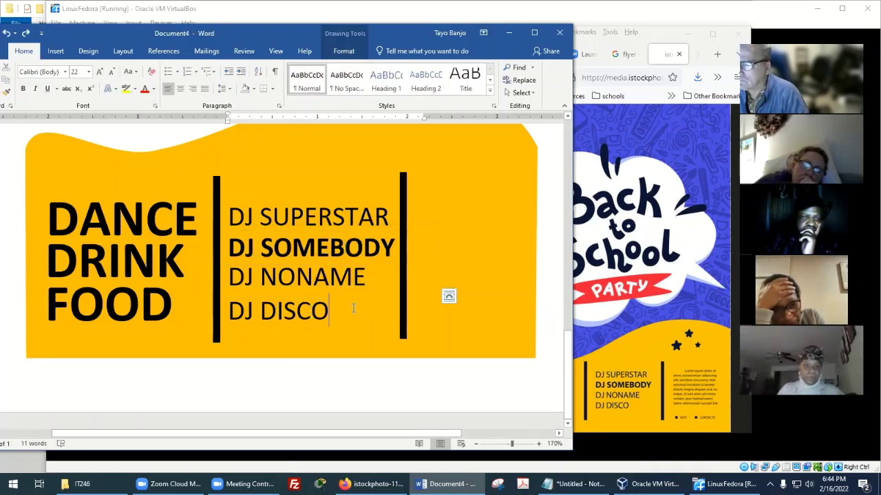
left_click(316, 292)
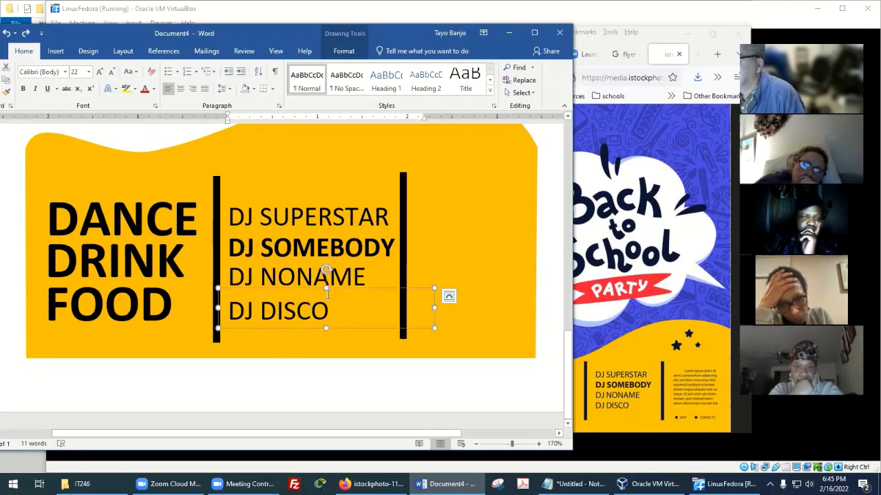
left_click(384, 285)
left_click(376, 305)
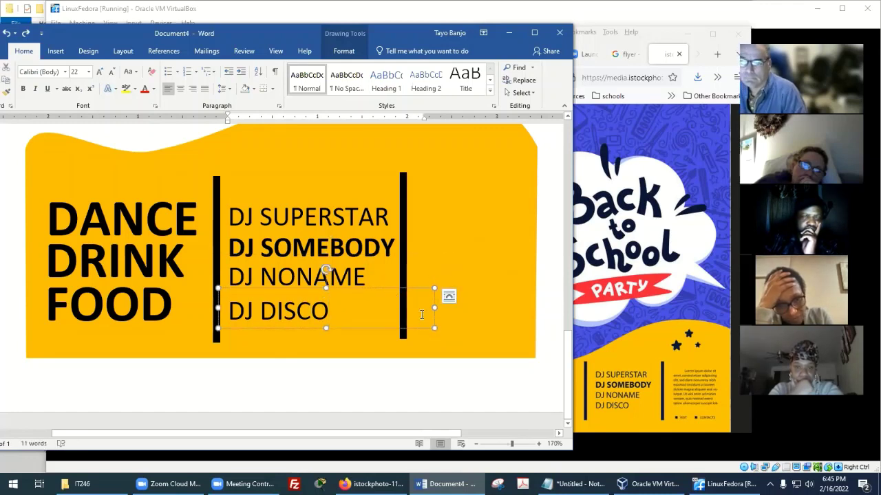
key("Escape")
key("Up")
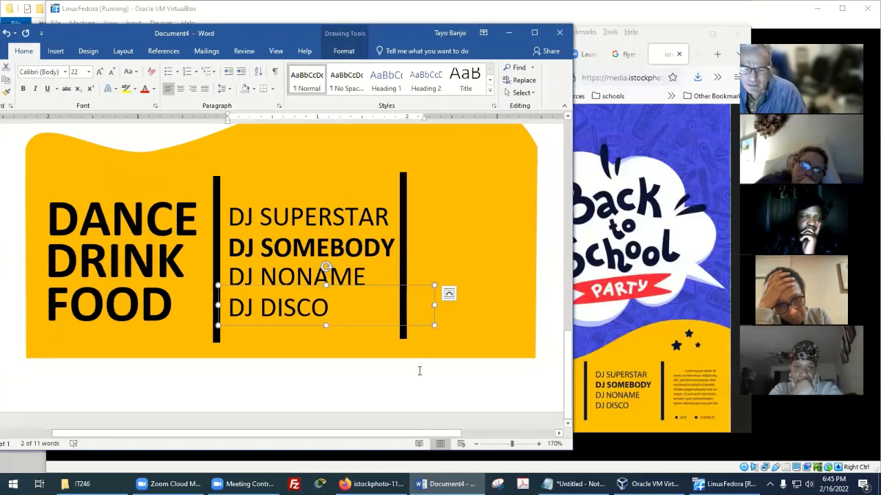
left_click(425, 364)
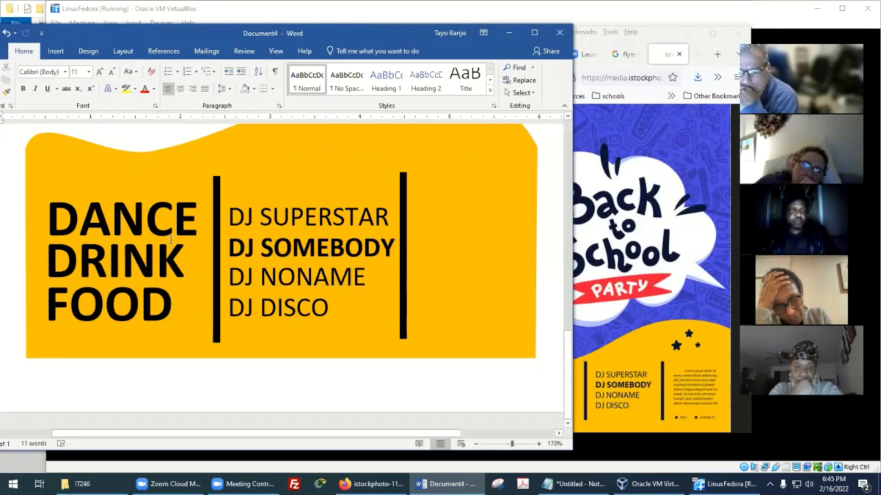
Duplicate the DJ SUPERSTAR text box and place the copy in the blank area above the orange wave.
left_click(322, 218)
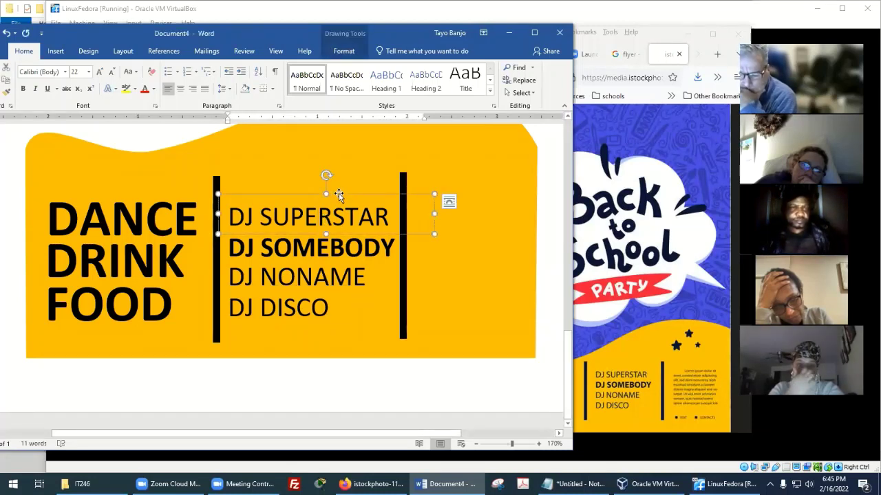
right_click(338, 195)
left_click(468, 225)
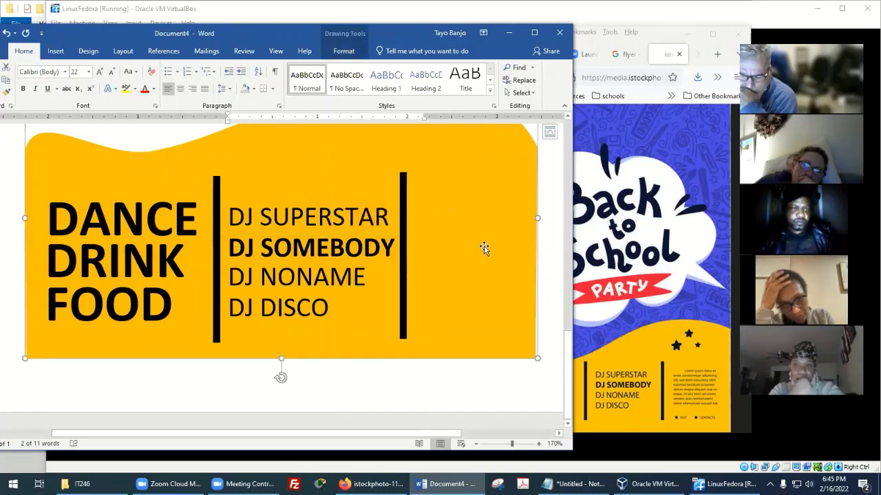
left_click(484, 248)
key("ctrl+v")
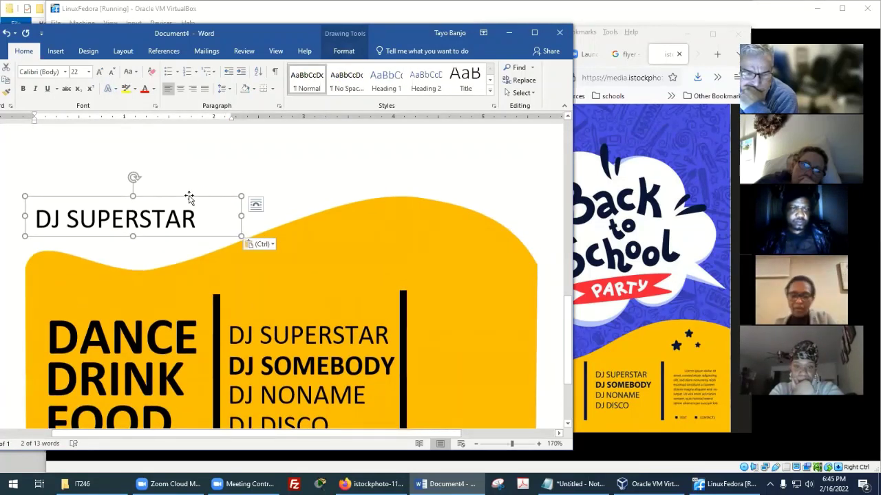
left_click_drag(189, 197, 360, 164)
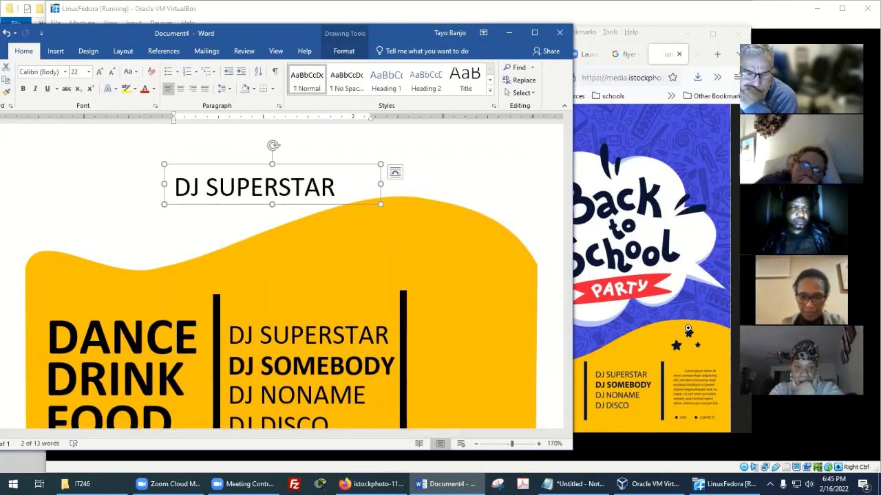
Switch to the browser, copy the "Click Open link on the dialog" passage from the Launch Meeting page, and return to the flyer image.
left_click(649, 44)
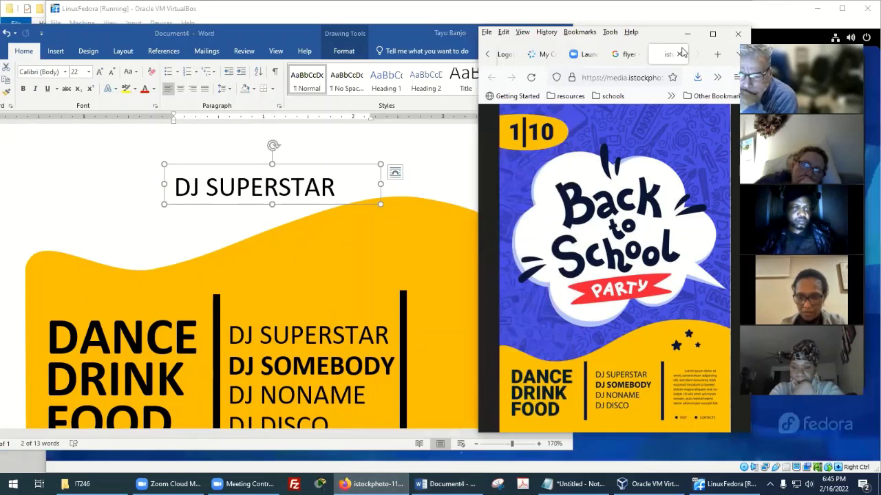
left_click_drag(657, 36, 525, 35)
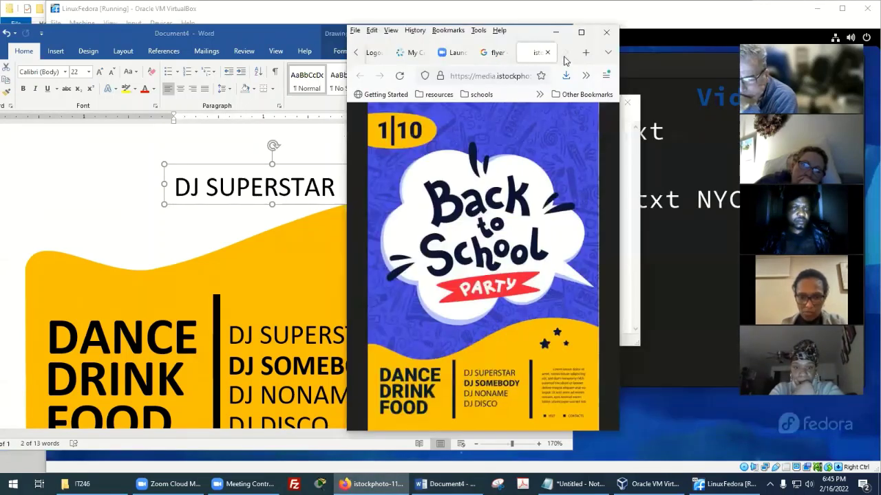
left_click(492, 52)
left_click(454, 53)
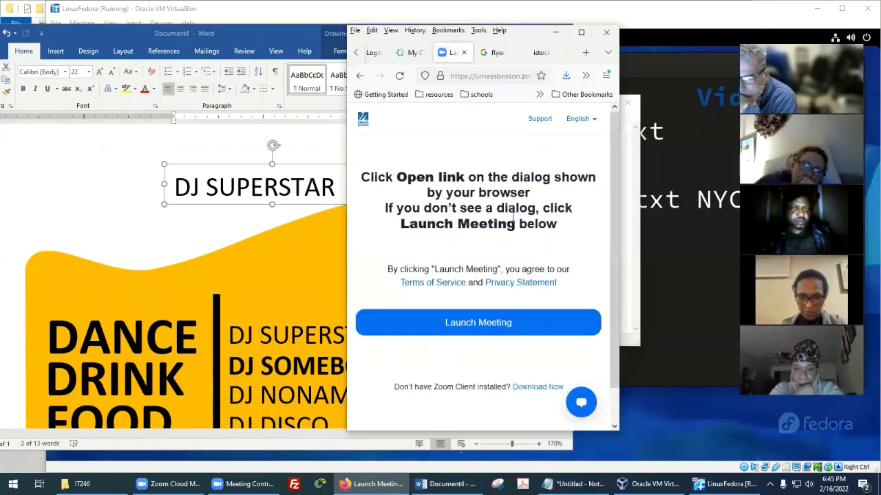
left_click_drag(359, 175, 577, 229)
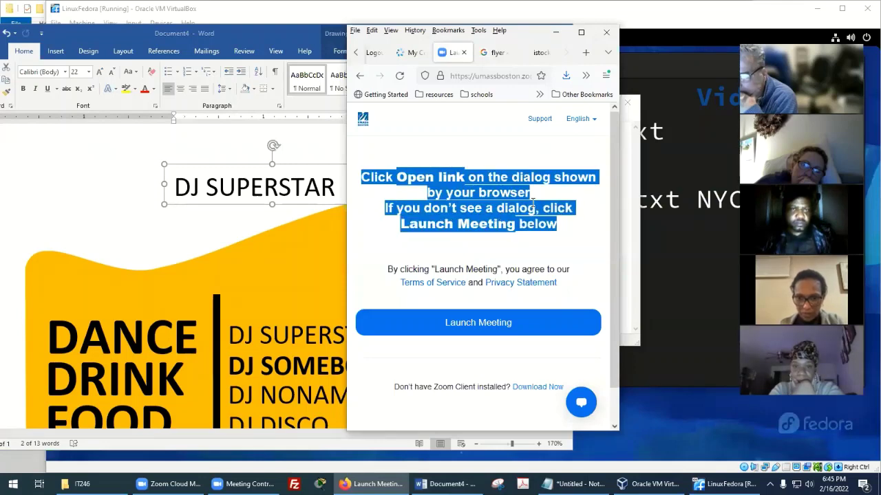
right_click(532, 202)
left_click(569, 208)
left_click(494, 52)
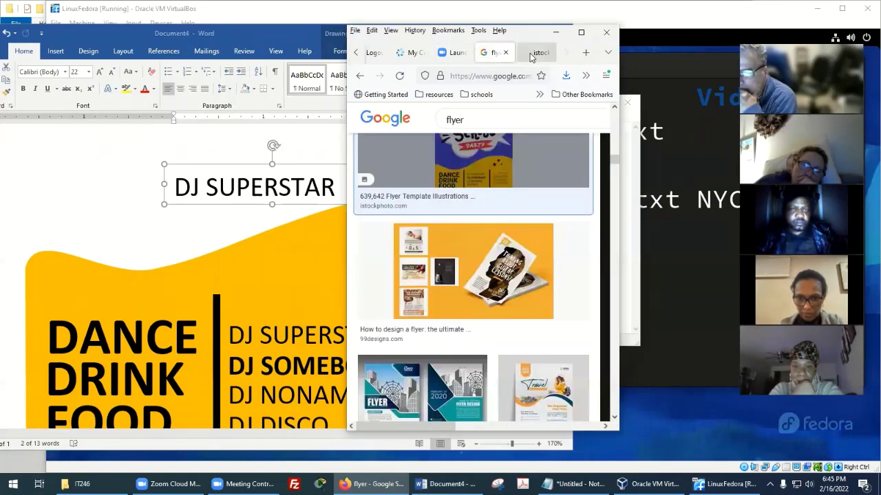
left_click(534, 55)
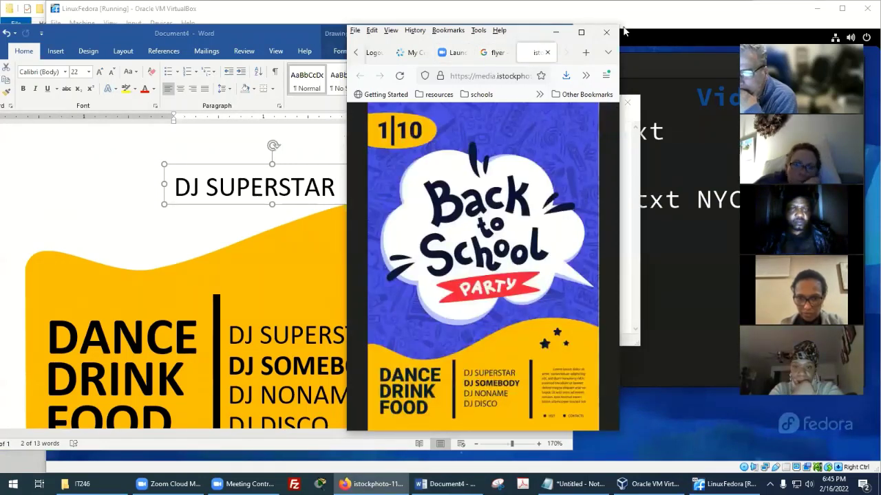
left_click_drag(523, 30, 627, 26)
Replace the Notepad contents with the copied passage, copy it all as plain text, and minimize Notepad.
left_click(575, 483)
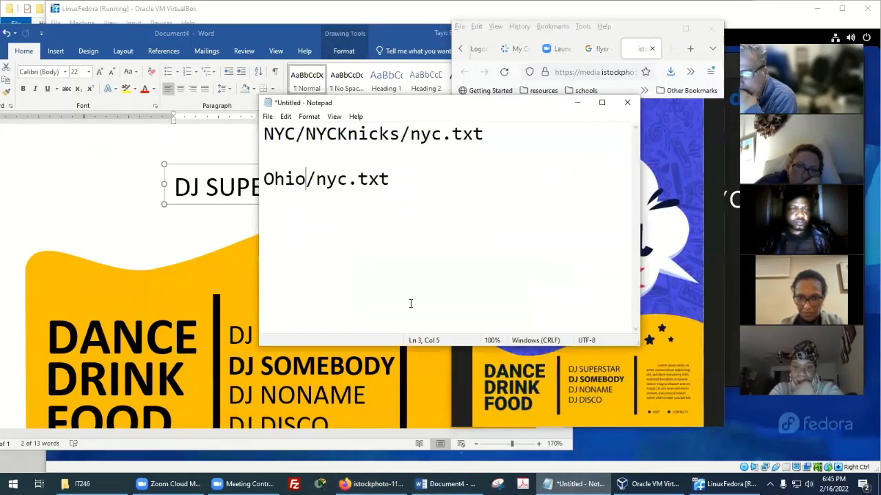
key("ctrl+a")
key("ctrl+v")
key("ctrl+a")
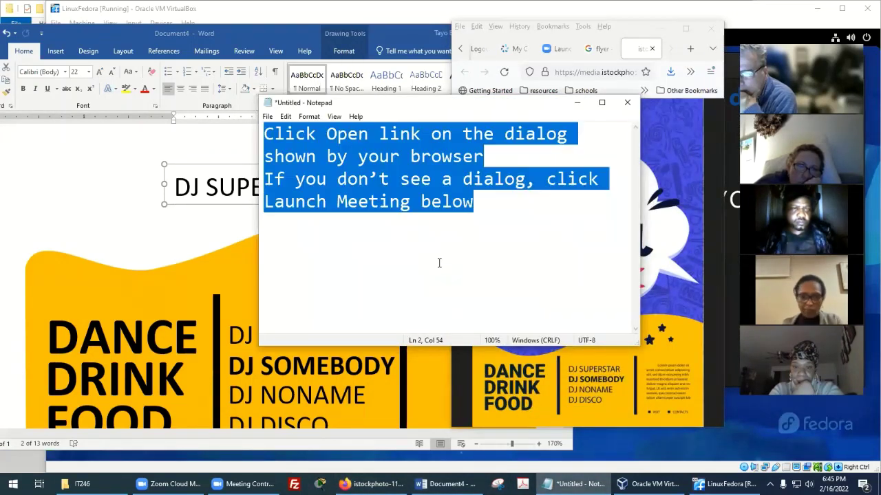
left_click(574, 104)
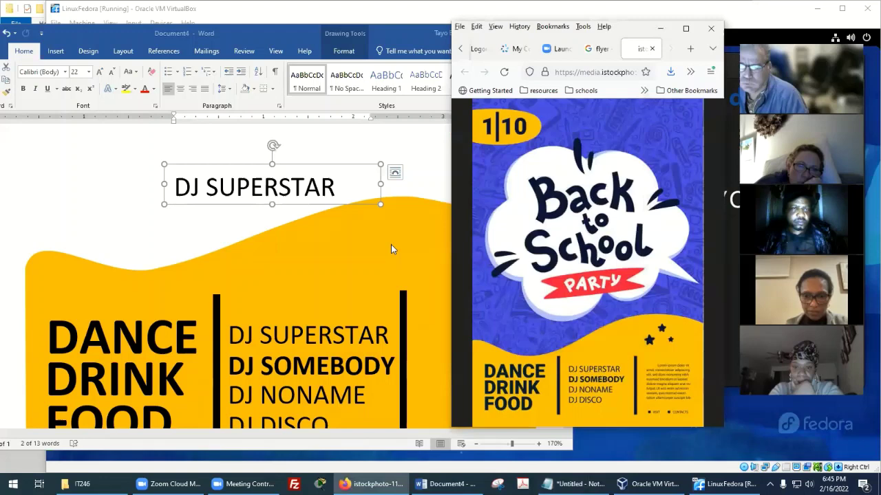
Replace the DJ SUPERSTAR text in the duplicate box above the orange wave with the copied passage.
left_click(308, 190)
key("ctrl+a")
key("ctrl+v")
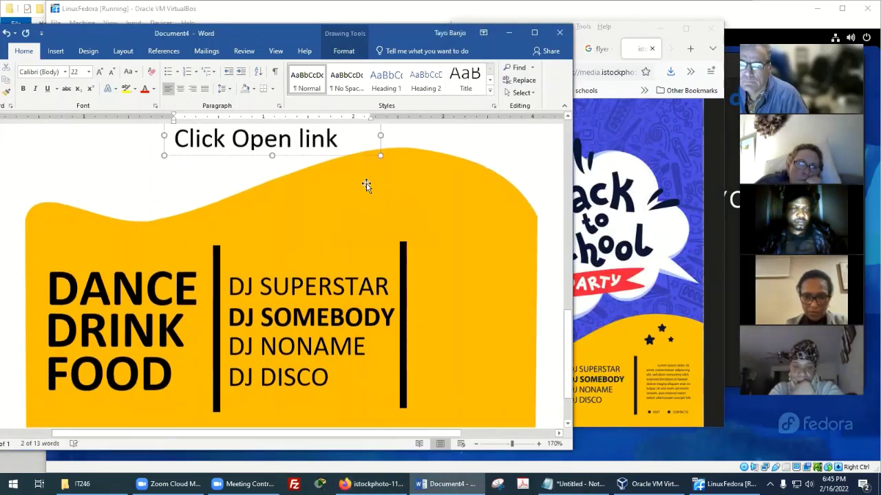
Make the pasted passage's text box much taller and move it down onto the orange band, over the second divider bar.
scroll(413, 213, "up", 2)
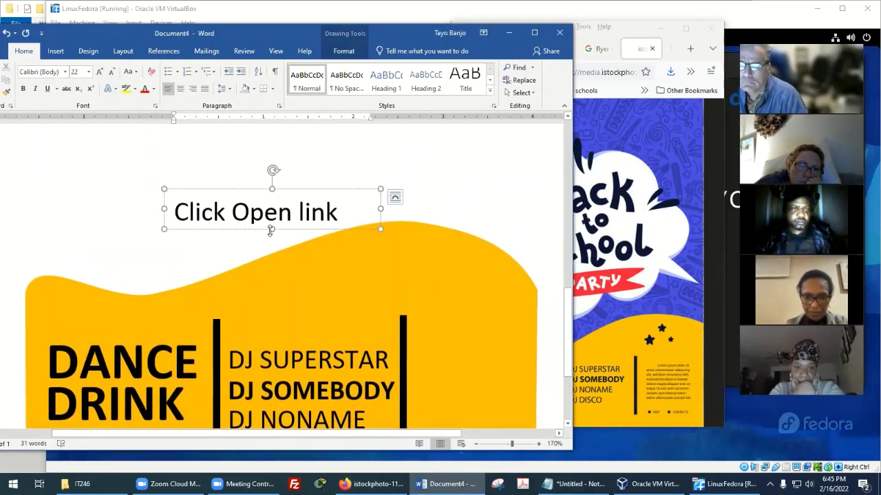
left_click_drag(271, 230, 276, 420)
scroll(395, 197, "down", 4)
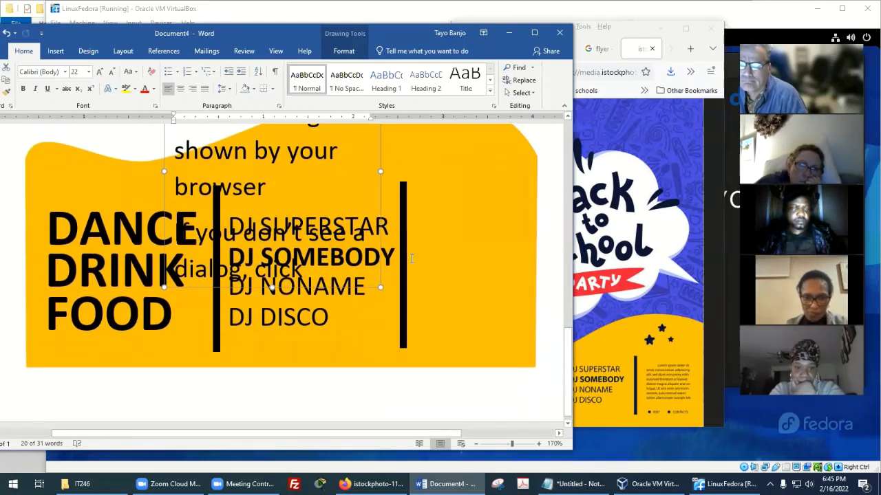
left_click_drag(379, 166, 421, 189)
left_click_drag(454, 212, 554, 308)
Reduce the passage's font size to 7.
left_click(109, 73)
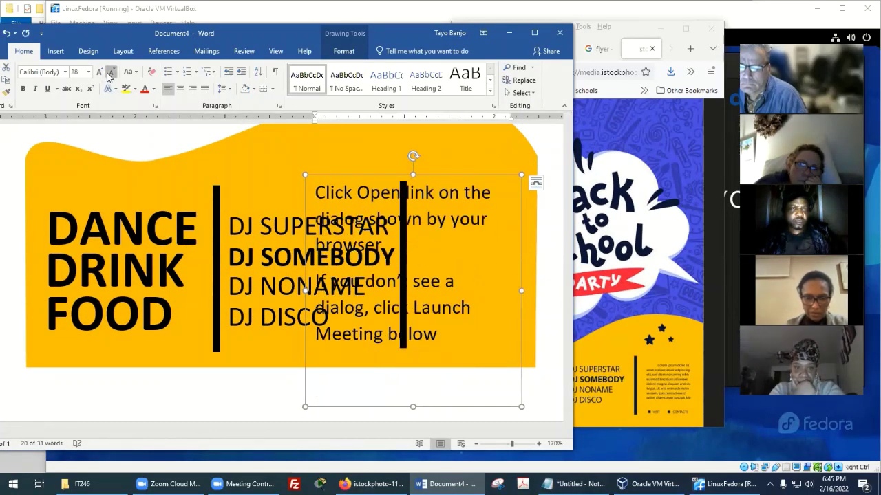
left_click(109, 73)
left_click(109, 72)
left_click(109, 73)
left_click(108, 73)
left_click(109, 73)
left_click(108, 72)
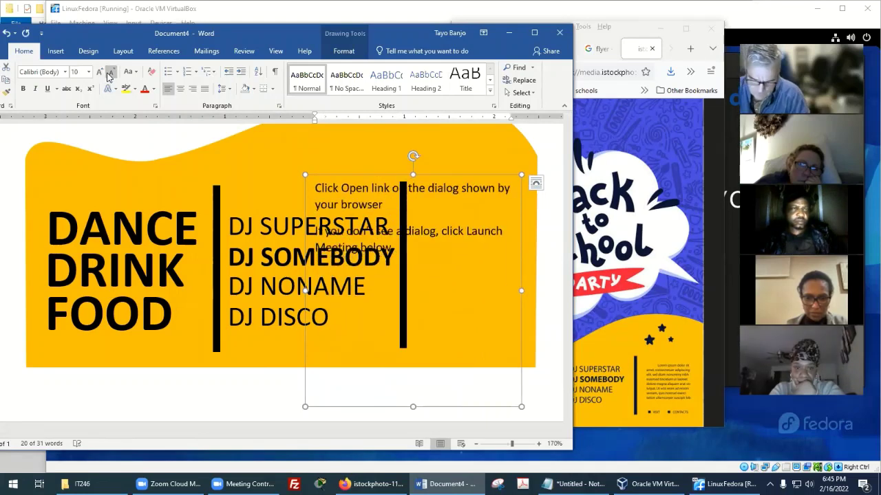
left_click(108, 73)
left_click(109, 73)
left_click(109, 73)
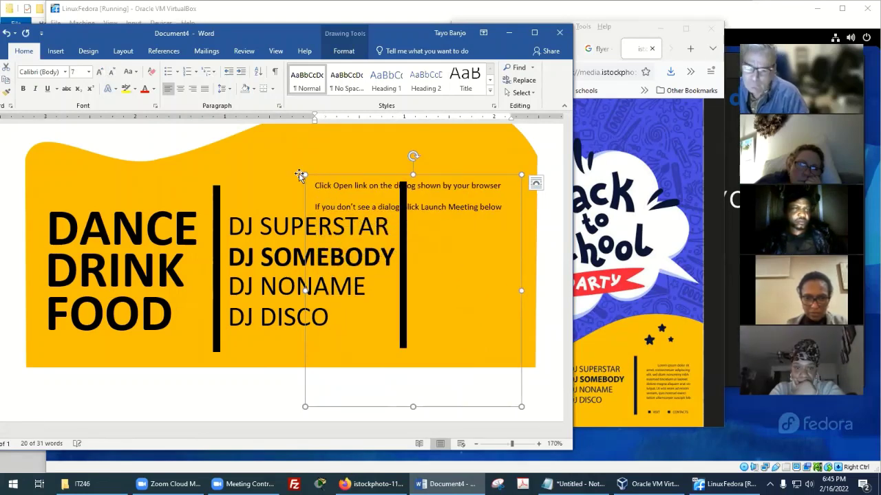
Join the two sentences of the passage into one paragraph, ending each with a period.
left_click(486, 219)
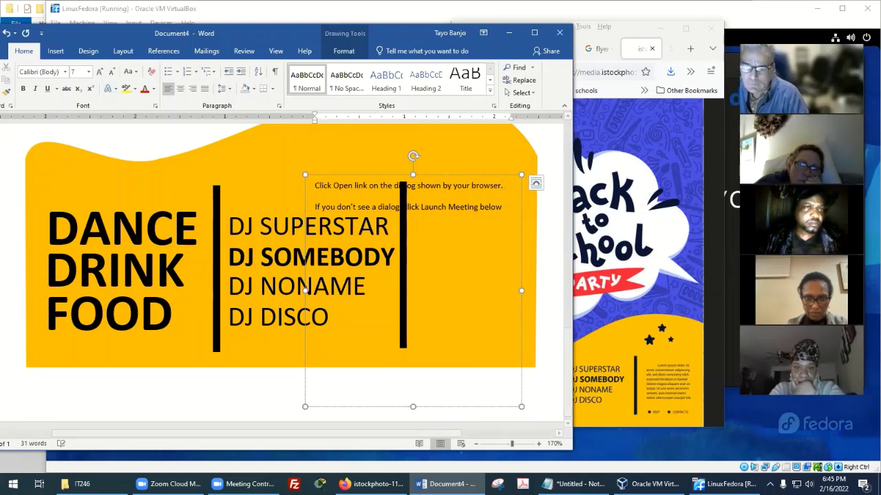
key("BackSpace")
key("BackSpace")
type(".")
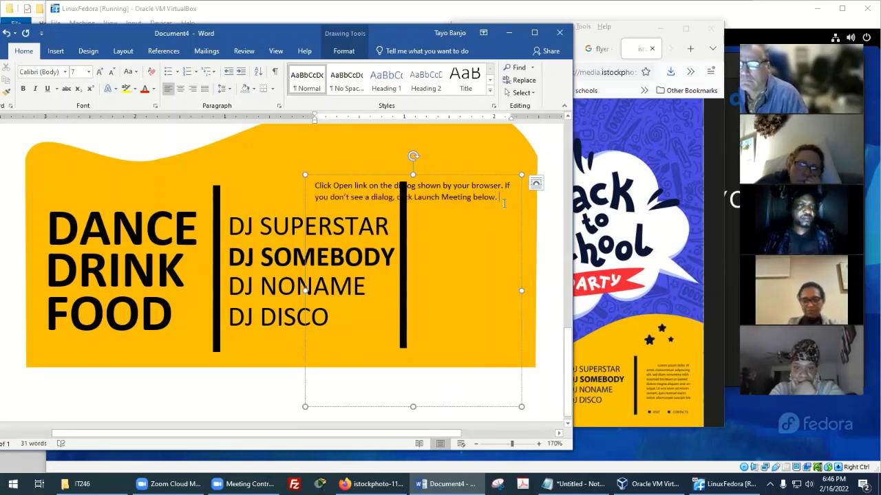
Copy the whole paragraph and paste it four times after the original in the same text box.
key("ctrl+a")
left_click(381, 203)
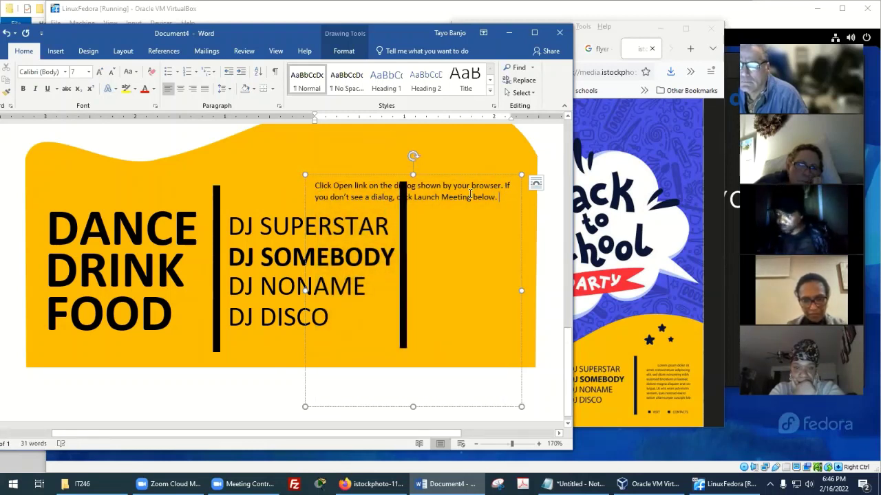
key("ctrl+a")
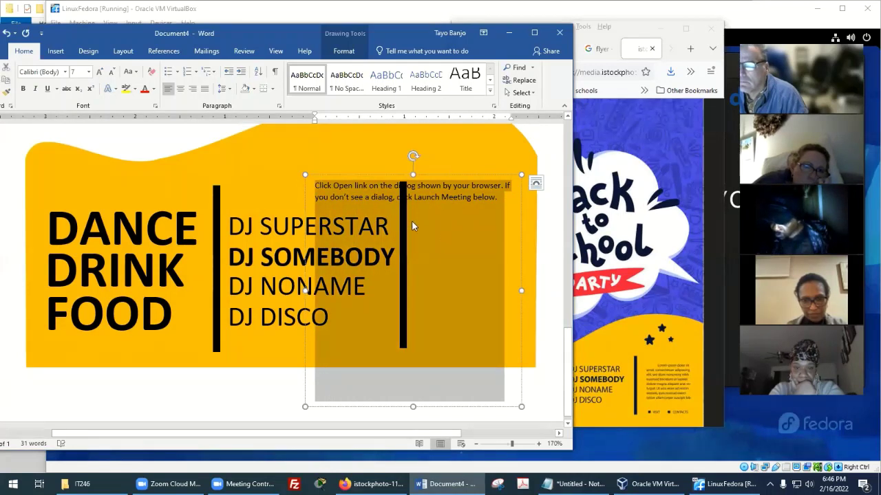
left_click(504, 198)
key("ctrl+v")
key("ctrl+v")
key("ctrl+v")
key("ctrl+v")
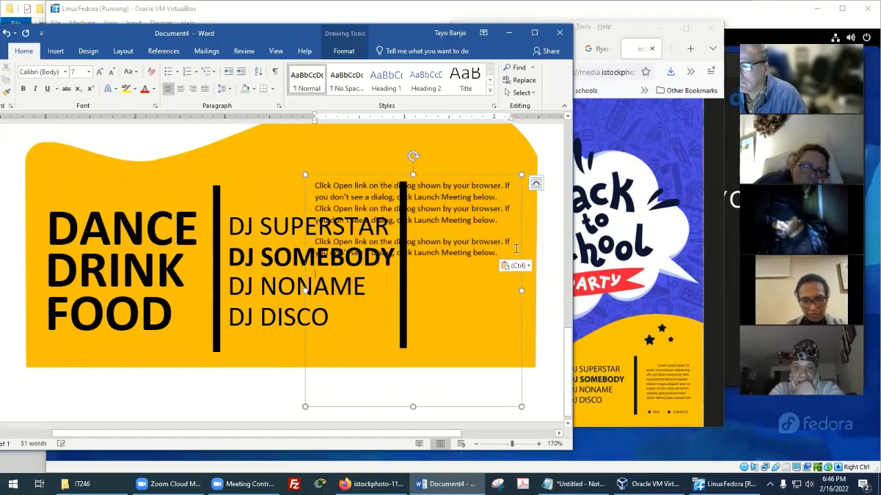
Remove the line breaks between the pasted copies so the text runs on as one paragraph.
key("BackSpace")
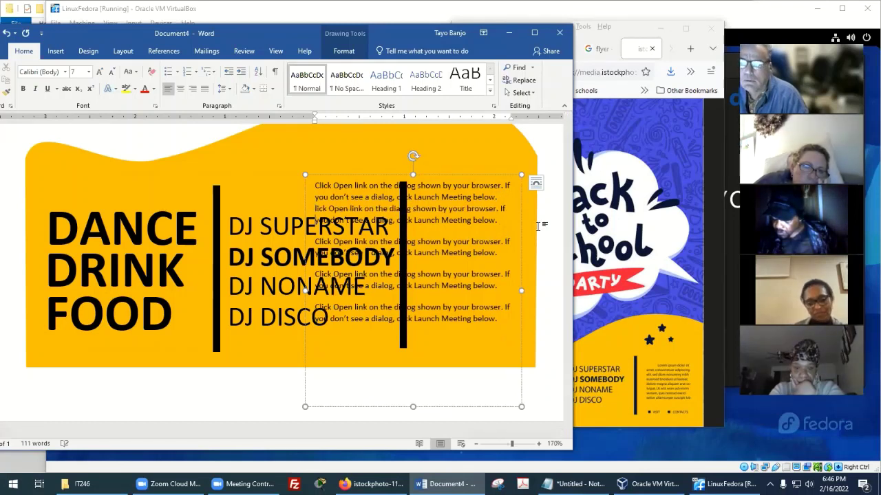
key("BackSpace")
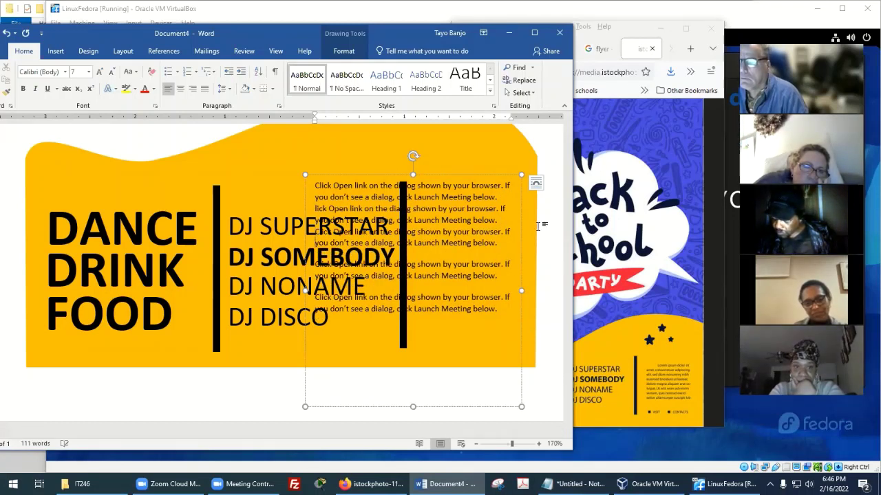
key("Delete")
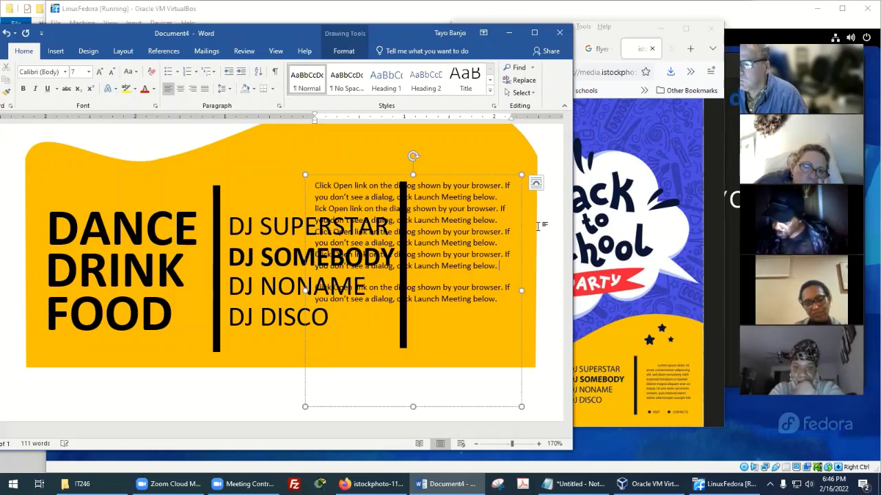
key("Delete")
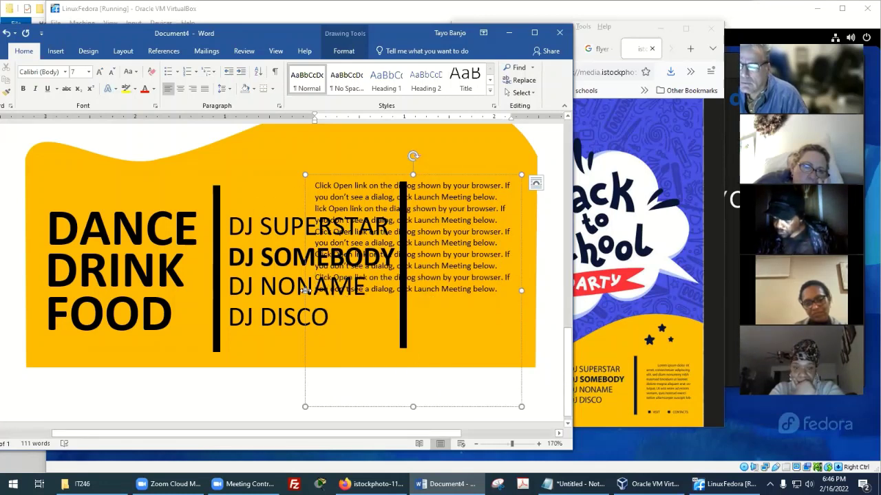
Narrow the text box to fit between the second divider bar and the band's right edge, and set its font size to 6.
left_click_drag(304, 291, 419, 291)
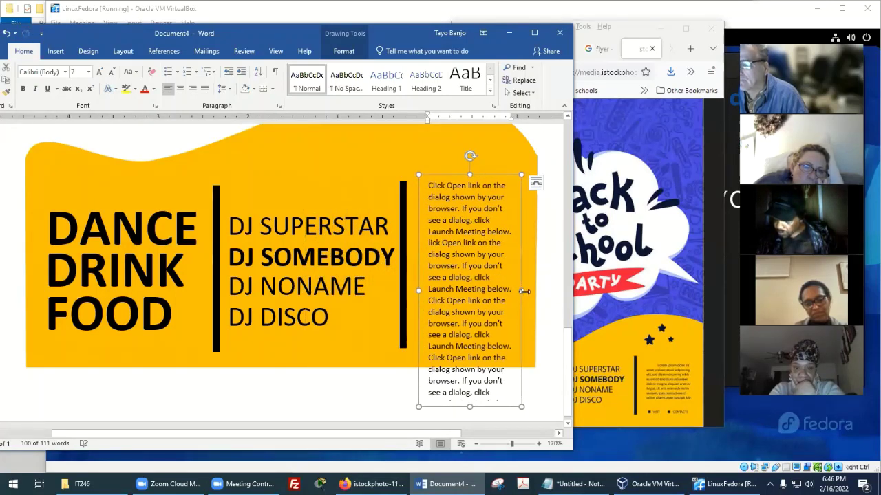
left_click_drag(524, 291, 529, 291)
left_click(112, 72)
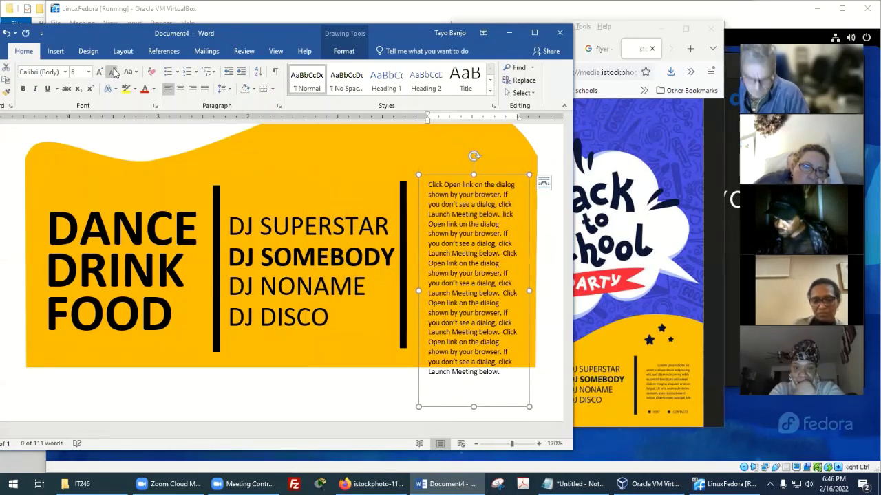
Move the text box down slightly and delete the surplus repeated sentences so the passage ends at "shown by your browser".
left_click_drag(500, 176, 494, 231)
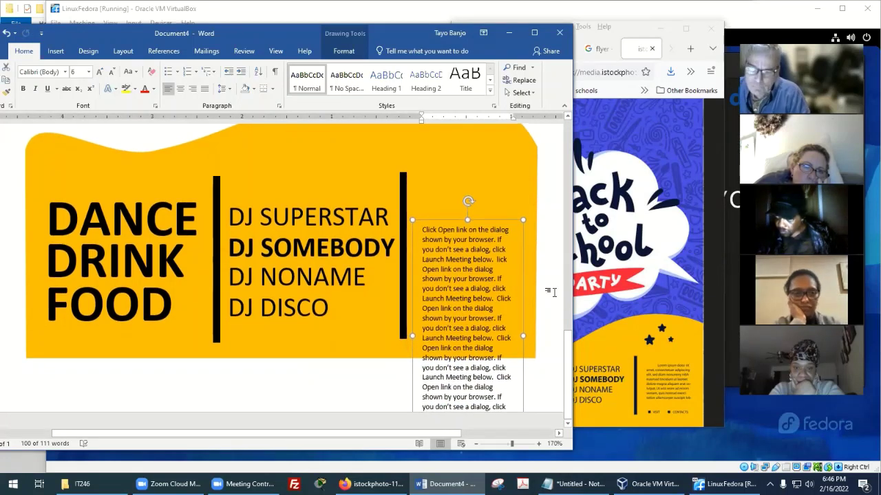
left_click_drag(496, 313, 518, 391)
key("Delete")
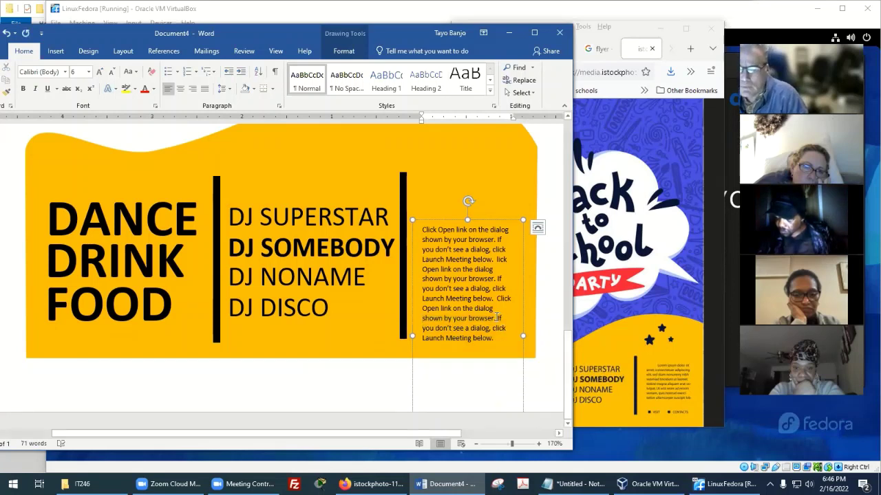
left_click_drag(494, 317, 515, 378)
key("Delete")
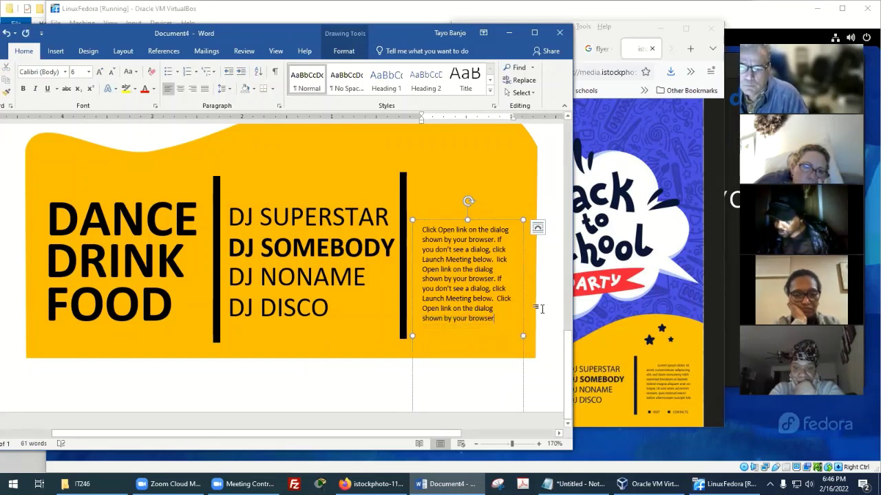
Raise the passage's text box level with the DJ line-up, shorten it to fit its text, and deselect it.
mouse_move(467, 218)
left_mouse_down()
mouse_move(477, 305)
mouse_move(478, 207)
left_mouse_up()
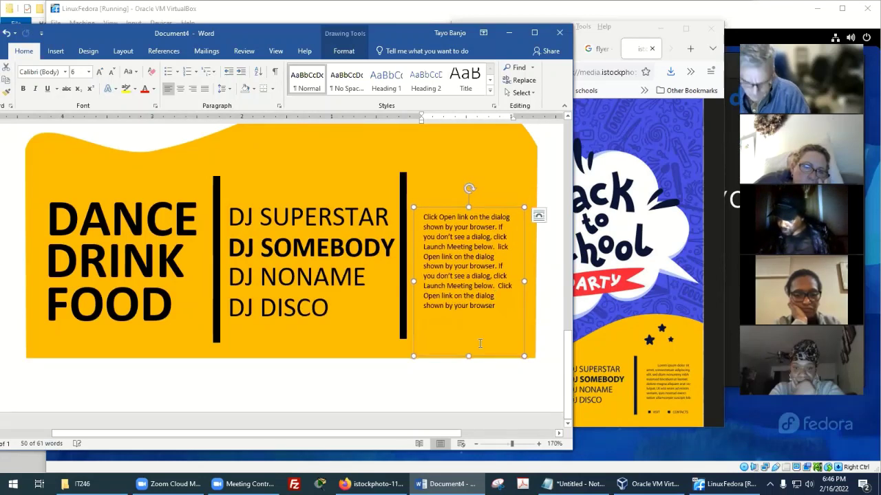
left_click_drag(468, 356, 487, 303)
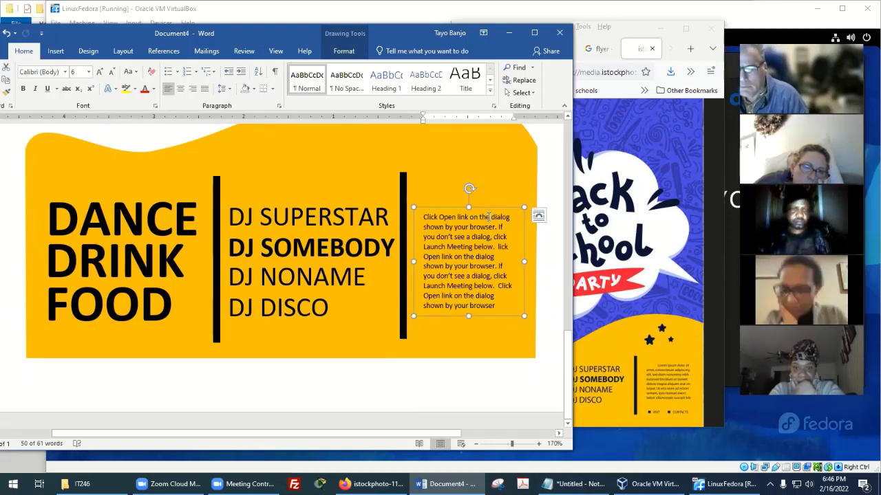
left_click_drag(468, 322, 469, 317)
left_click(527, 250)
Review the finished text column, and switch to the browser with its window maximized to examine the reference flyer.
scroll(543, 276, "up", 3)
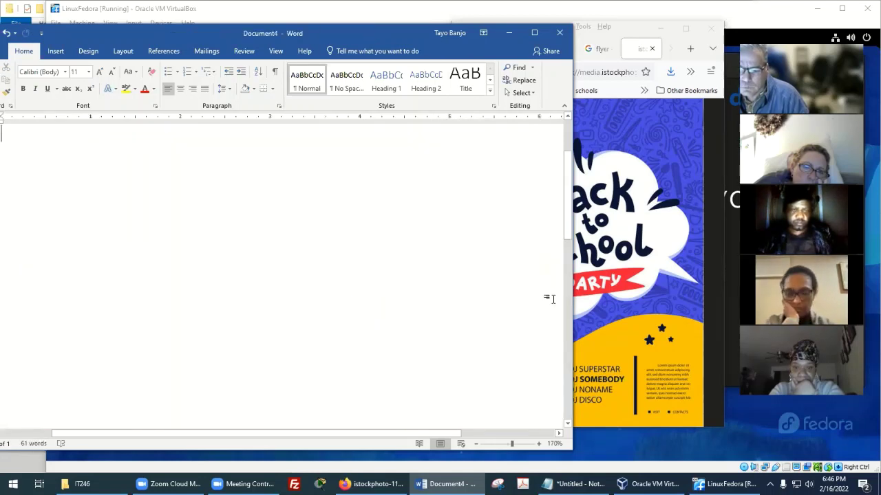
scroll(544, 303, "down", 3)
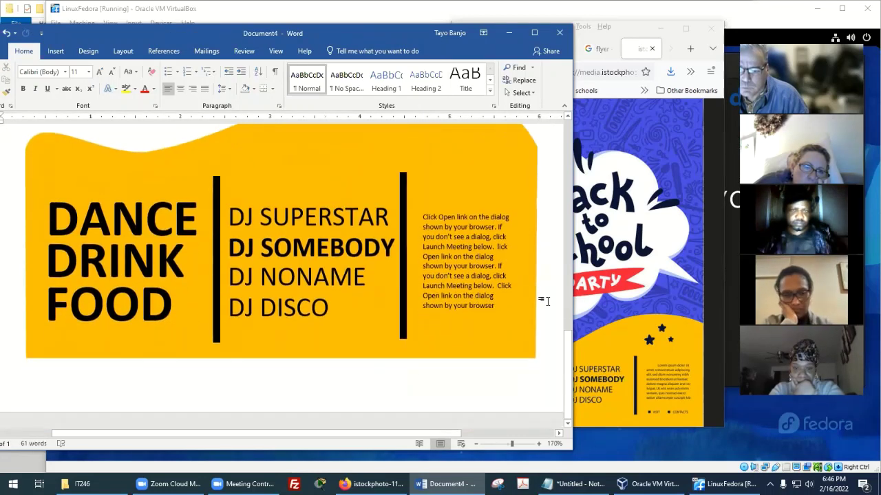
left_click(657, 393)
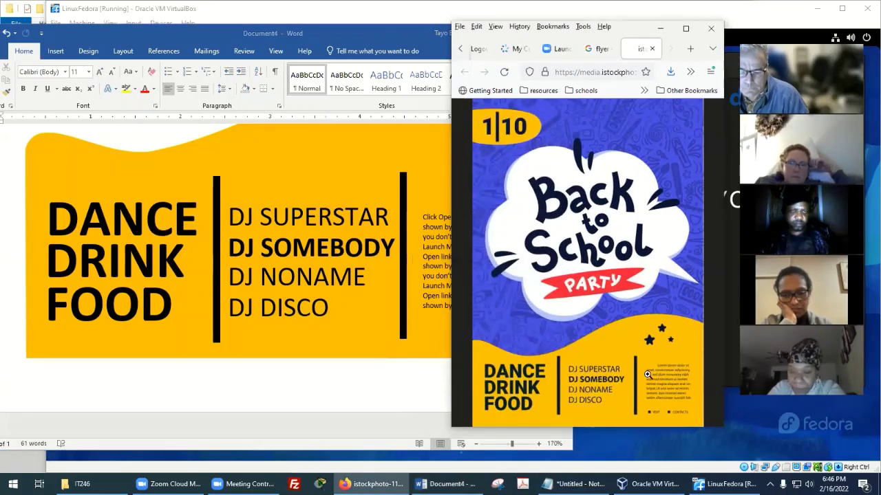
left_click(683, 36)
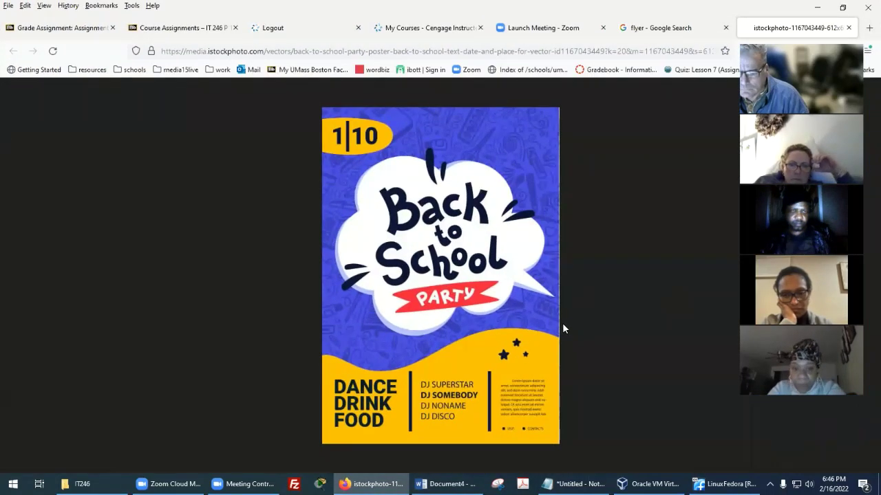
Enlarge the reference flyer's lower band to examine the square-marked VISIT and CONTACTS labels beneath the small text.
left_click(557, 319)
scroll(550, 315, "up", 1, "ctrl")
scroll(554, 311, "down", 3)
scroll(553, 311, "up", 1, "ctrl")
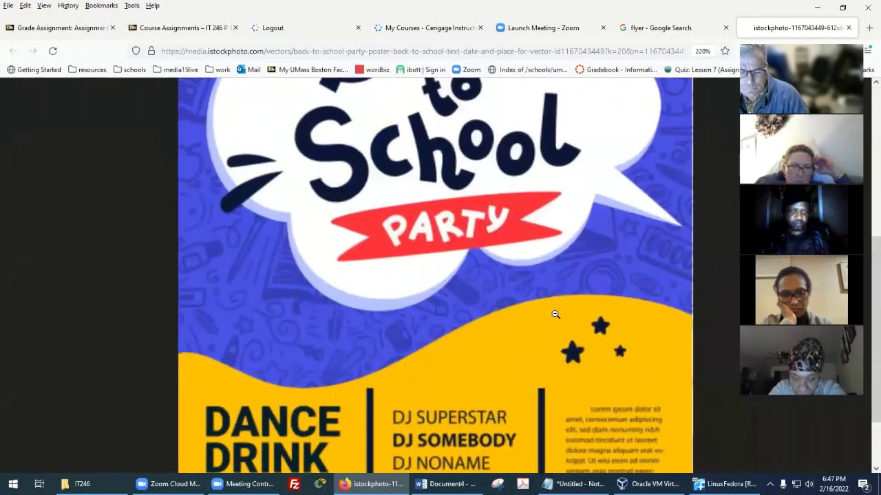
scroll(568, 316, "down", 2)
scroll(568, 316, "up", 1, "ctrl")
scroll(571, 318, "down", 1)
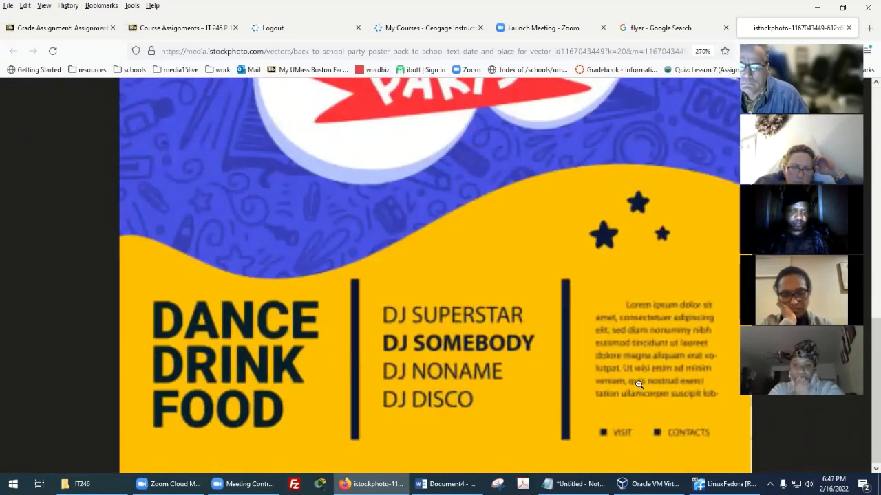
Switch to the Word document, draw a small rectangle about 0.08" high by 0.09" wide below DJ DISCO, and fill it black.
left_click(444, 483)
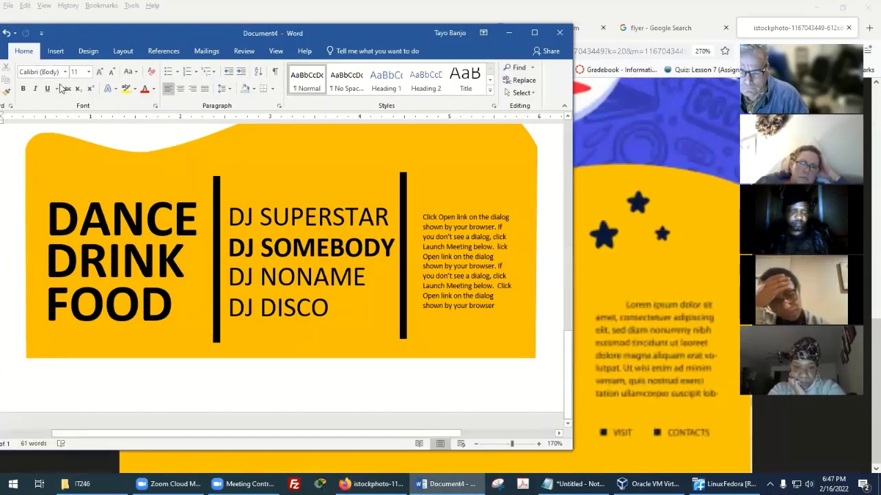
left_click(55, 51)
left_click(51, 93)
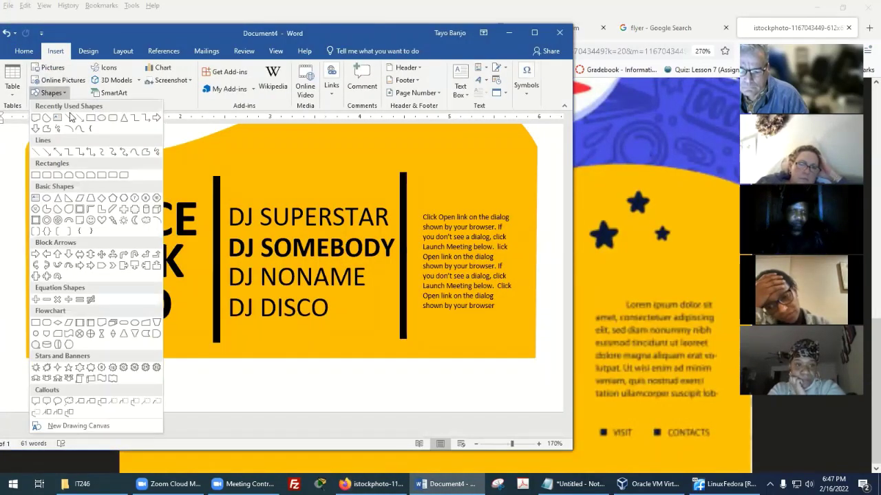
left_click(90, 118)
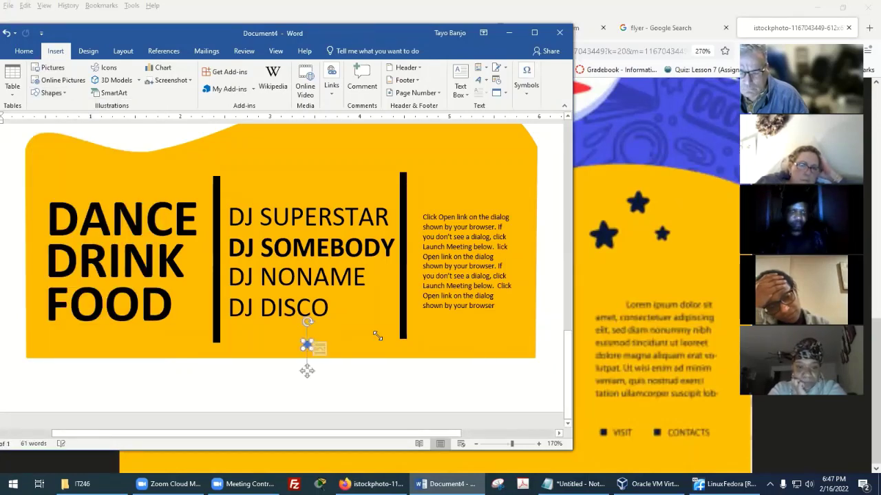
left_click(150, 68)
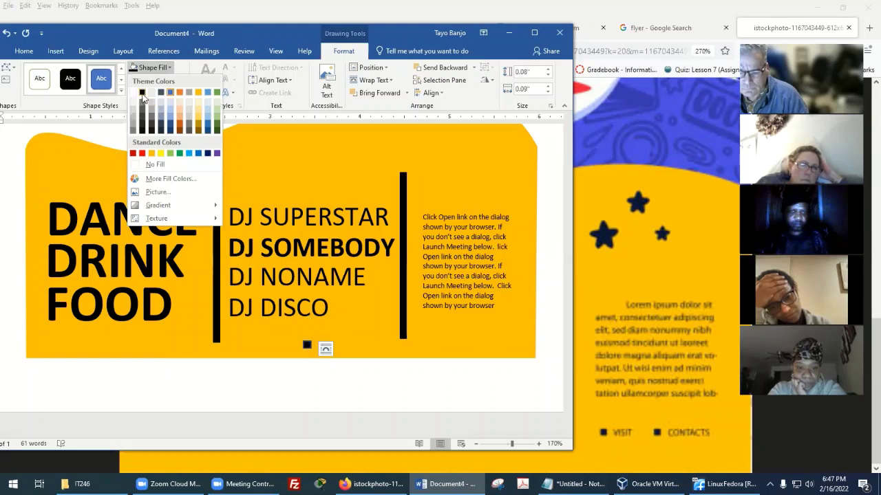
left_click(142, 97)
left_click(413, 383)
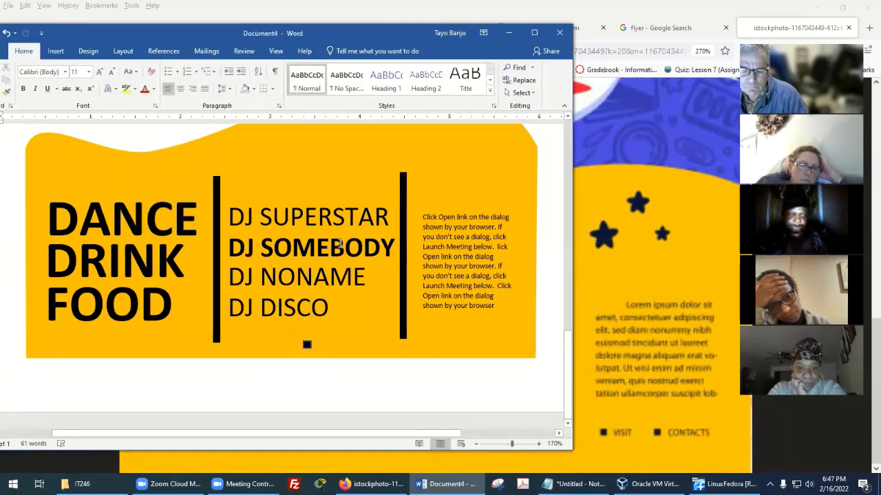
Duplicate the DJ SUPERSTAR text box and place the copy along the band's lower edge, beside the small black square.
left_click(339, 215)
mouse_move(347, 193)
left_mouse_down()
mouse_move(389, 343)
mouse_move(383, 229)
left_mouse_up()
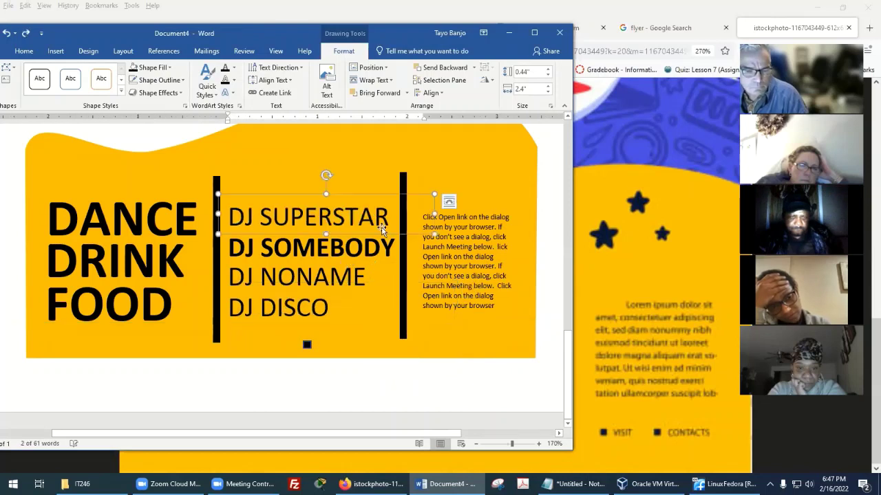
left_click(449, 201)
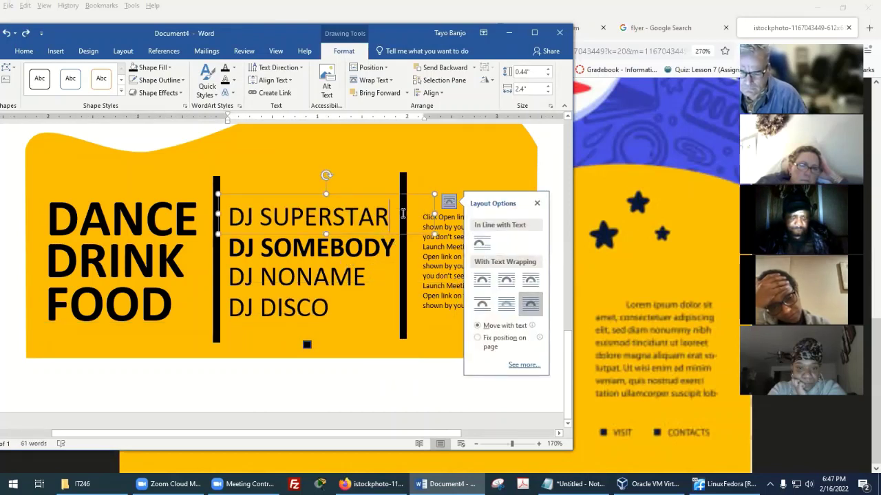
left_click(537, 203)
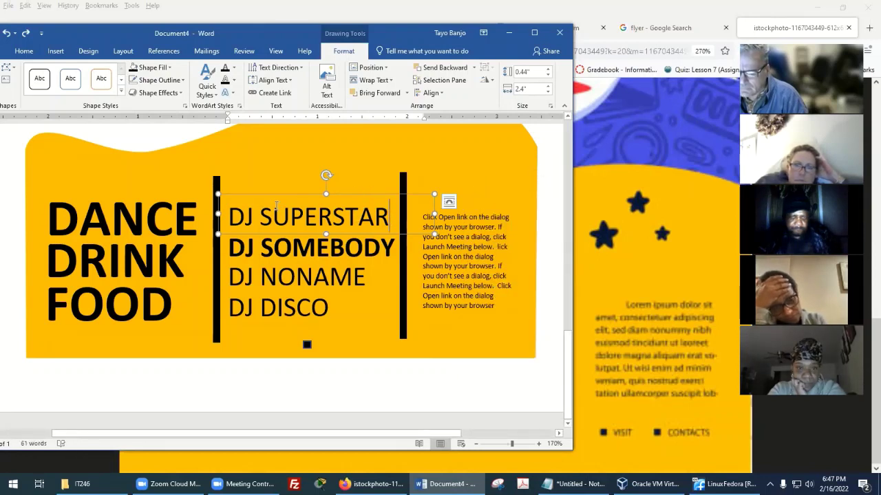
left_click(367, 215)
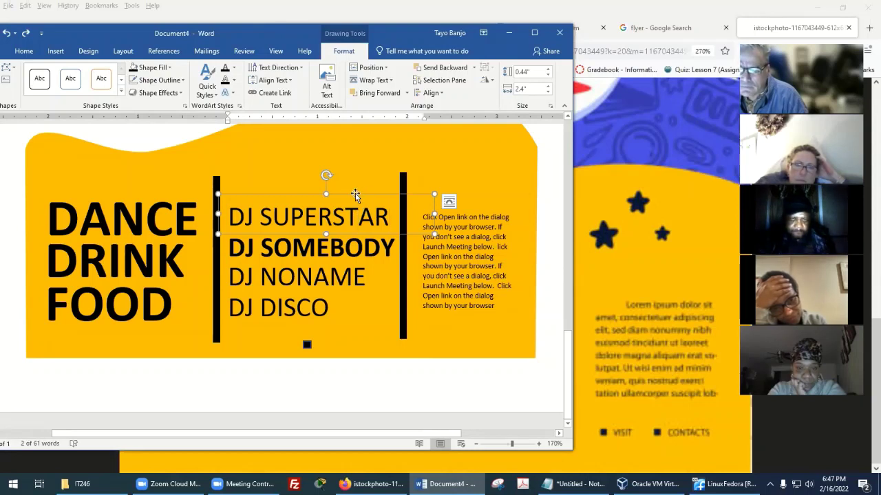
triple_click(357, 226)
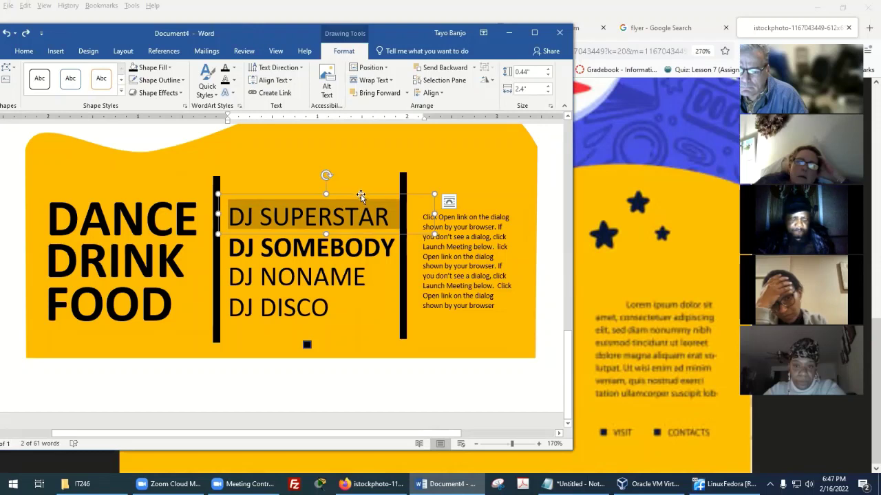
left_click(362, 195)
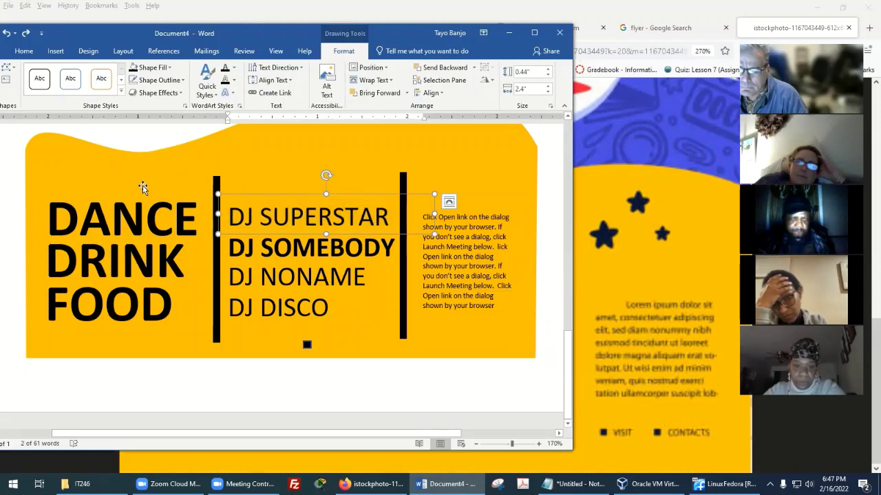
right_click(371, 199)
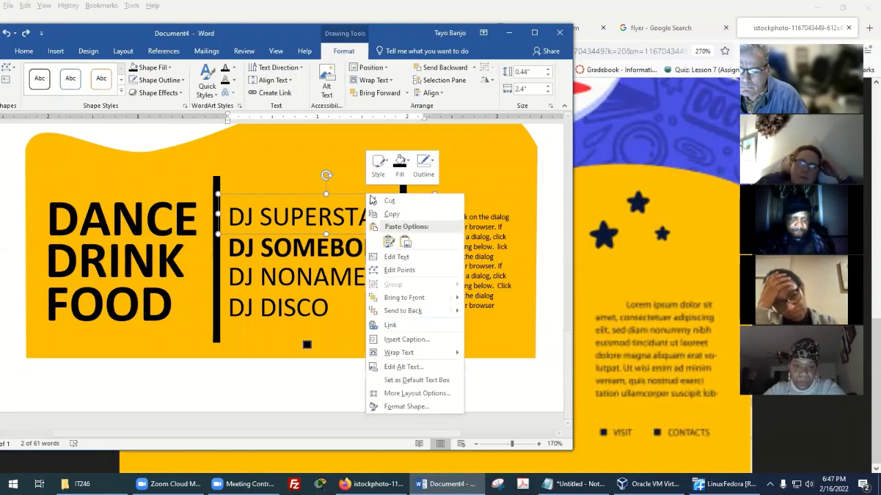
left_click(391, 214)
key("ctrl+v")
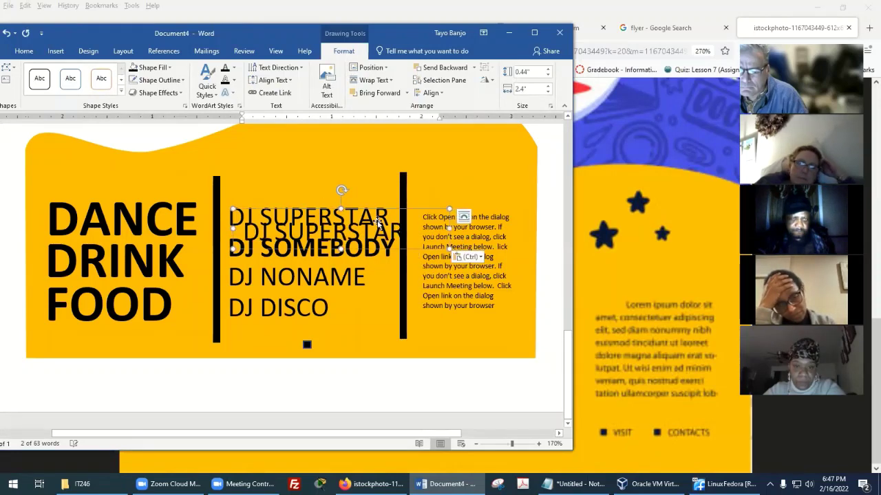
left_click_drag(385, 253, 480, 357)
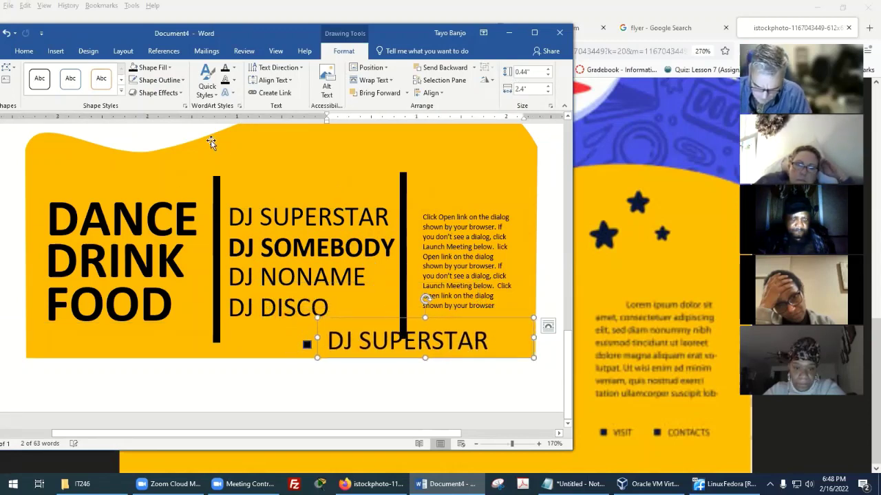
Set the copied text box's font size to 11 and replace its text with VISIT.
left_click(24, 51)
left_click(112, 73)
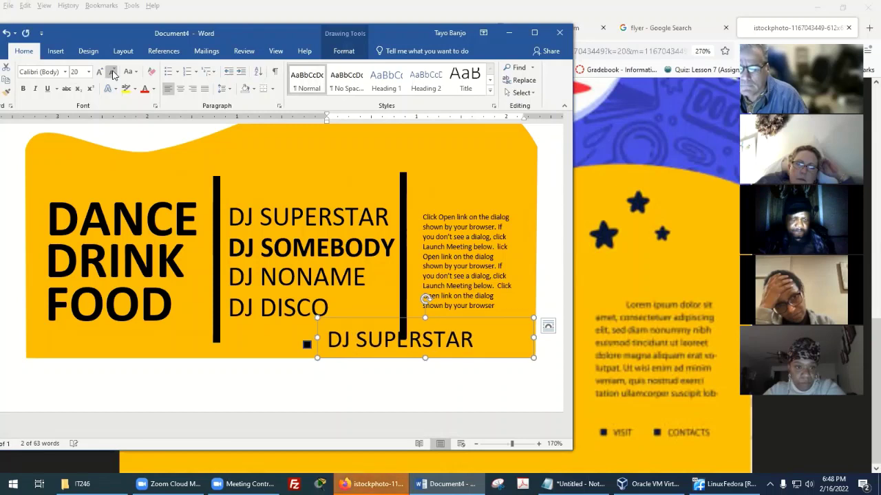
left_click(113, 73)
left_click(113, 72)
left_click(113, 73)
left_click(113, 73)
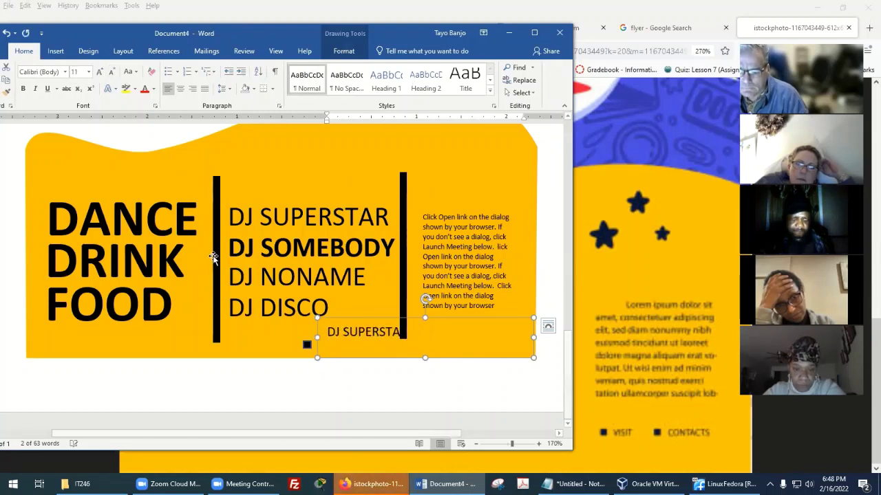
left_click_drag(332, 333, 426, 341)
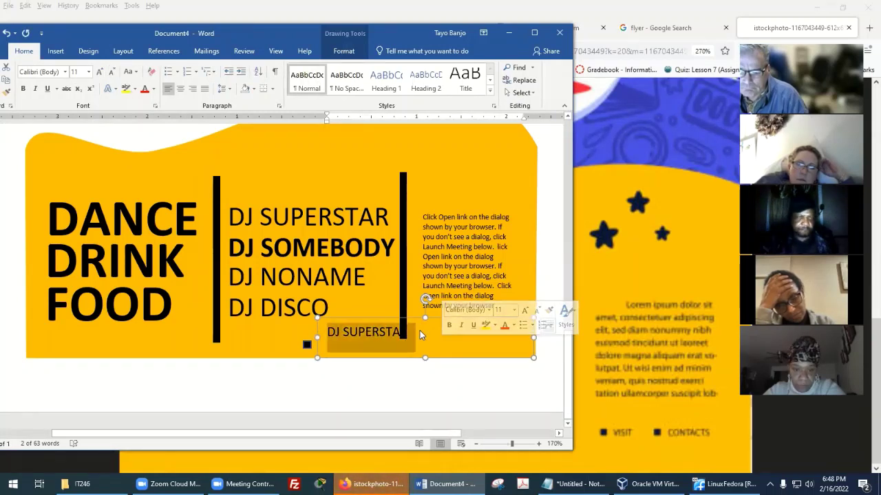
type("VISI")
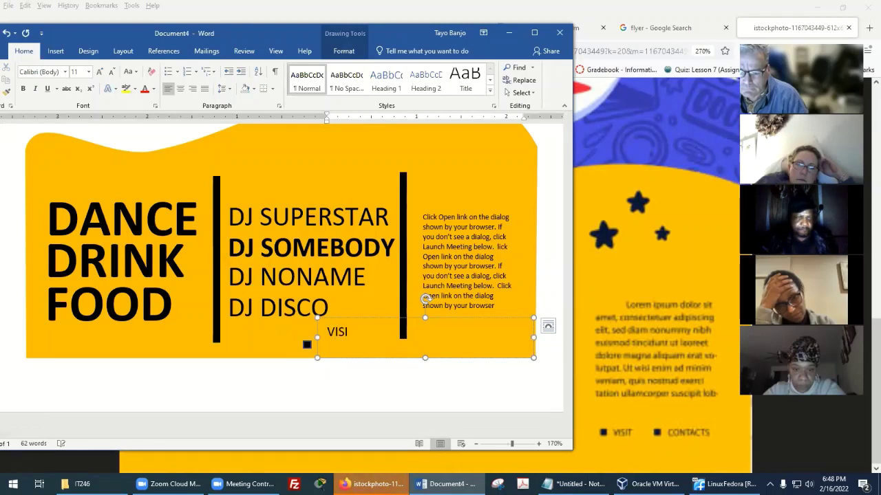
type("RT")
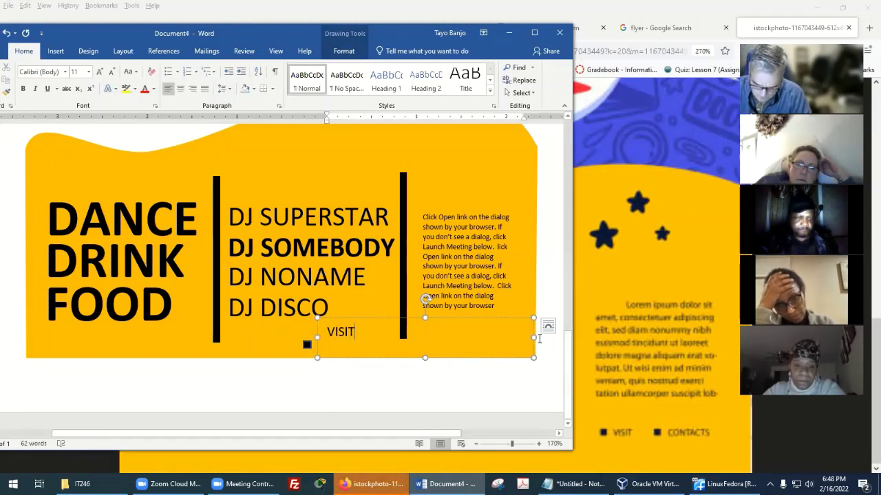
Shrink the VISIT text box, place it just below the small-text passage, and make its text bold at size 10.
left_click_drag(534, 338, 454, 315)
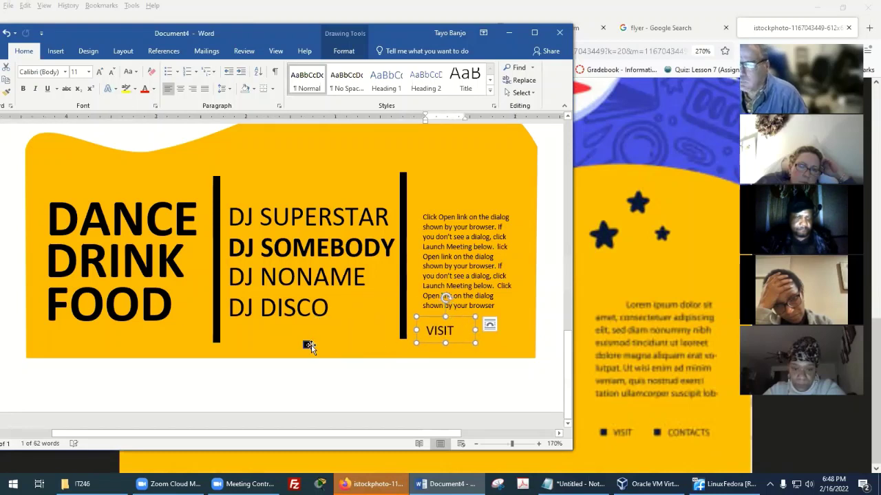
left_click(23, 88)
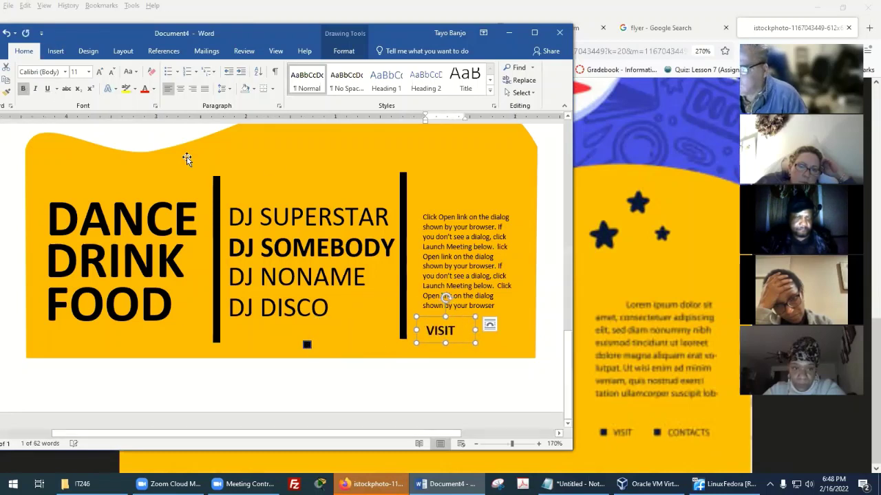
left_click(112, 73)
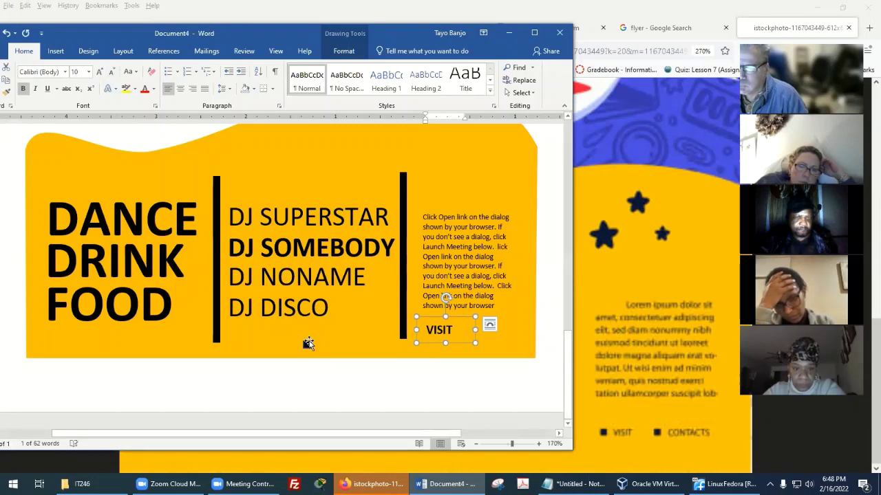
Move the small black square just before the word VISIT, level with it, and deselect it.
left_click(308, 344)
left_click(307, 345)
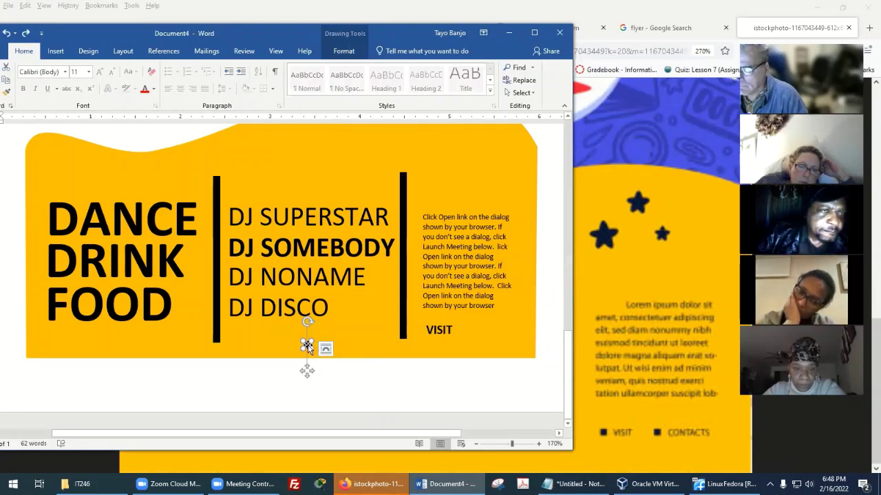
left_click_drag(307, 344, 418, 333)
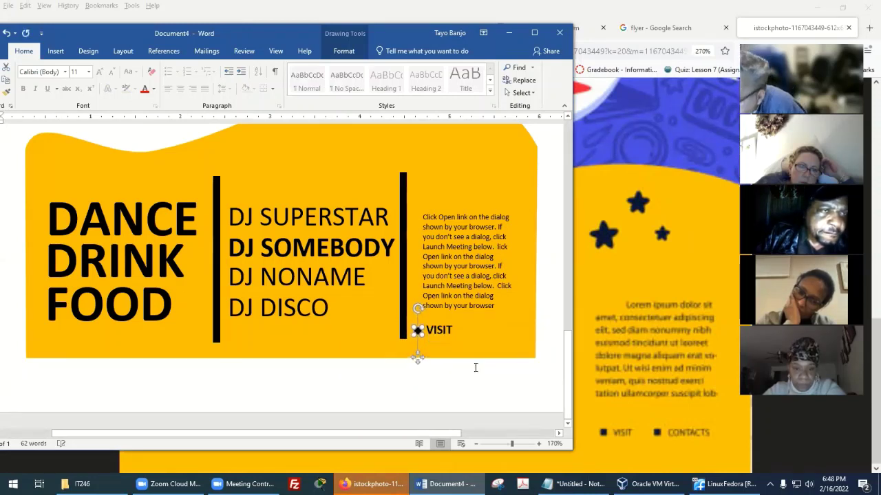
left_click(464, 333)
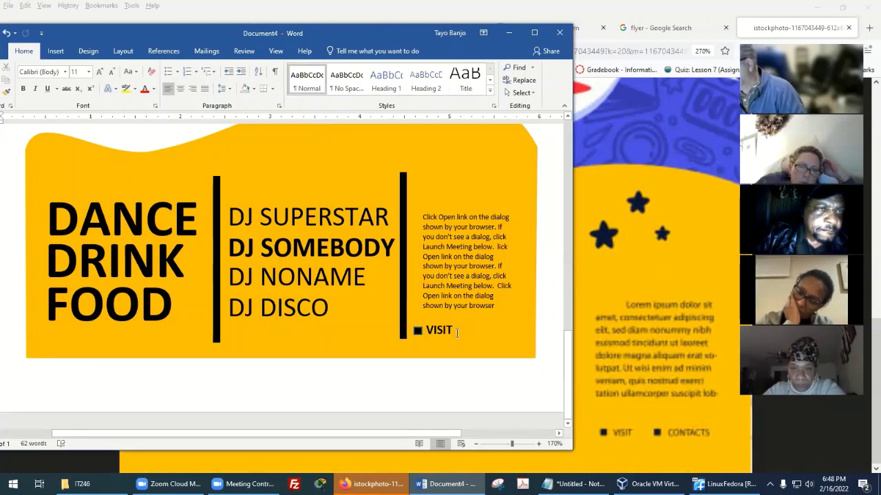
Nudge the VISIT text box slightly rightward, and shift the black square rightward so it sits close to the word.
left_click(454, 332)
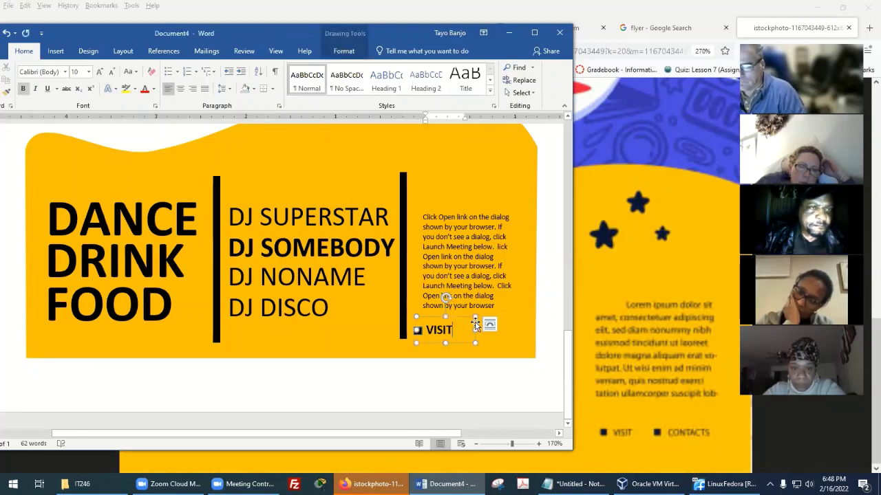
left_click(463, 315)
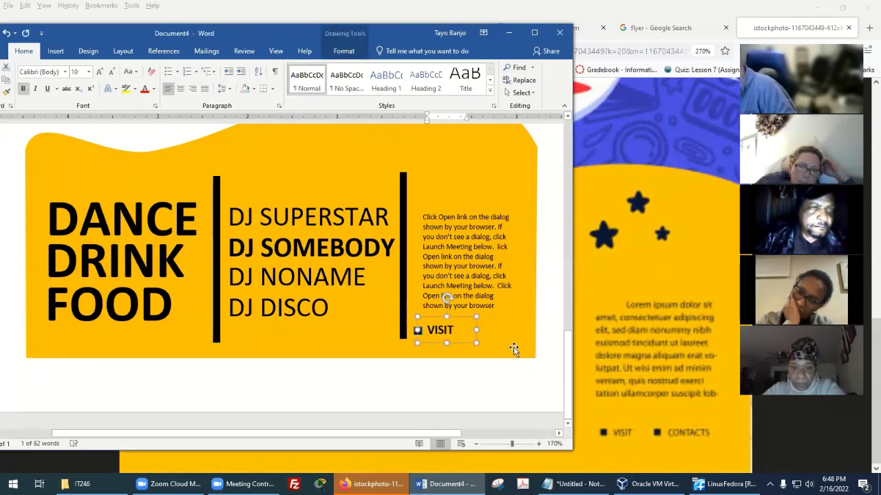
left_click(439, 343)
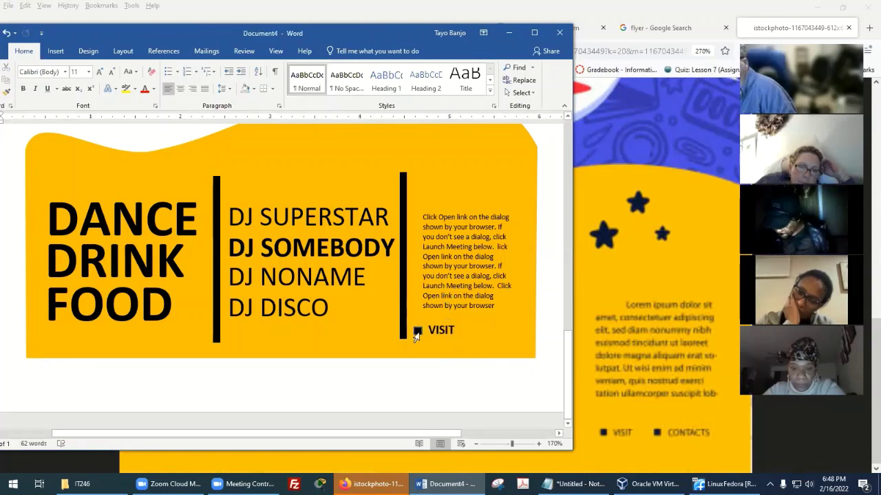
left_click(416, 335)
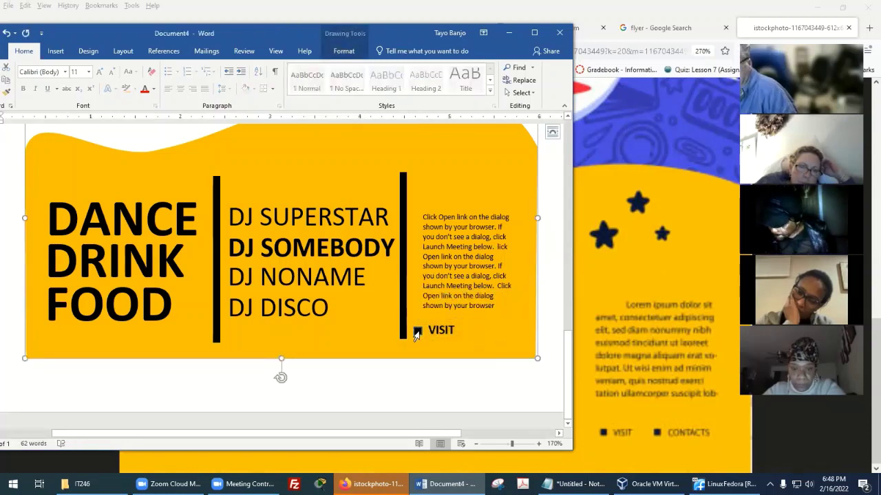
left_click(417, 334)
key("Right")
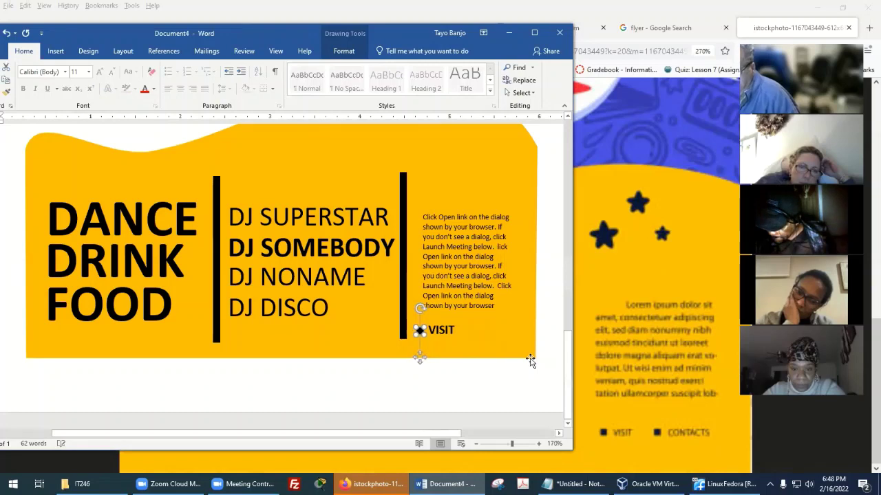
left_click(557, 364)
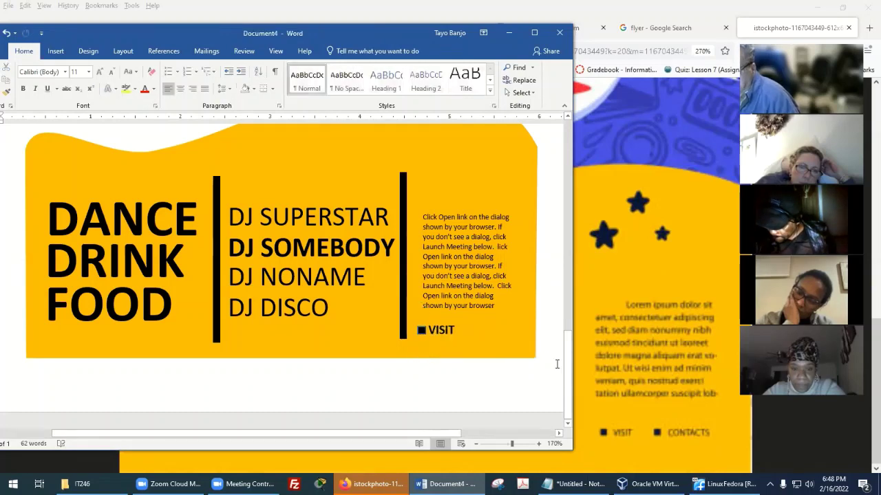
Move the VISIT text box slightly further rightward, widening the gap between the word and the black square.
left_click(444, 330)
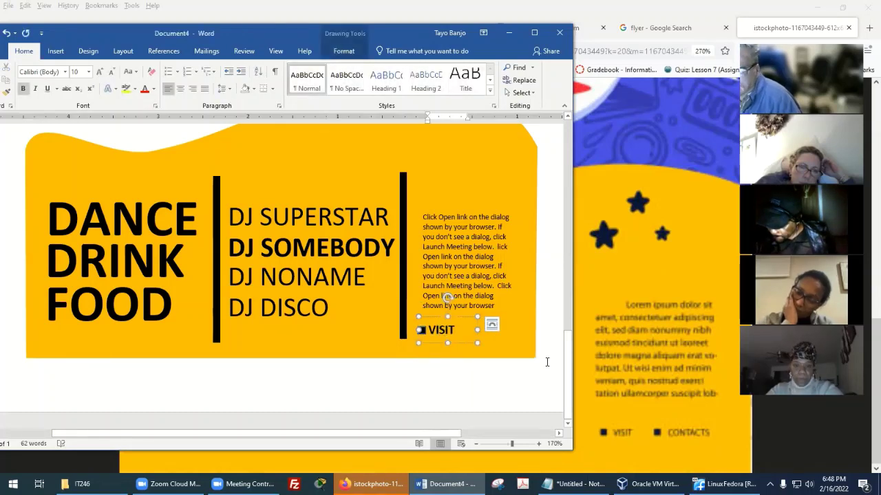
scroll(543, 363, "up", 9)
scroll(548, 362, "up", 7)
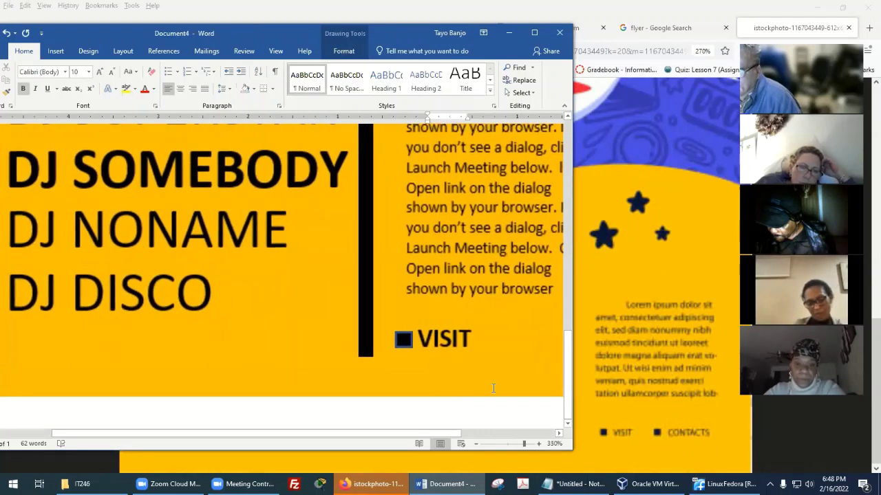
left_click_drag(417, 433, 470, 434)
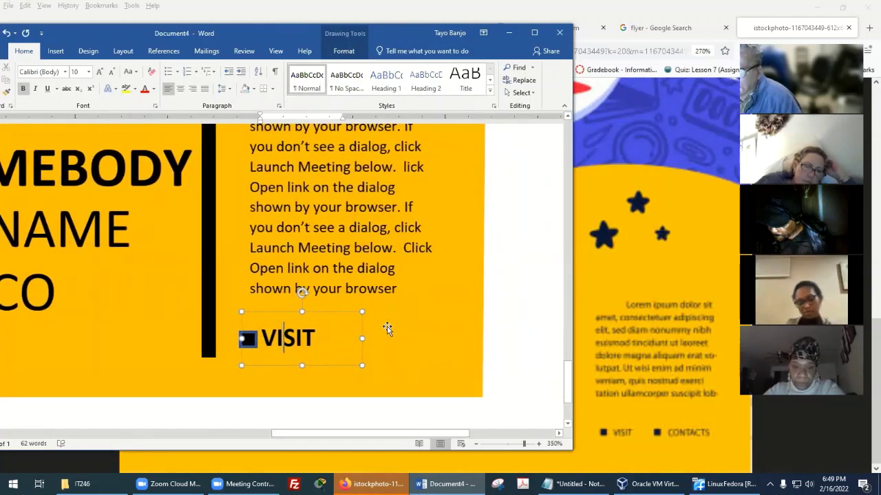
left_click(346, 312)
key("Right")
key("Right")
key("Right")
key("Right")
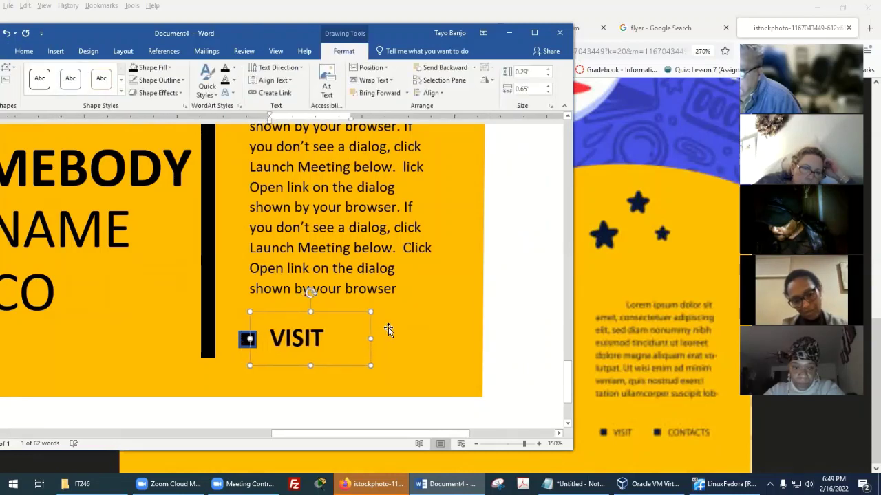
Shift the black square rightward so it sits just before the word VISIT, level with it, and deselect it.
left_click(249, 340)
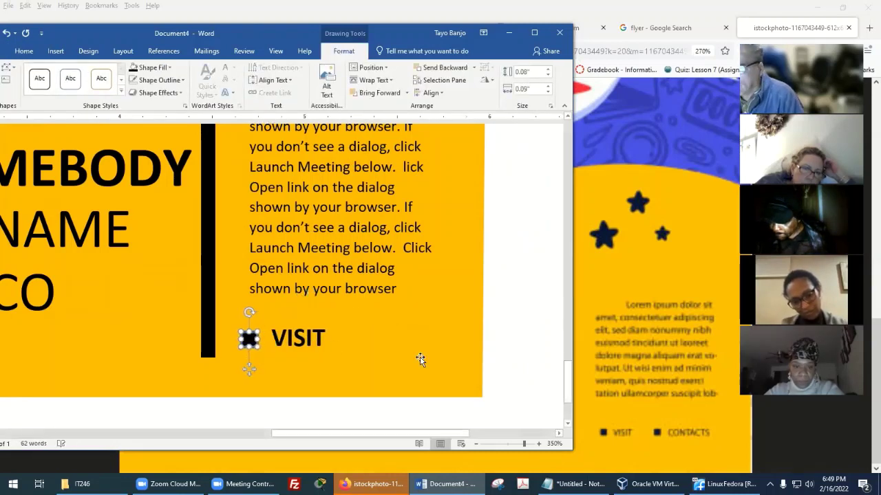
key("Right")
key("Right")
key("Right")
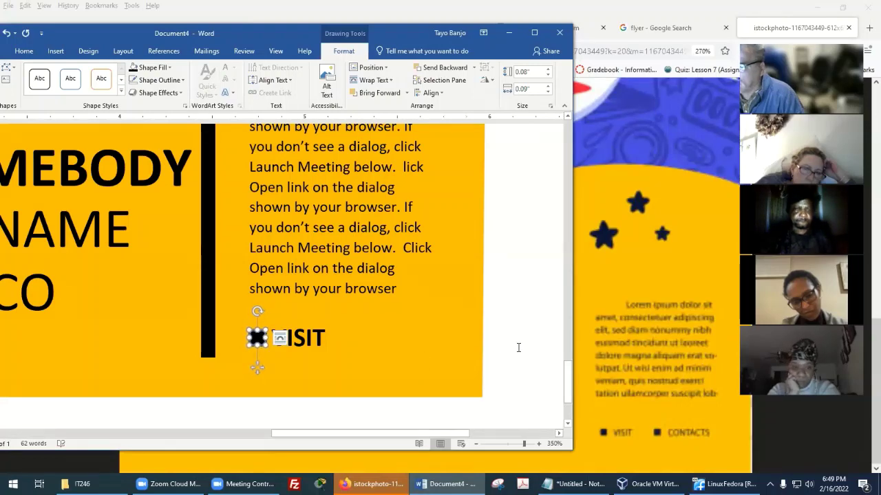
left_click(465, 360)
Duplicate the VISIT text box and place the copy to the right of the original, level with it.
left_click(333, 314)
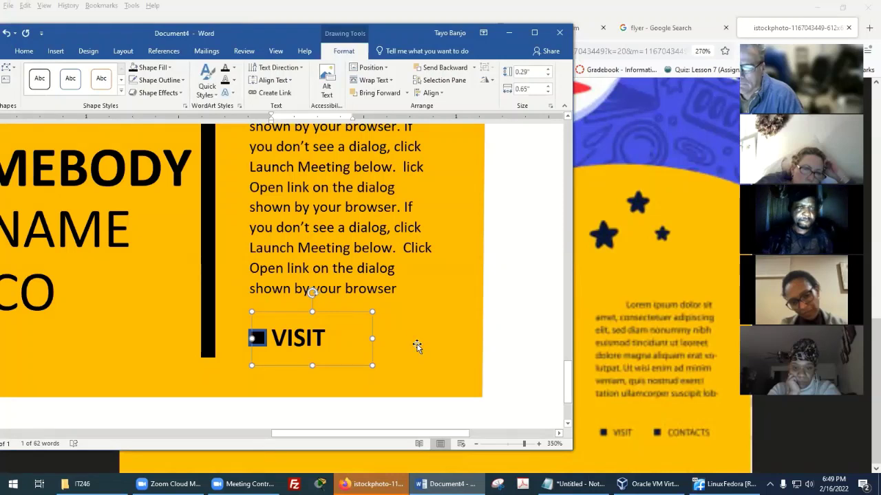
key("ctrl+v")
left_click_drag(360, 345, 432, 325)
key("Up")
key("Up")
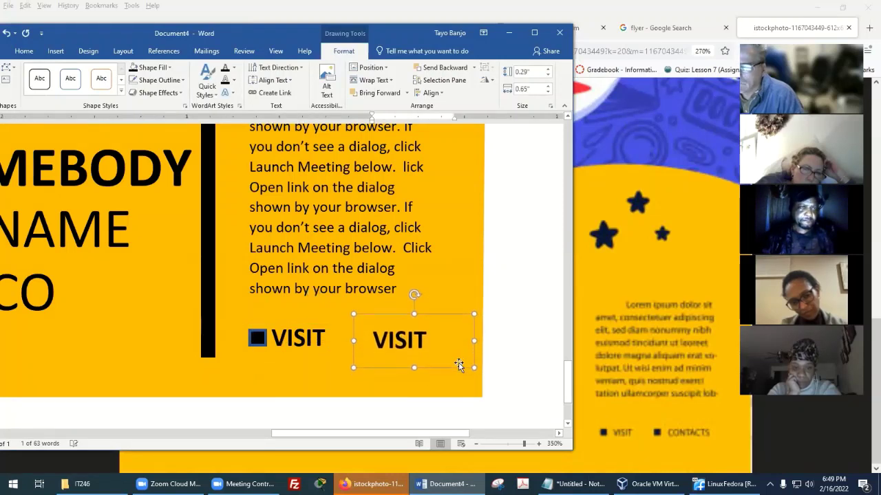
Widen the copied text box to about 1.11 inches and replace its text with CONTACTS.
type("C")
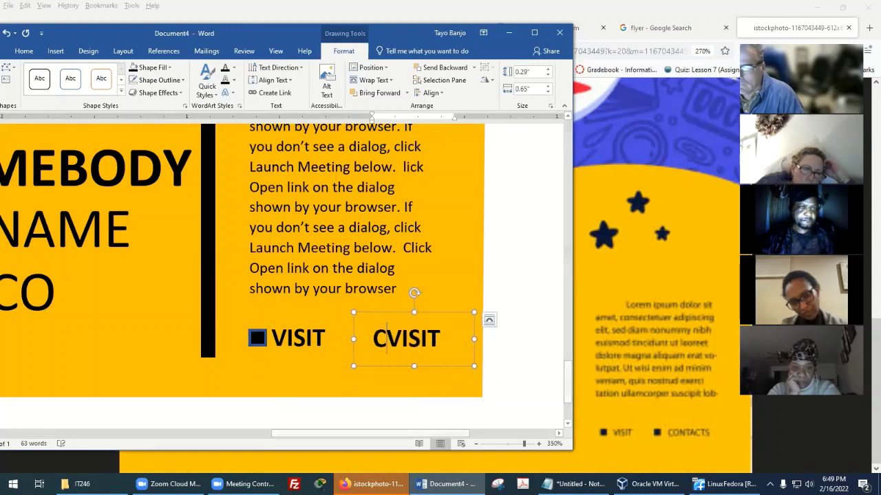
key("Delete")
key("Delete")
key("Delete")
key("Delete")
type("OBNV")
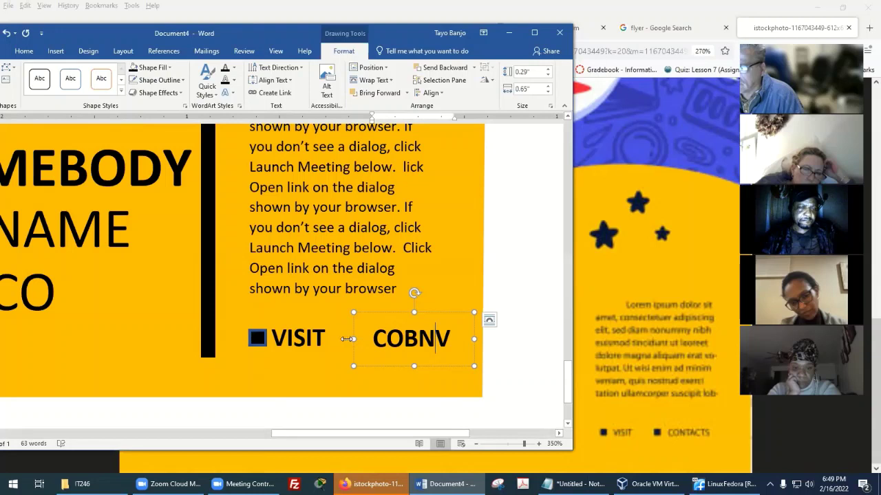
left_click_drag(352, 339, 453, 336)
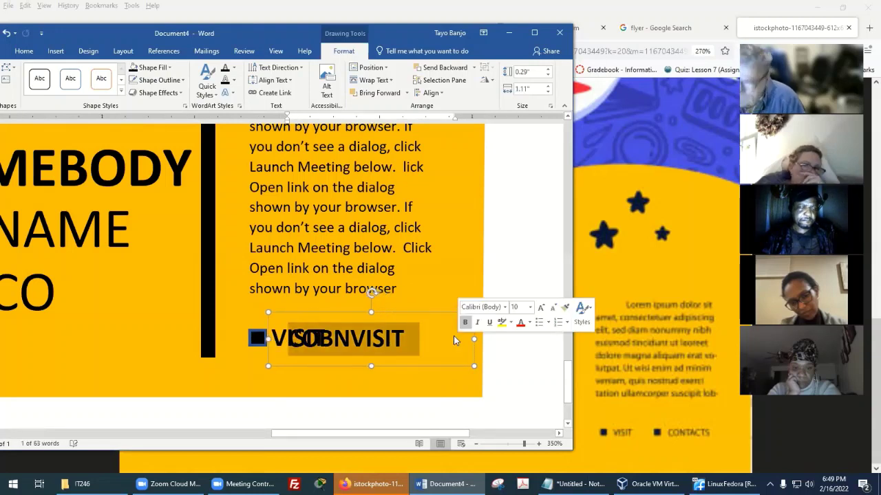
type("CONTACT")
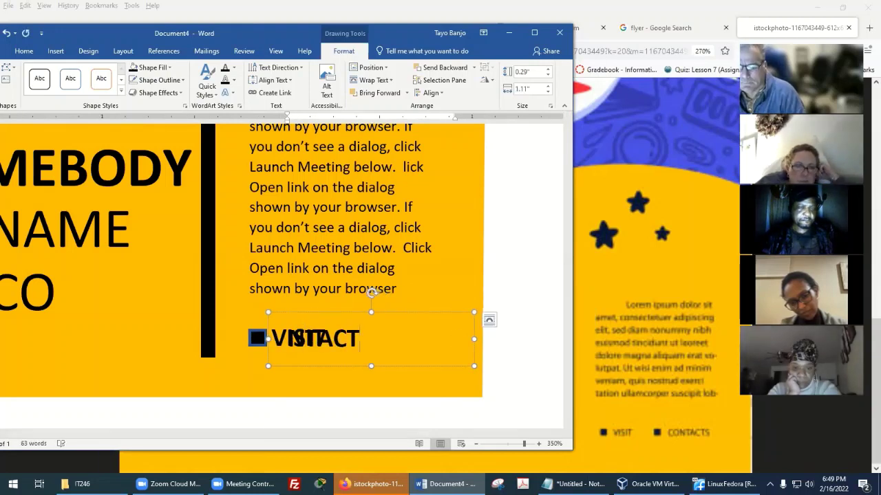
key("BackSpace")
key("BackSpace")
key("BackSpace")
key("BackSpace")
key("BackSpace")
key("BackSpace")
key("BackSpace")
key("BackSpace")
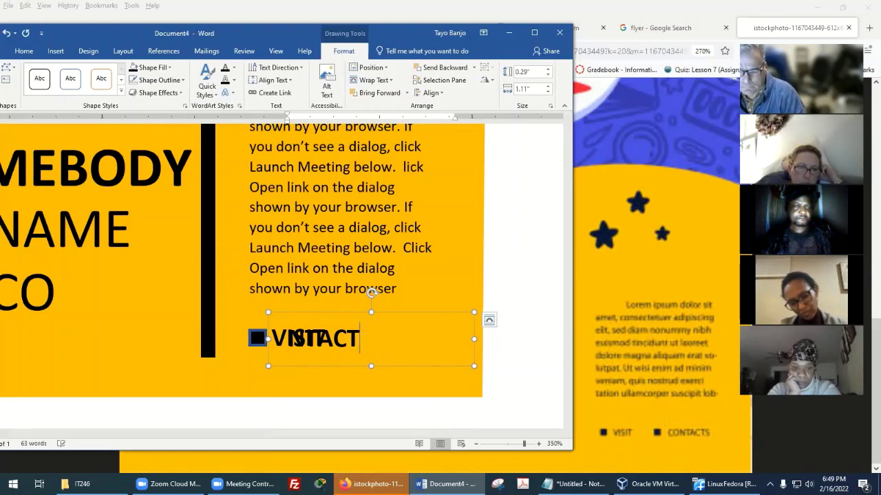
type("CONTA")
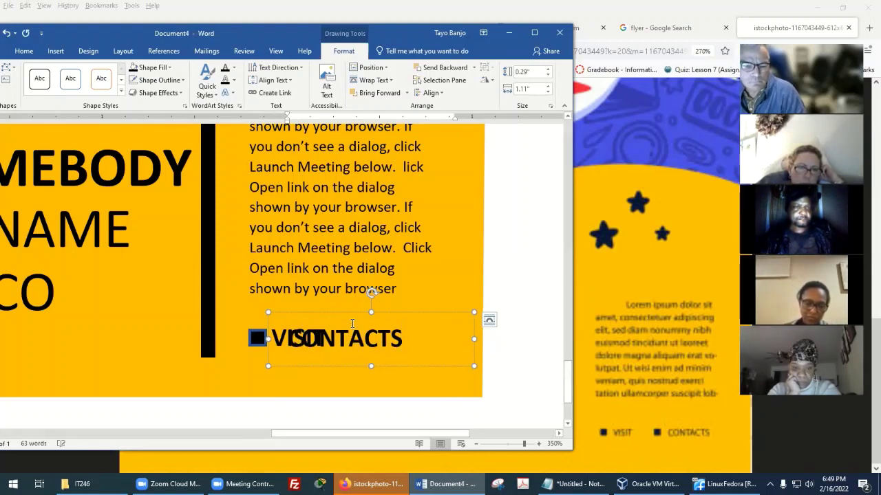
Move the CONTACTS text box rightward until it clears the word VISIT but stays within the orange band, and deselect it.
left_click_drag(315, 313, 379, 312)
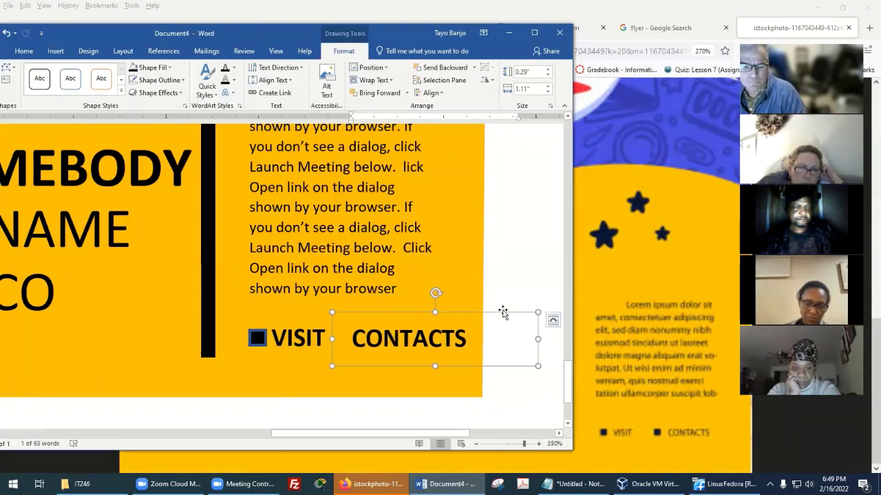
key("Left")
key("Left")
left_click(527, 290)
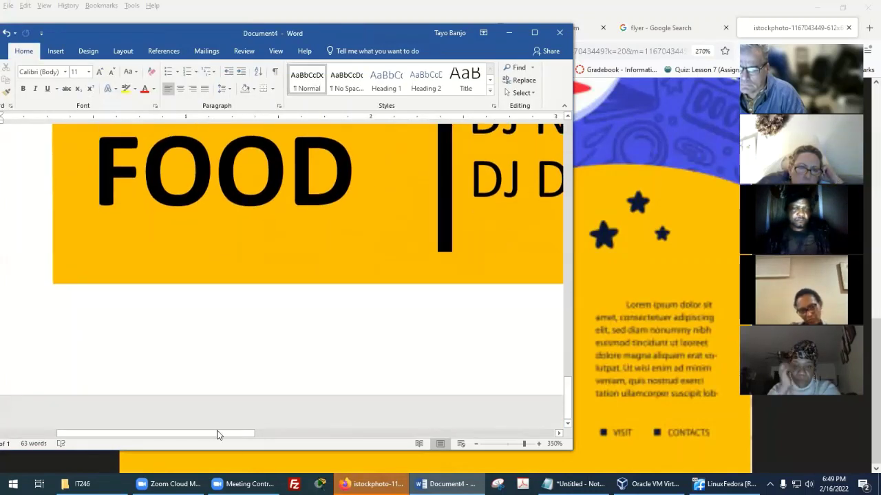
Move the VISIT text box down and leftward to the band's lower edge, clear of the black square.
left_click_drag(221, 432, 470, 428)
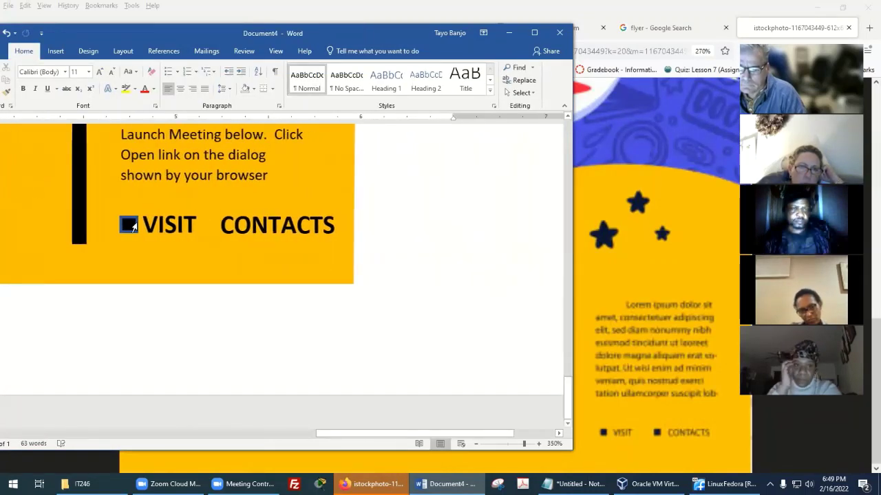
double_click(169, 225)
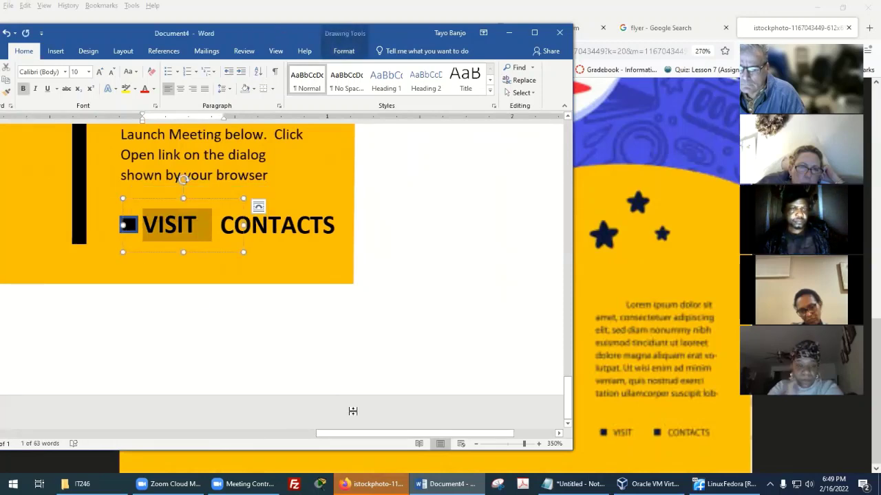
scroll(307, 392, "up", 5)
left_click_drag(330, 437, 242, 439)
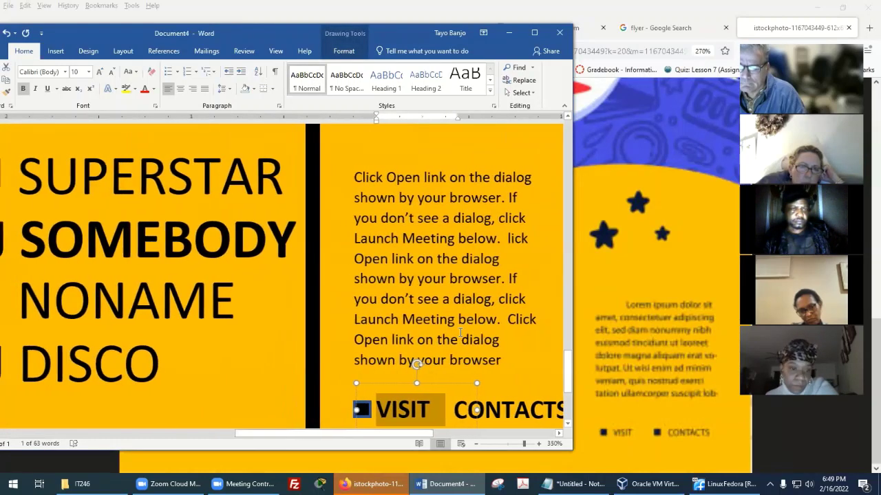
scroll(536, 320, "down", 3)
left_click_drag(435, 437, 444, 437)
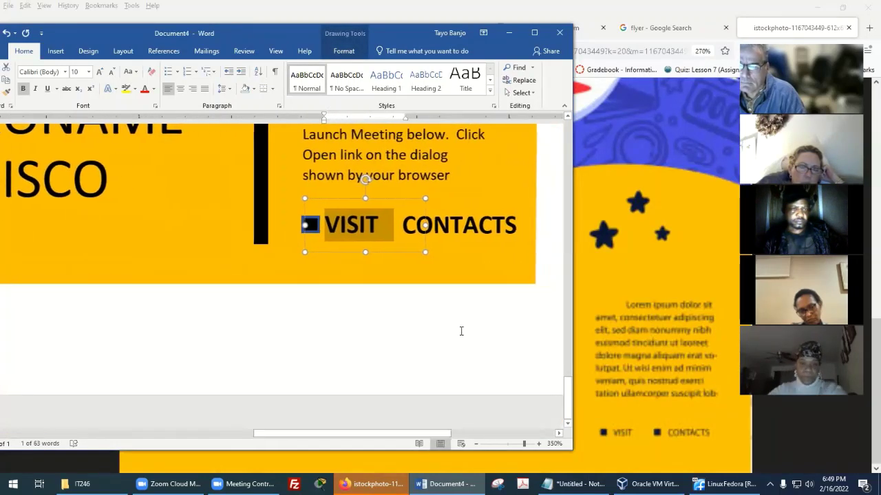
left_click(460, 330)
double_click(311, 226)
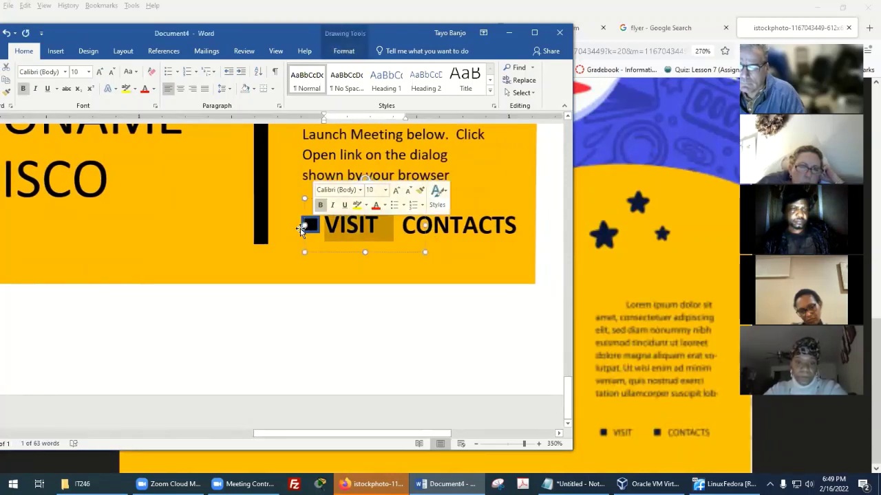
scroll(441, 320, "up", 4)
scroll(441, 320, "up", 11)
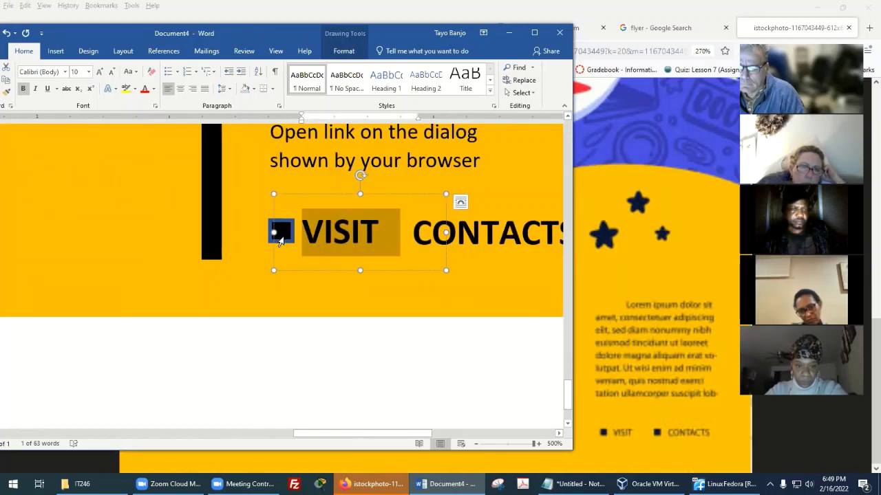
left_click(323, 224)
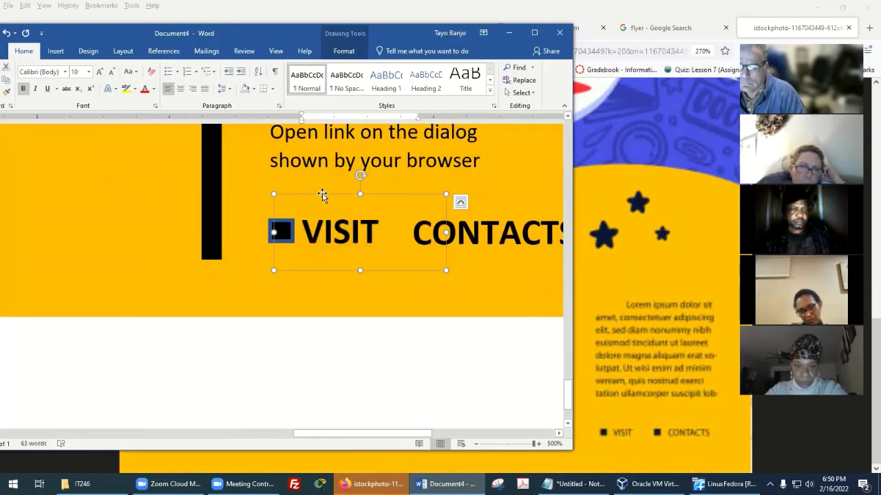
left_click(322, 196)
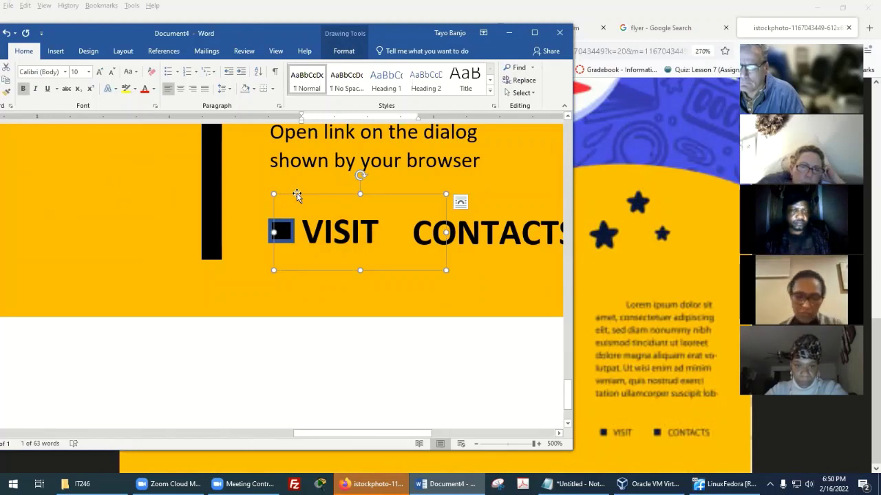
left_click_drag(296, 195, 185, 283)
Copy the small black square beneath the small-text passage and paste a duplicate into the document.
left_click(282, 232)
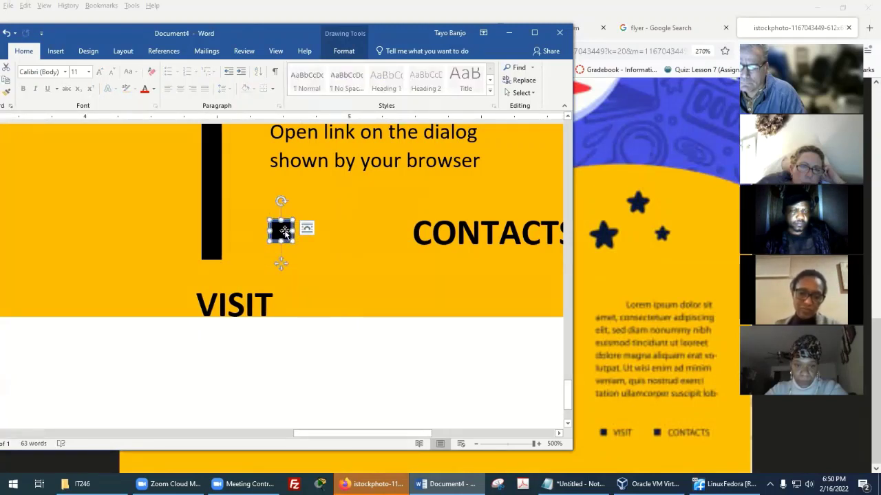
right_click(284, 232)
left_click(309, 252)
left_click(359, 259)
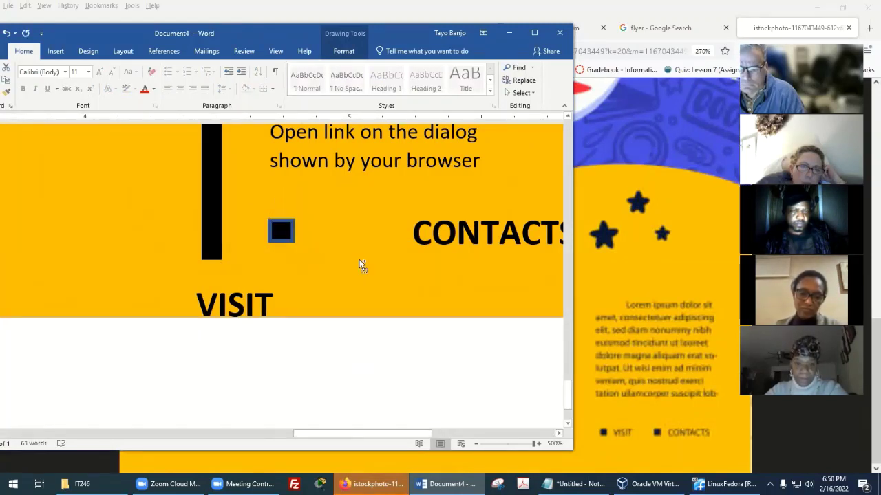
key("ctrl+v")
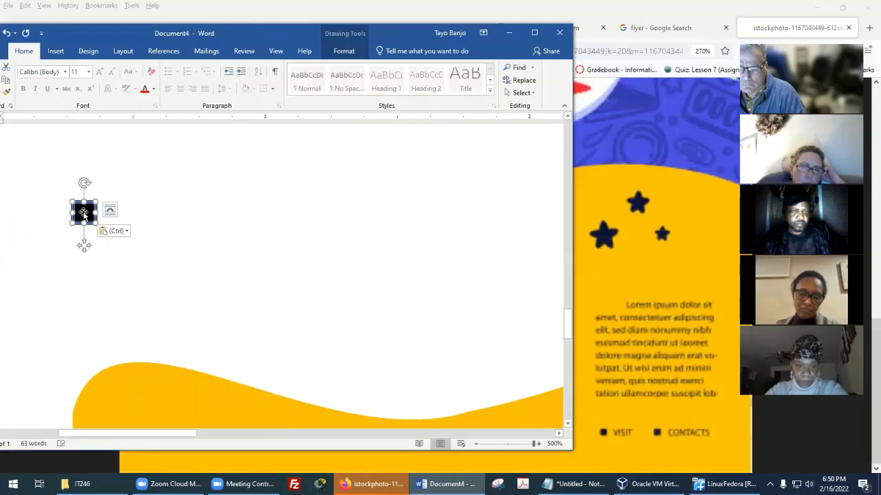
Move the pasted black square slightly upward in the blank area above the orange band and deselect it.
scroll(433, 385, "down", 8)
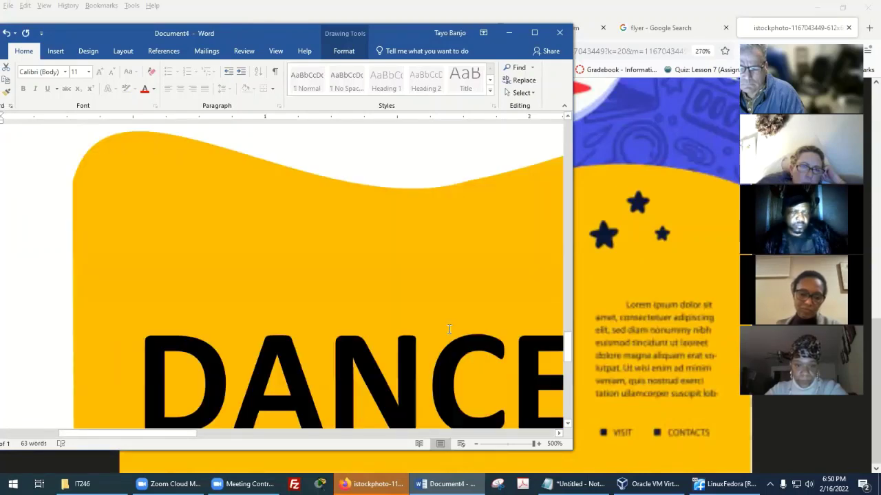
scroll(459, 322, "down", 18, "ctrl")
scroll(458, 322, "down", 20, "ctrl")
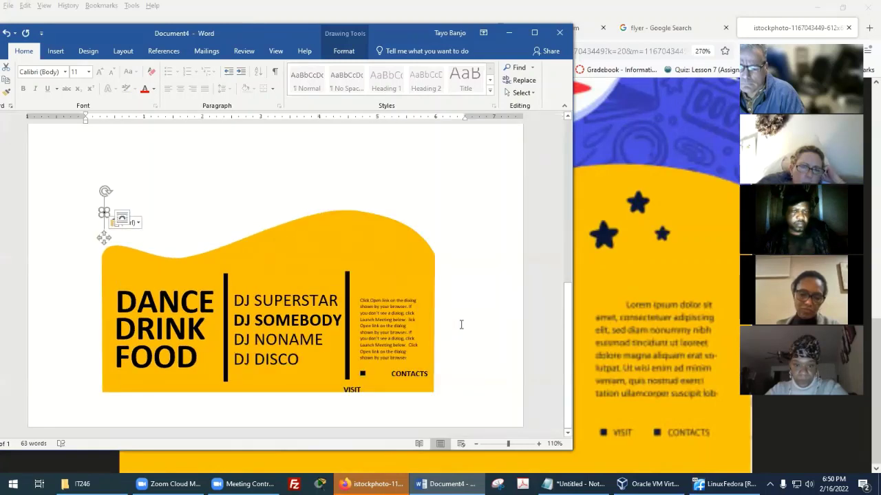
scroll(180, 210, "up", 1)
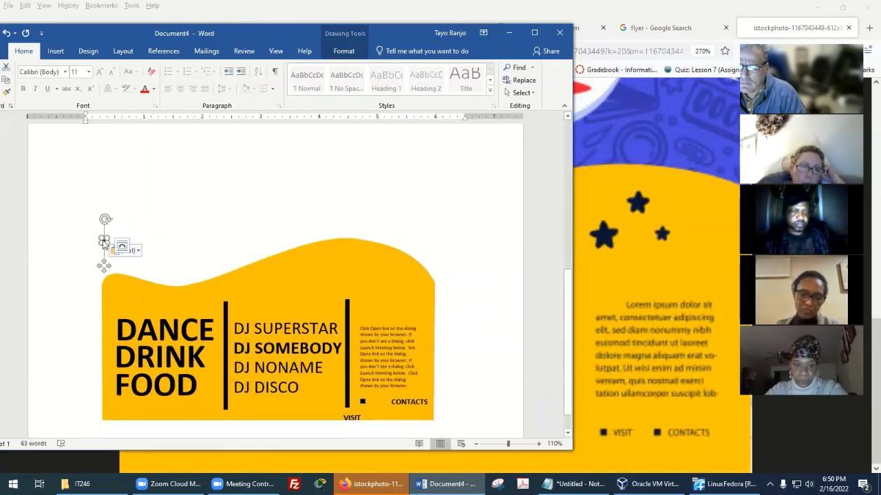
key("Escape")
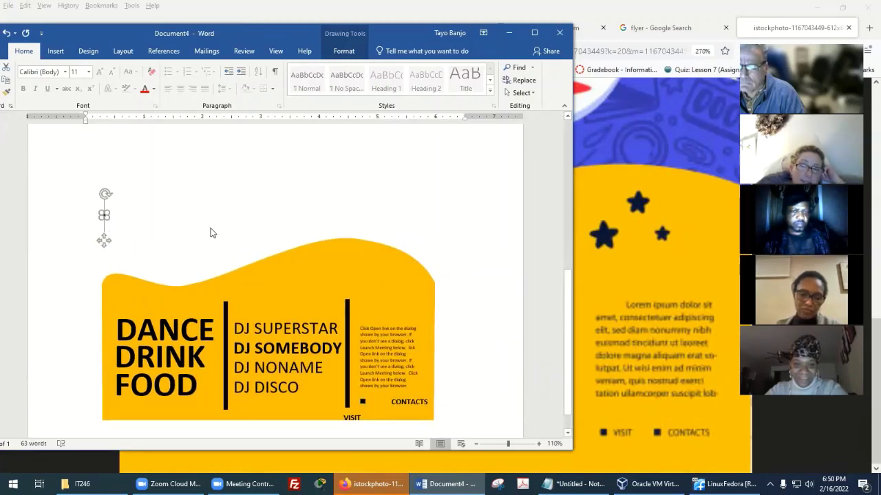
key("ctrl+z")
key("ctrl+z")
key("ctrl+z")
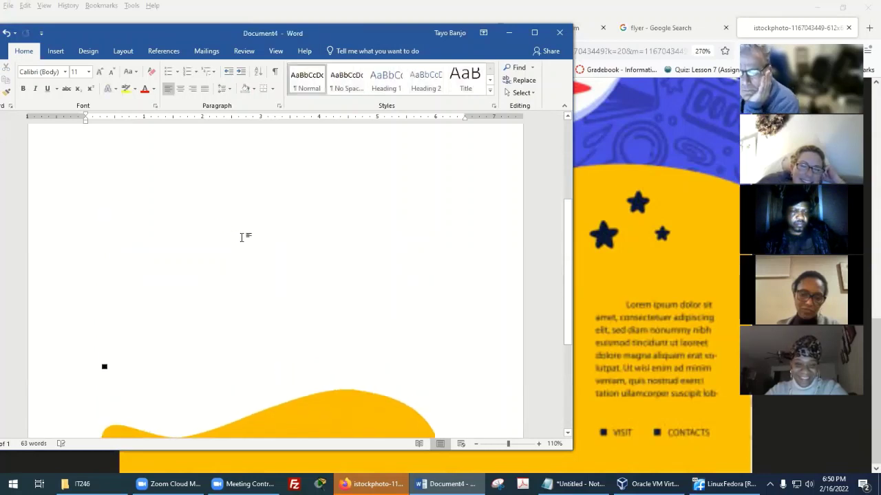
key("ctrl+y")
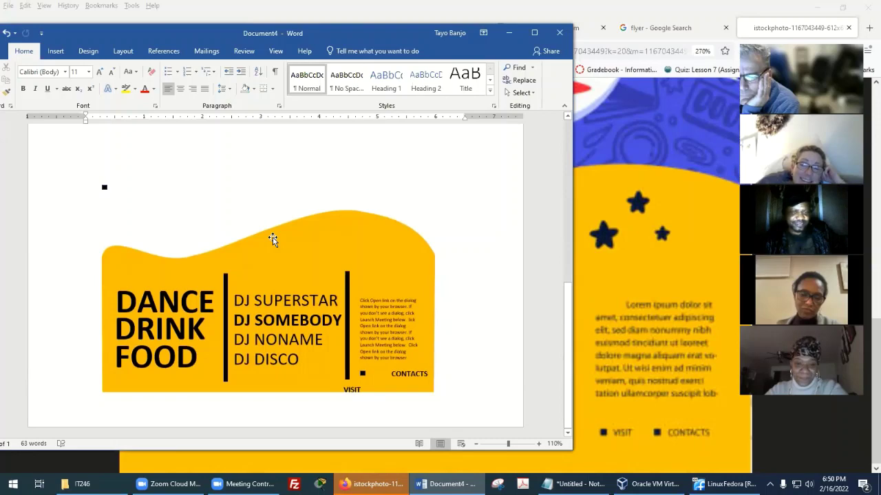
scroll(211, 342, "up", 13, "ctrl")
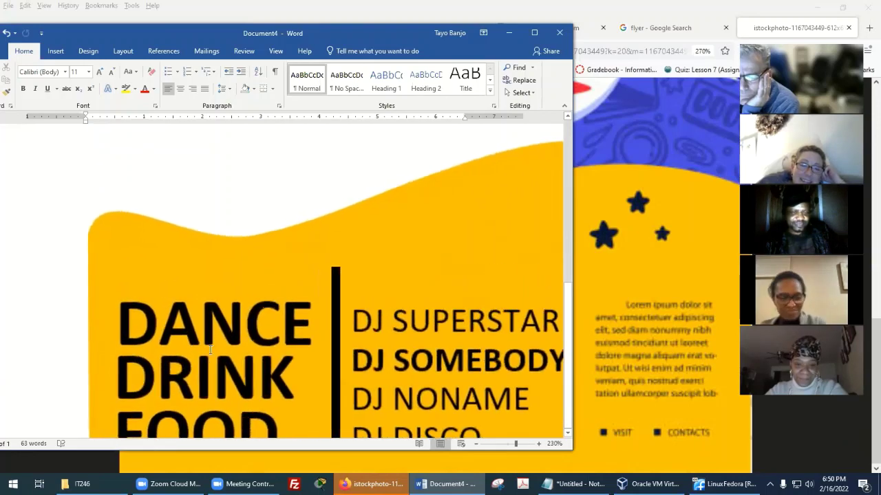
scroll(126, 346, "down", 2)
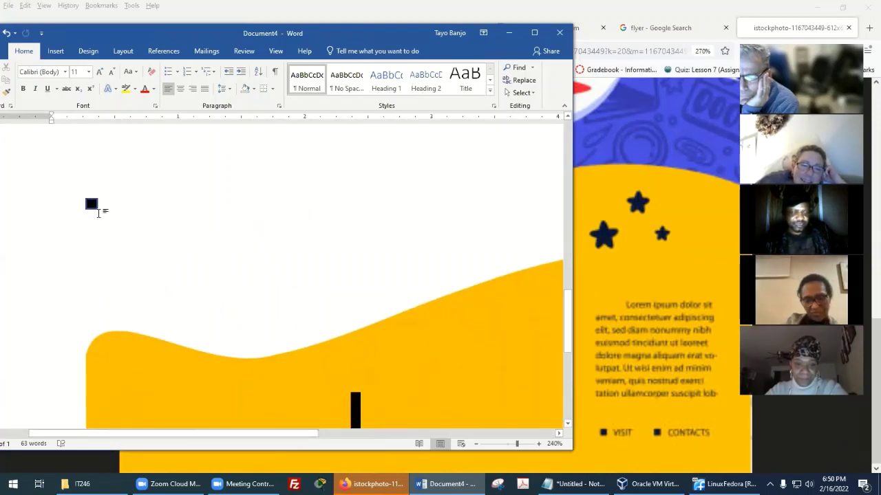
Move the loose black square from the blank area above the yellow shape to just before the CONTACTS label.
left_click(92, 205)
left_click_drag(96, 207, 451, 392)
scroll(570, 341, "down", 4)
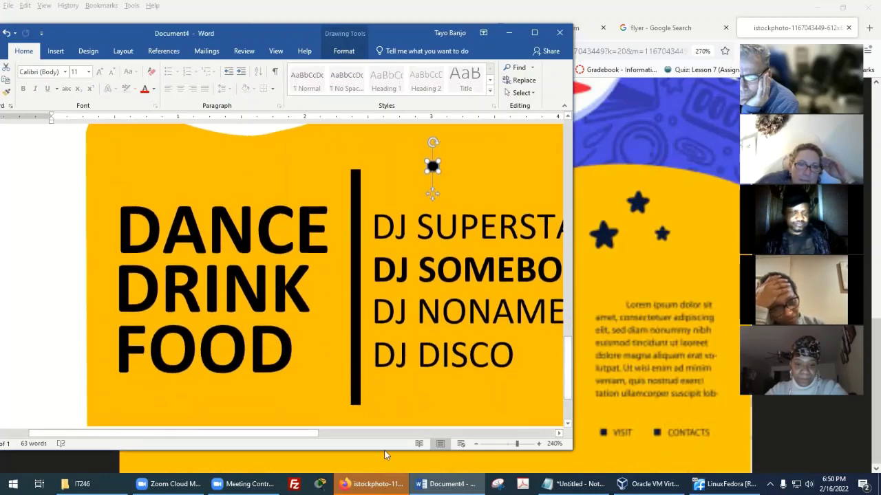
left_click_drag(308, 433, 462, 432)
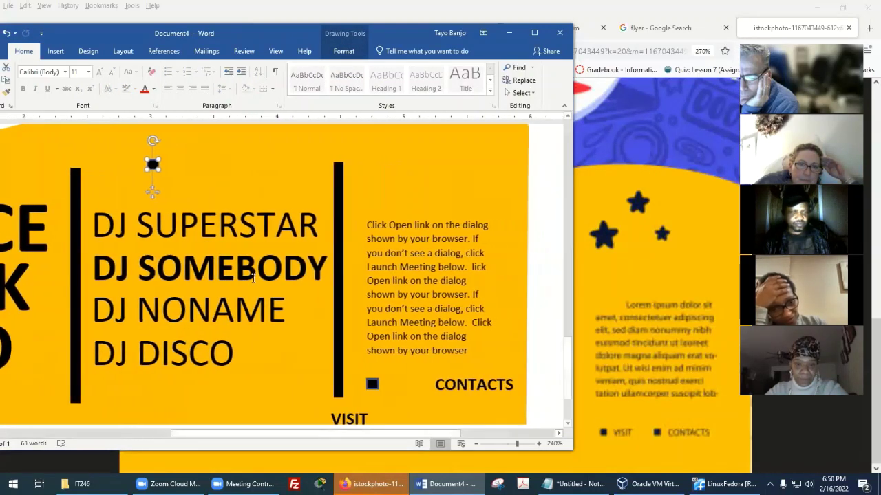
left_click_drag(151, 167, 429, 385)
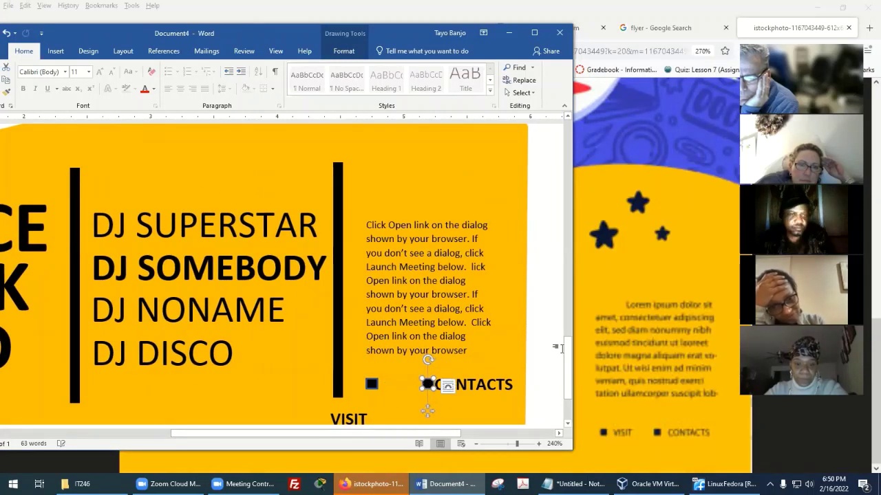
scroll(568, 368, "down", 2)
scroll(537, 340, "up", 18)
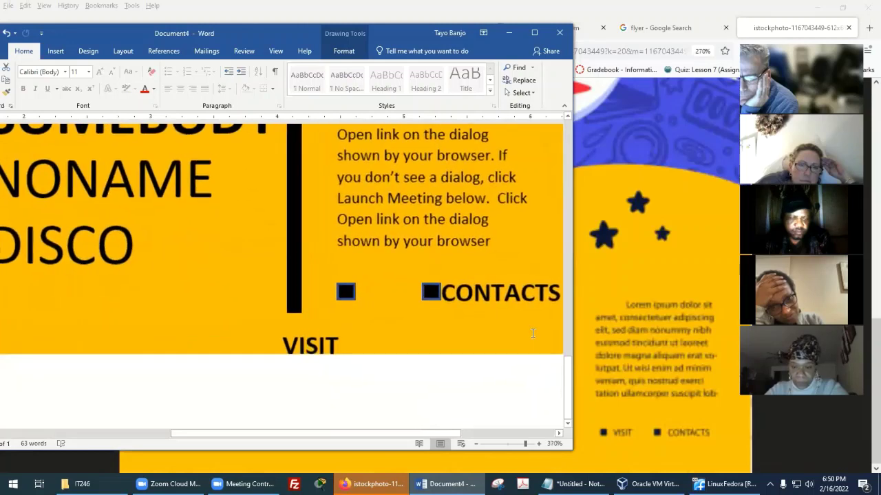
left_click_drag(429, 435, 450, 411)
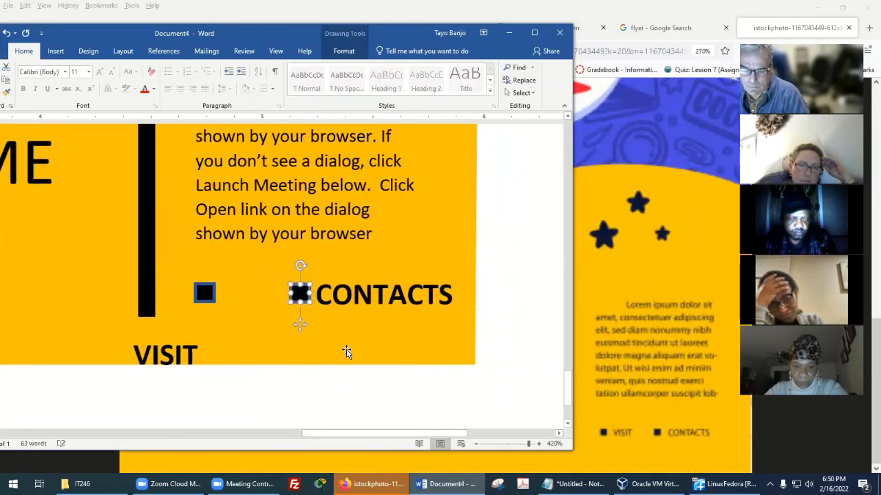
Move the VISIT label up between the two black squares, in line with the CONTACTS label.
left_click(176, 356)
left_click_drag(197, 325, 282, 268)
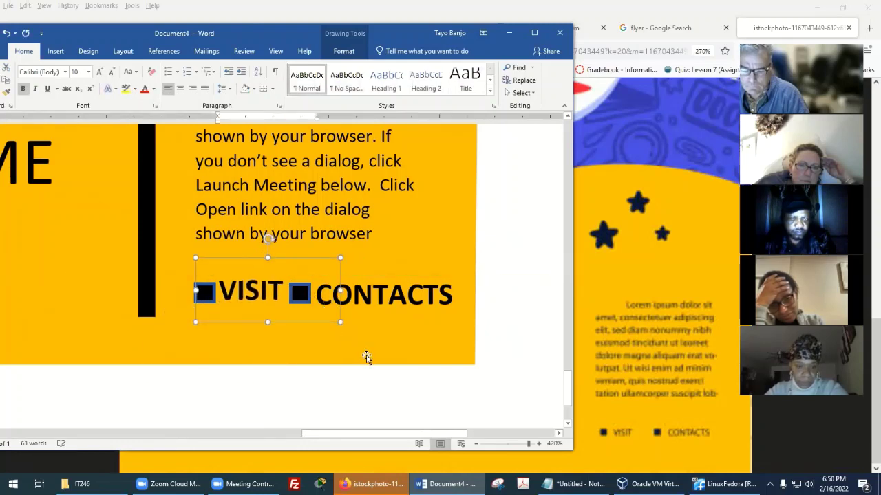
left_click(407, 294)
double_click(204, 297)
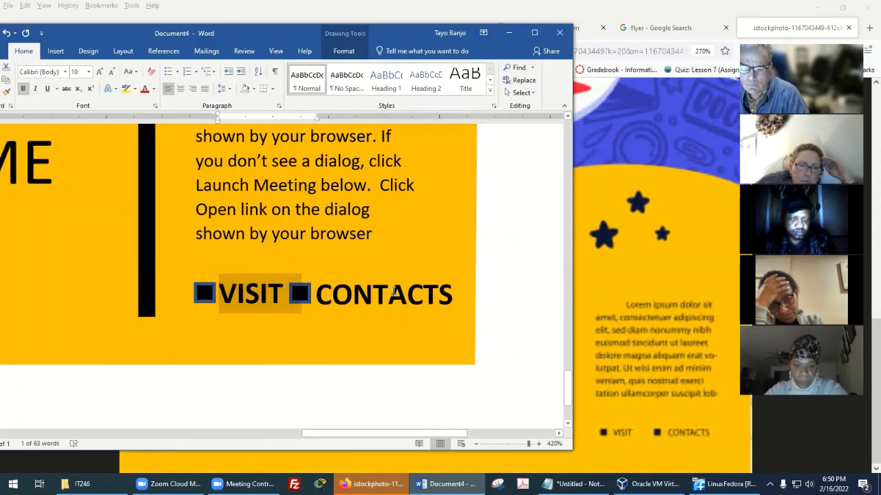
left_click(515, 305)
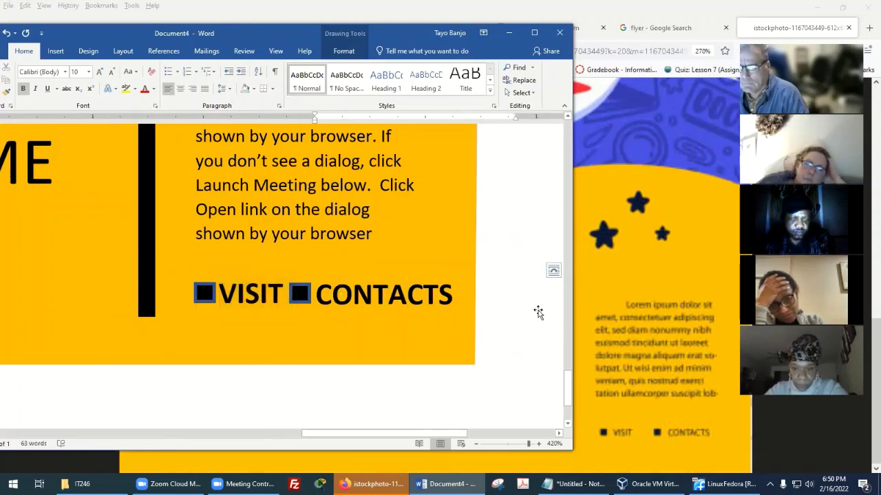
Narrow the CONTACTS text box to end near the yellow shape's edge, keeping the whole word readable.
scroll(485, 329, "down", 10, "ctrl")
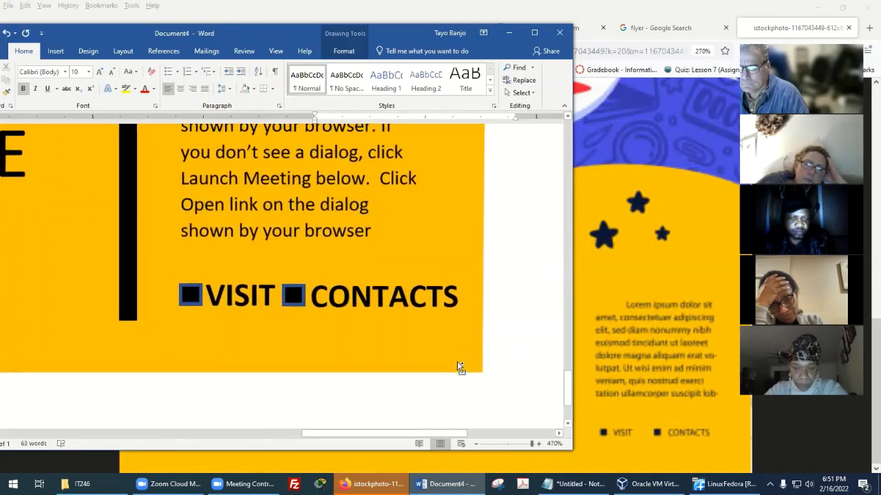
scroll(487, 313, "down", 20, "ctrl")
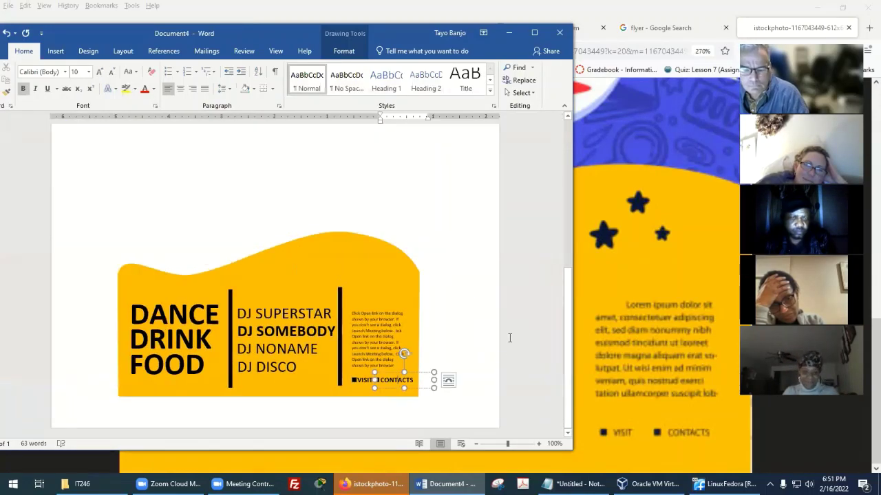
left_click(511, 366)
scroll(523, 371, "down", 5)
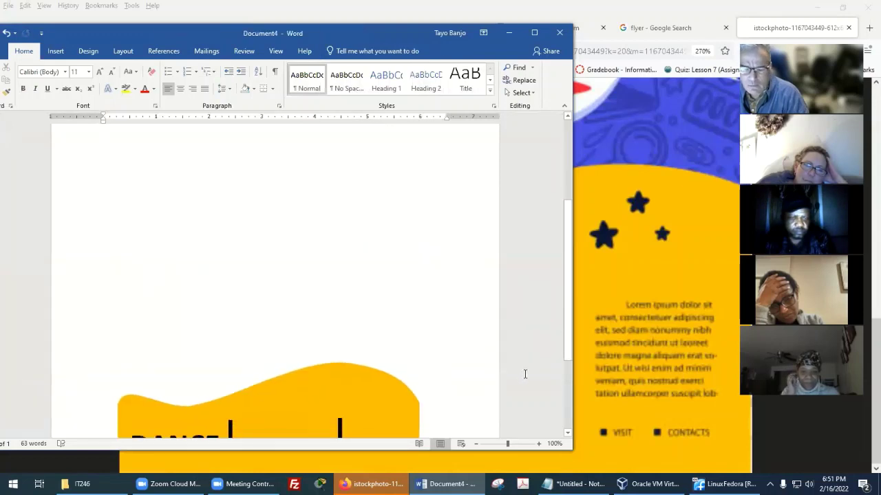
left_click(407, 377)
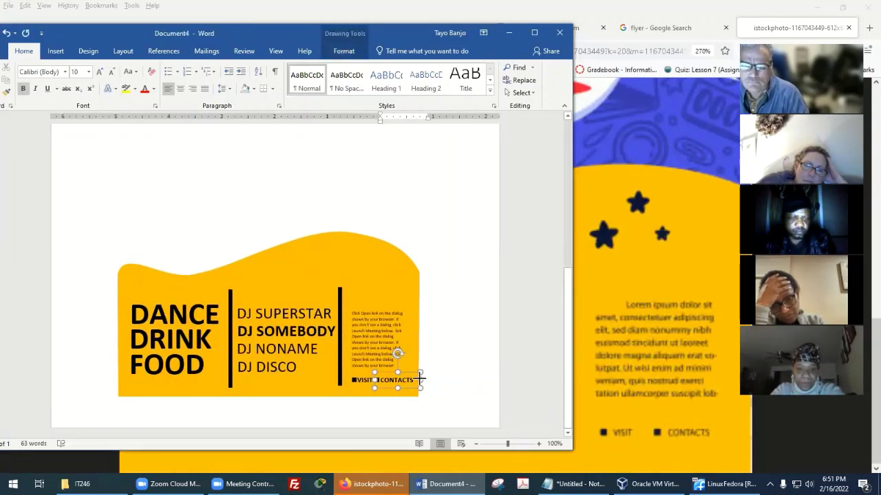
left_click_drag(420, 377, 418, 377)
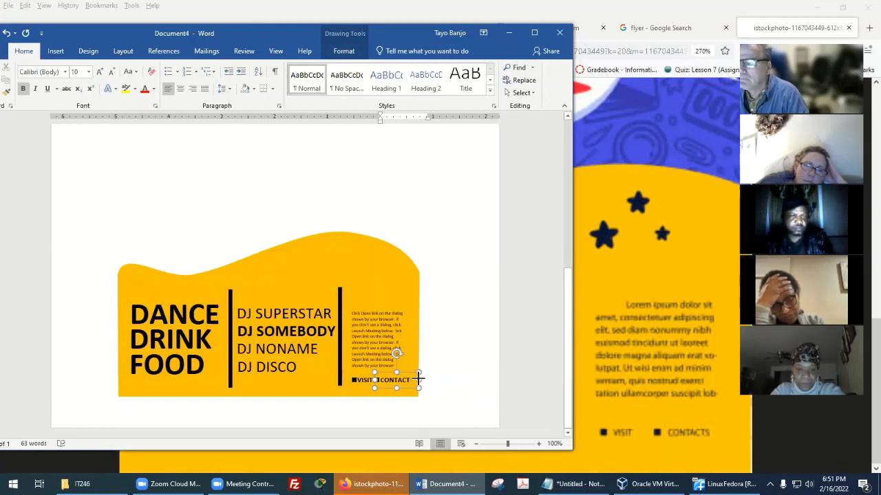
left_click(513, 375)
scroll(513, 374, "down", 5)
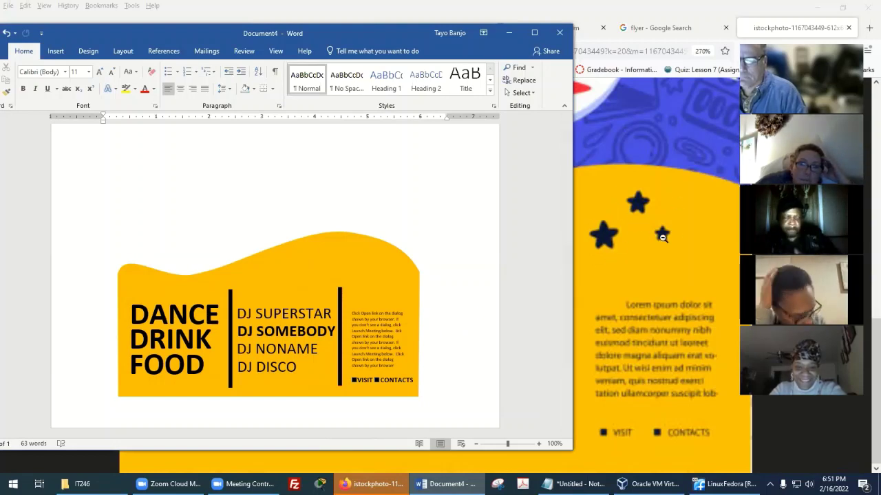
Draw a seven-point star about 1.37" high and 1.44" wide over the yellow shape's upper corner and fill it black.
left_click(51, 50)
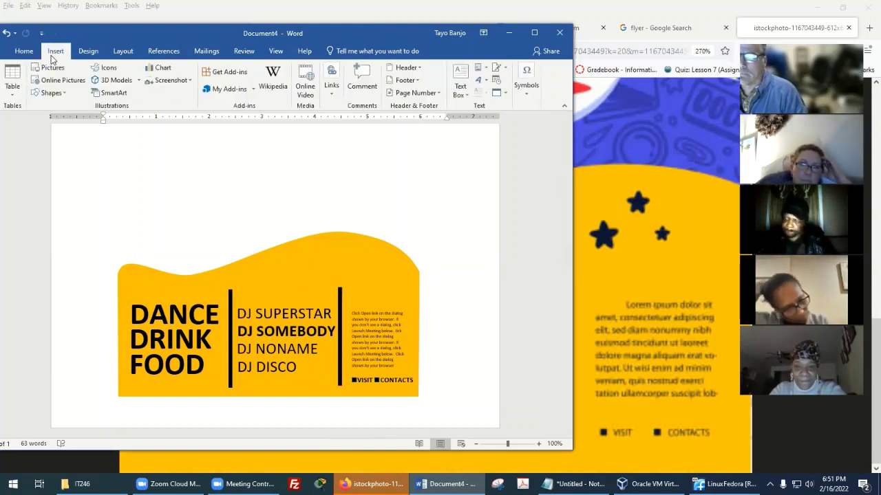
left_click(51, 92)
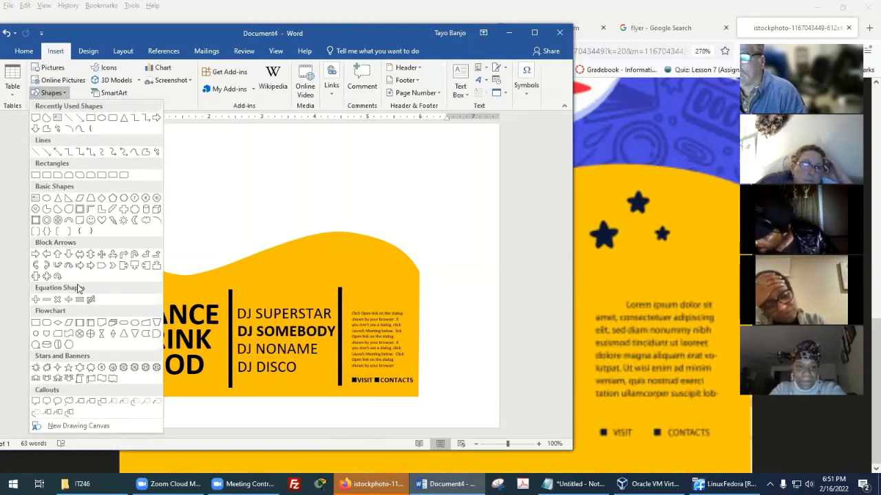
left_click(92, 370)
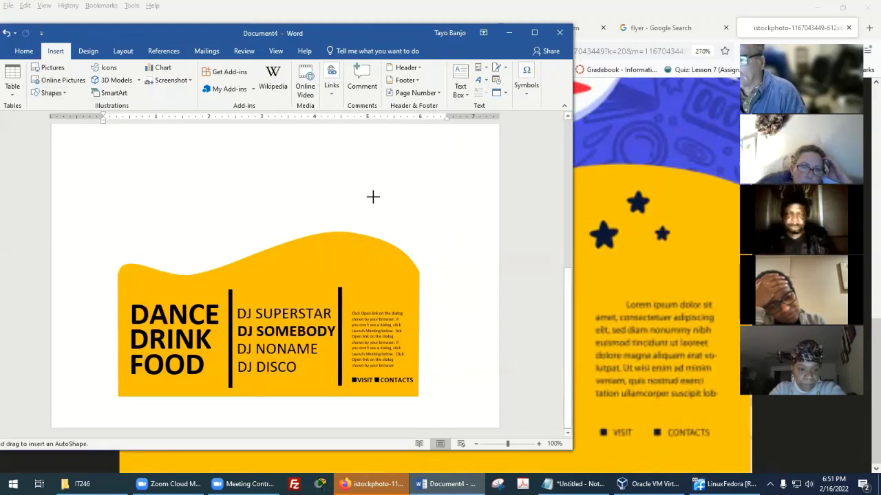
mouse_move(369, 188)
left_mouse_down()
mouse_move(445, 243)
mouse_move(433, 261)
mouse_move(443, 259)
left_mouse_up()
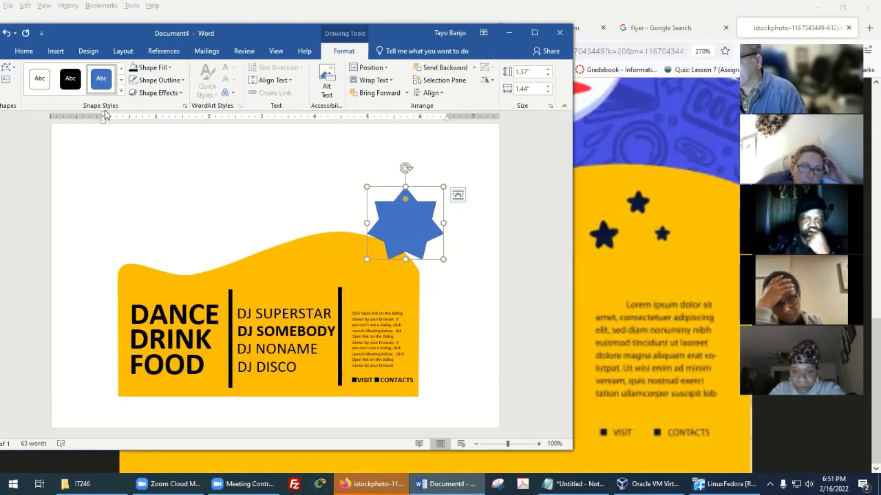
left_click(154, 69)
left_click(143, 97)
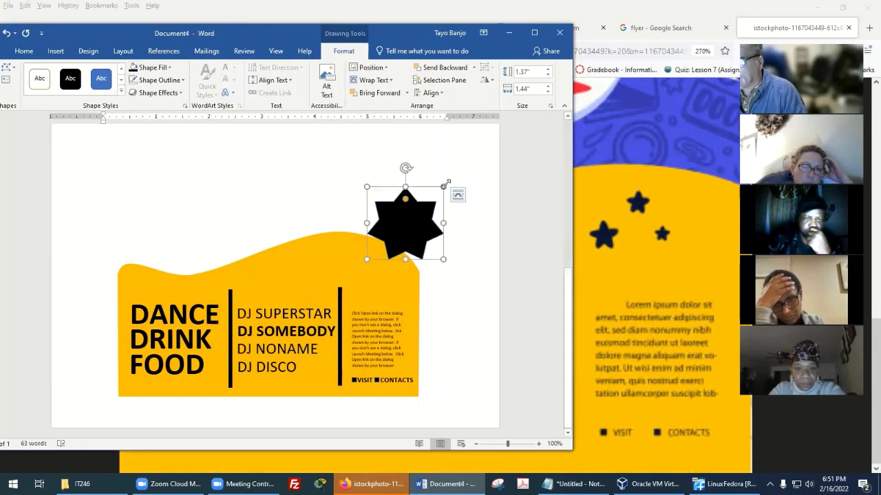
Place the star above the small paragraph, shrunk to about 0.31" by 0.32", with no outline.
left_click_drag(445, 184, 359, 323)
scroll(482, 256, "up", 5)
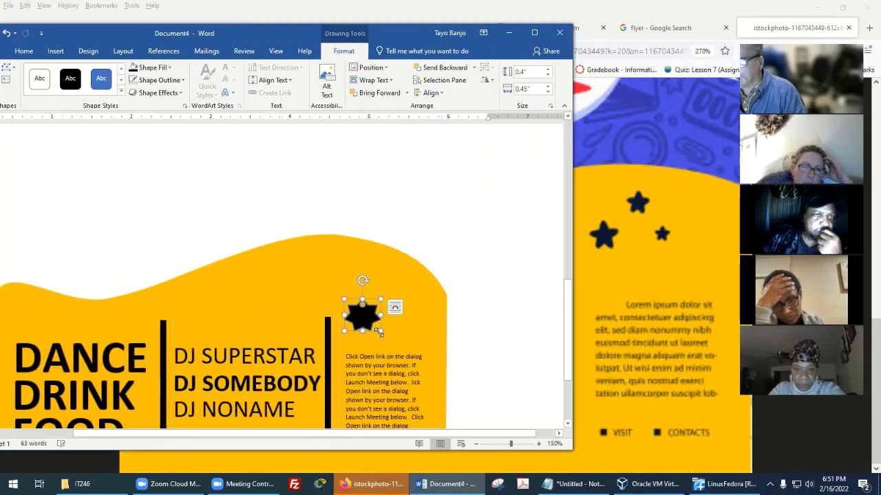
left_click(160, 79)
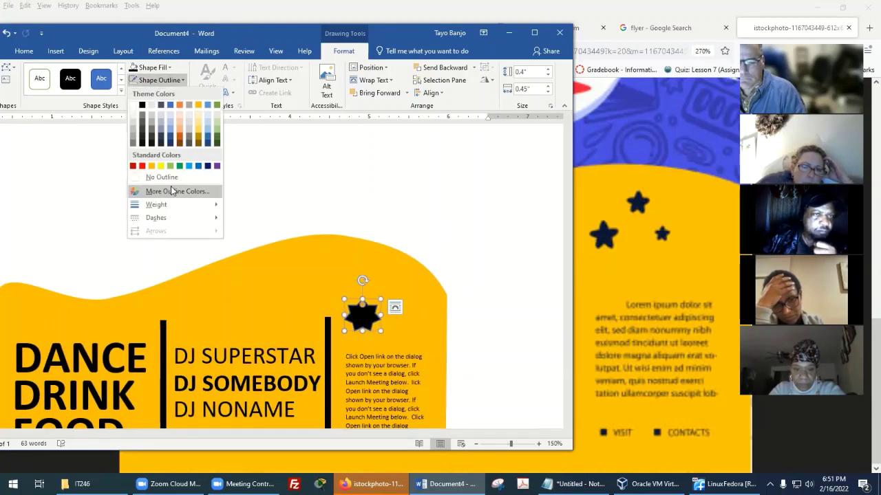
left_click(172, 178)
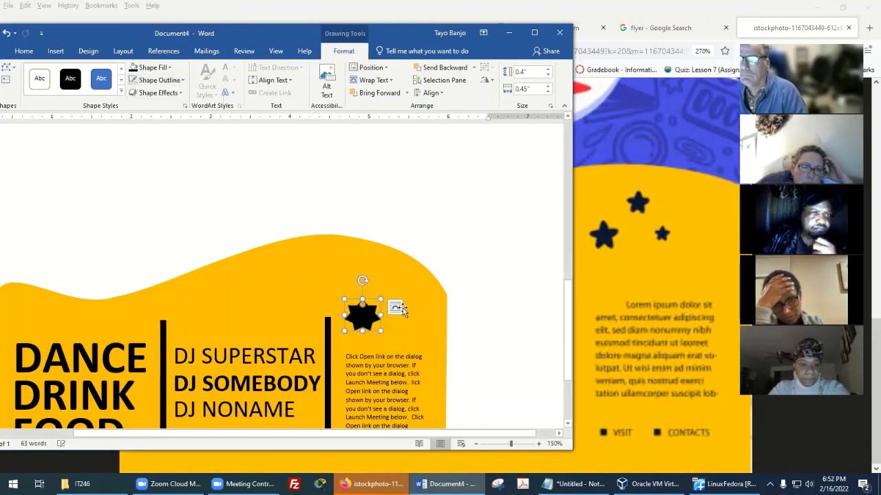
left_click_drag(371, 328, 369, 325)
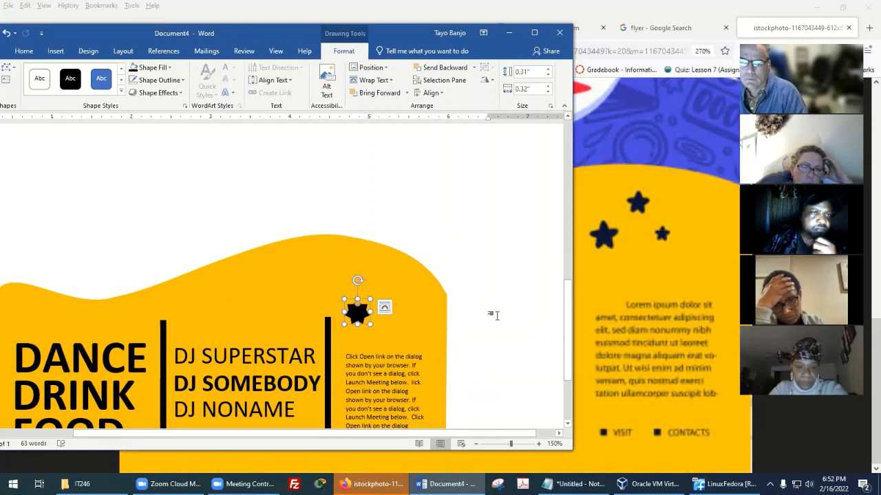
Add two smaller copies of the star and arrange all three as a cluster above the small paragraph.
key("ctrl+v")
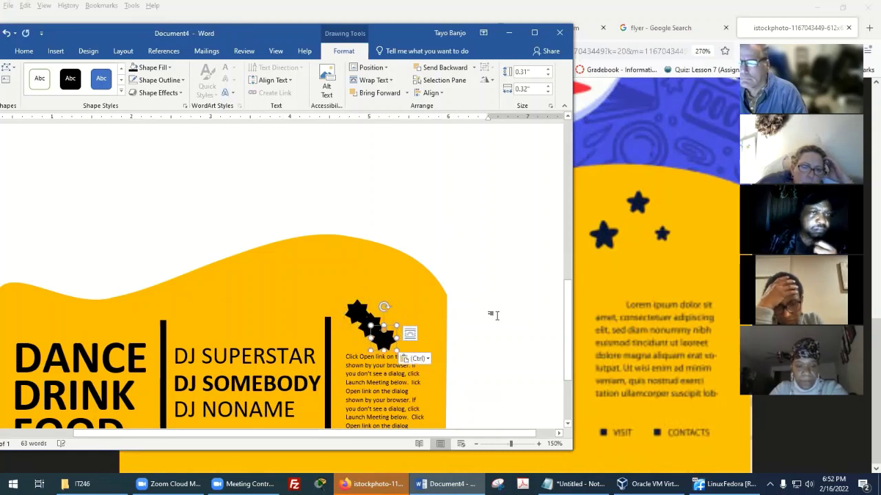
left_click_drag(382, 319, 411, 302)
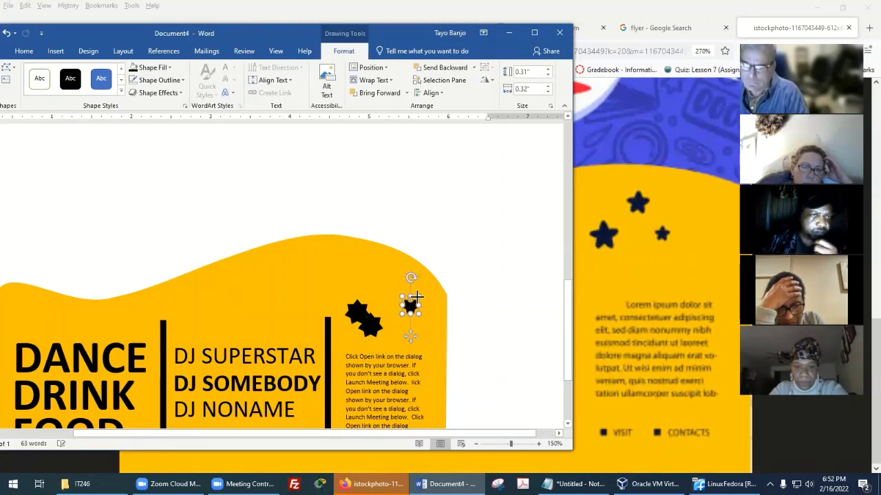
left_click_drag(370, 326, 390, 278)
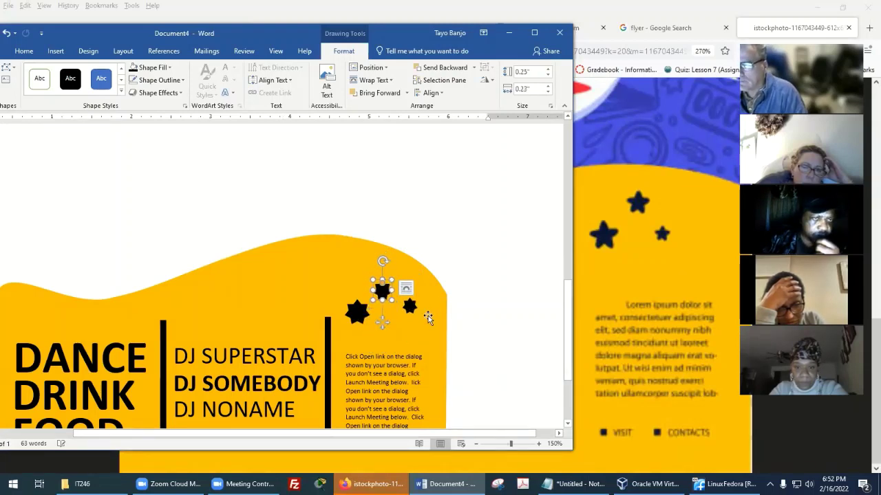
left_click(475, 321)
scroll(476, 321, "up", 4)
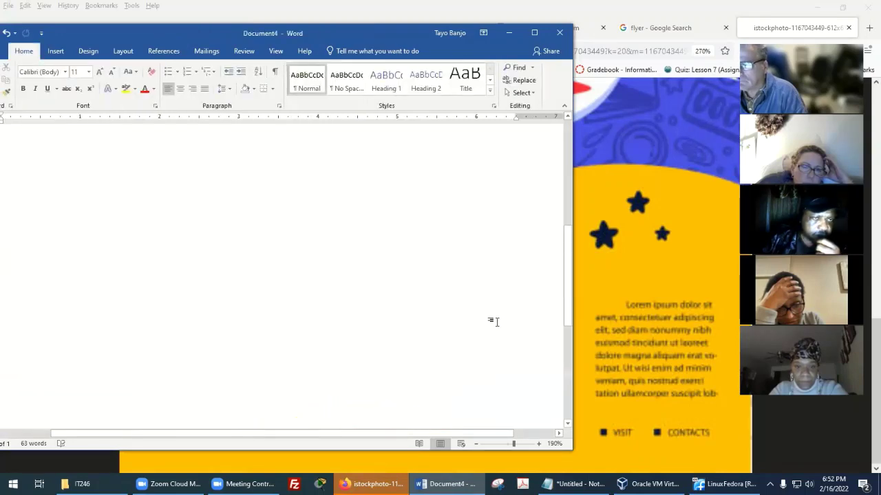
scroll(496, 319, "down", 19)
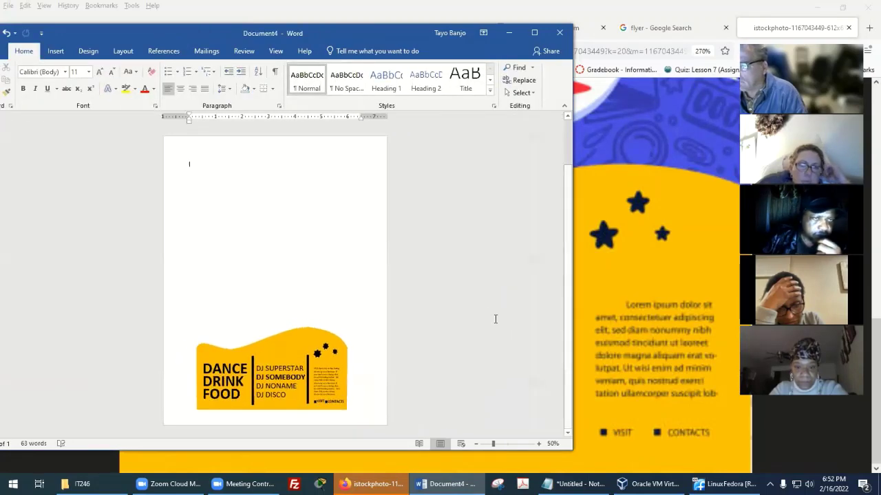
scroll(494, 319, "up", 2)
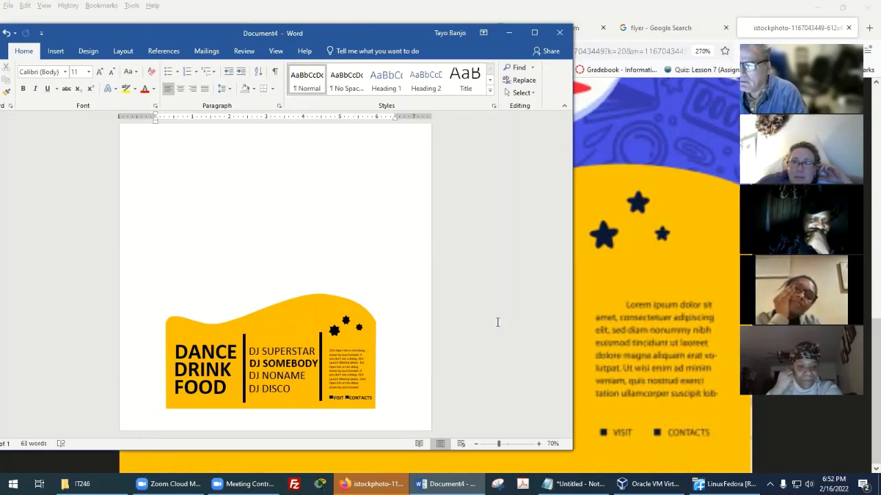
left_click(64, 53)
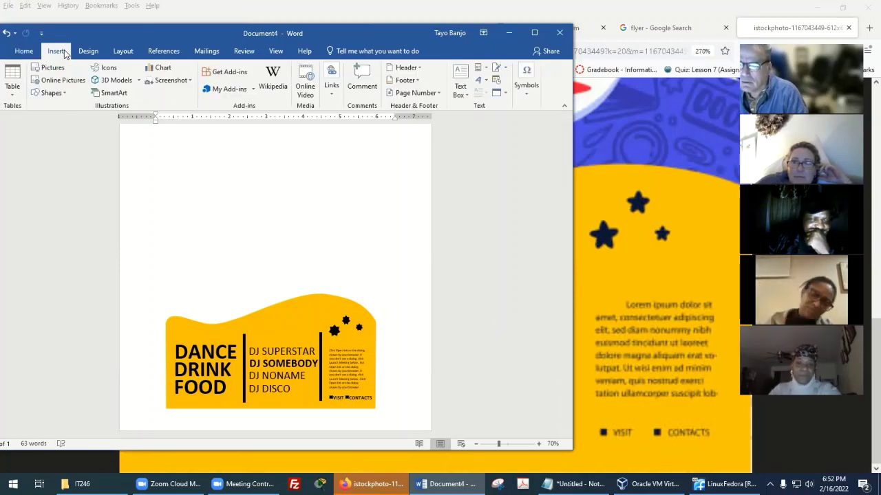
left_click(52, 93)
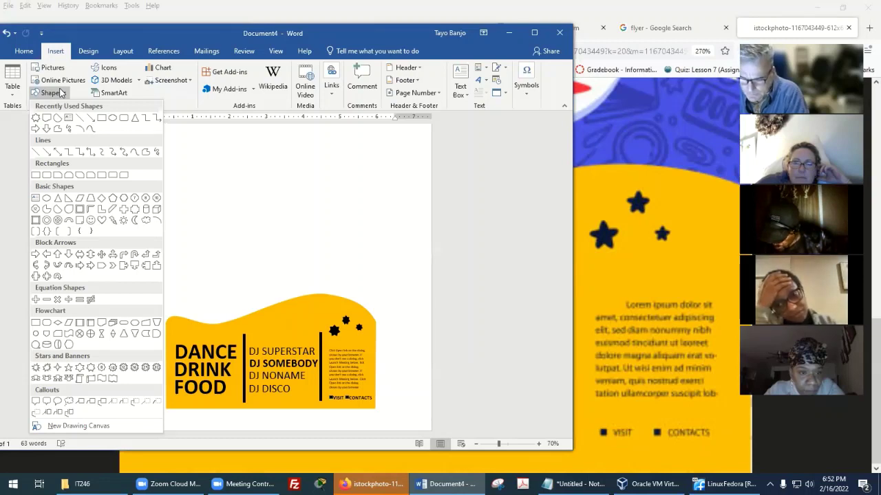
left_click(385, 297)
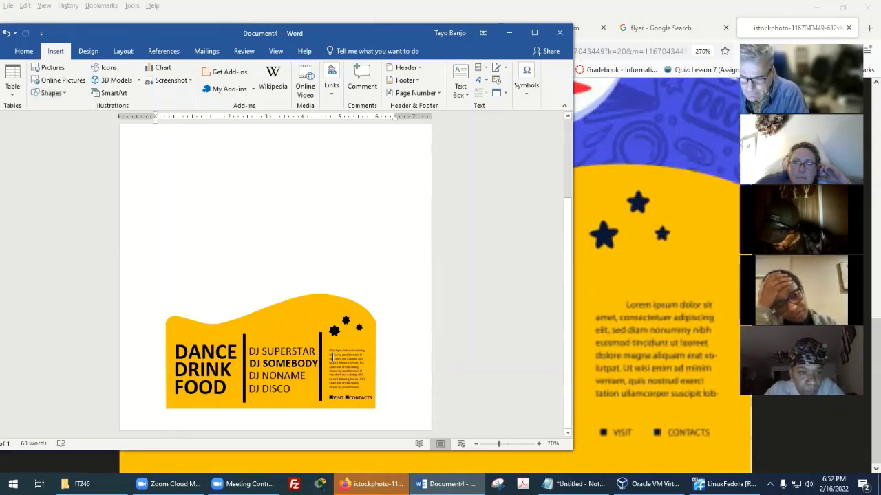
left_click_drag(331, 357, 245, 342)
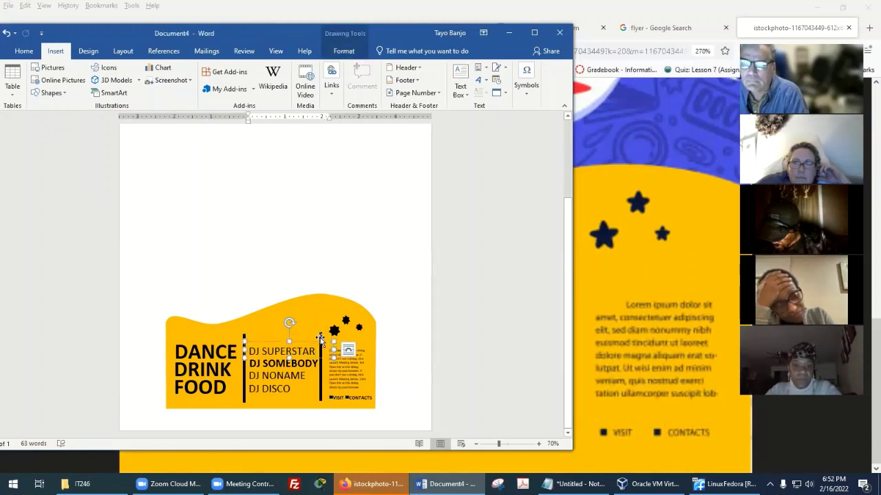
left_click(320, 338)
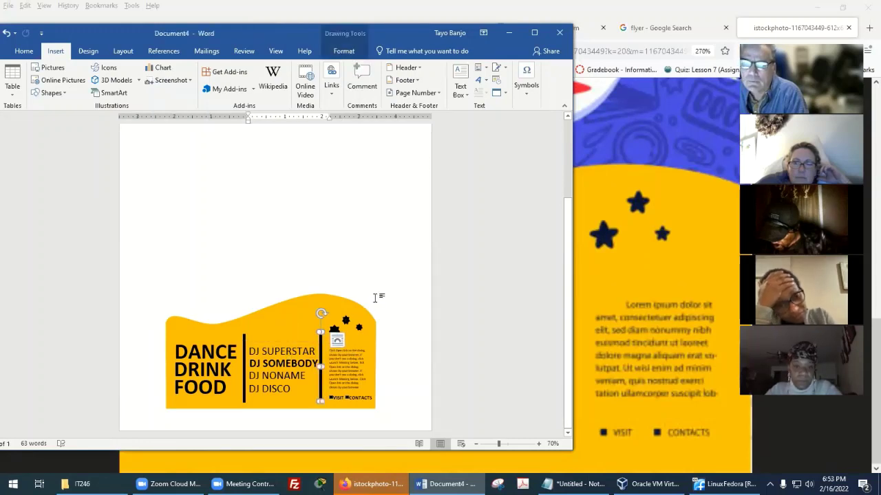
left_click(431, 296)
scroll(461, 300, "up", 2)
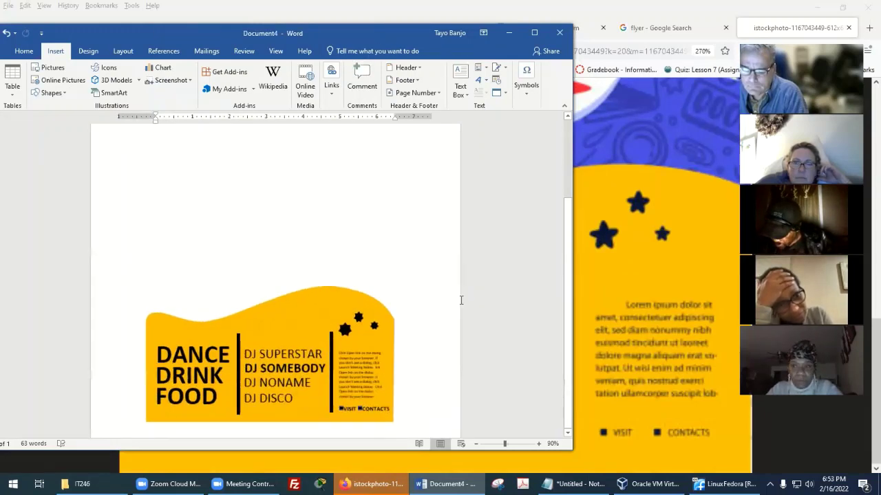
Fit the whole reference flyer in the browser view and shrink that window so it sits beside the document.
scroll(461, 300, "down", 5)
left_click(712, 293)
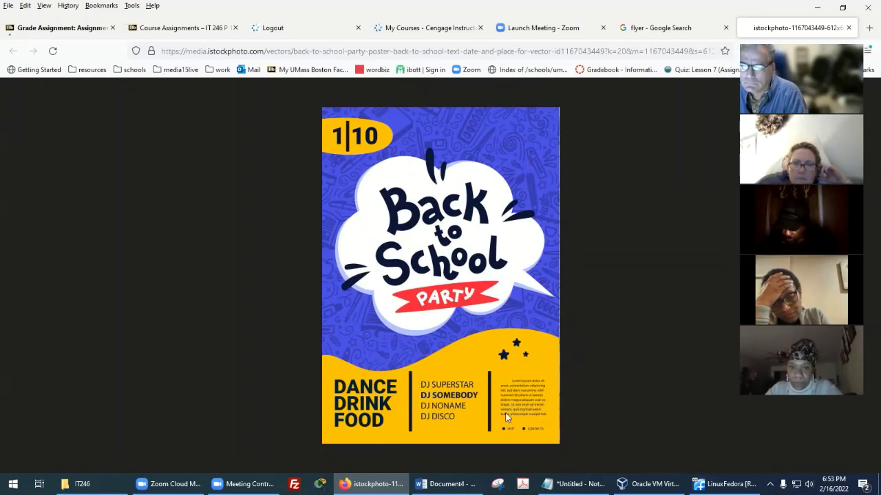
left_click(729, 483)
left_click(729, 483)
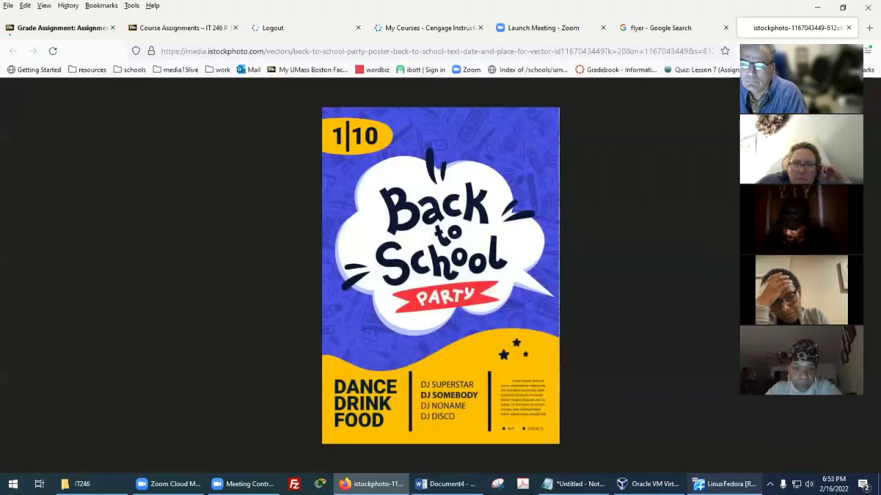
left_click(444, 484)
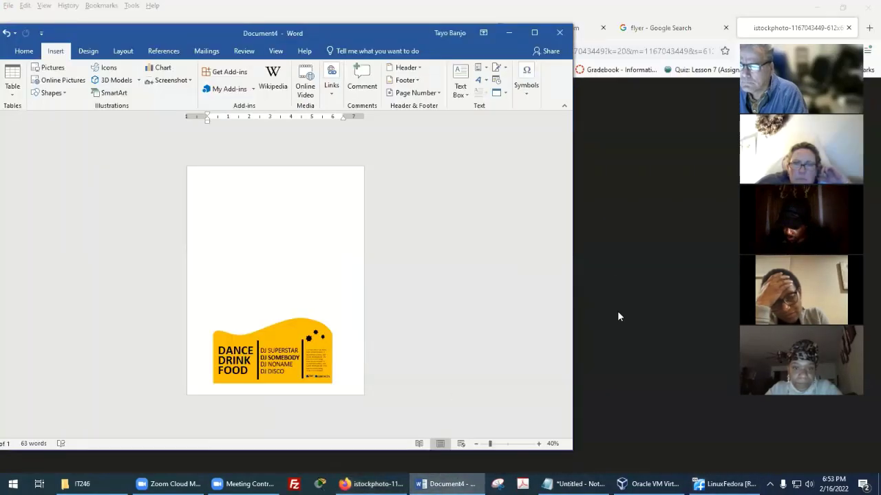
left_click(842, 7)
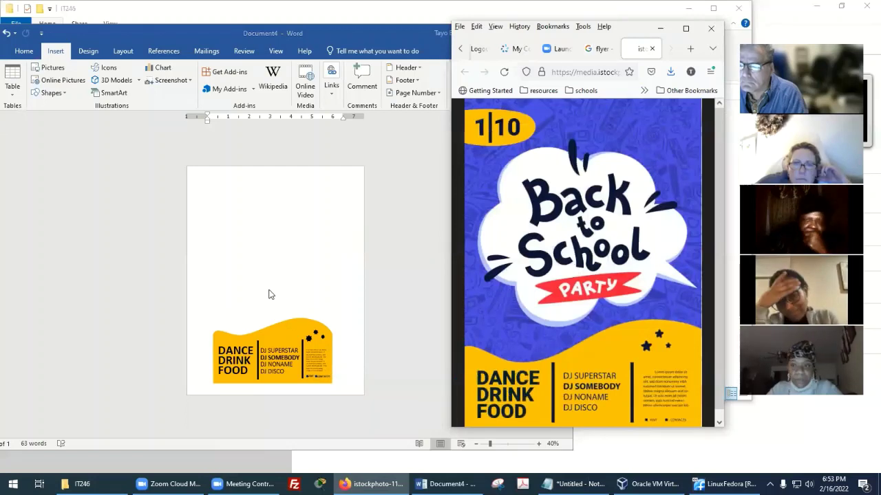
Compare the empty upper part of the page with the flyer's blue patterned background.
scroll(326, 300, "up", 3, "ctrl")
scroll(397, 307, "down", 2)
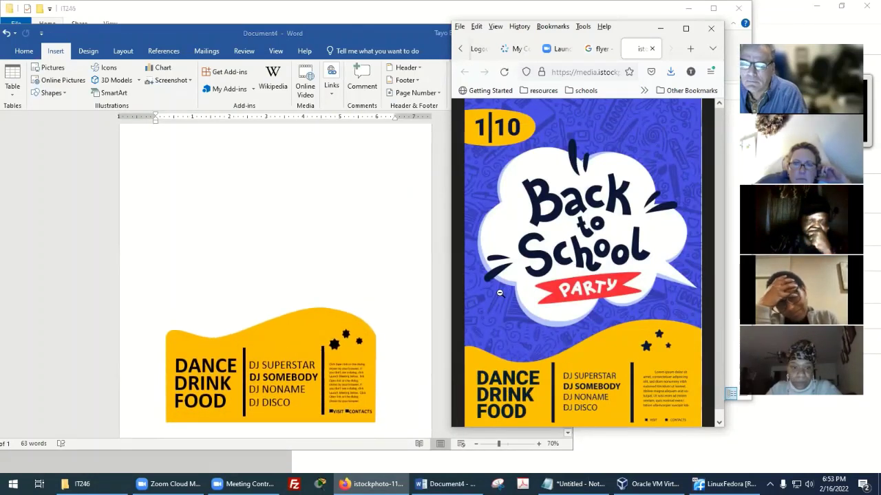
scroll(406, 280, "up", 2)
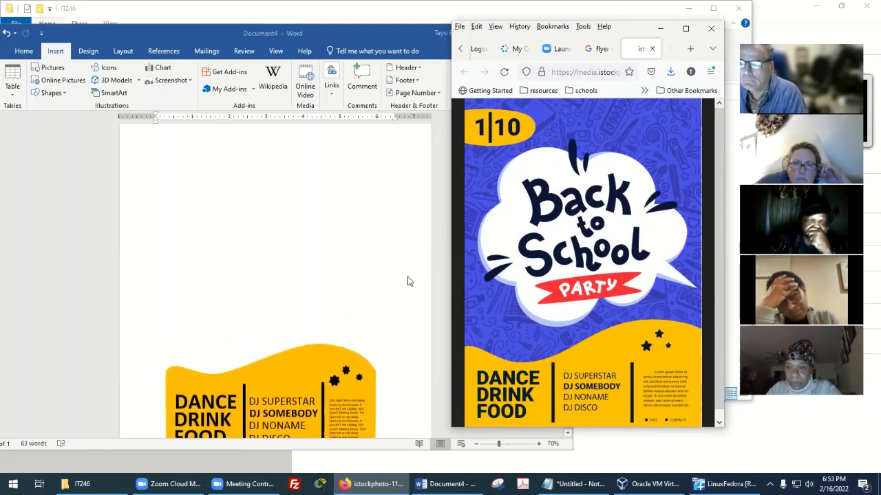
scroll(407, 281, "up", 3)
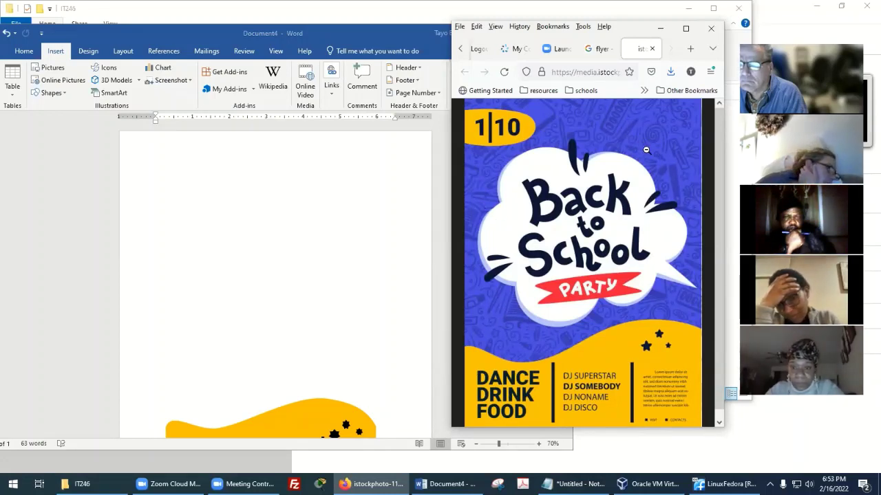
scroll(648, 149, "down", 1)
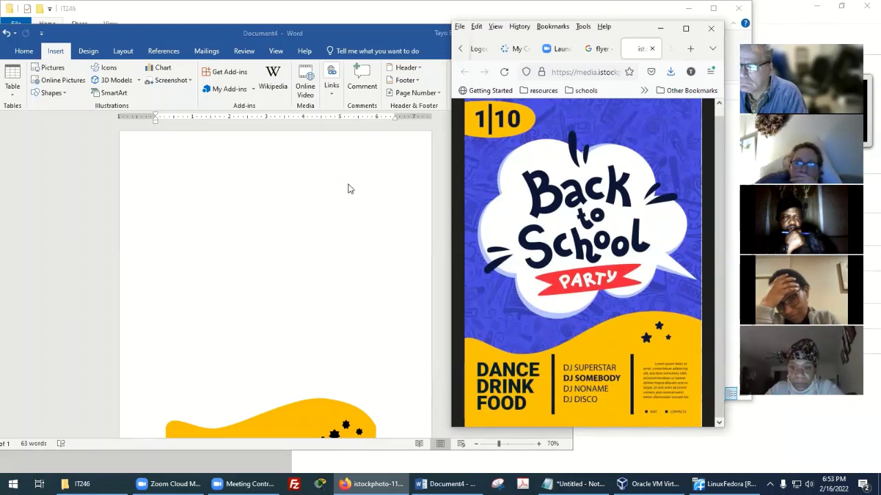
scroll(346, 180, "down", 1)
scroll(346, 190, "up", 1)
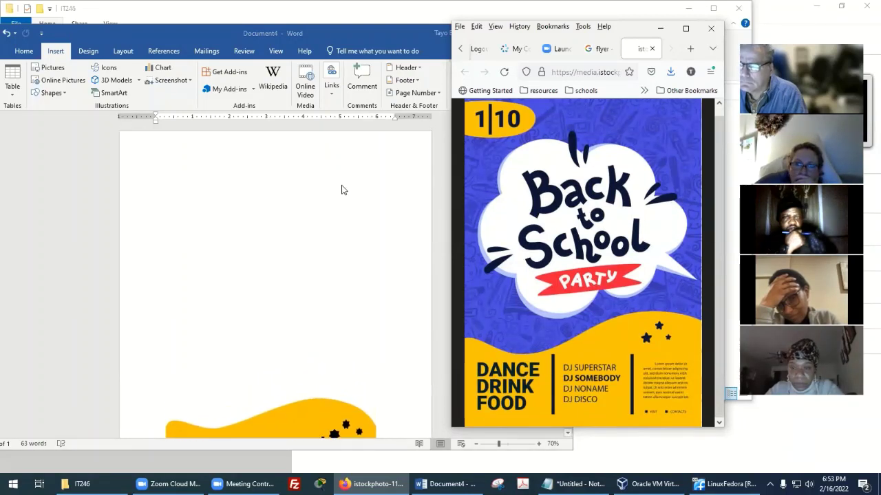
Search online pictures for BLUE WALLPAPER.
left_click(61, 83)
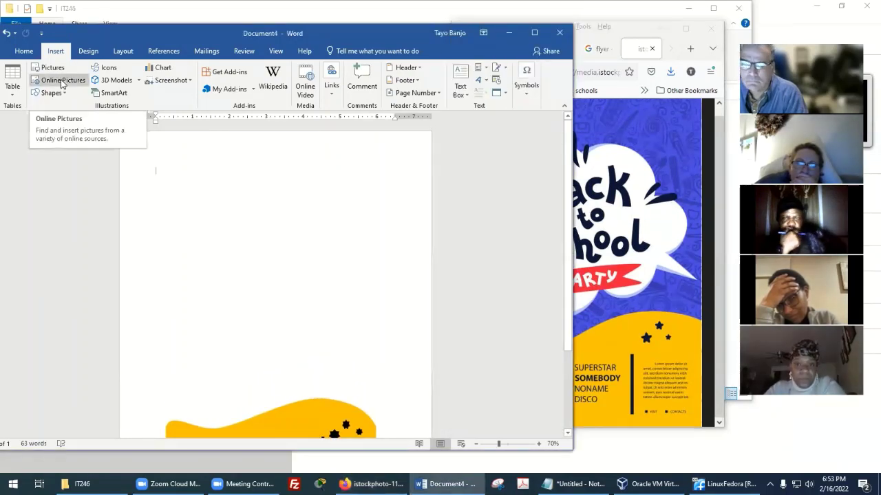
left_click(63, 81)
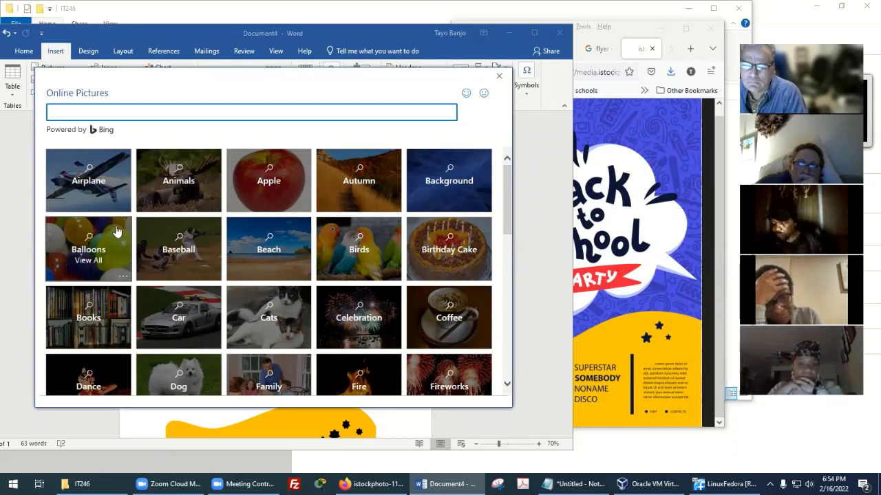
type("BLUE ")
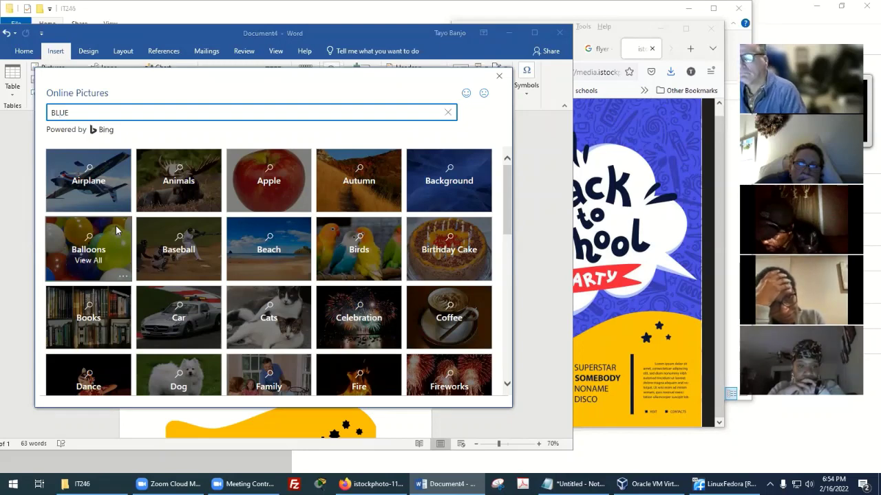
type("WALLPAPER")
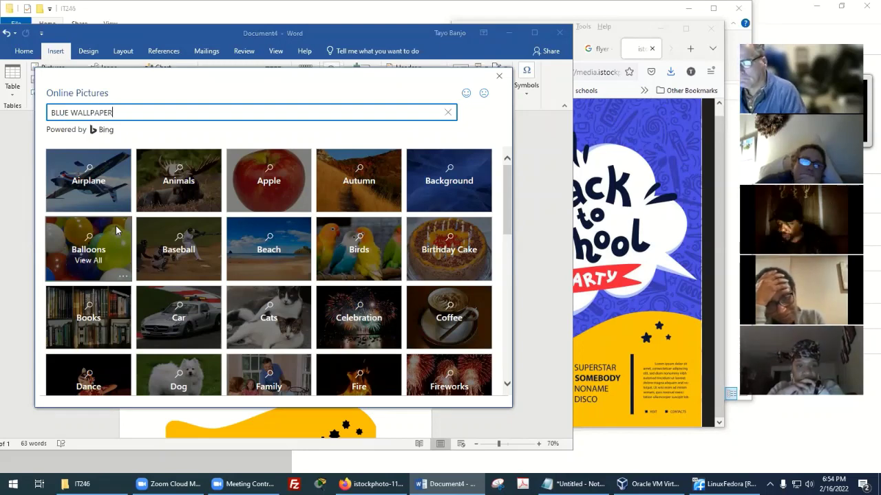
key("Return")
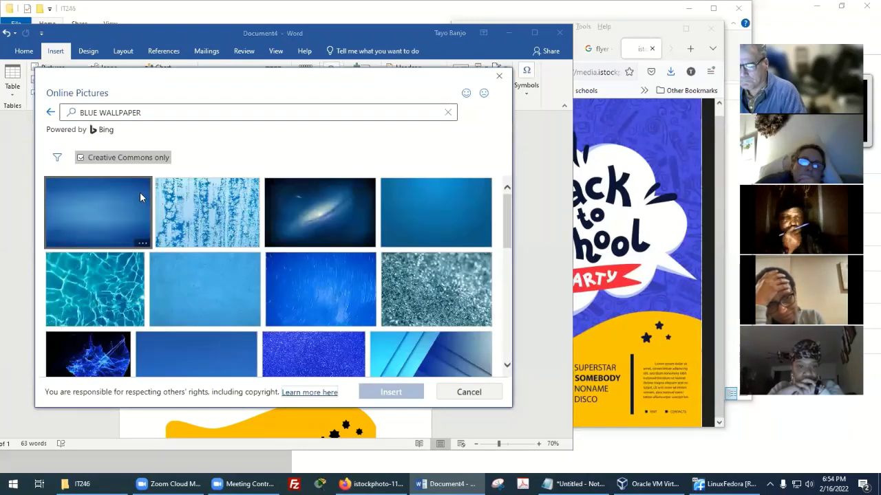
Insert the dark blue wallpaper picture with scattered light streaks from the online results.
scroll(371, 272, "down", 10)
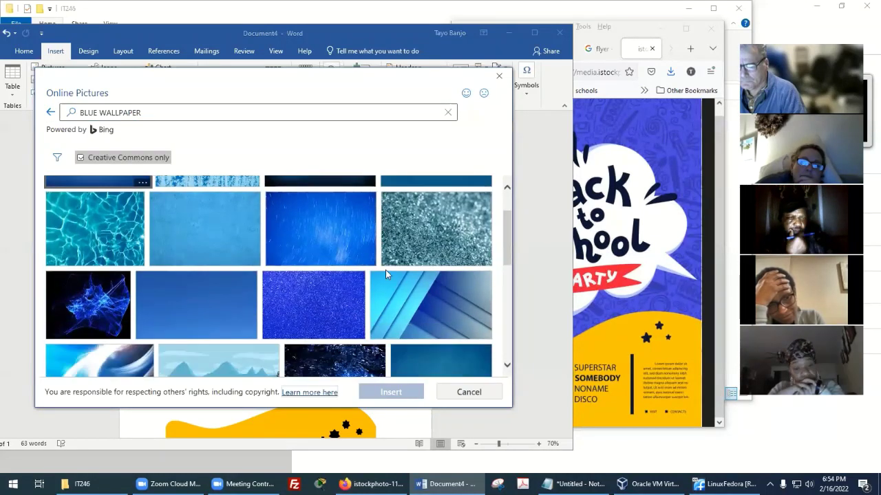
scroll(405, 273, "down", 4)
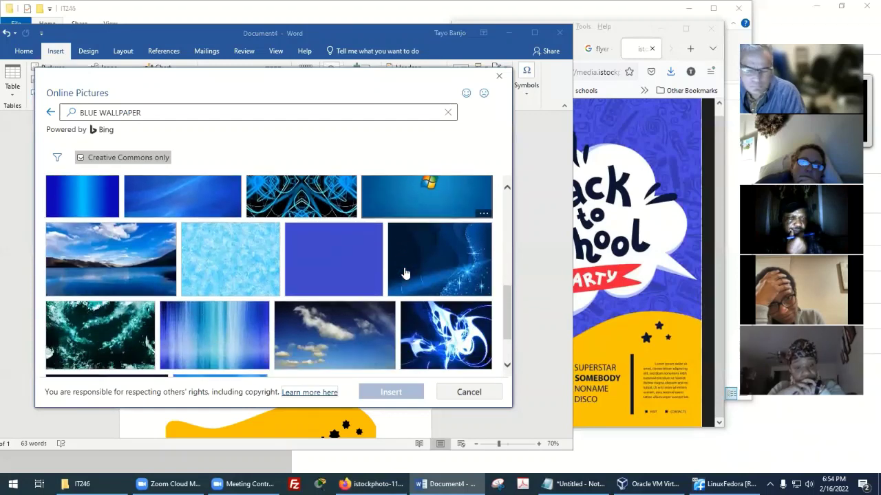
scroll(405, 273, "up", 1)
scroll(404, 274, "up", 6)
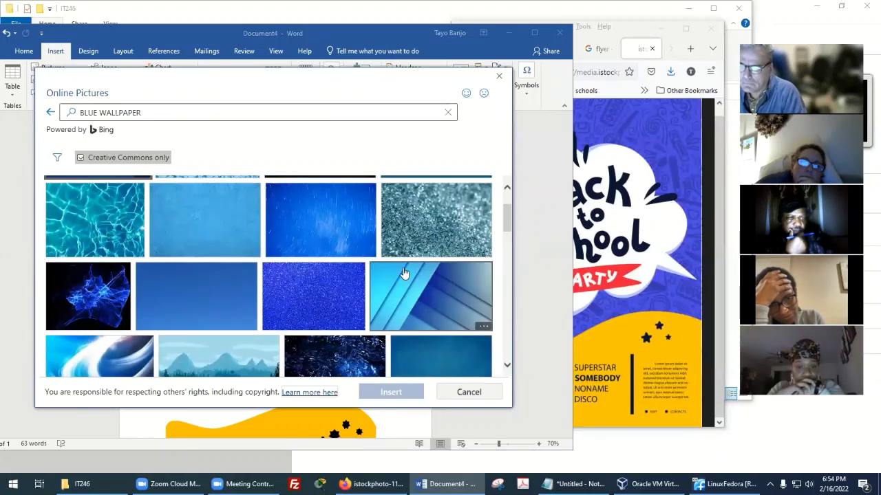
scroll(406, 272, "down", 1)
scroll(407, 273, "down", 1)
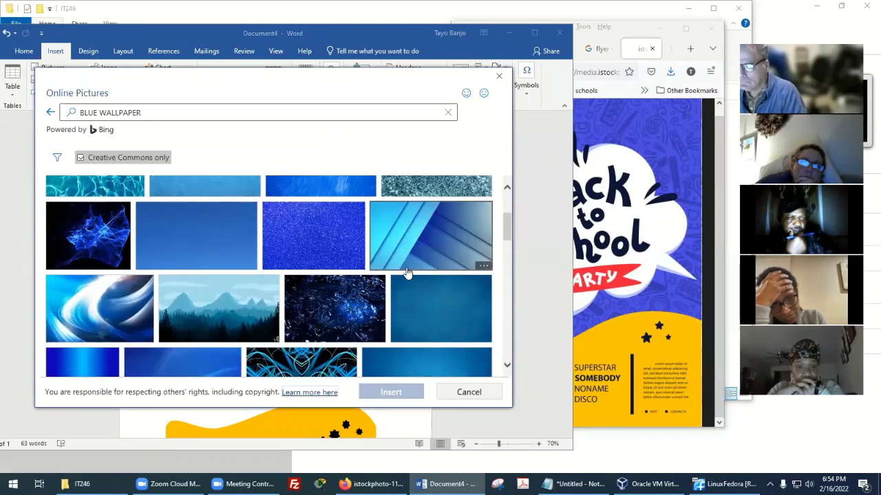
left_click(346, 305)
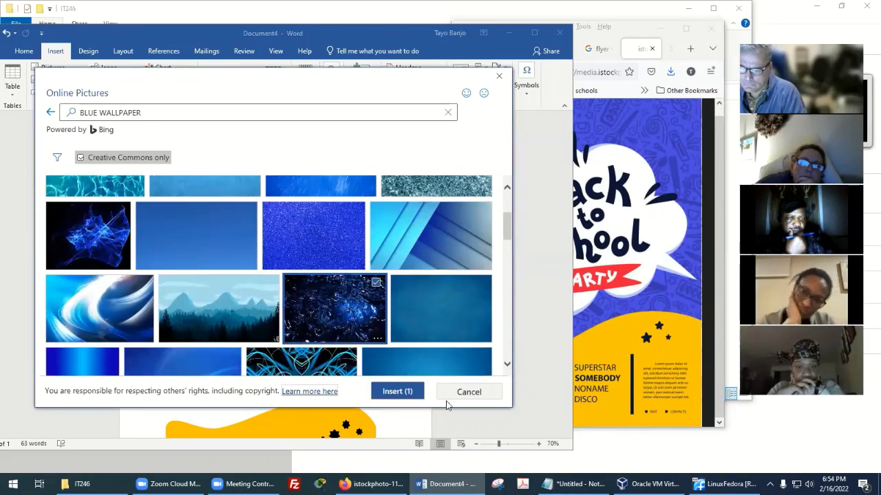
left_click(396, 391)
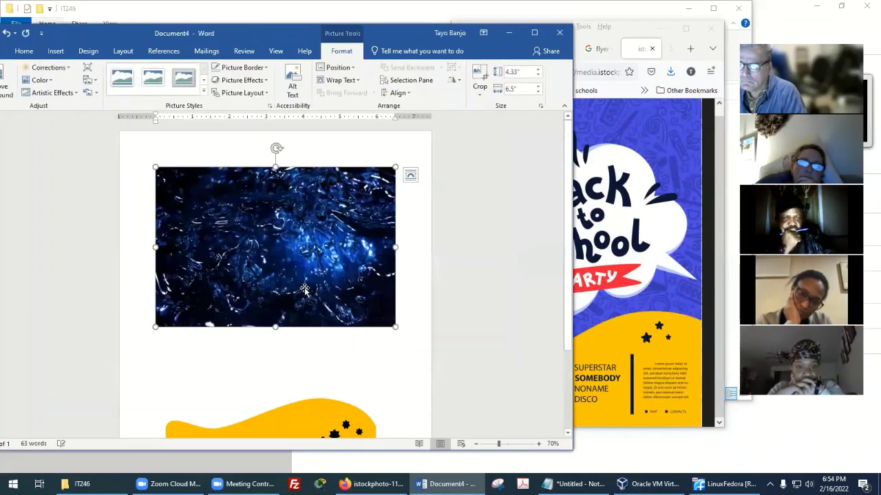
Stretch the picture down to the yellow shape, about 7.21" high, and narrow it to about 6.1" wide.
scroll(434, 286, "down", 1)
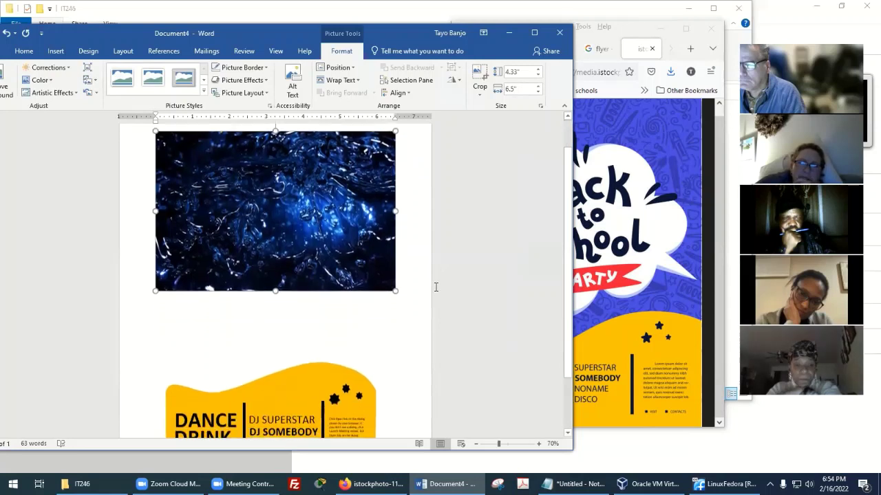
scroll(435, 287, "down", 1)
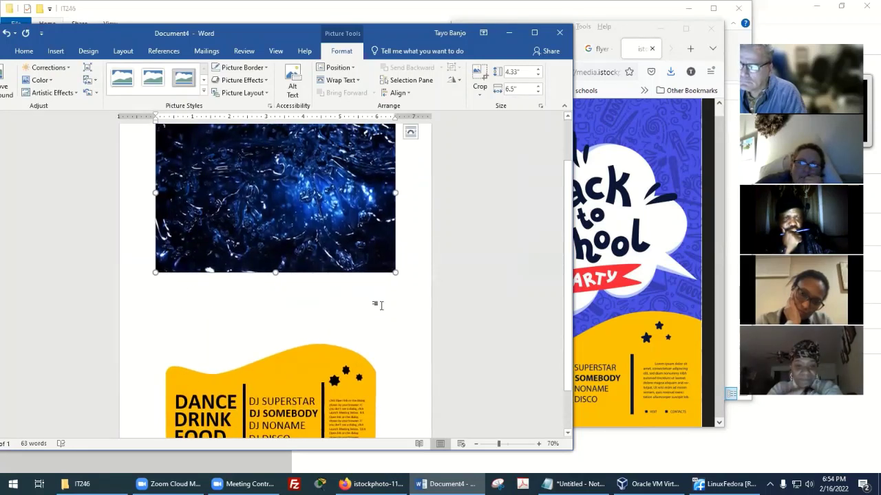
scroll(413, 310, "up", 1)
scroll(424, 310, "up", 1)
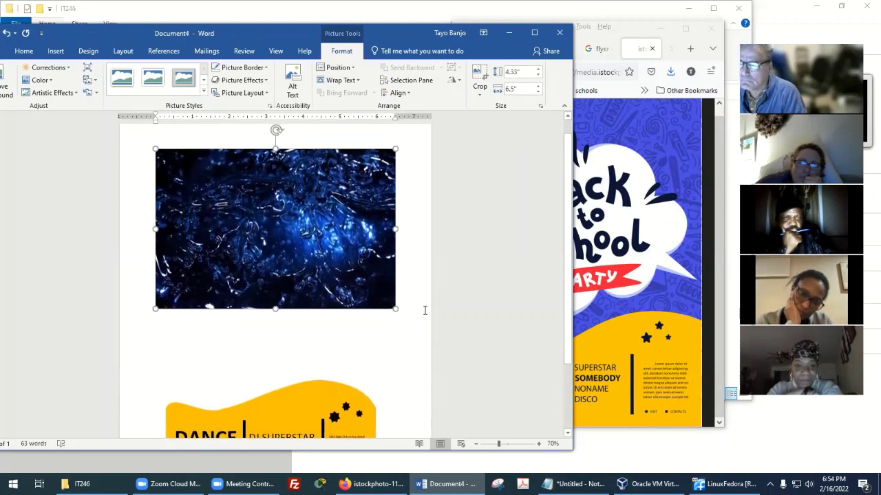
left_click_drag(275, 309, 259, 407)
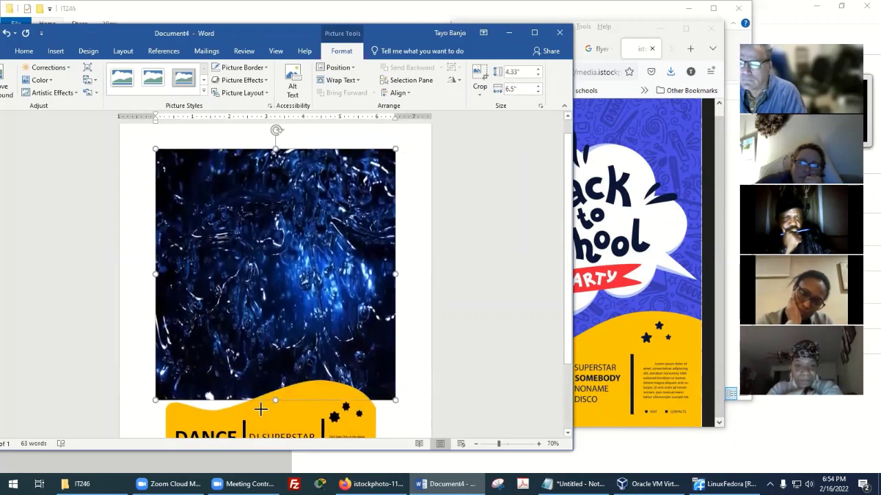
scroll(430, 310, "down", 3)
scroll(430, 310, "down", 2)
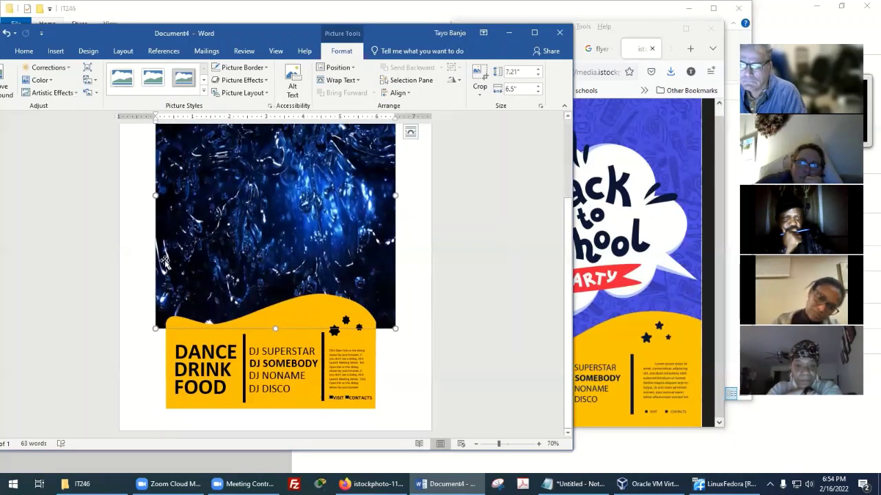
left_click_drag(159, 195, 174, 196)
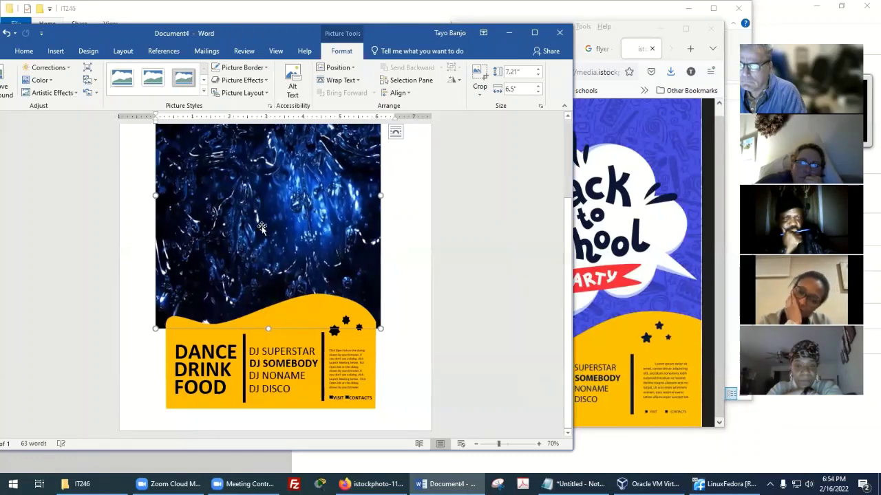
scroll(432, 270, "up", 1)
scroll(432, 270, "up", 3)
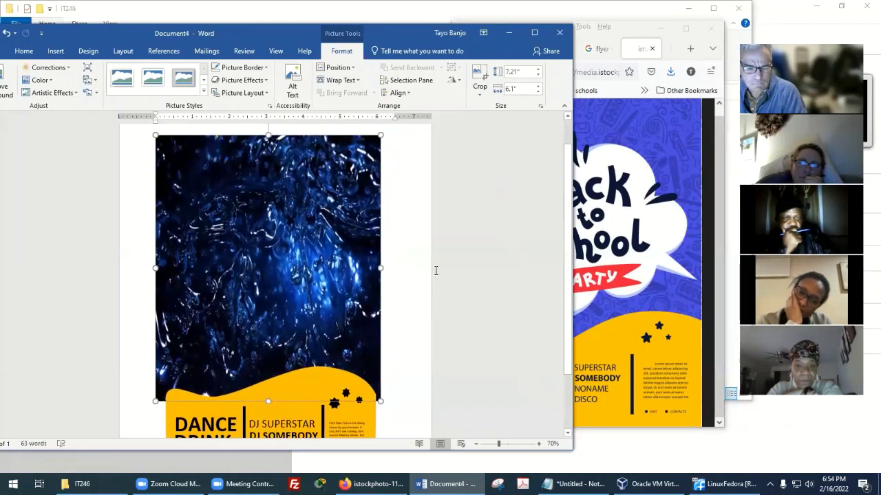
scroll(440, 272, "down", 4)
scroll(443, 272, "up", 2)
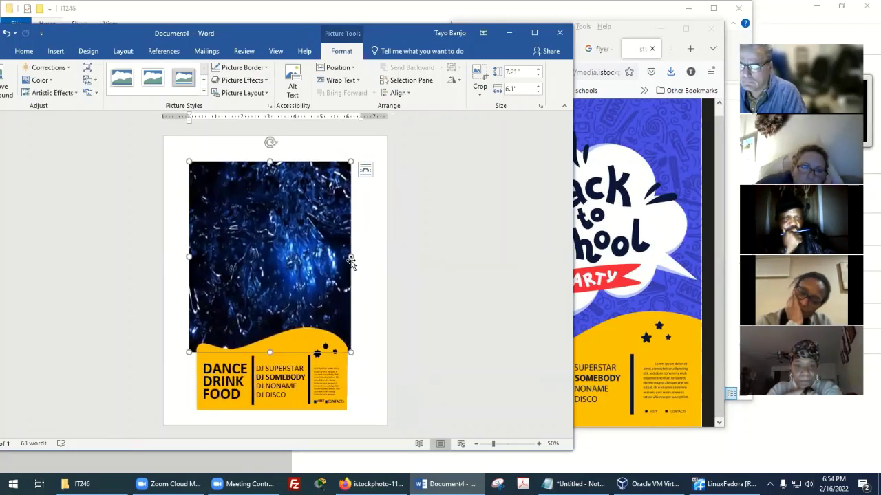
Try to reposition the picture, narrowed to about 4.1", over the yellow shape's width, and delete it.
key("ctrl+z")
left_click_drag(242, 264, 207, 277)
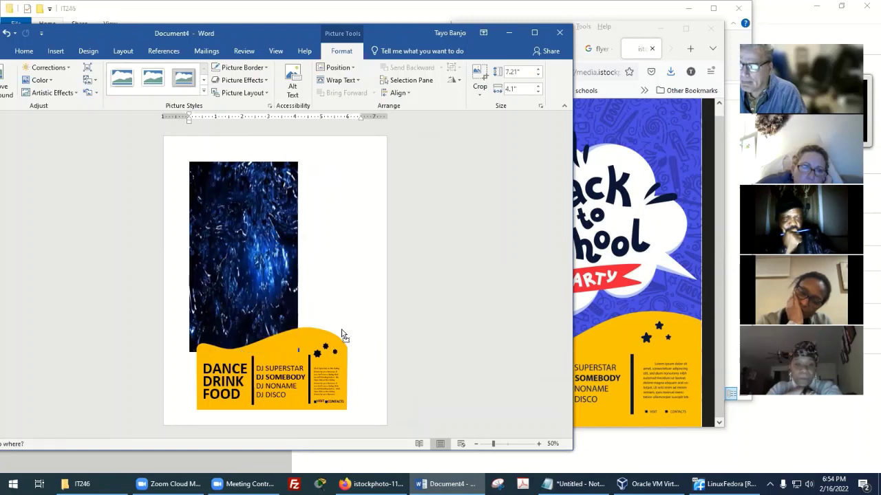
left_click_drag(301, 252, 276, 261)
left_click_drag(339, 272, 344, 279)
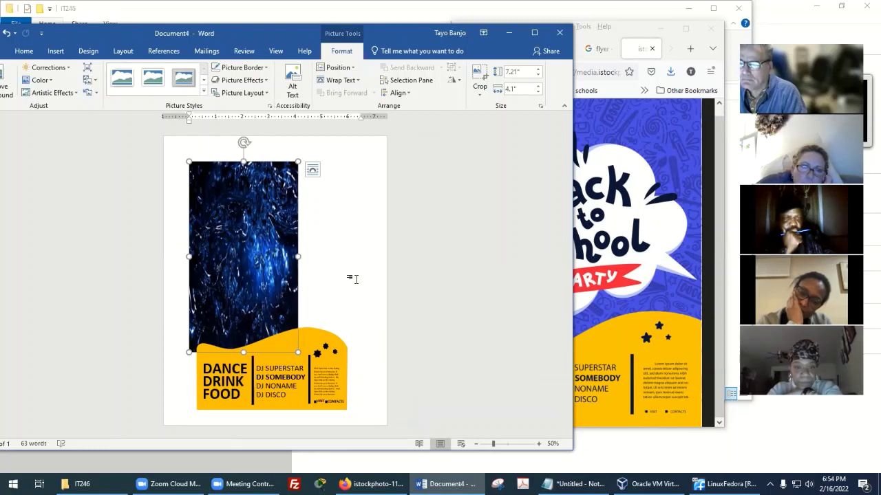
key("Delete")
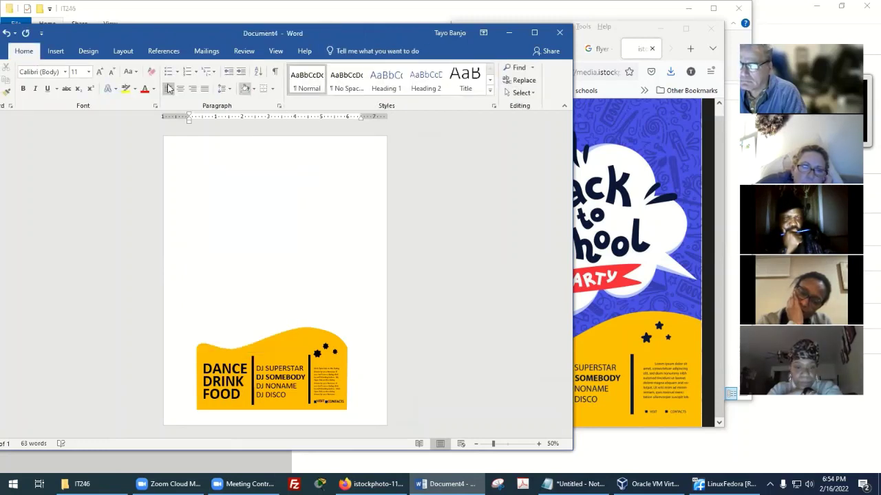
Draw a text box above the yellow section, about 5.98" high, overlapping its wavy top and matching its width.
left_click(59, 51)
left_click(459, 83)
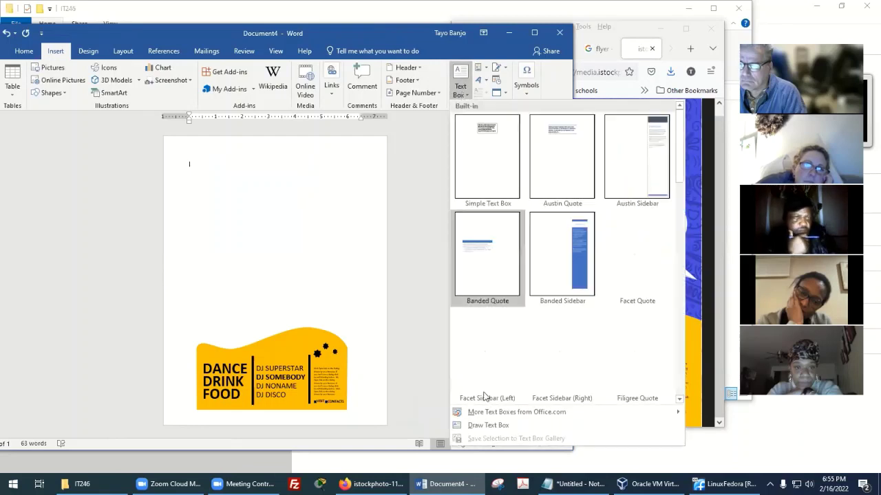
left_click(487, 425)
mouse_move(216, 201)
left_mouse_down()
mouse_move(314, 262)
mouse_move(329, 301)
left_mouse_up()
left_click_drag(273, 301, 252, 359)
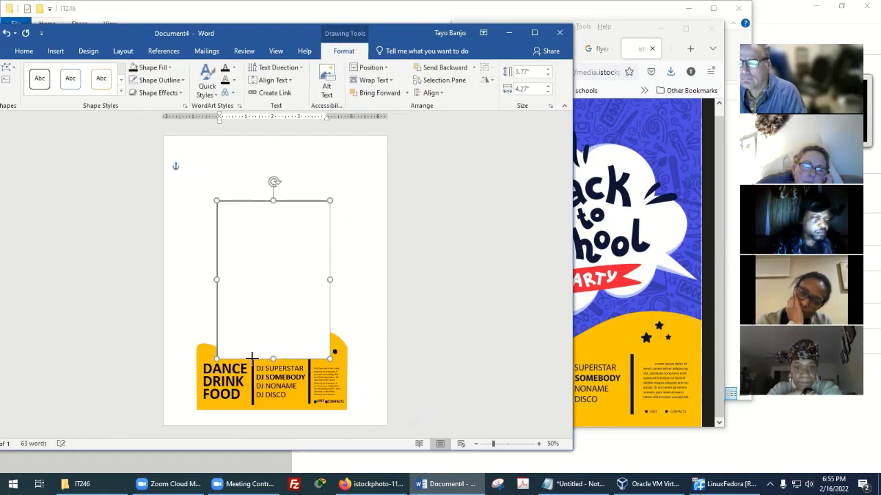
left_click_drag(216, 280, 196, 280)
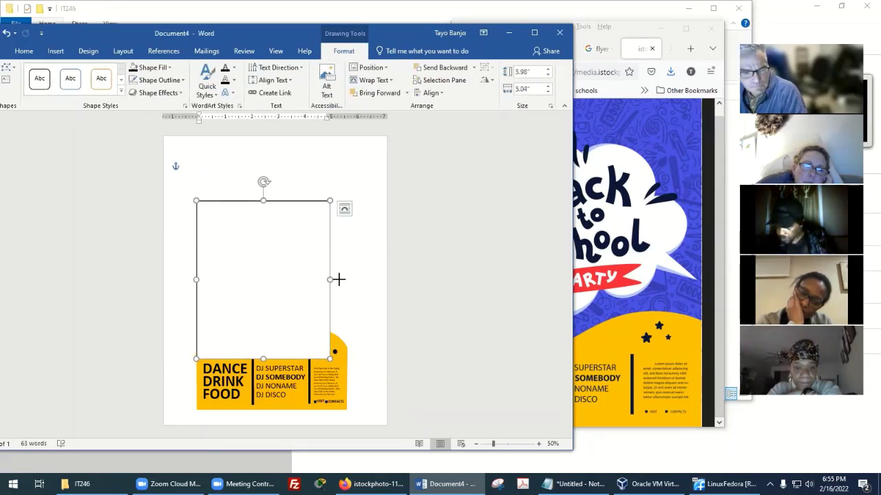
left_click_drag(339, 279, 346, 280)
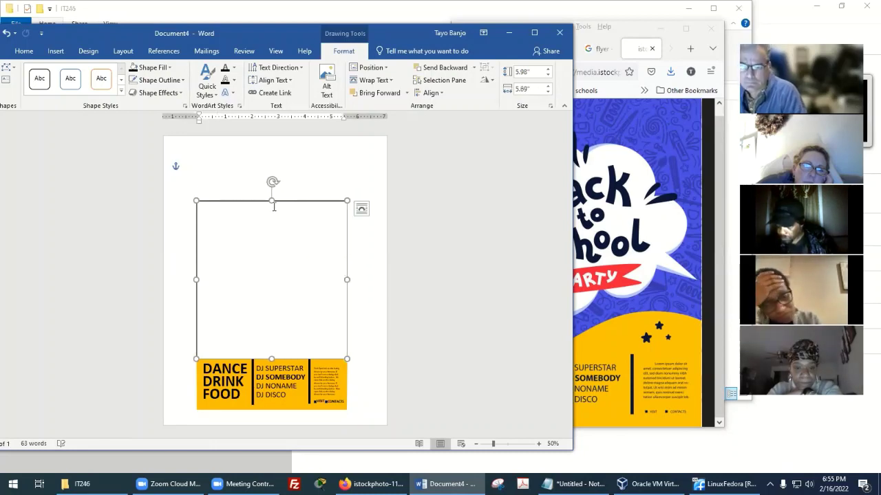
Extend the text box upward to about 7.25" high and search the online pictures for "blue wallpaper" to insert inside it.
left_click_drag(273, 202, 277, 172)
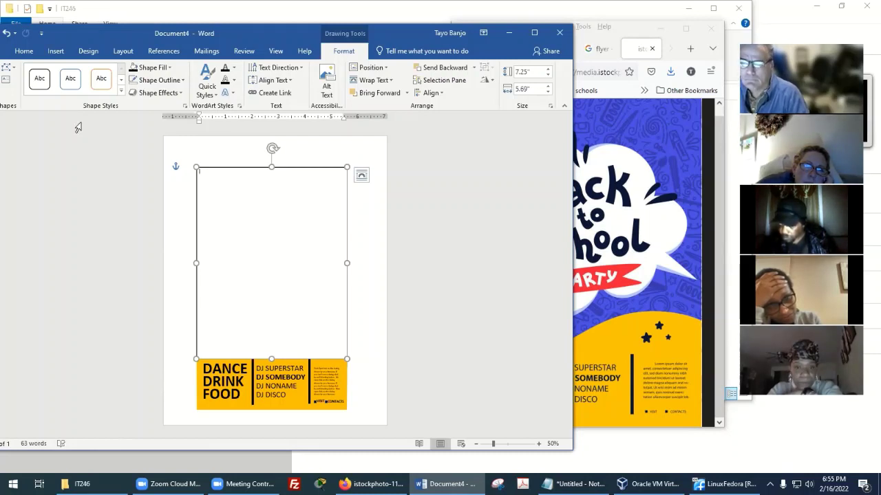
left_click(24, 51)
left_click(55, 51)
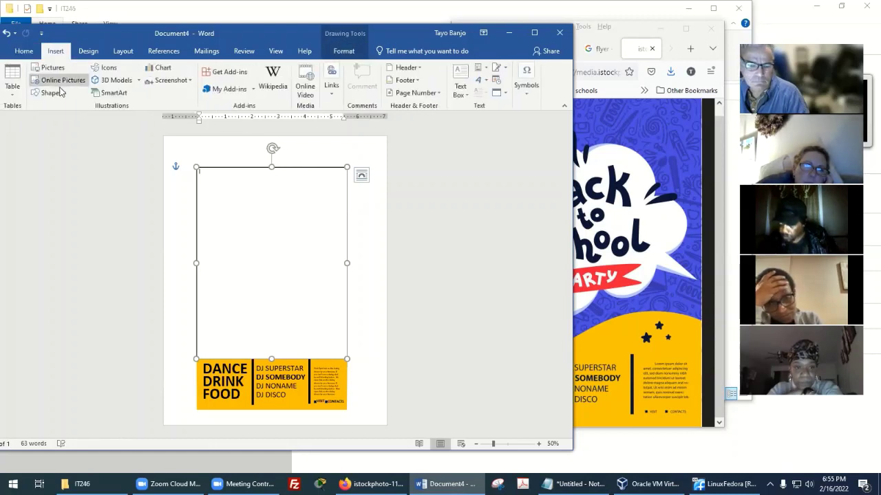
left_click(64, 80)
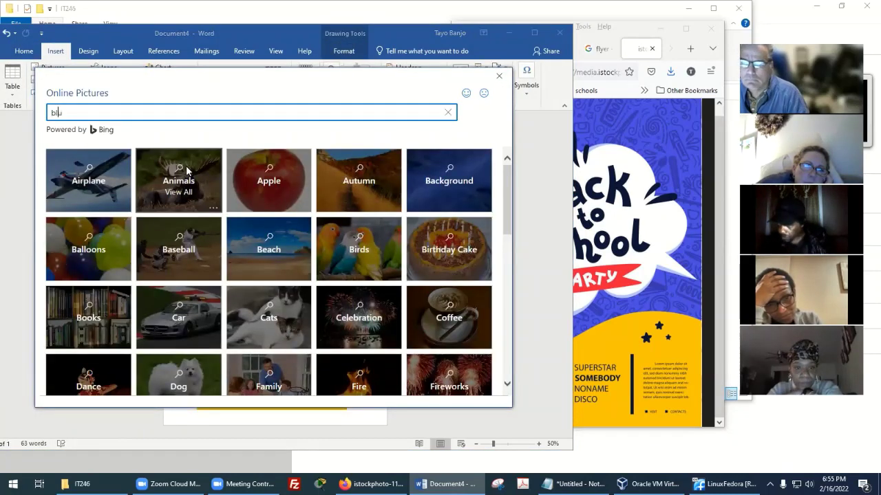
type("blue wallpaper")
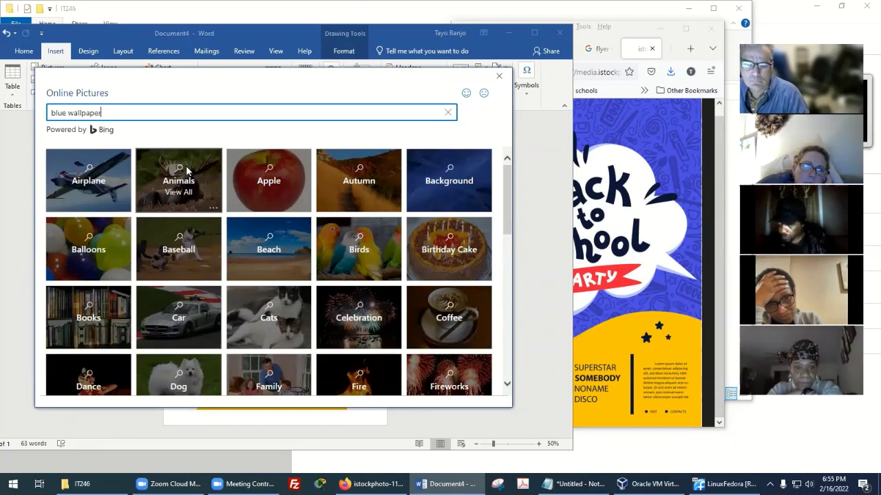
key("Return")
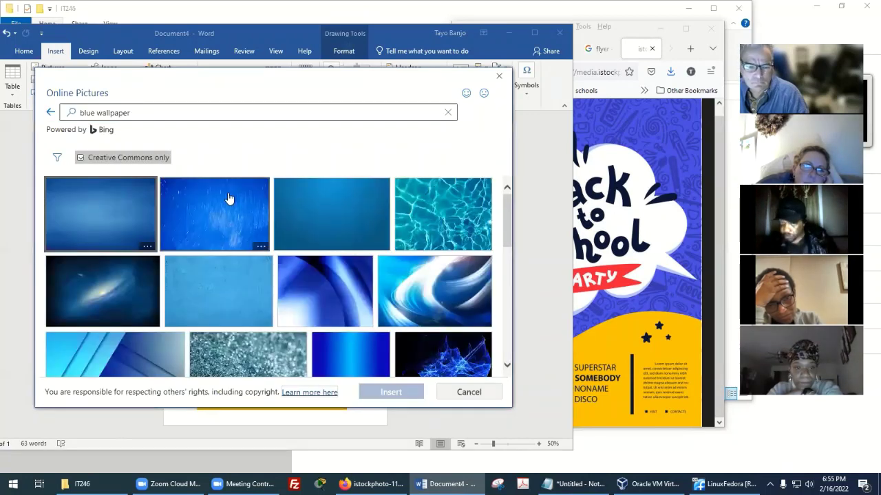
Insert the dark blue, water-droplet-textured picture from the online results into the text box.
scroll(439, 256, "down", 1)
scroll(454, 256, "down", 4)
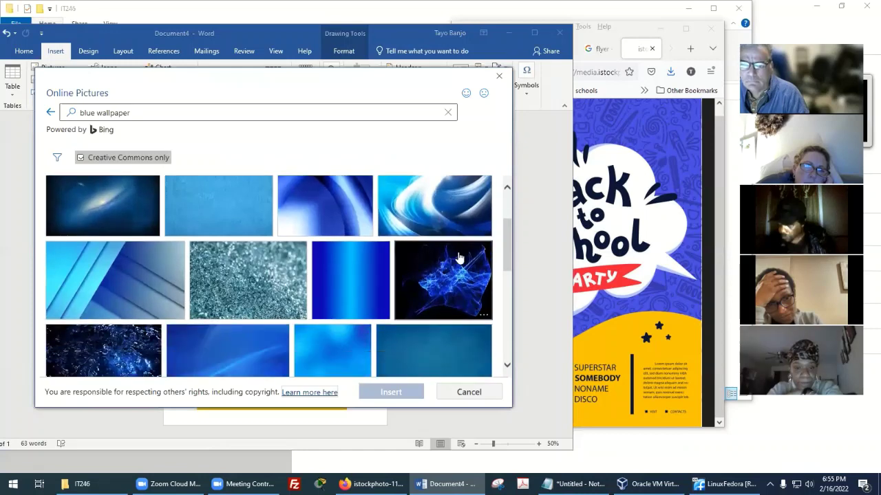
scroll(460, 257, "down", 4)
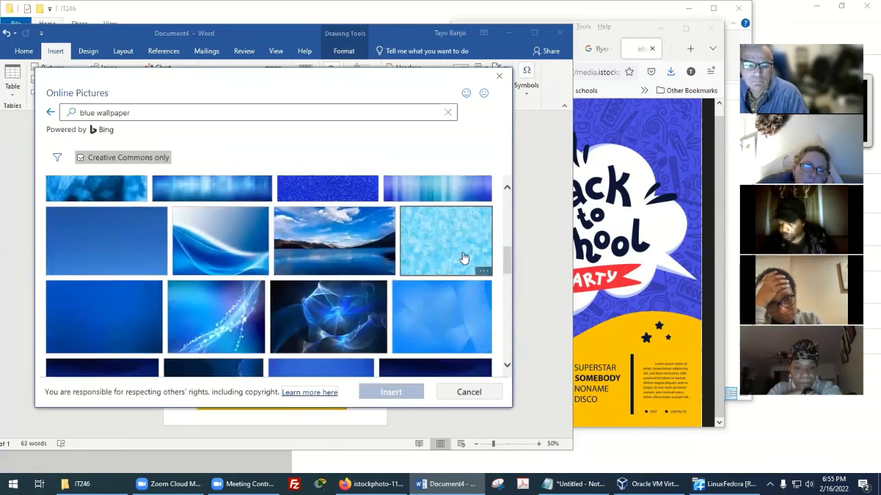
scroll(463, 258, "down", 3)
scroll(467, 259, "down", 4)
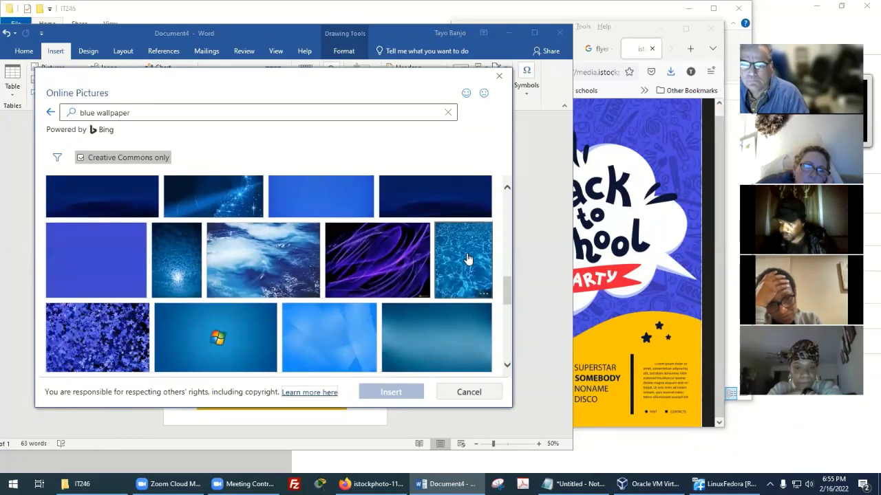
scroll(468, 256, "down", 4)
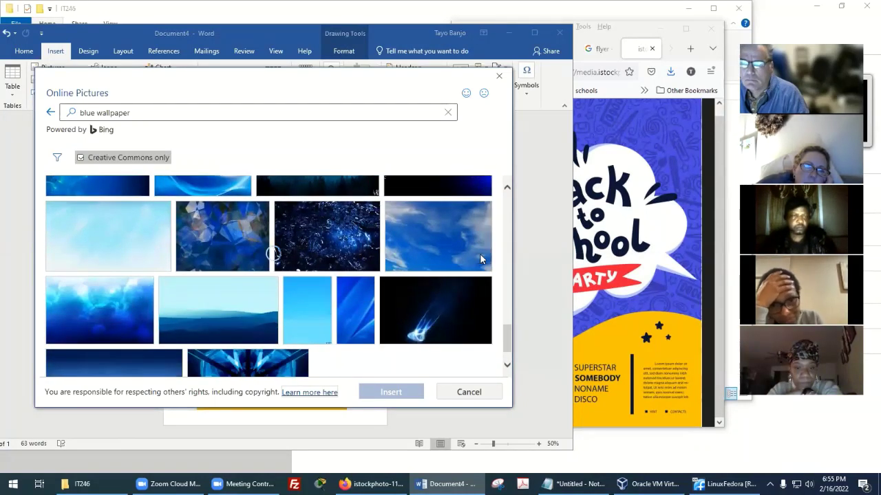
scroll(475, 261, "down", 4)
scroll(466, 268, "down", 3)
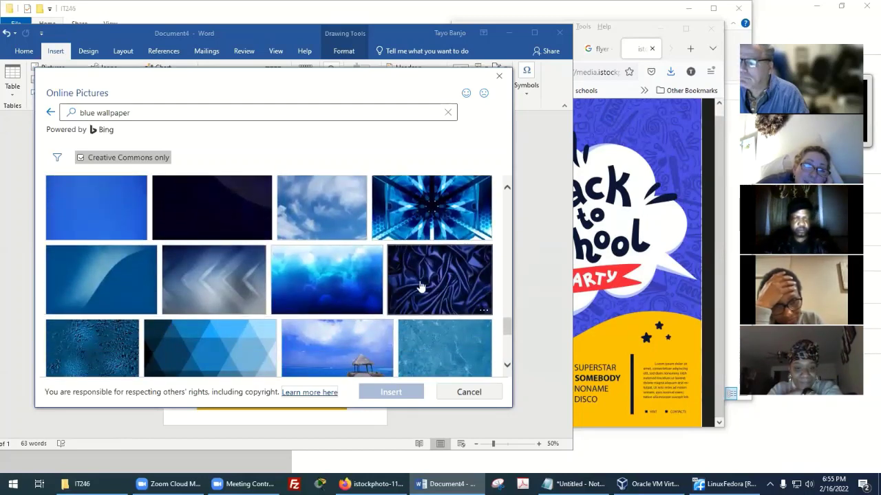
scroll(436, 291, "down", 3)
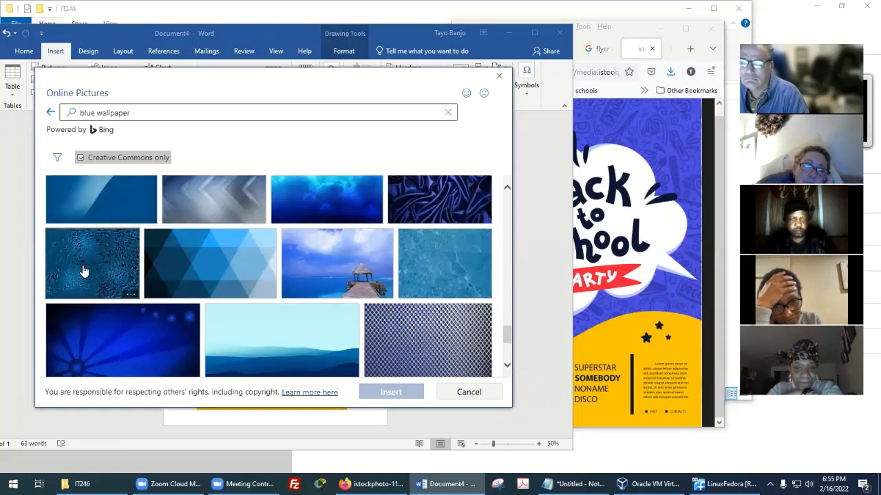
left_click(81, 270)
left_click(396, 391)
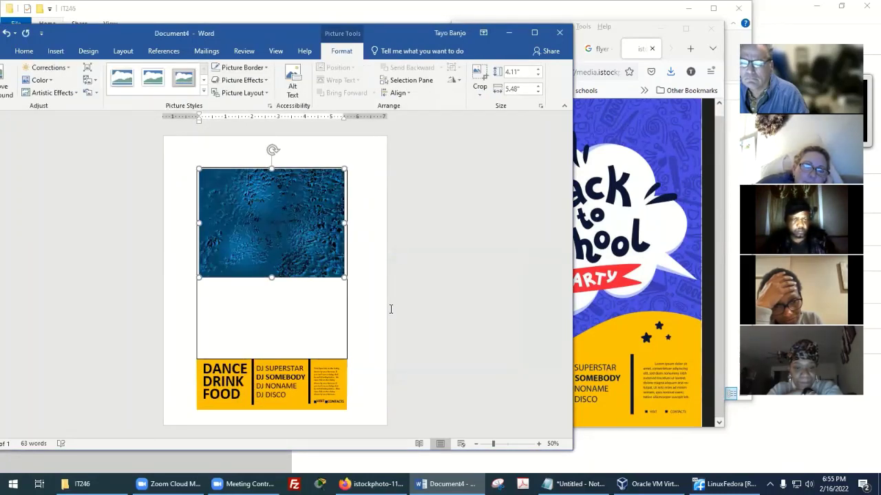
Stretch the picture to fill the text box, about 7.98" high and 7.52" wide.
left_click_drag(273, 278, 272, 332)
left_click_drag(308, 252, 301, 380)
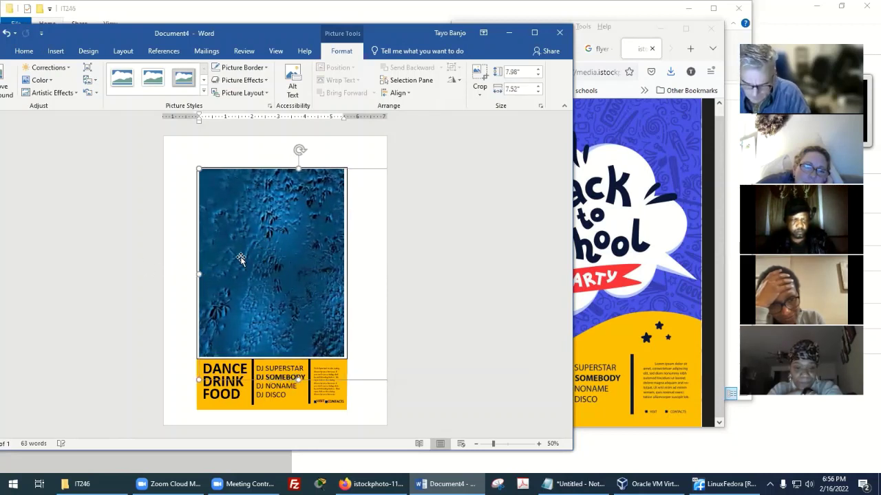
Try to shift the picture toward the text box's edge, and undo the move.
left_click(196, 251)
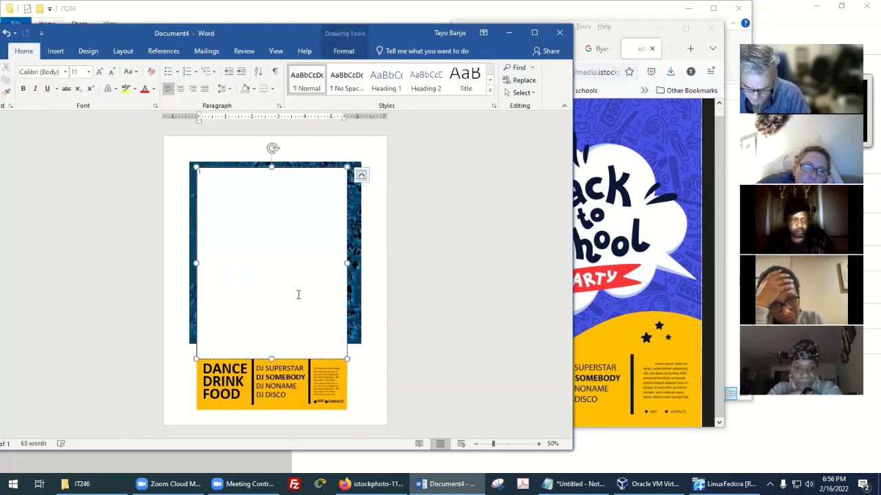
key("ctrl+z")
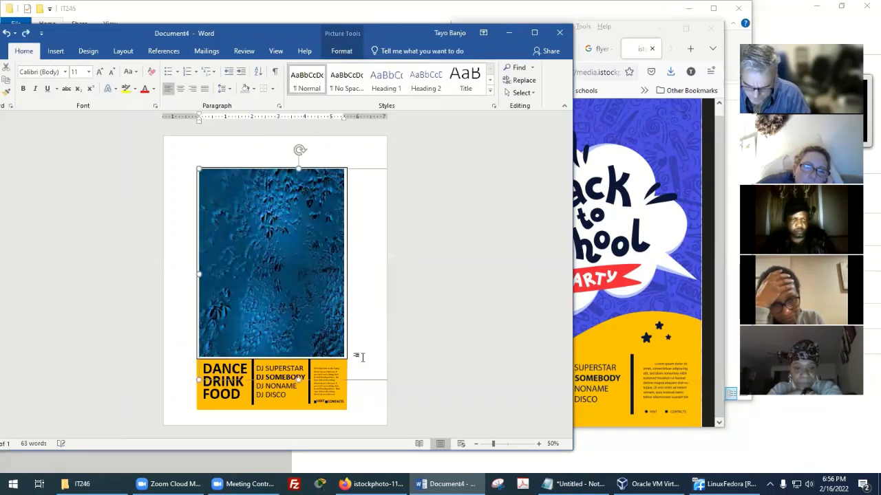
left_click(366, 159)
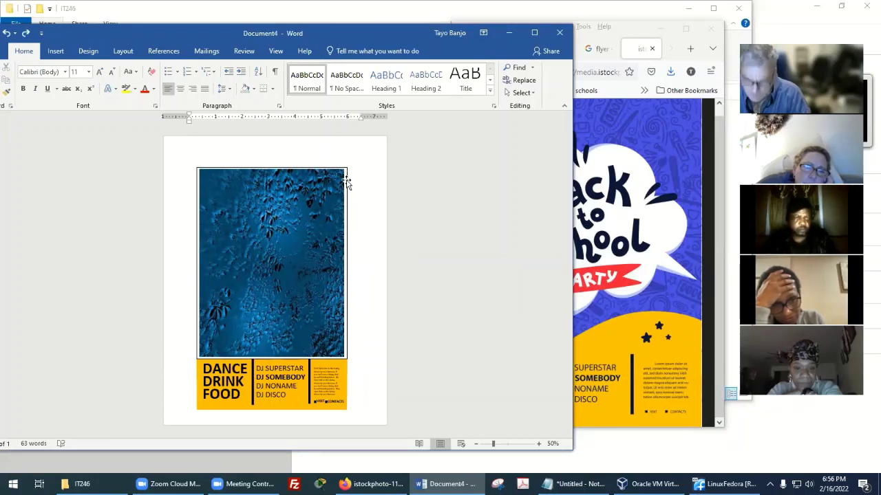
mouse_move(346, 182)
left_mouse_down()
mouse_move(308, 190)
mouse_move(353, 180)
mouse_move(344, 194)
mouse_move(381, 193)
mouse_move(365, 171)
mouse_move(355, 187)
mouse_move(340, 169)
left_mouse_up()
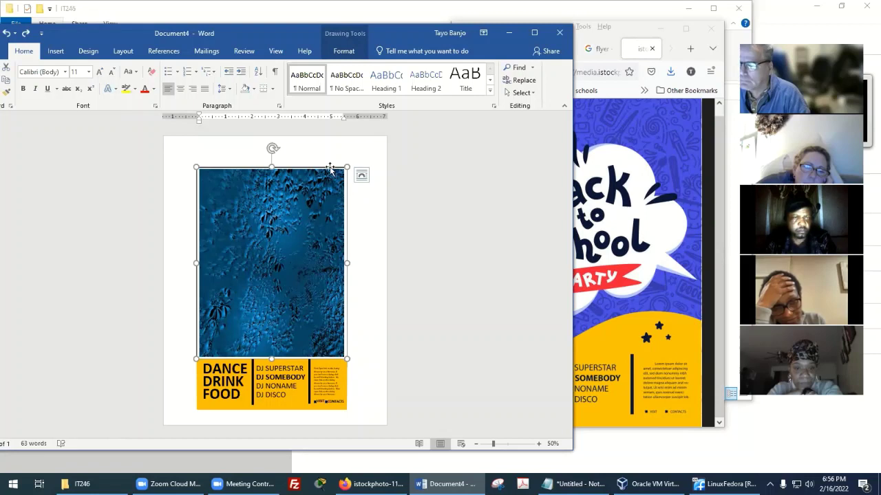
left_click(439, 235)
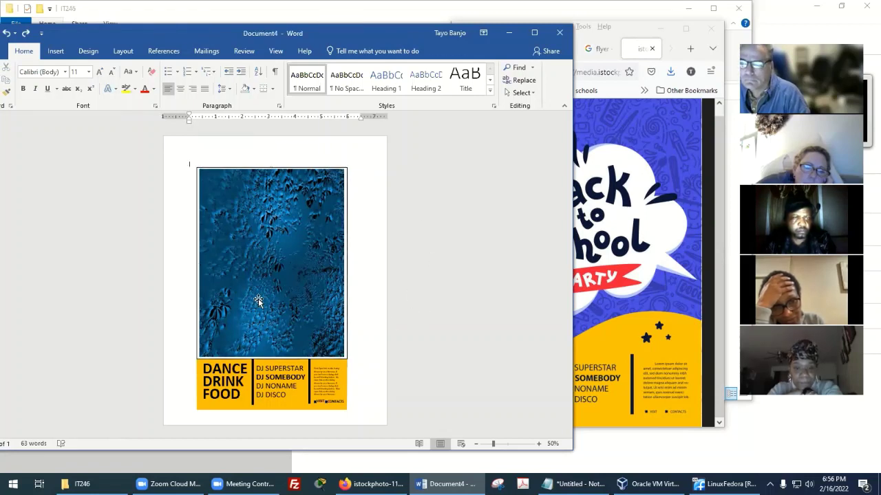
Send the text box holding the picture behind the yellow section and its wavy top.
right_click(347, 305)
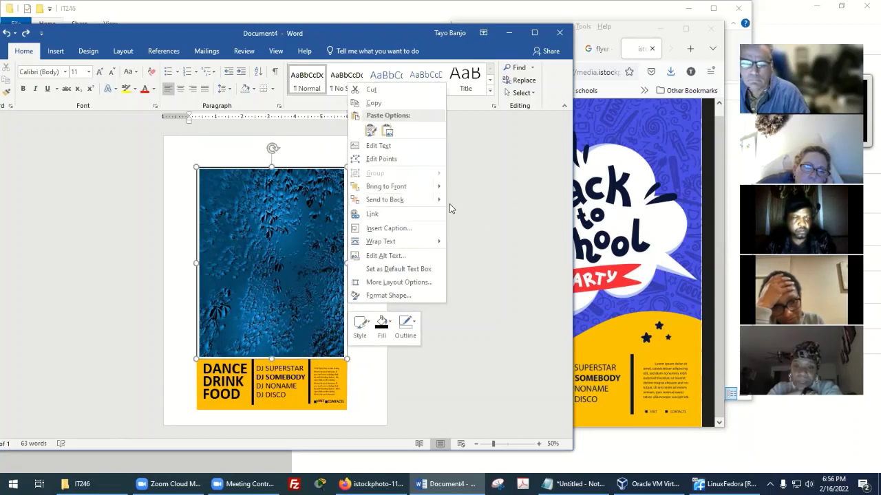
mouse_move(440, 199)
left_click(473, 229)
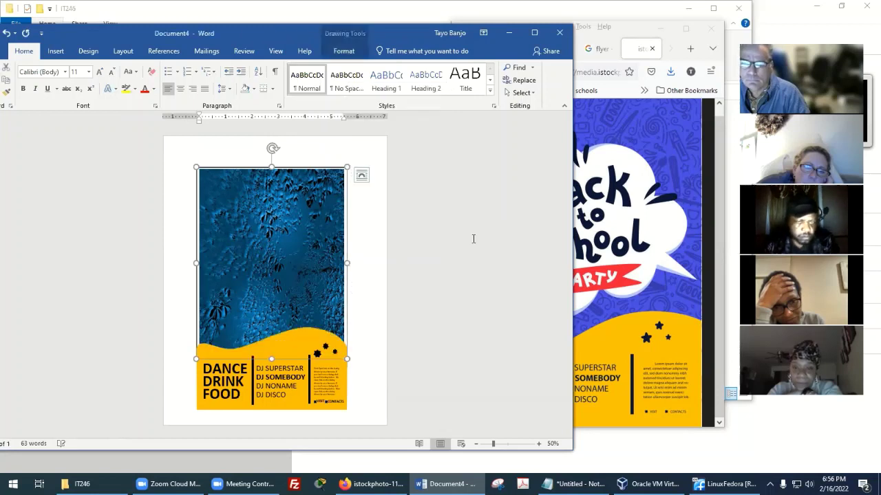
left_click(375, 355)
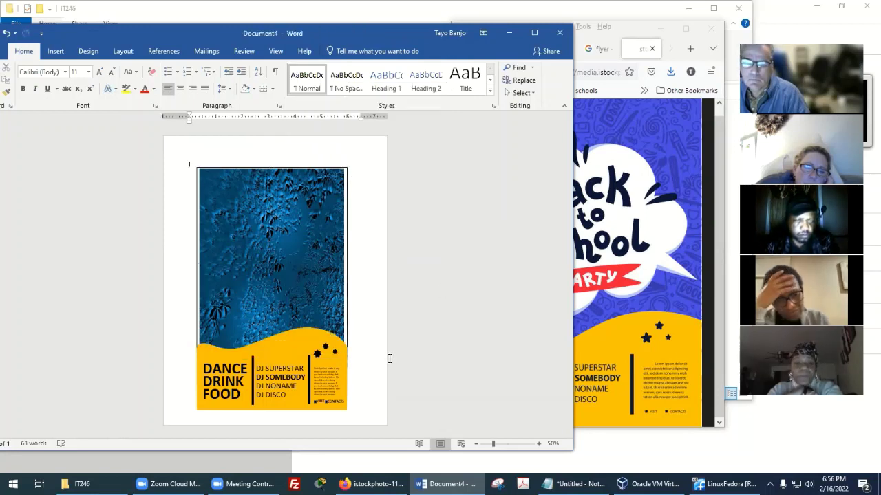
left_click(319, 286)
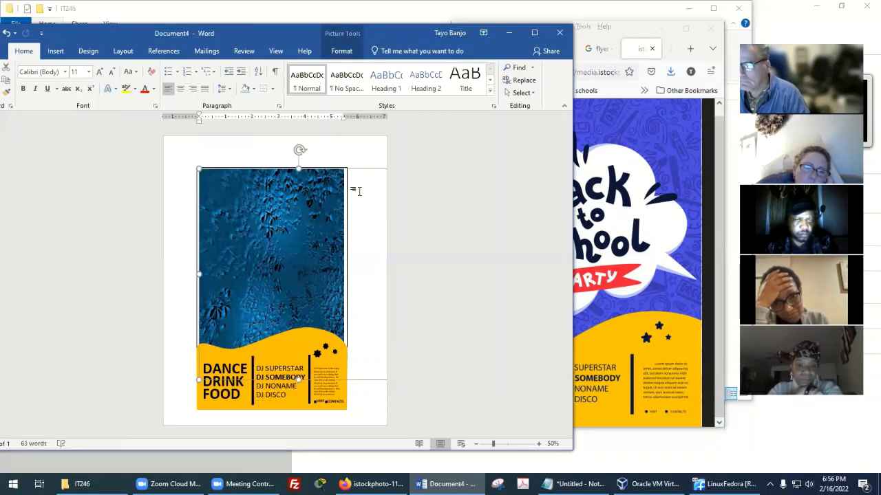
left_click(542, 215)
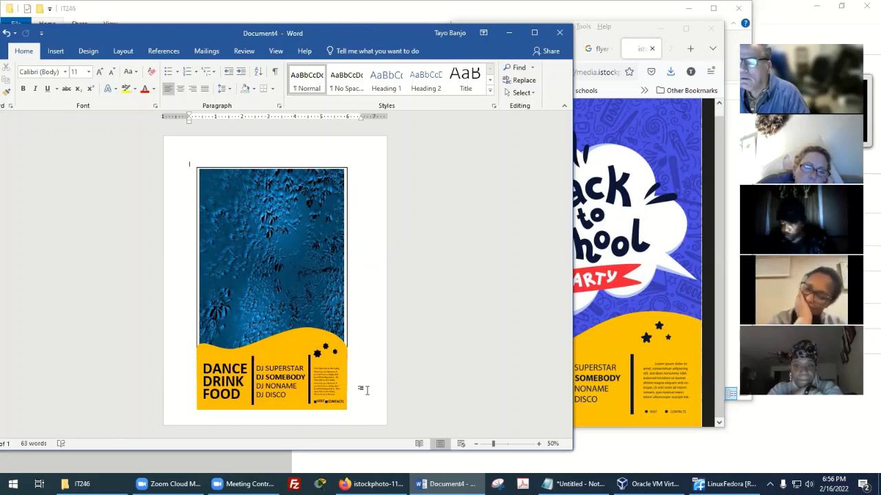
left_click(290, 265)
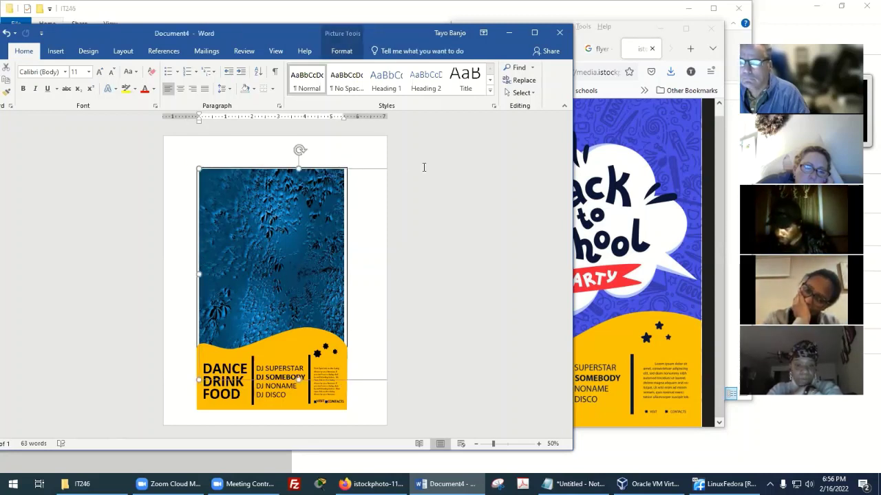
left_click(385, 222)
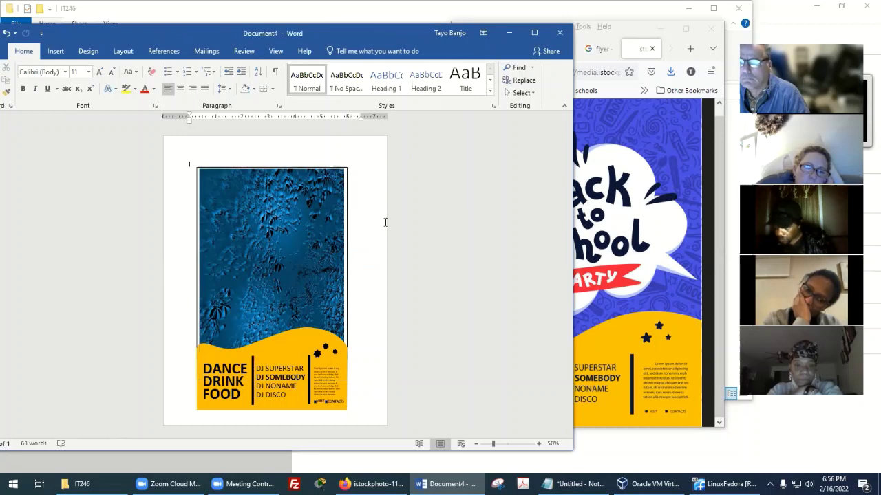
Widen the text box slightly on its right side so the picture's edge lines up with the yellow section's edge.
left_click(346, 262)
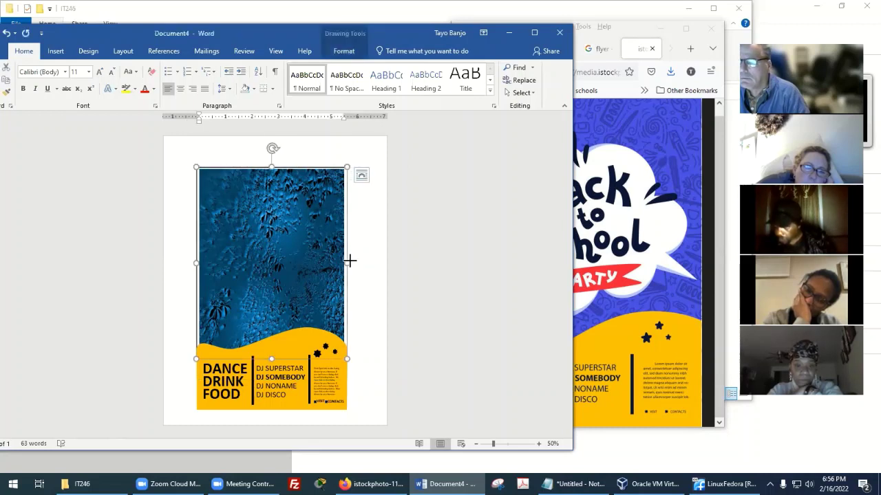
left_click_drag(349, 260, 351, 260)
scroll(415, 276, "up", 4)
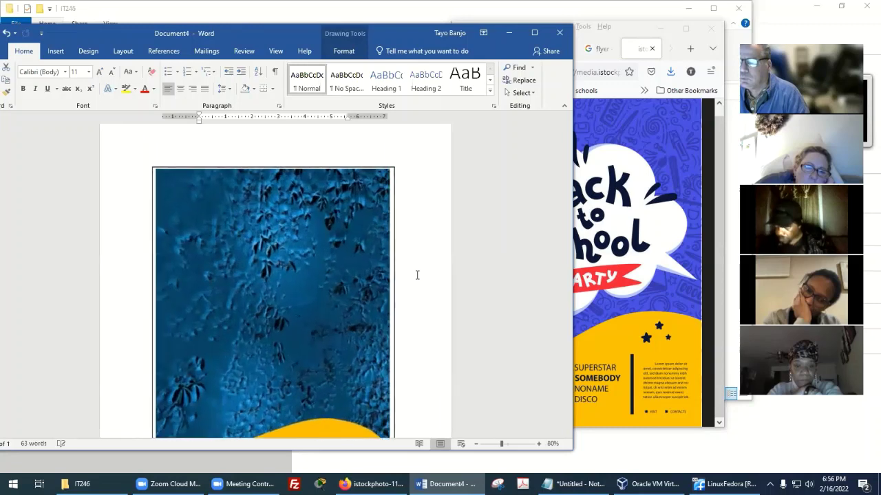
scroll(468, 272, "down", 1)
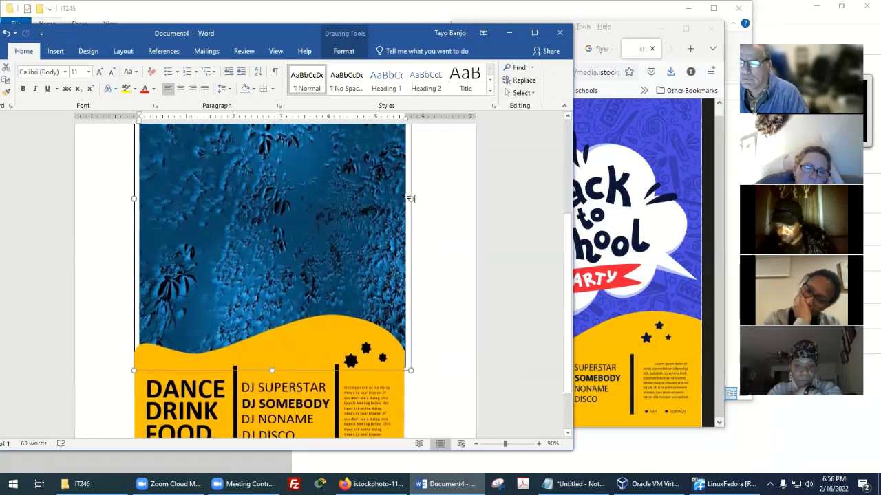
left_click_drag(413, 197, 408, 198)
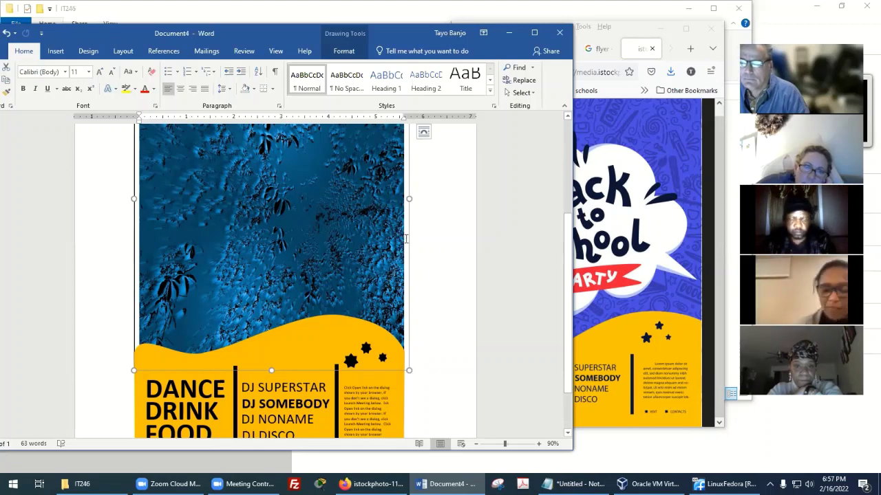
left_click(374, 234)
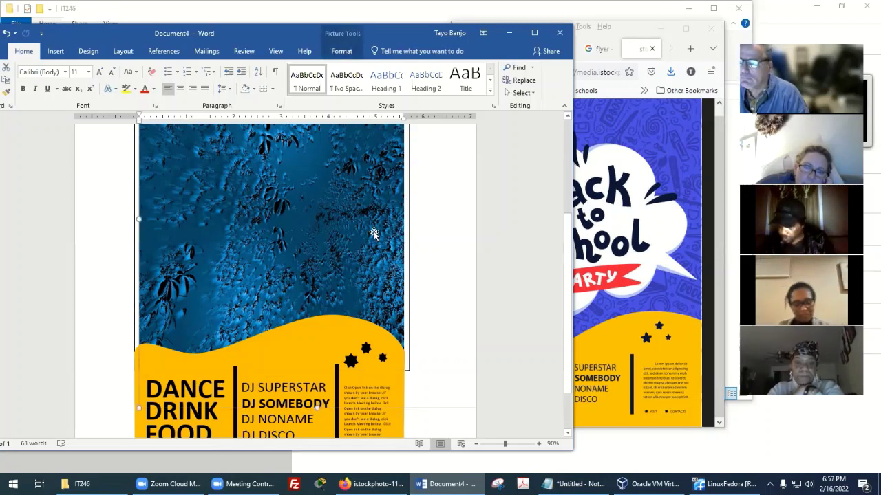
right_click(373, 234)
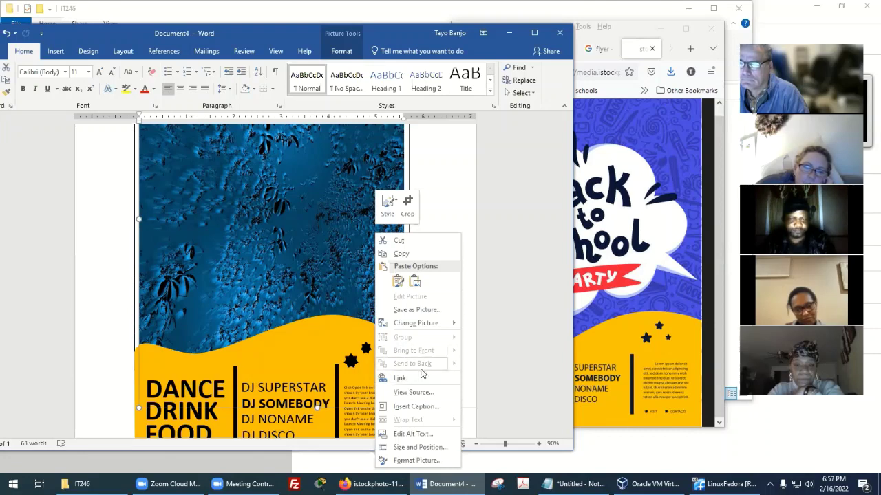
left_click(503, 278)
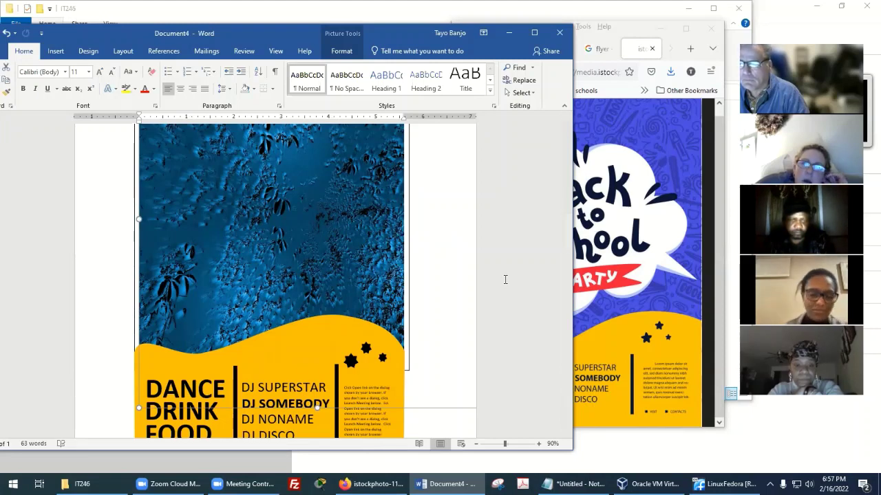
left_click(130, 244)
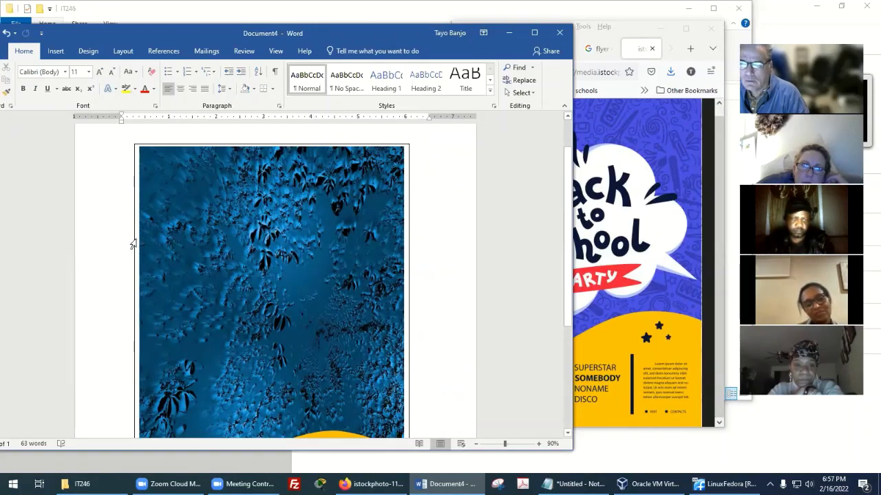
left_click(139, 240)
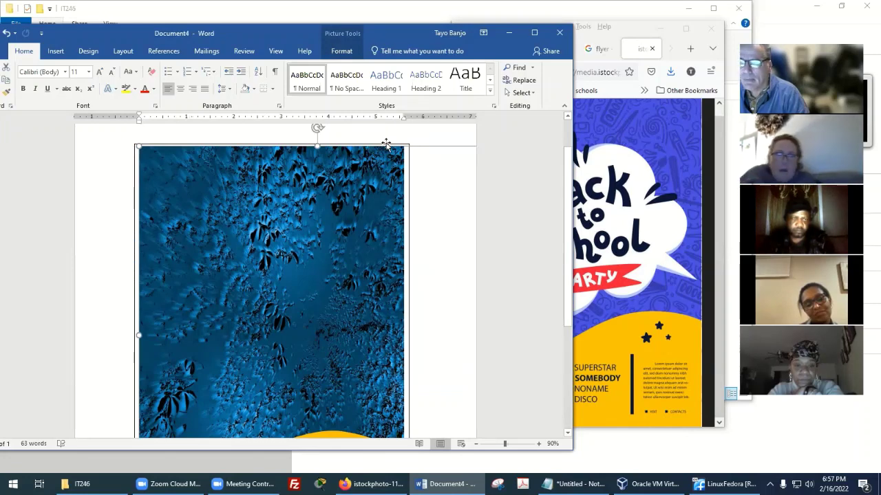
scroll(497, 354, "down", 4)
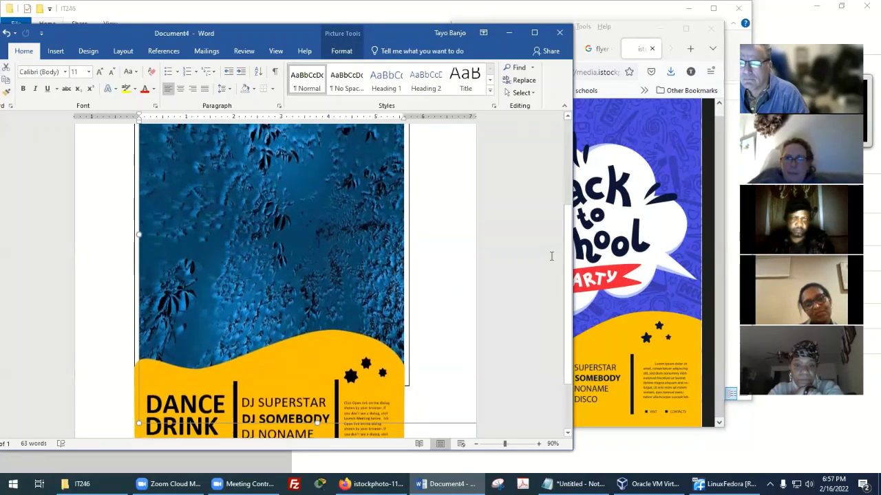
Widen the text box slightly on its left side so the picture's left edge lines up with the yellow section.
left_click(497, 354)
scroll(498, 354, "up", 3)
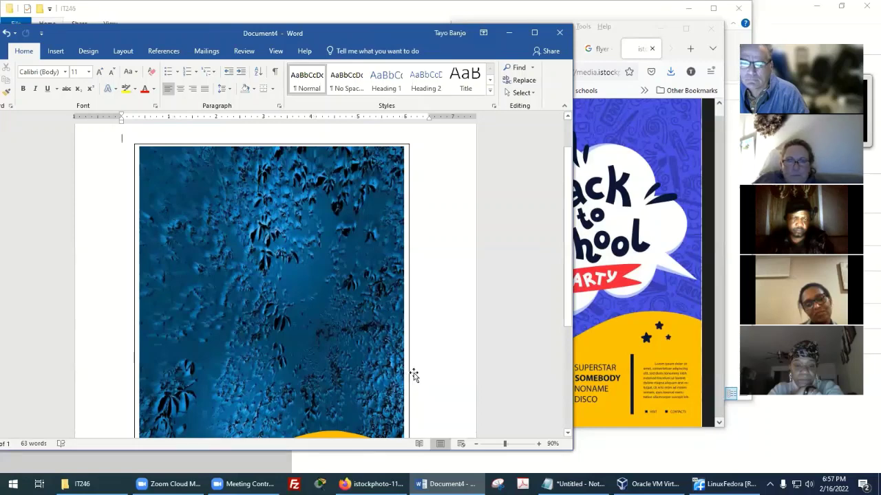
left_click(413, 373)
scroll(509, 363, "down", 2)
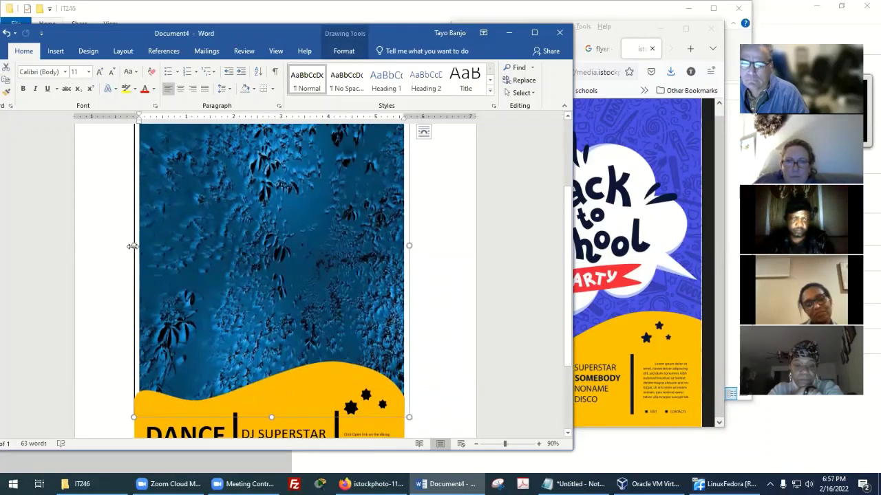
left_click_drag(133, 246, 128, 245)
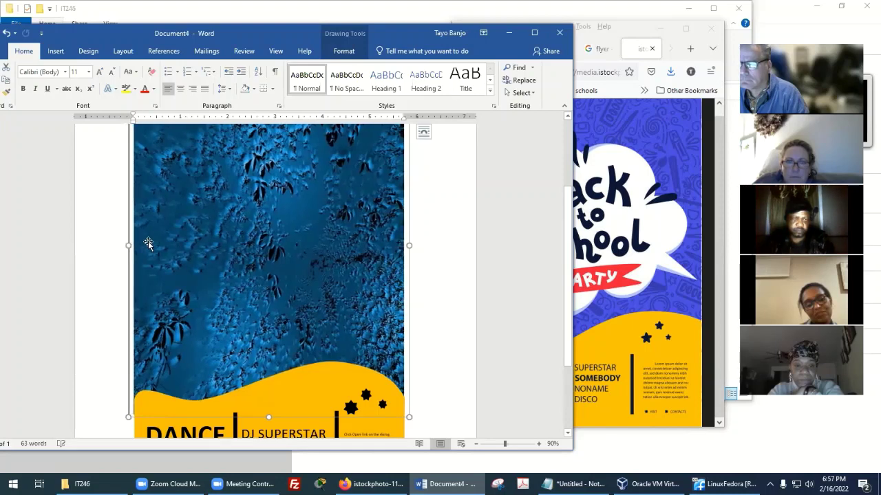
Examine how the picture and its text box align with the yellow section, both close up and across the whole page.
scroll(490, 306, "down", 4)
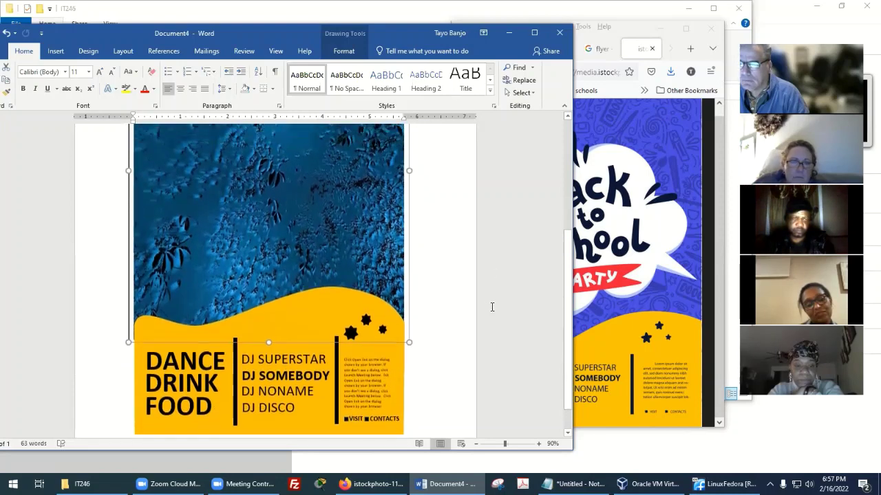
scroll(491, 308, "up", 5)
scroll(491, 308, "down", 4)
left_click(490, 309)
scroll(490, 308, "up", 4)
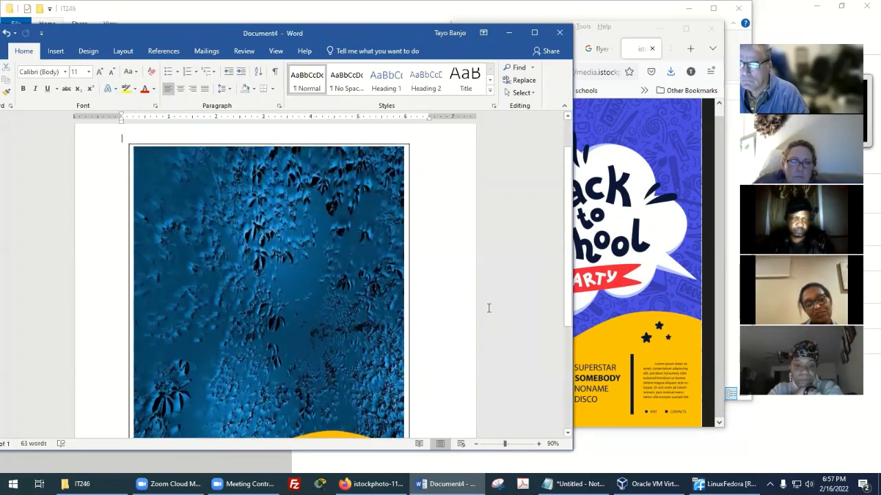
scroll(490, 309, "down", 4)
scroll(489, 309, "down", 3, "ctrl")
scroll(488, 309, "down", 2, "ctrl")
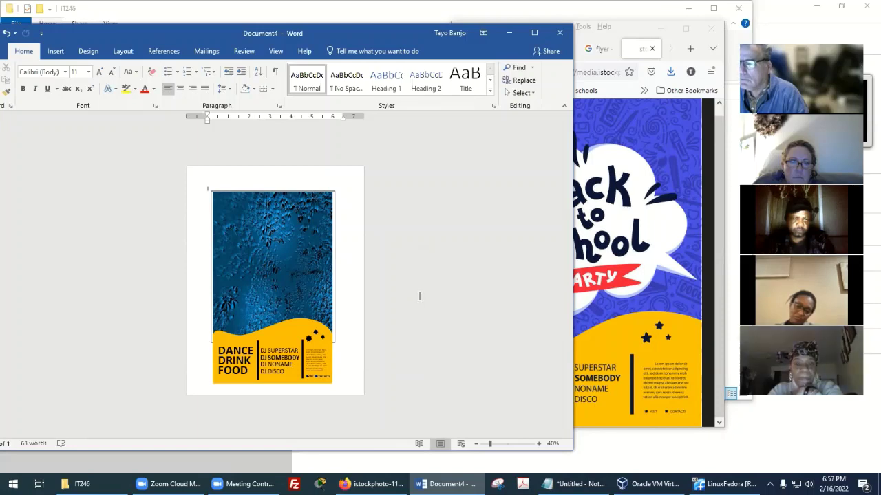
scroll(417, 297, "up", 5, "ctrl")
scroll(468, 303, "down", 3)
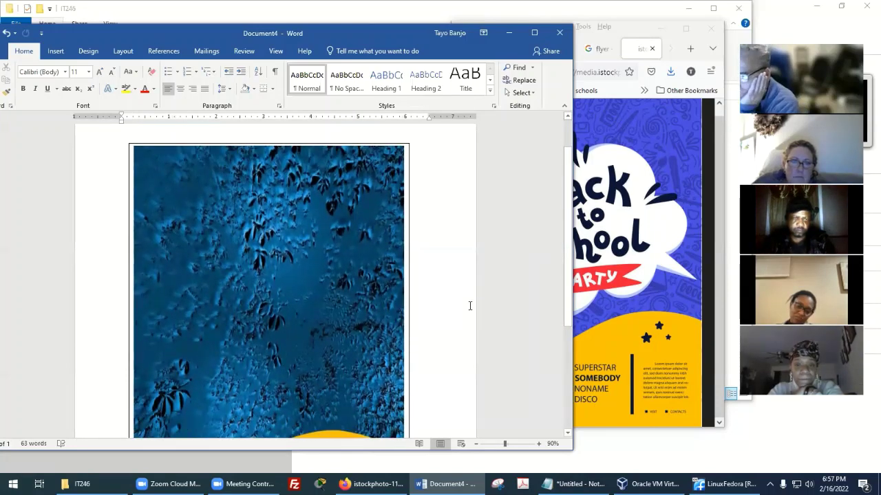
scroll(427, 285, "down", 1)
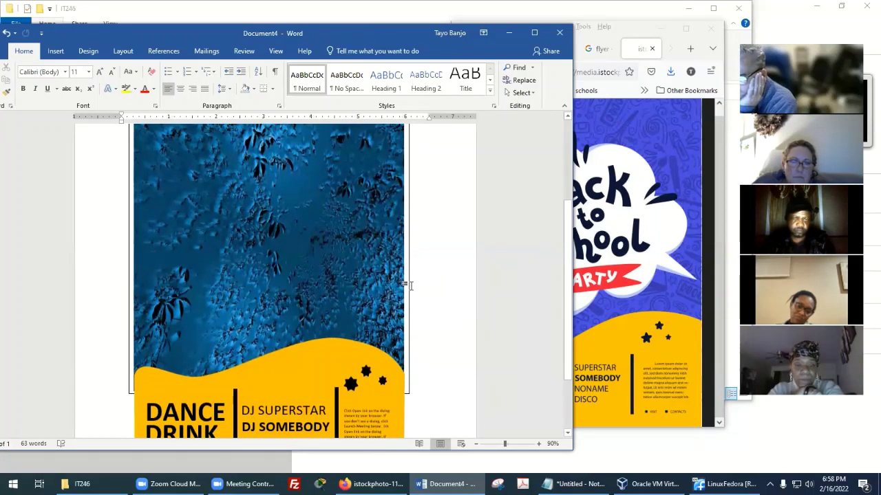
Remove the black outline from the text box that holds the blue picture.
left_click(409, 291)
scroll(441, 289, "down", 1)
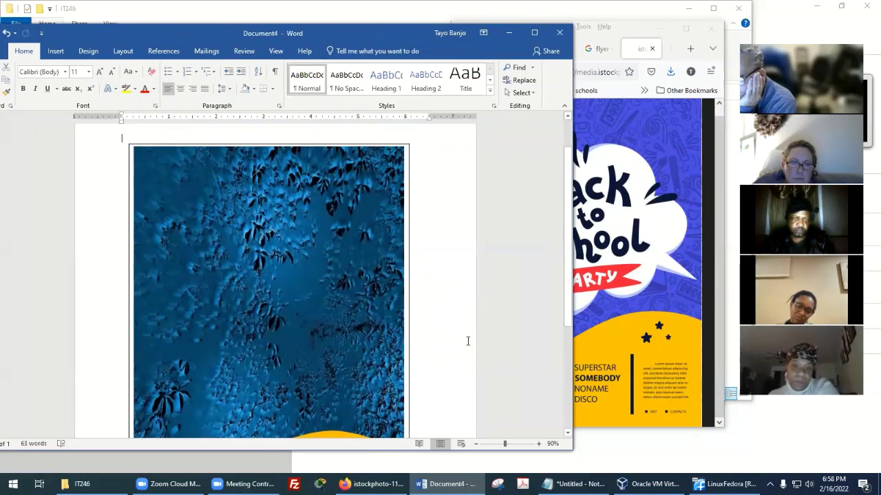
left_click(410, 312)
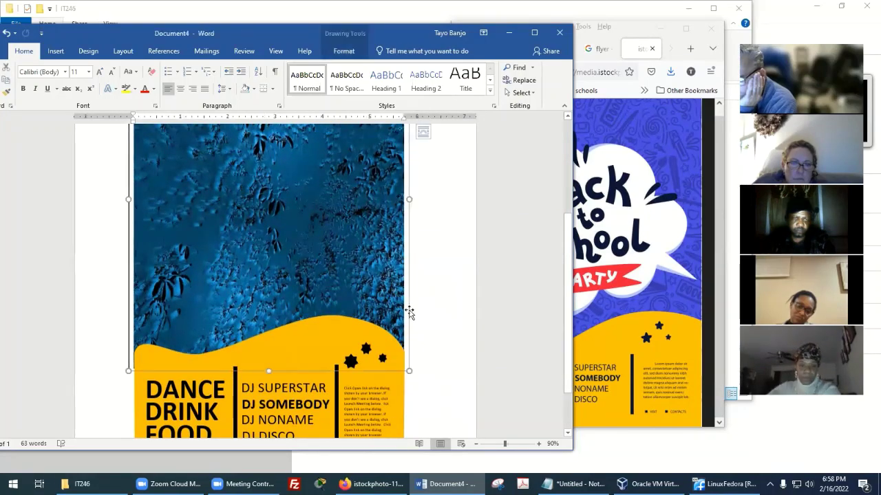
right_click(409, 311)
left_click(467, 332)
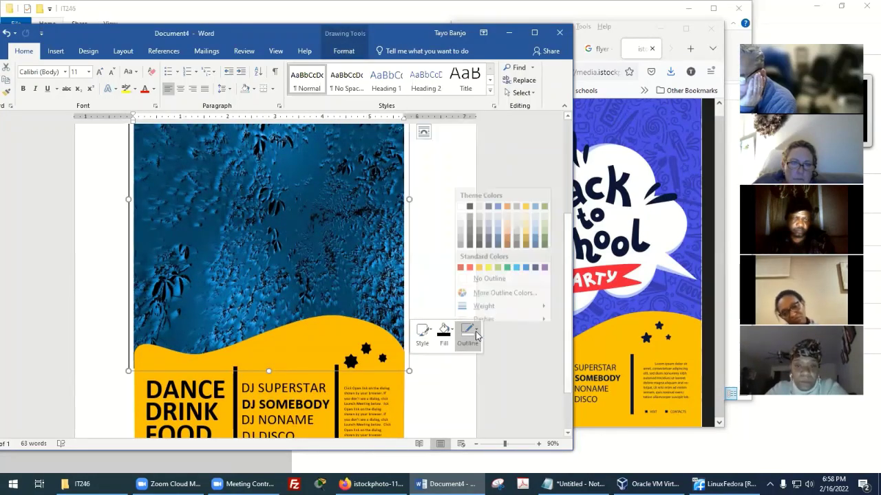
left_click(519, 313)
scroll(519, 313, "down", 6)
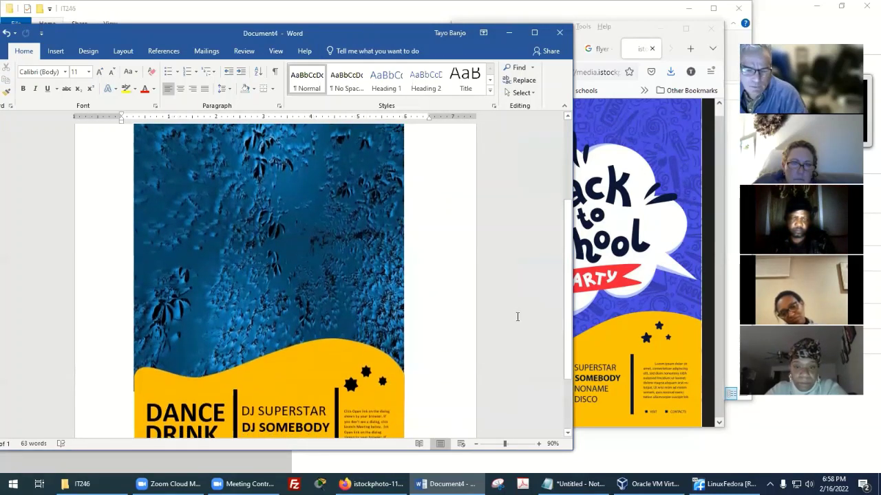
scroll(513, 318, "up", 3)
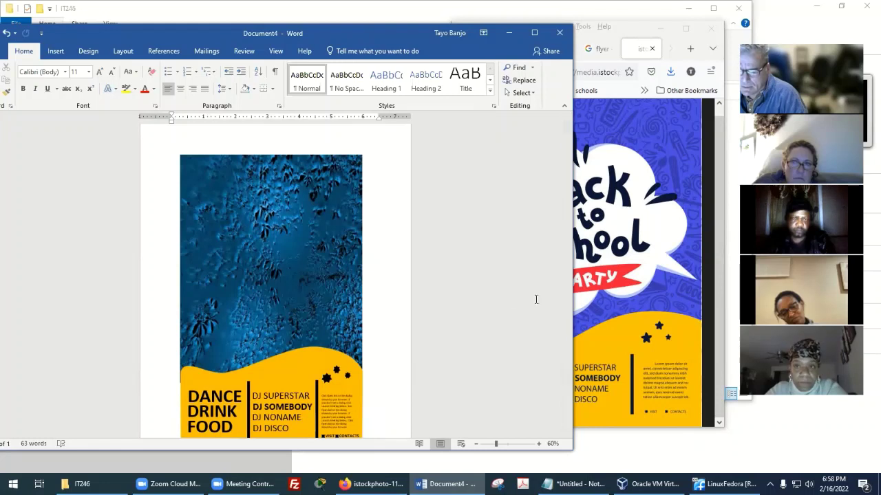
scroll(496, 299, "down", 1)
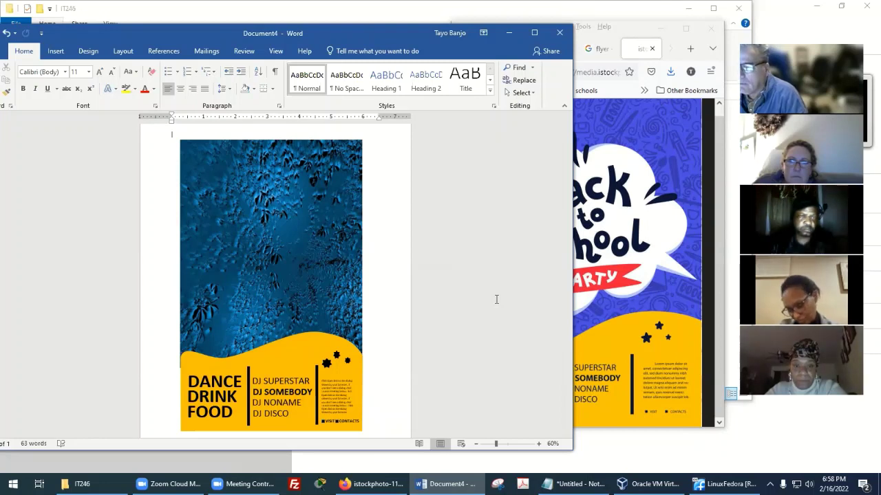
Examine the layering options offered for the text box, including Send Behind Text, and those for the picture inside it.
left_click(352, 253)
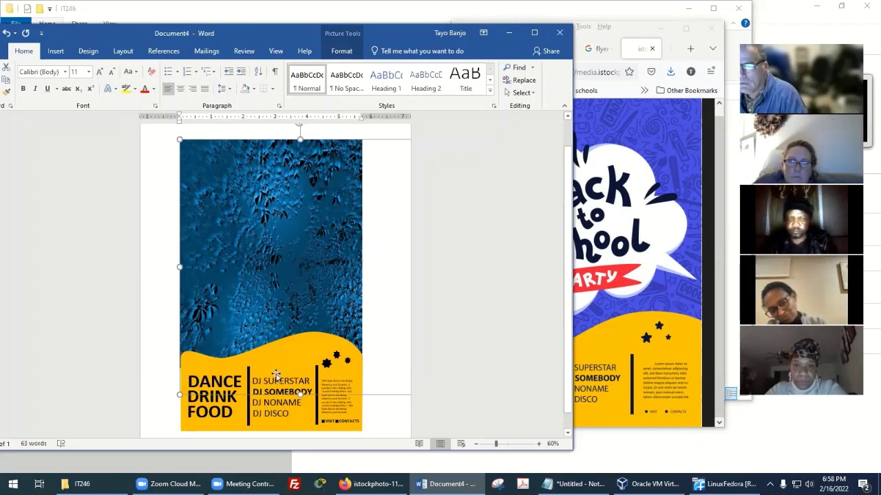
left_click(394, 397)
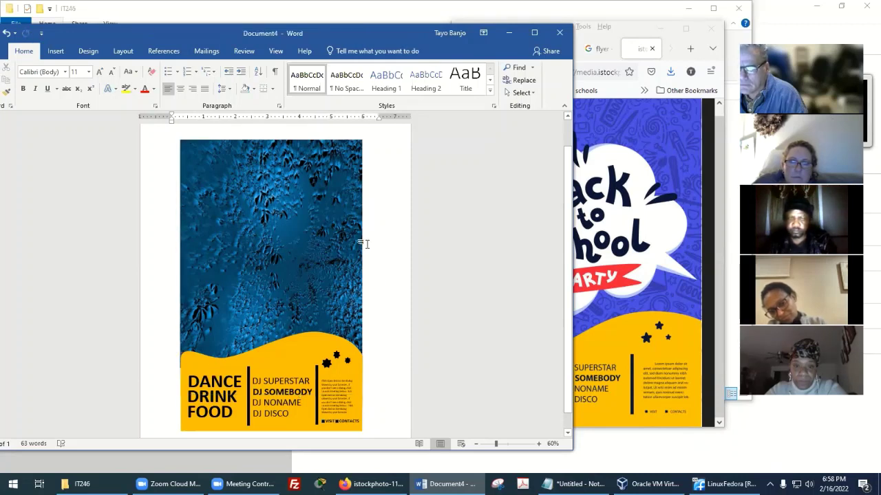
left_click(344, 139)
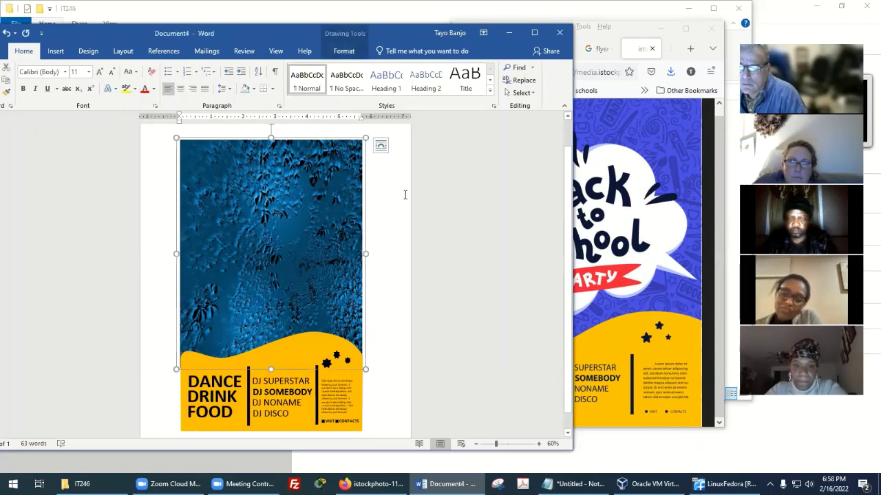
right_click(366, 197)
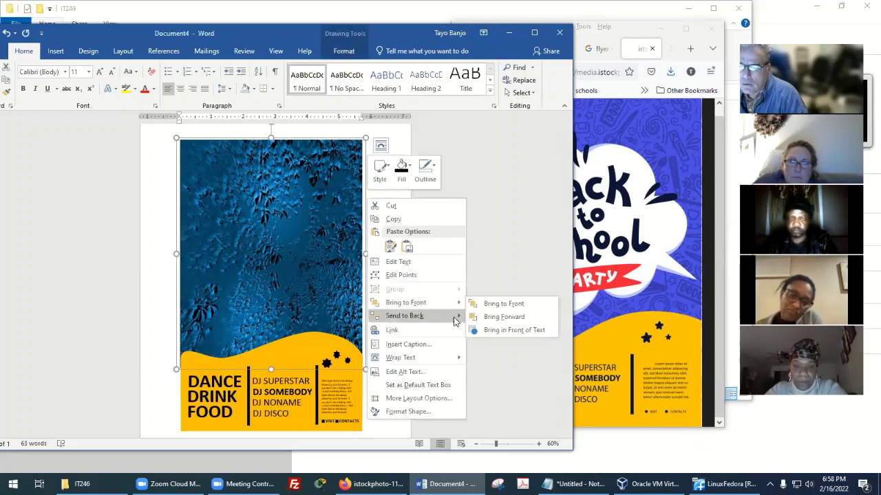
mouse_move(454, 315)
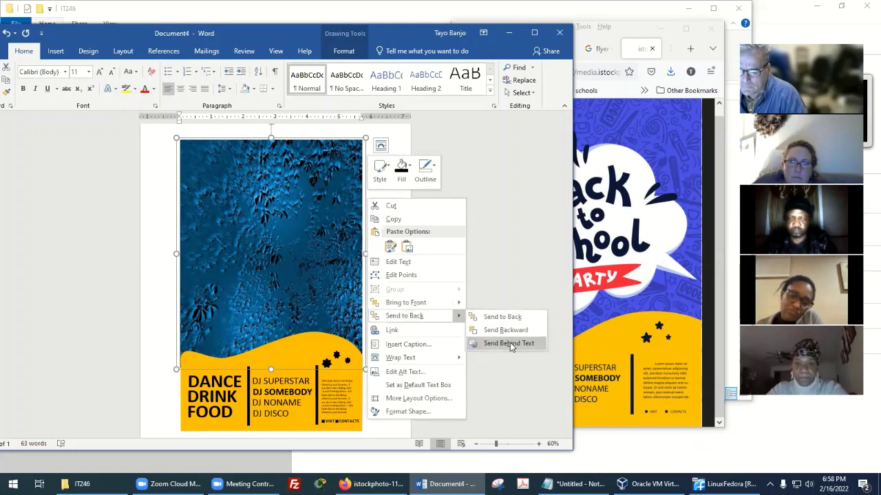
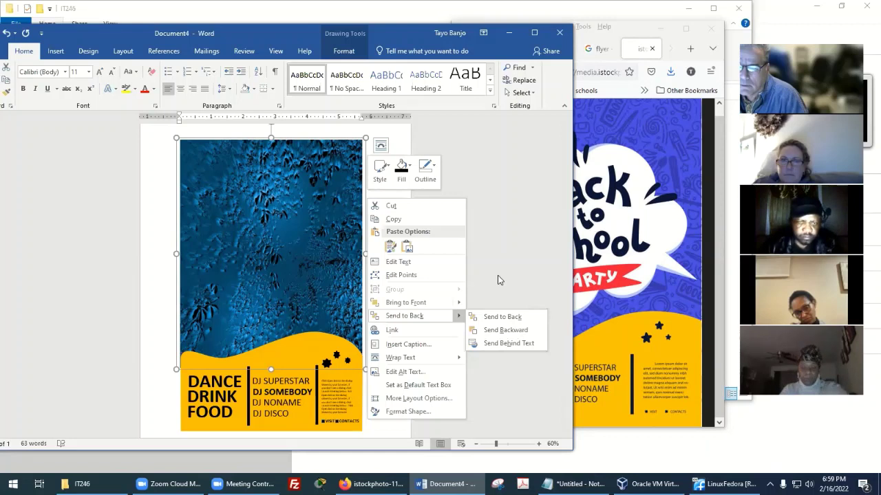
left_click(303, 230)
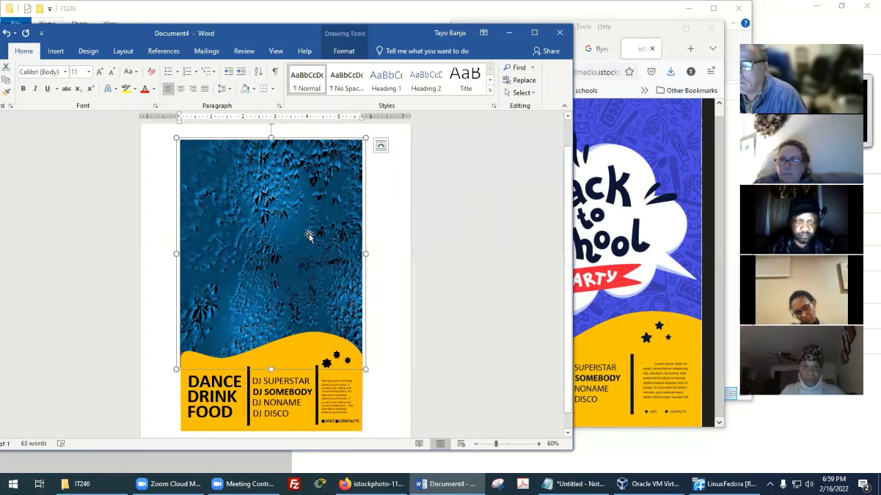
right_click(352, 232)
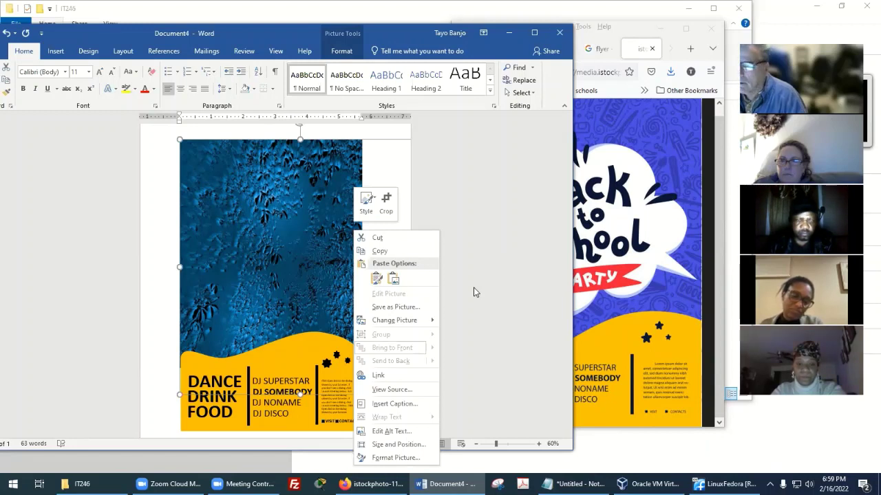
left_click(499, 213)
left_click(291, 138)
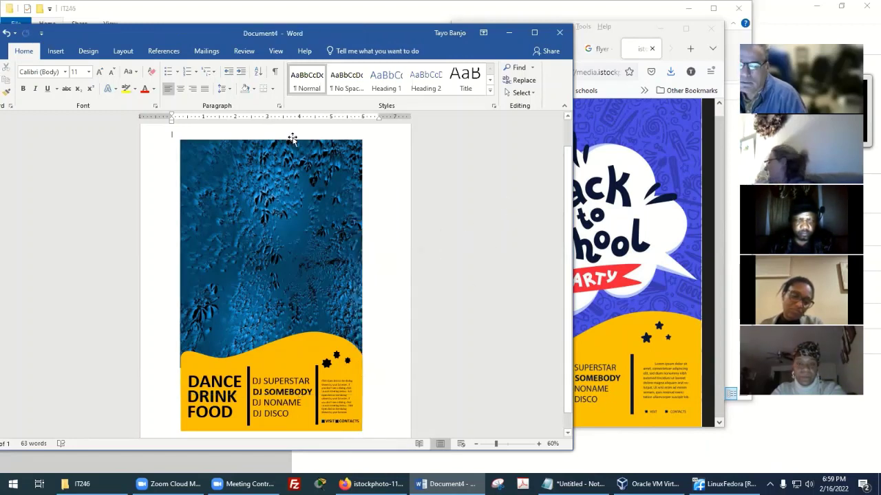
Check the reference flyer's speech cloud, and draw a cloud thought bubble about 3.42" high and 3.74" wide over the blue picture.
scroll(440, 208, "down", 2)
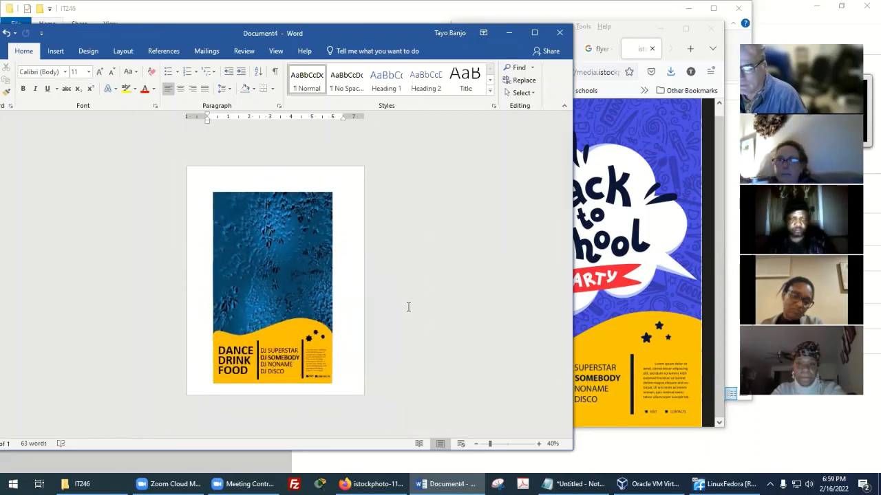
left_click(638, 106)
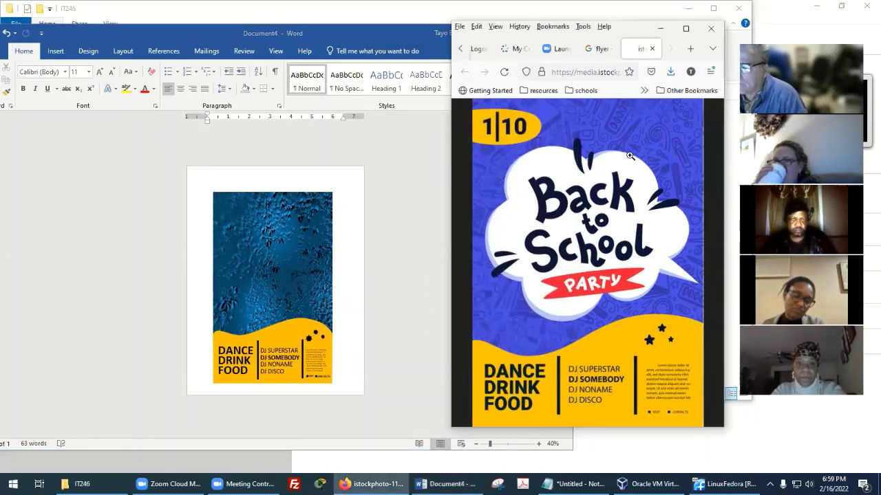
left_click(426, 187)
scroll(426, 182, "up", 3)
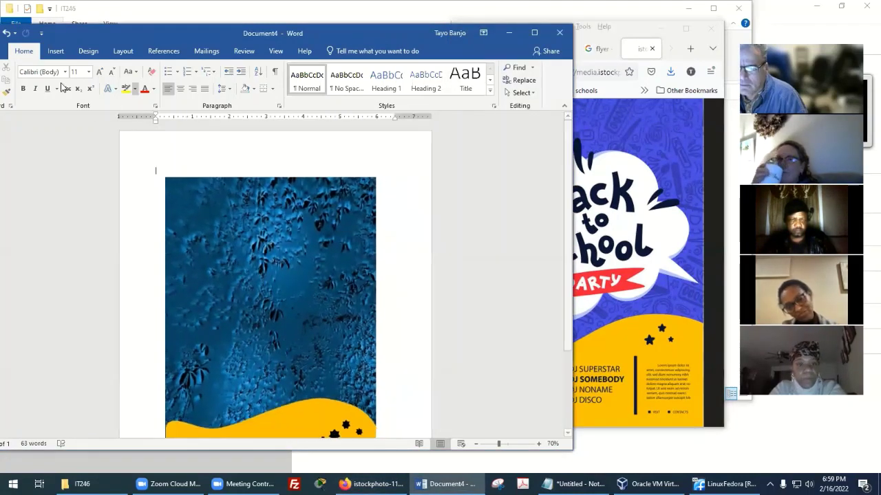
left_click(55, 50)
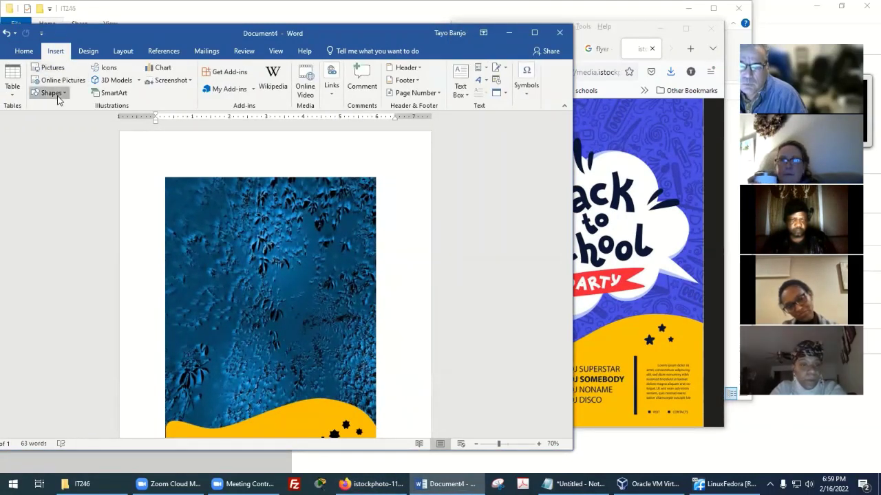
left_click(59, 97)
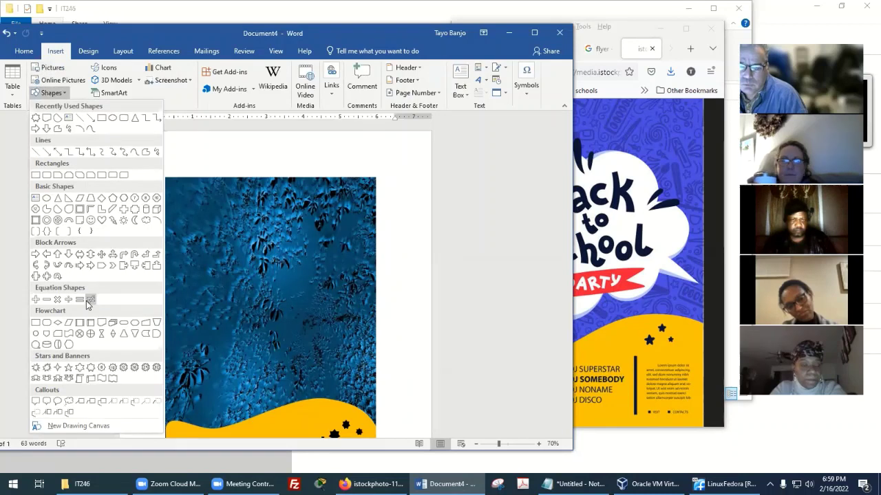
left_click(68, 401)
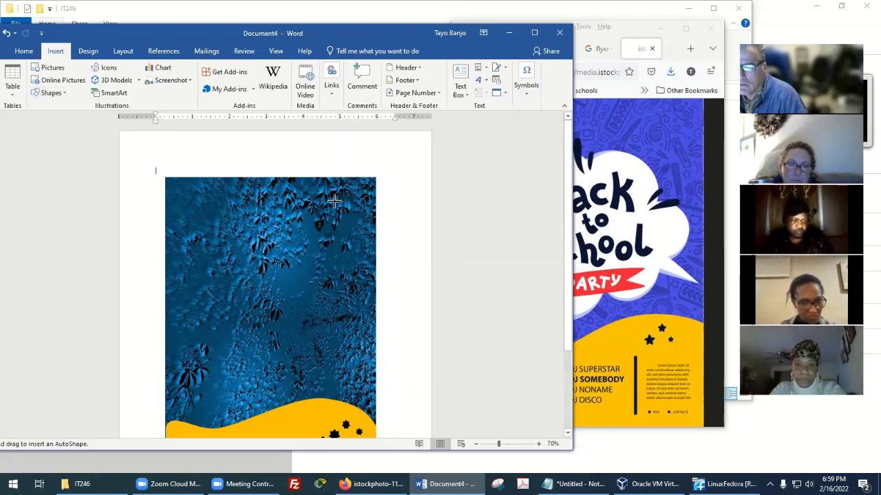
mouse_move(216, 233)
left_mouse_down()
mouse_move(320, 347)
mouse_move(351, 356)
left_mouse_up()
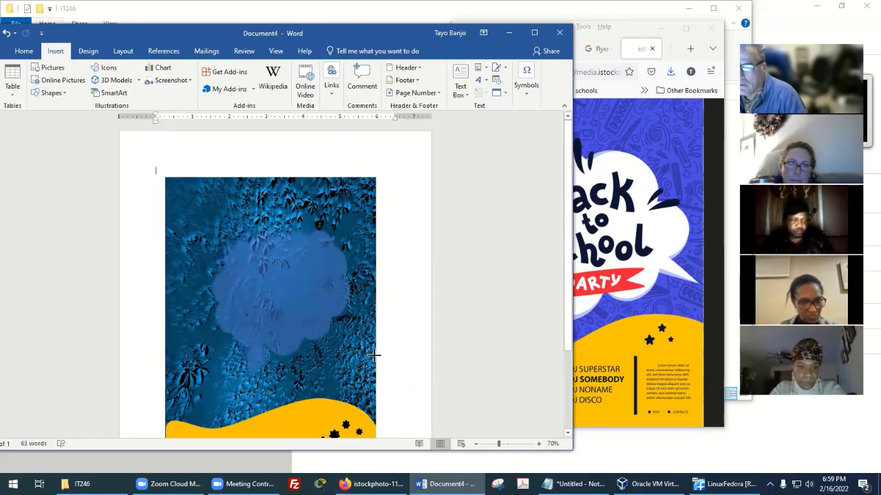
scroll(320, 321, "down", 1)
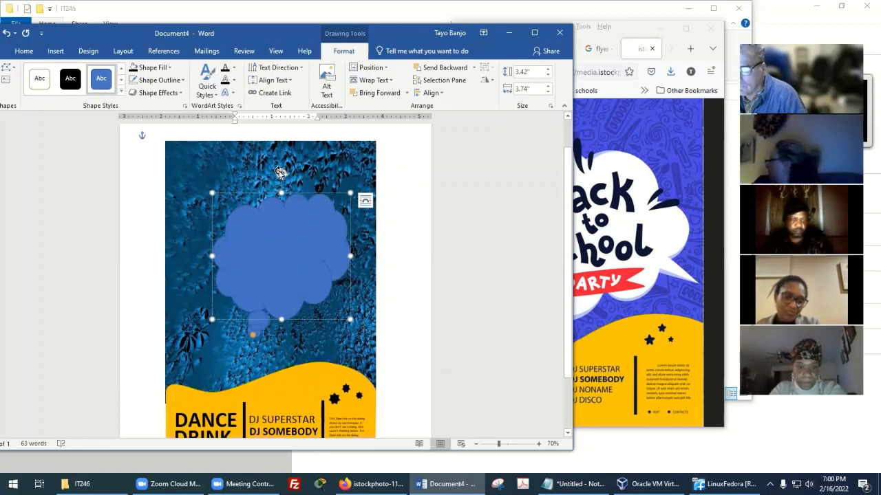
Try to rotate the thought bubble so its tail points right and enlarge it to about 4.03" by 3.95", and undo both changes.
left_click_drag(278, 172, 156, 239)
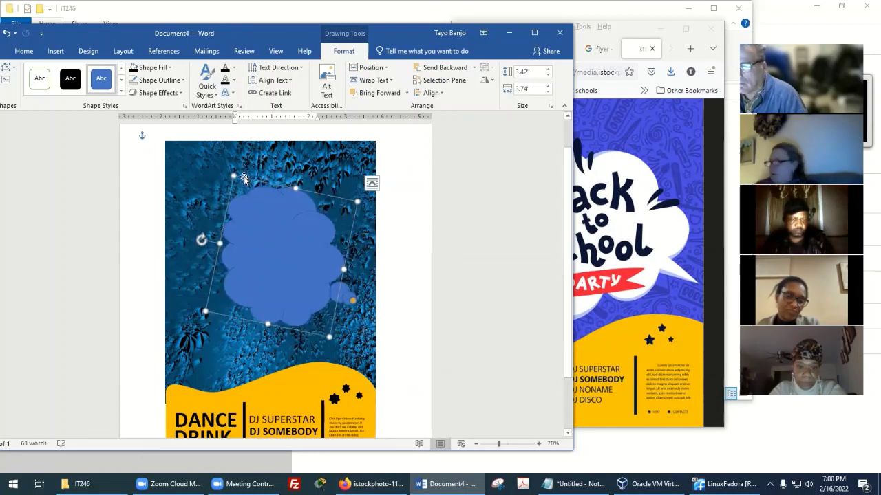
left_click_drag(233, 176, 210, 161)
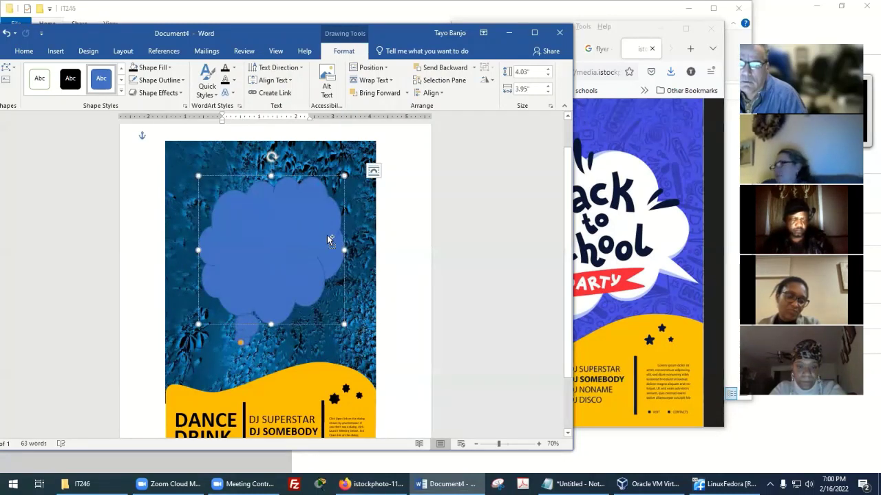
key("ctrl+z")
left_click(485, 266)
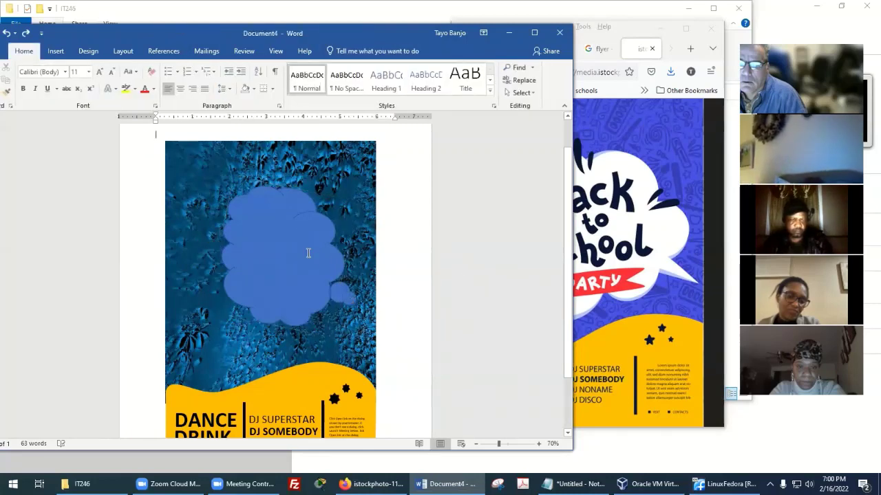
key("ctrl+z")
left_click(491, 235)
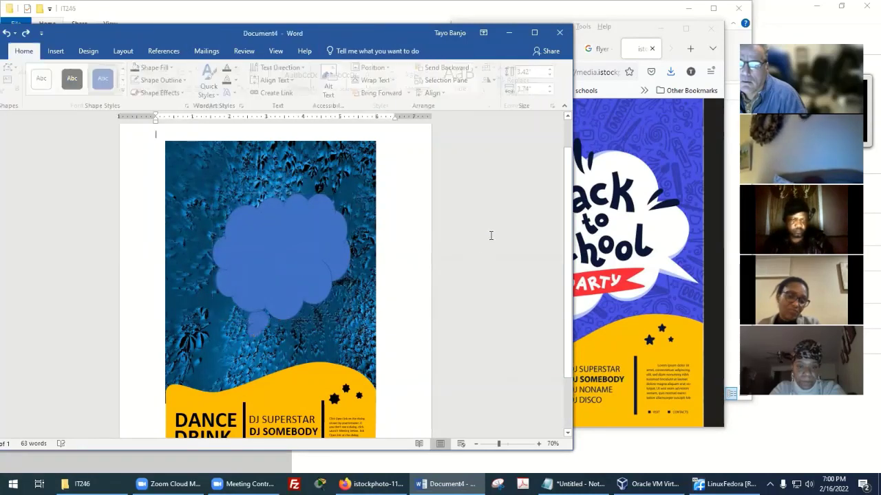
Mirror the thought bubble horizontally so its tail points right, widen it to about 4.2", and centre it over the blue picture.
left_click(352, 235)
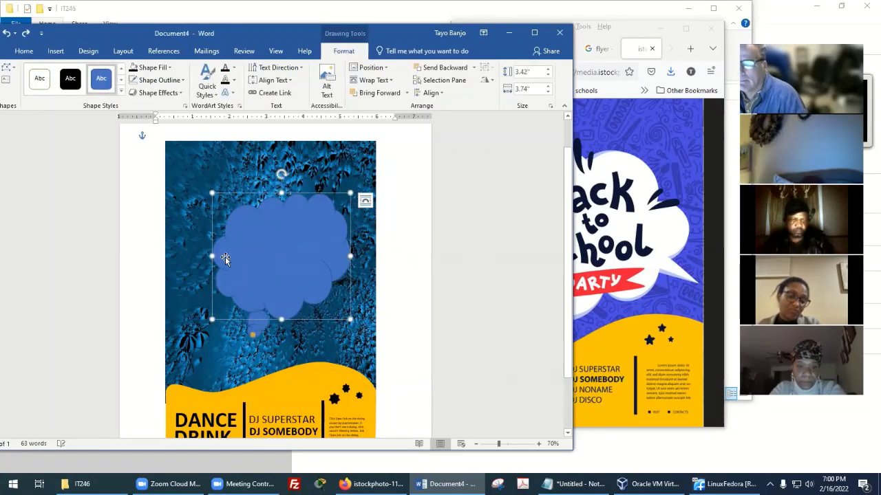
left_click_drag(213, 255, 388, 256)
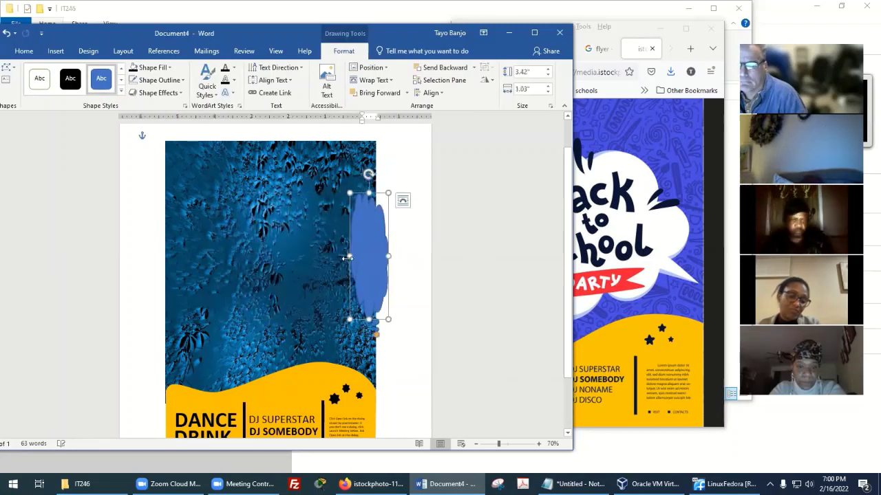
left_click_drag(305, 256, 233, 256)
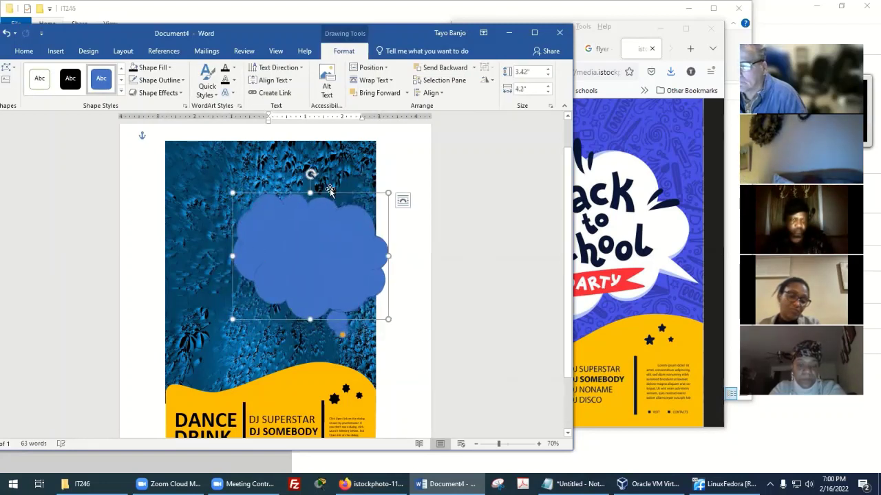
left_click_drag(331, 193, 296, 192)
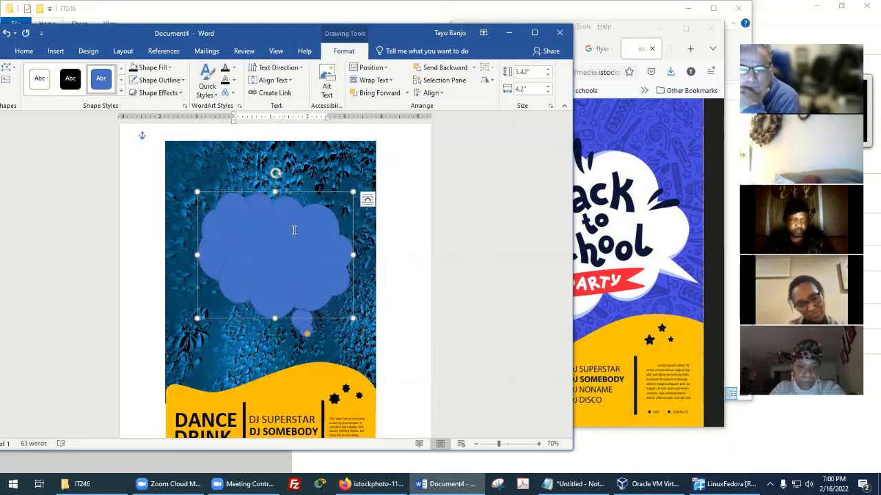
Fill the thought bubble with white.
left_click(153, 68)
left_click(133, 93)
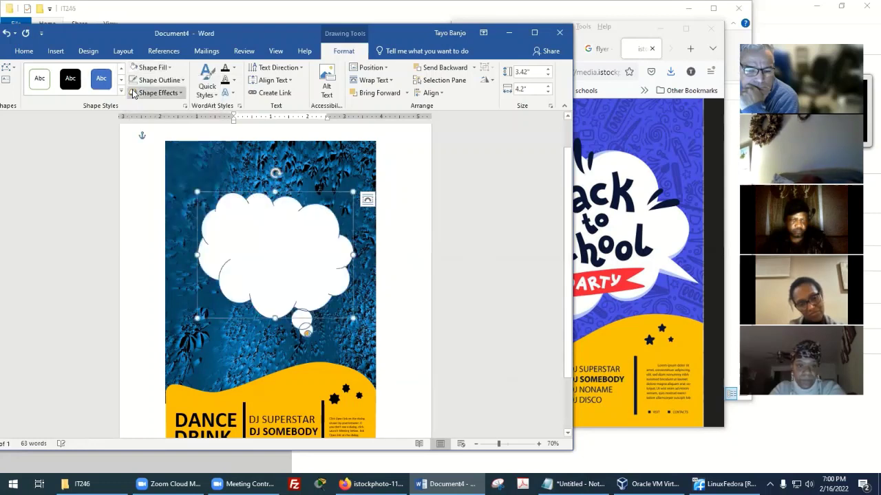
left_click(481, 248)
scroll(477, 253, "down", 1)
Rotate the white thought bubble slightly counterclockwise so its tail swings toward the picture's right edge.
left_click(239, 259)
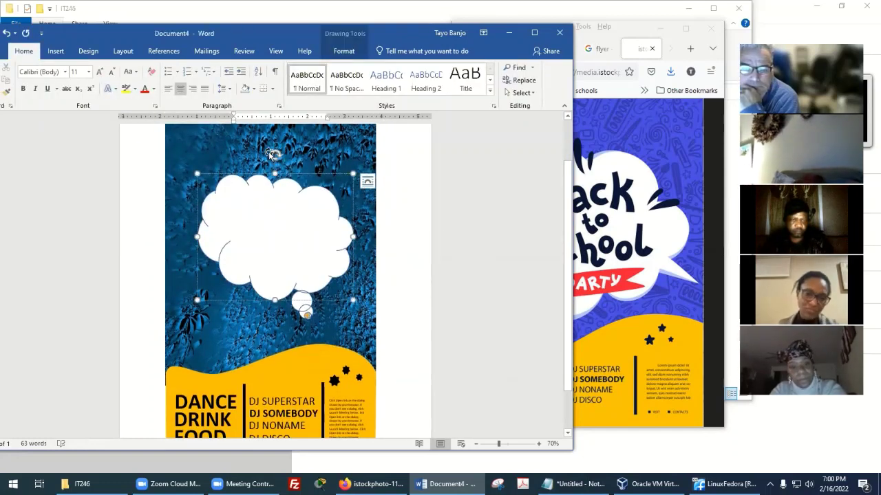
left_click_drag(275, 155, 245, 155)
left_click(468, 227)
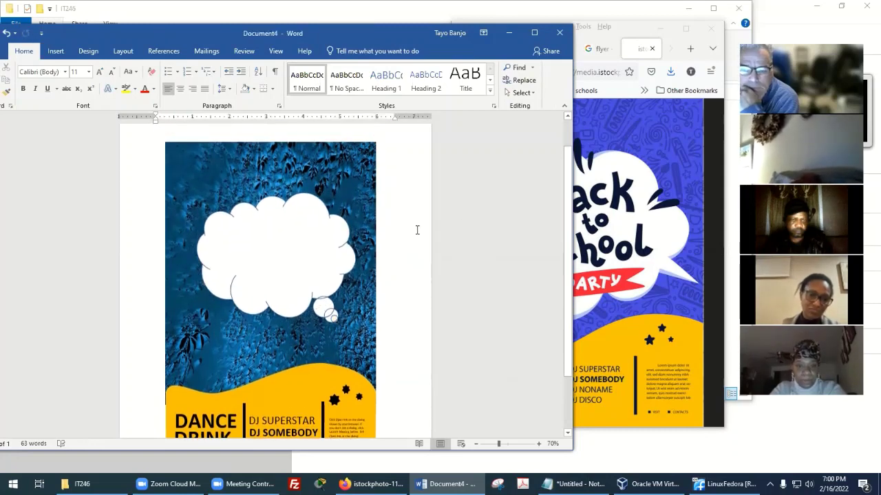
scroll(417, 230, "down", 1)
key("ctrl+z")
left_click(415, 179)
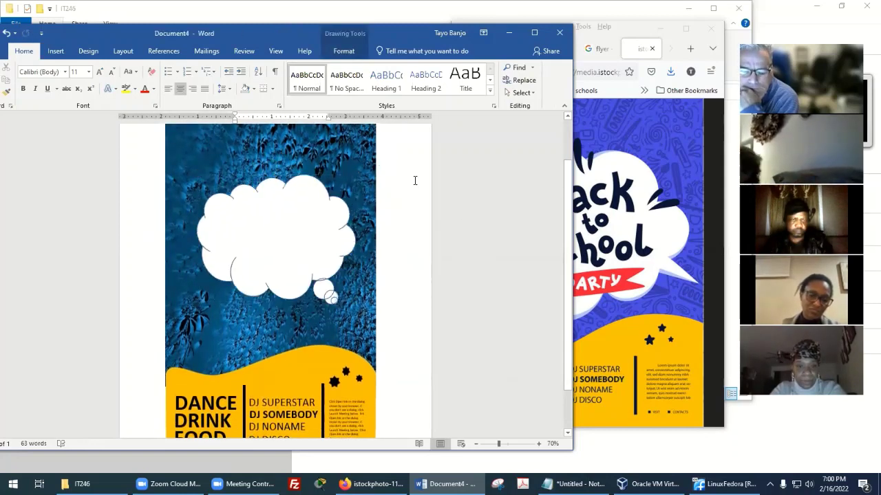
Enlarge the tilted thought bubble slightly and shift it down and left within the blue picture.
left_click(295, 192)
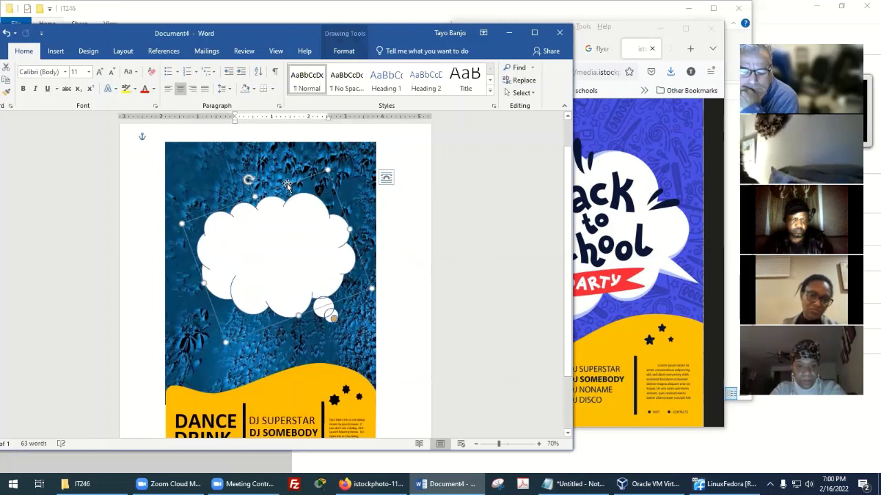
left_click_drag(287, 184, 315, 178)
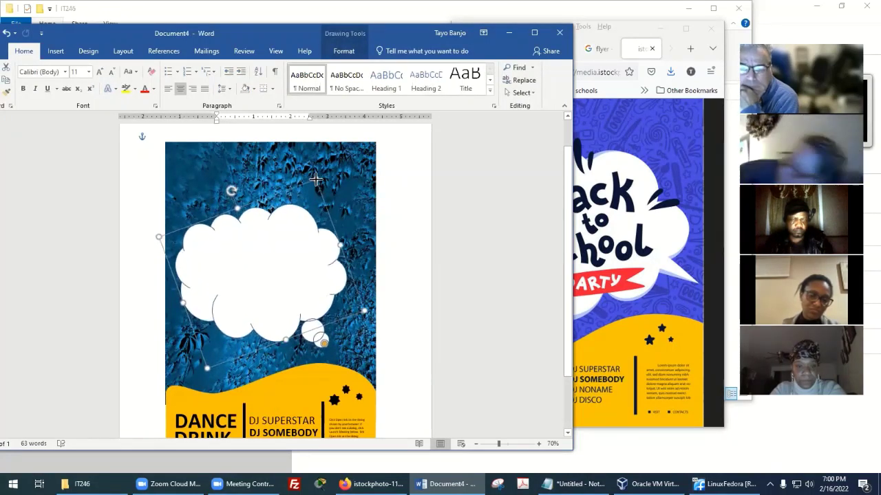
left_click(390, 246)
scroll(521, 255, "down", 2)
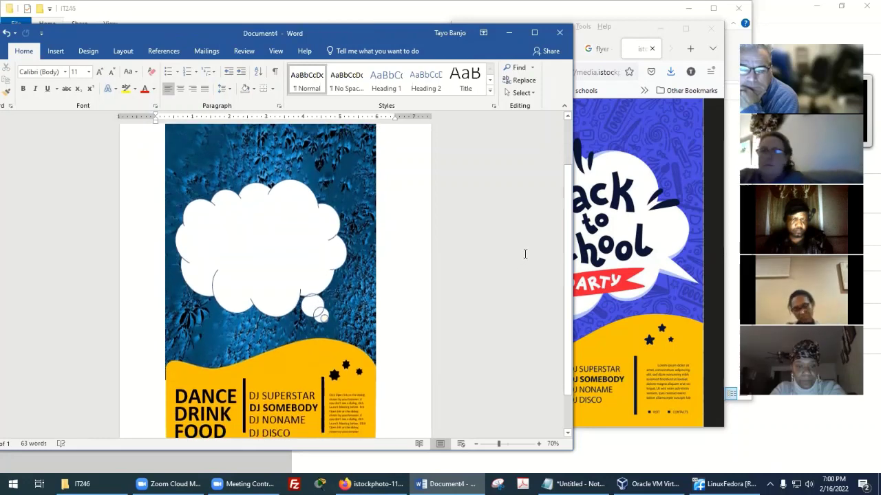
Try an oval speech bubble about 2.82" high and 2.76" wide over the yellow area, and delete it.
left_click(56, 58)
left_click(55, 84)
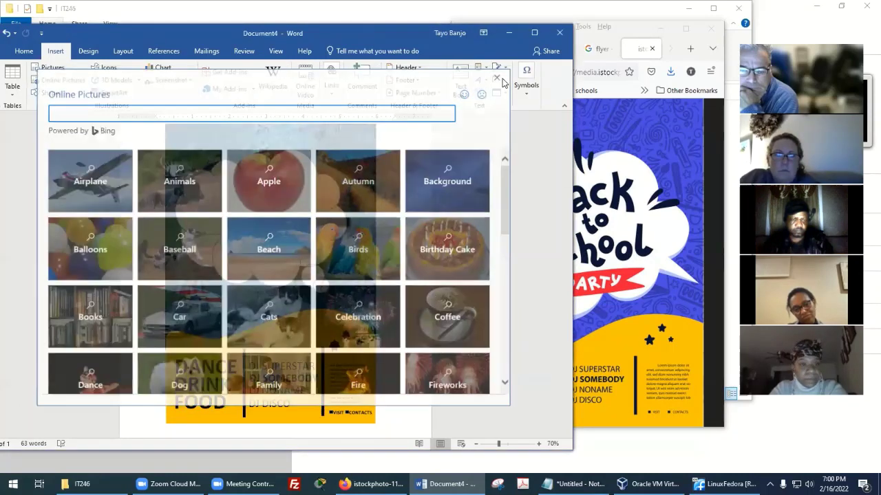
left_click(499, 76)
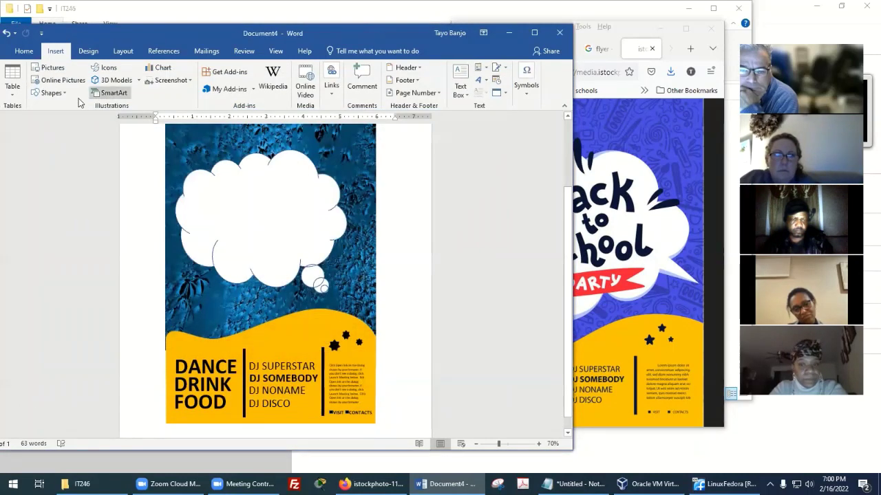
left_click(49, 92)
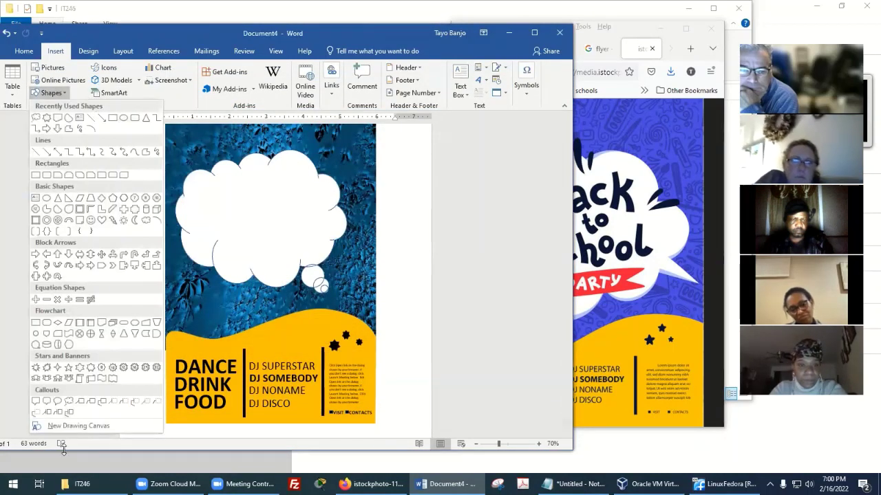
left_click(59, 403)
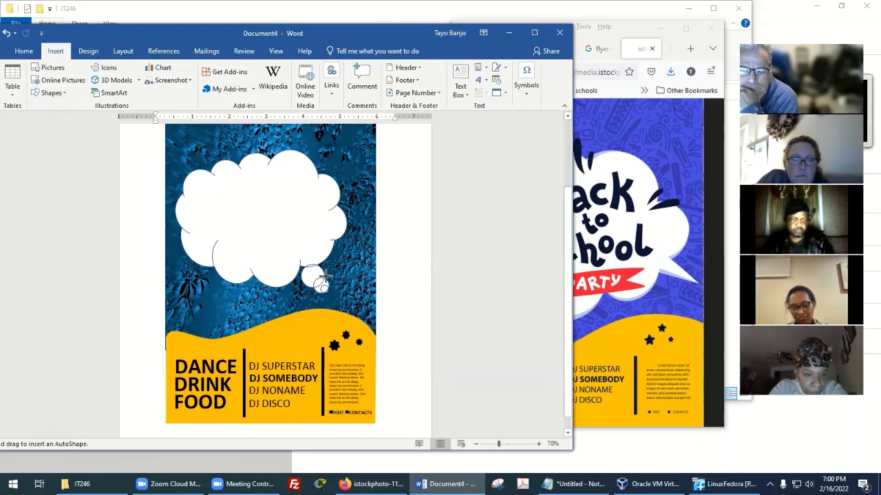
mouse_move(205, 305)
left_mouse_down()
mouse_move(295, 399)
mouse_move(314, 406)
mouse_move(308, 409)
left_mouse_up()
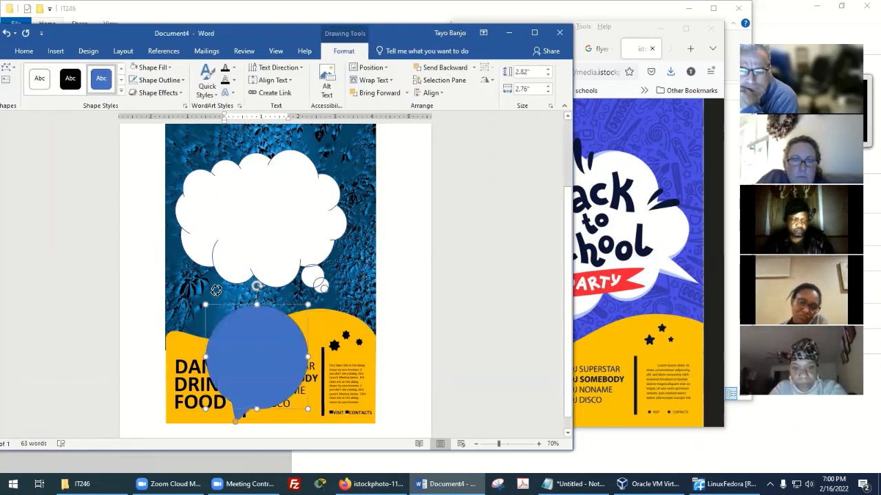
left_click(411, 335)
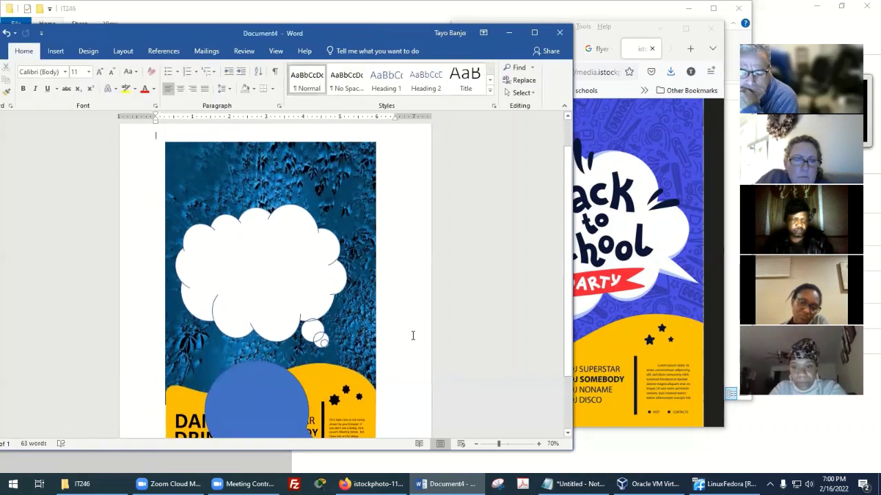
scroll(413, 335, "down", 2)
left_click(293, 359)
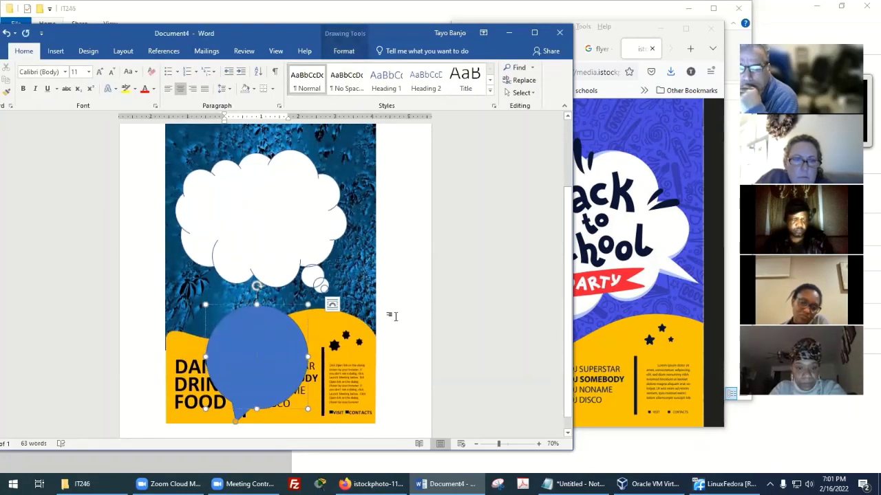
key("Delete")
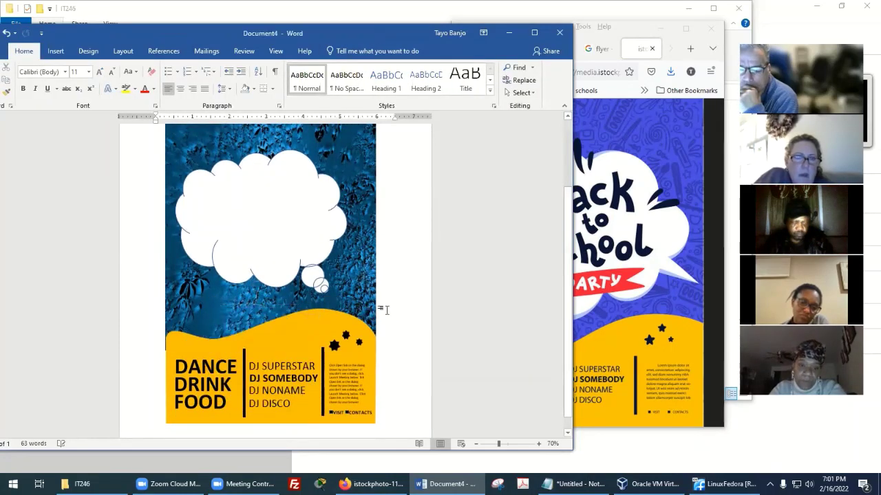
Check the headline in the reference flyer, and duplicate the DANCE text box with the copy placed inside the white cloud.
key("alt+Tab")
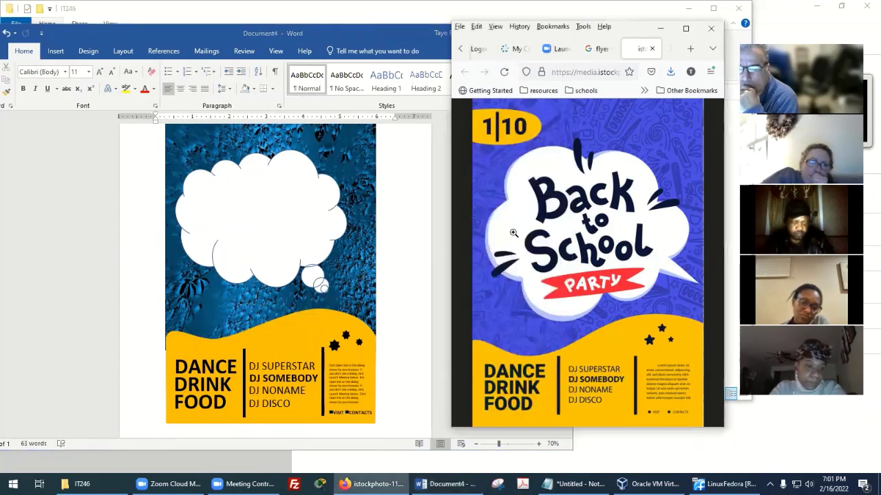
scroll(395, 244, "up", 2)
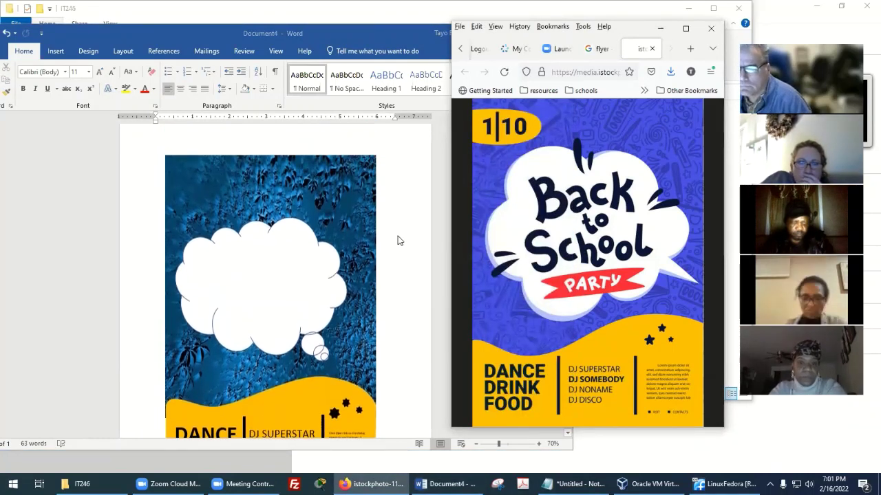
scroll(408, 274, "down", 1)
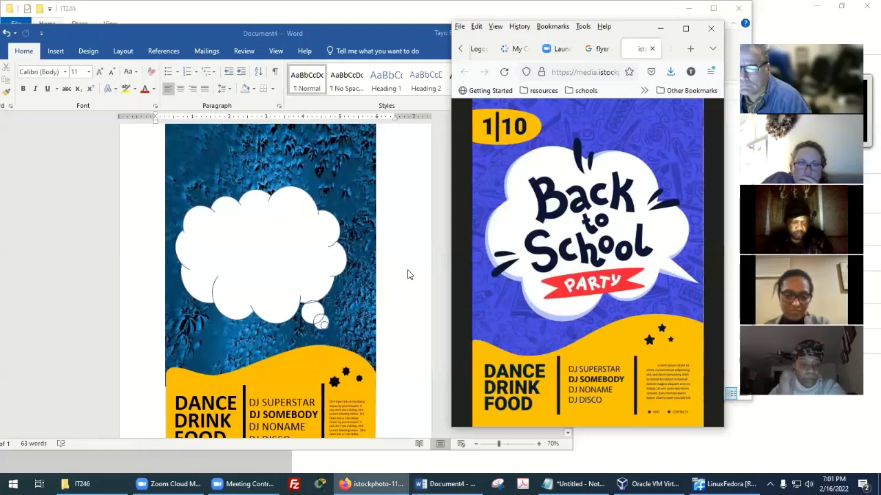
scroll(220, 371, "down", 2)
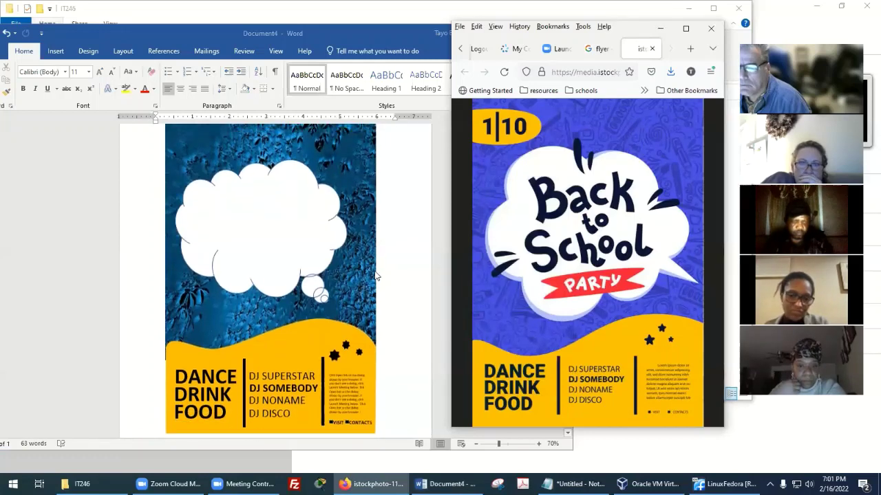
left_click(231, 364)
left_click(231, 366)
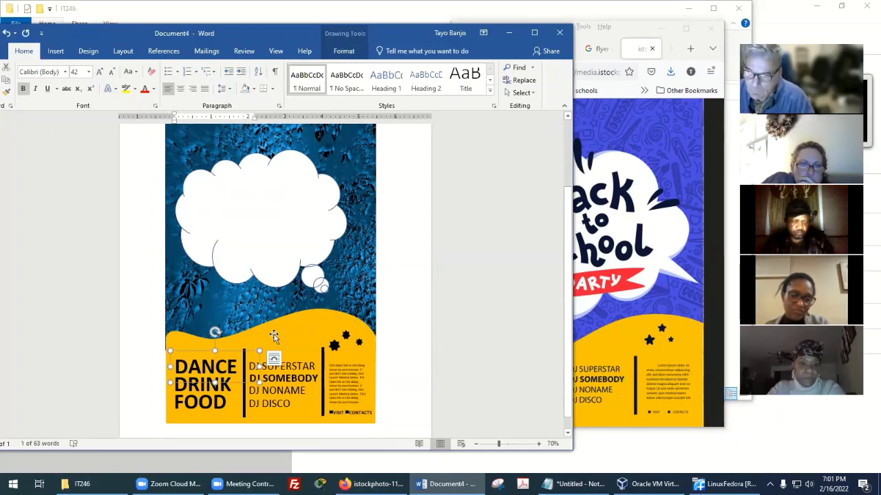
key("ctrl+v")
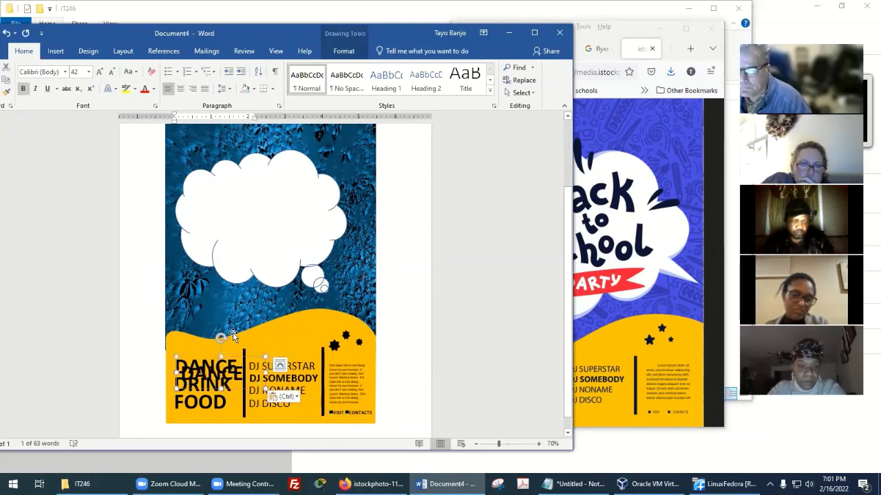
left_click_drag(231, 279, 258, 200)
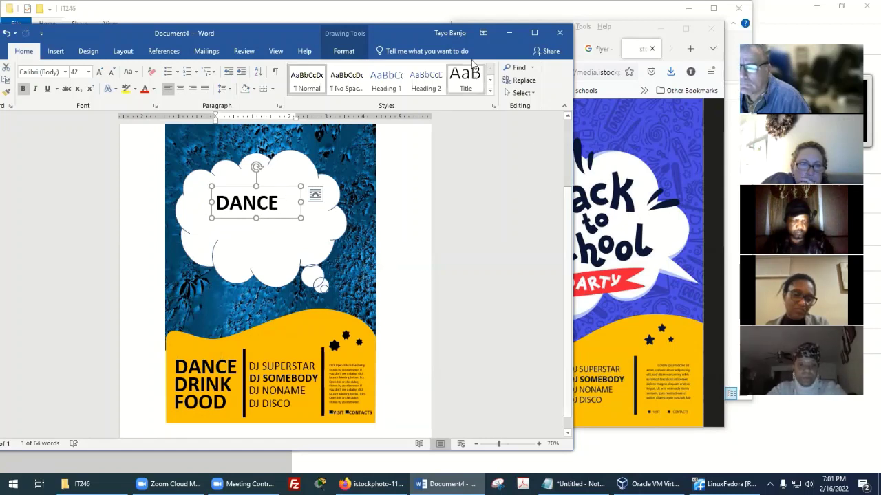
Set the copied text box's font to Kristen ITC and replace its text with "Back".
left_click(65, 72)
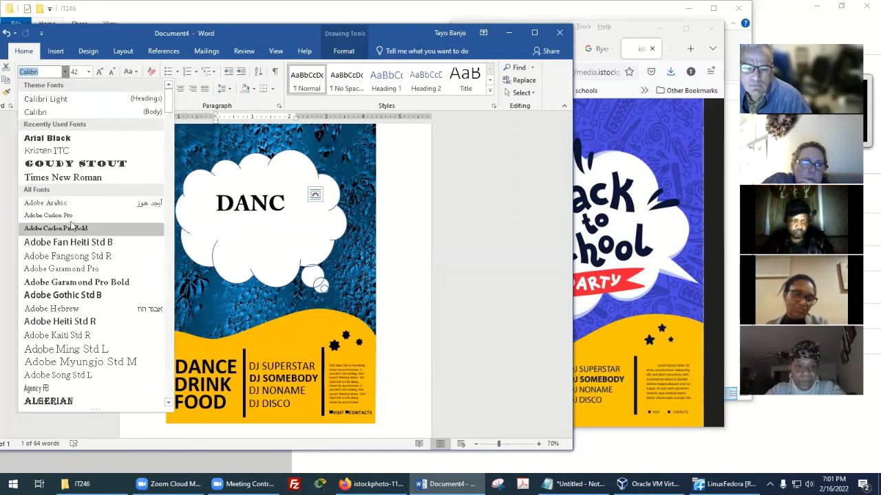
left_click(56, 151)
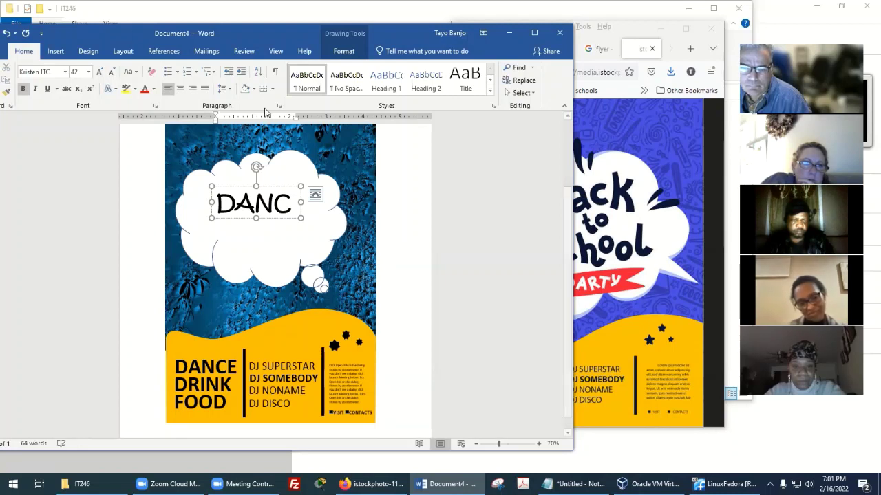
key("shift+End")
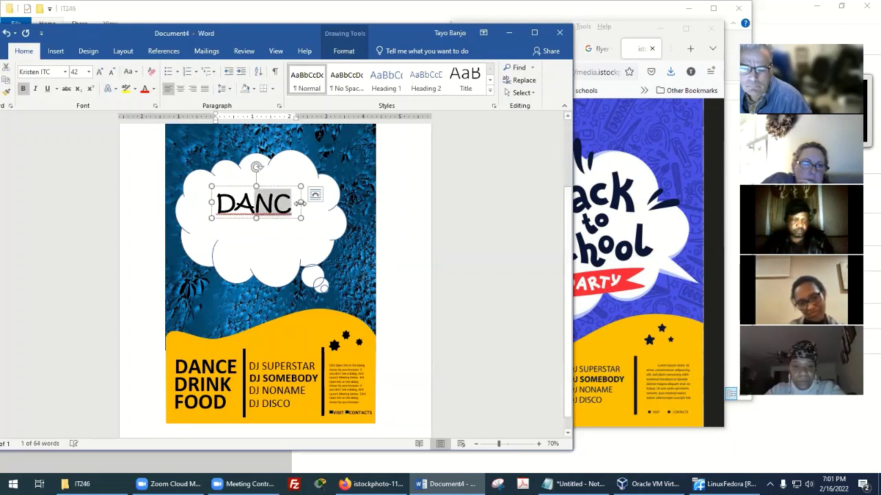
type("Back")
key("BackSpace")
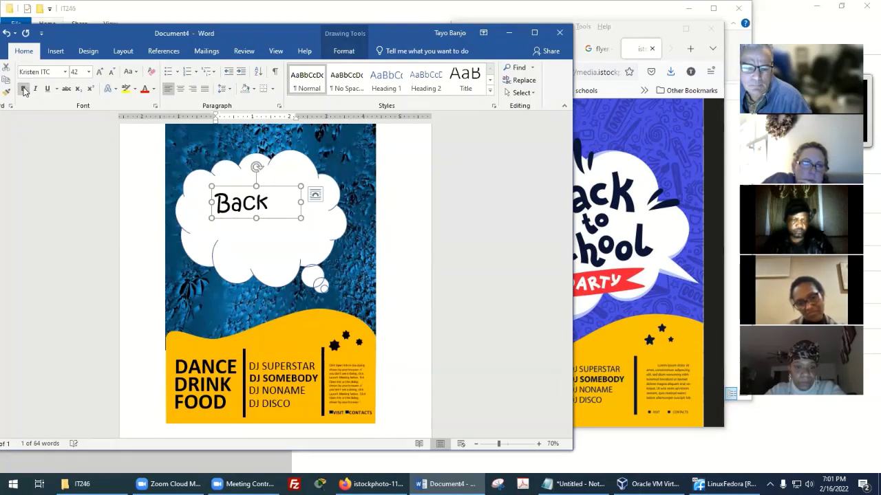
Enlarge "Back" to 72 pt in a larger text box, and tilt it slightly counterclockwise in the cloud's upper part.
left_click(99, 72)
left_click(99, 71)
left_click_drag(300, 219, 313, 240)
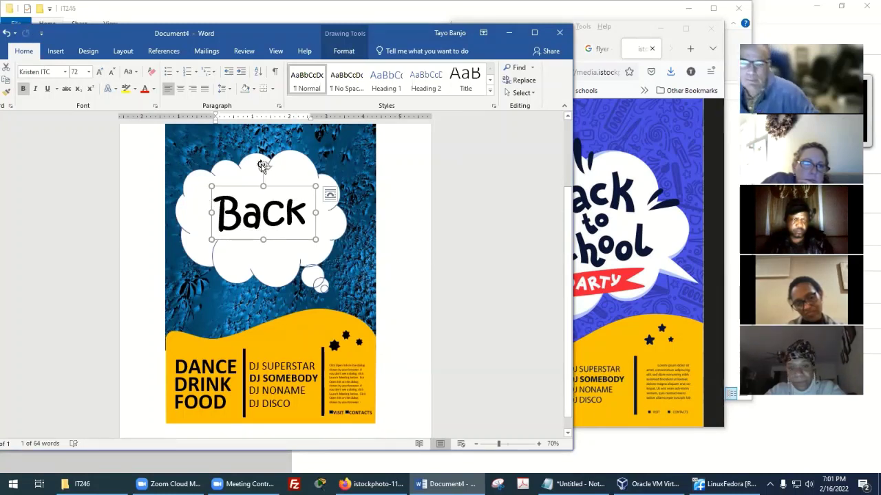
mouse_move(262, 166)
left_mouse_down()
mouse_move(286, 173)
mouse_move(245, 167)
mouse_move(265, 172)
mouse_move(255, 140)
mouse_move(257, 162)
left_mouse_up()
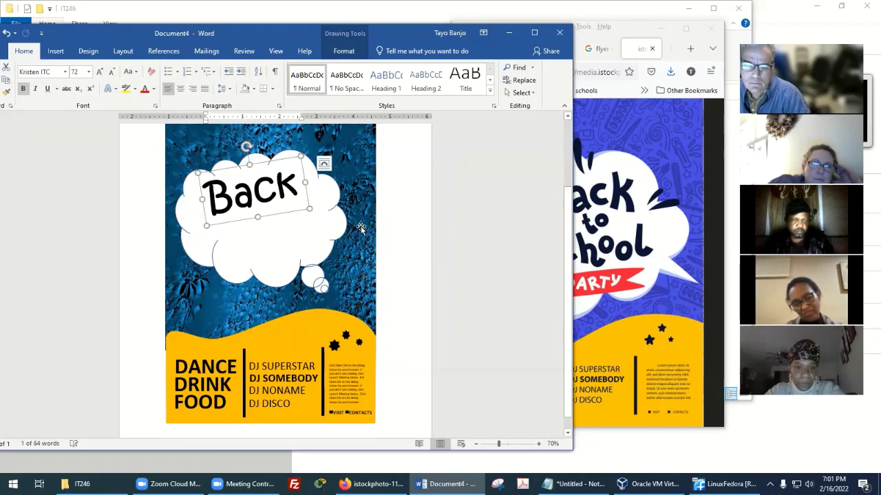
Duplicate the "Back" text box, place the copy below it in the cloud, and replace its text with "to".
key("ctrl+v")
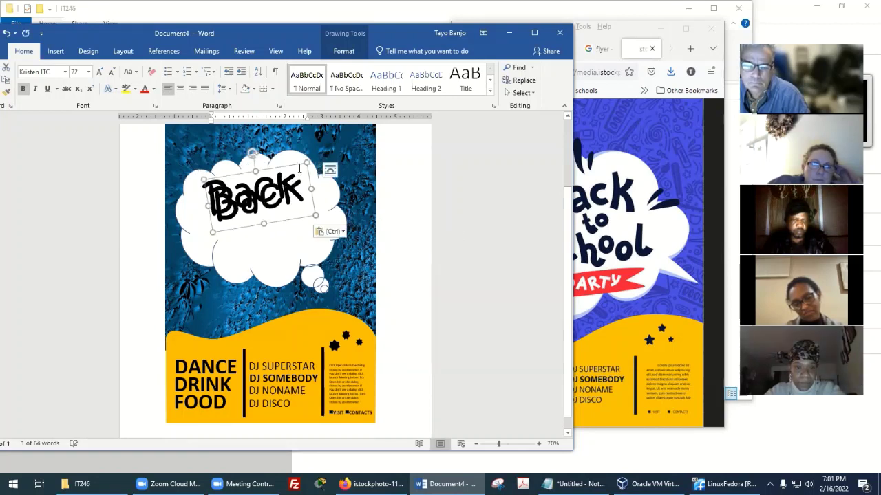
left_click_drag(299, 168, 309, 193)
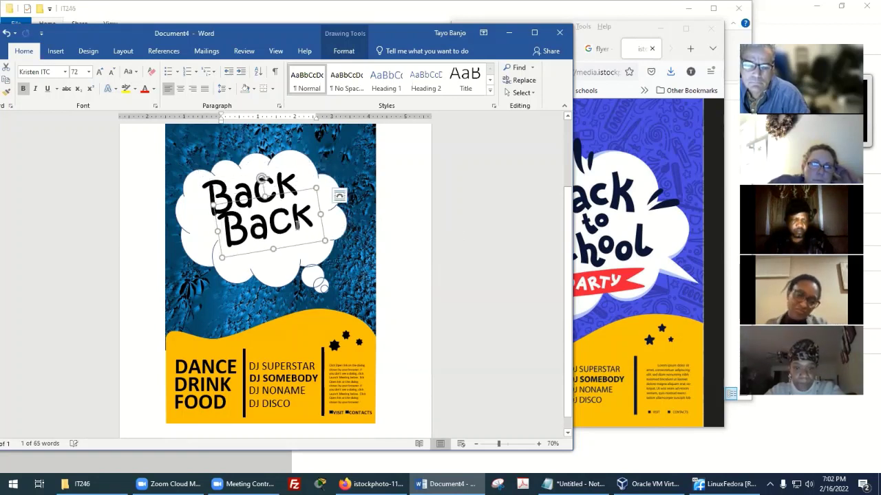
double_click(296, 224)
left_click(305, 220)
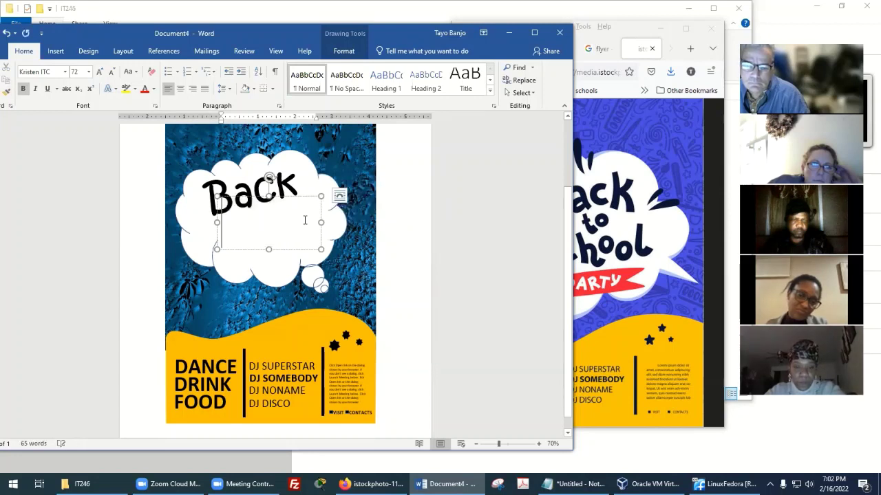
type("to")
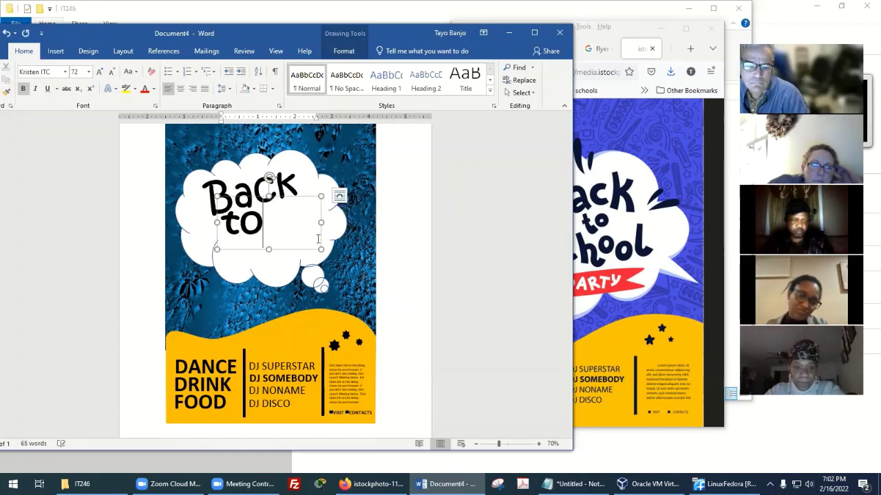
key("Escape")
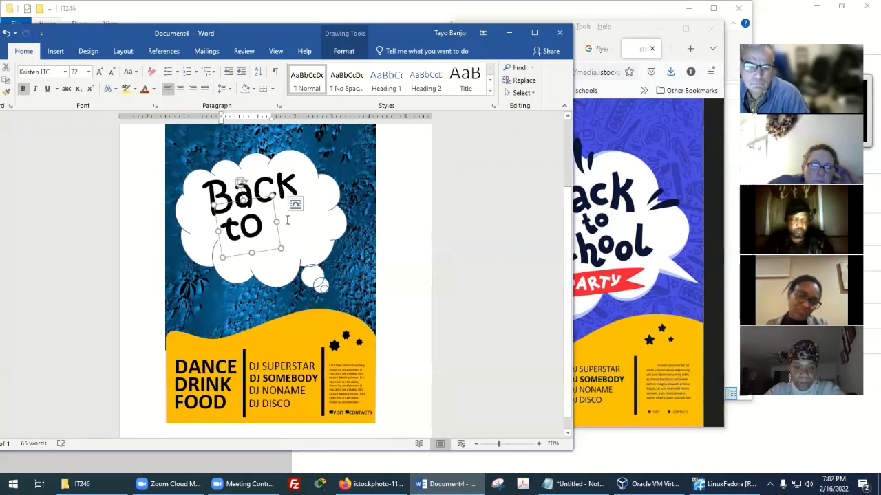
Reduce "to" to 48 pt and position it just under the right half of "Back".
left_click_drag(255, 199, 287, 191)
left_click(112, 72)
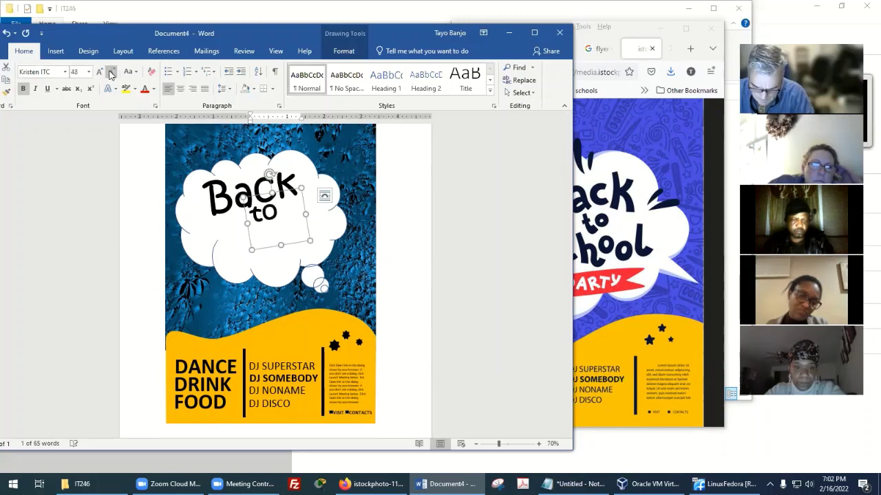
left_click(111, 72)
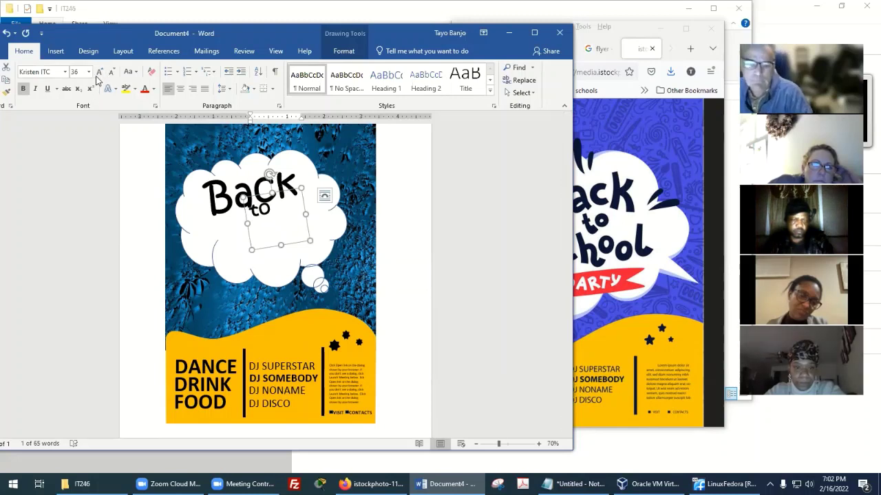
key("ctrl+shift+period")
left_click_drag(282, 195, 297, 192)
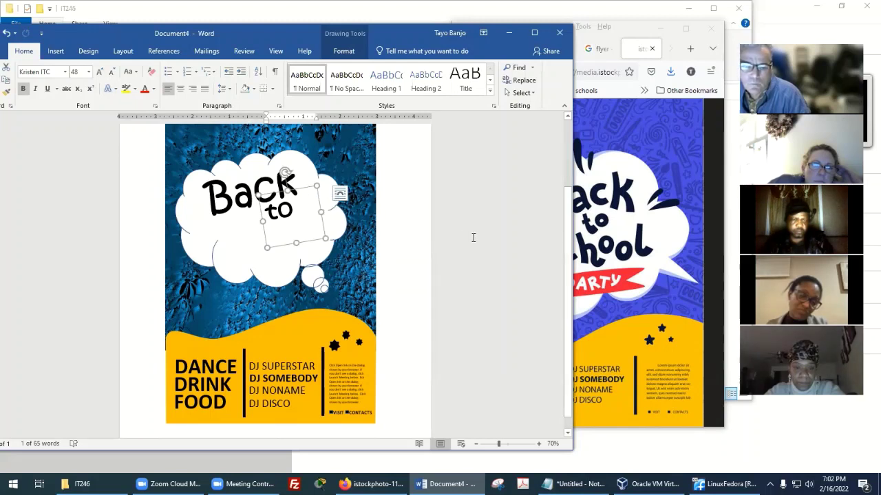
Duplicate the "to" text box below the headline, replace the copy's text with "School", and widen the box to fit one line.
key("ctrl+v")
left_click_drag(306, 193, 249, 223)
double_click(244, 242)
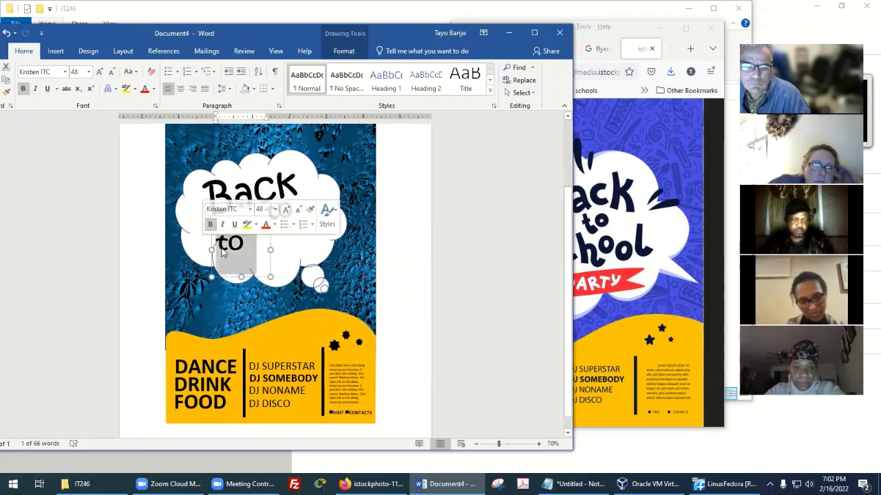
type("School")
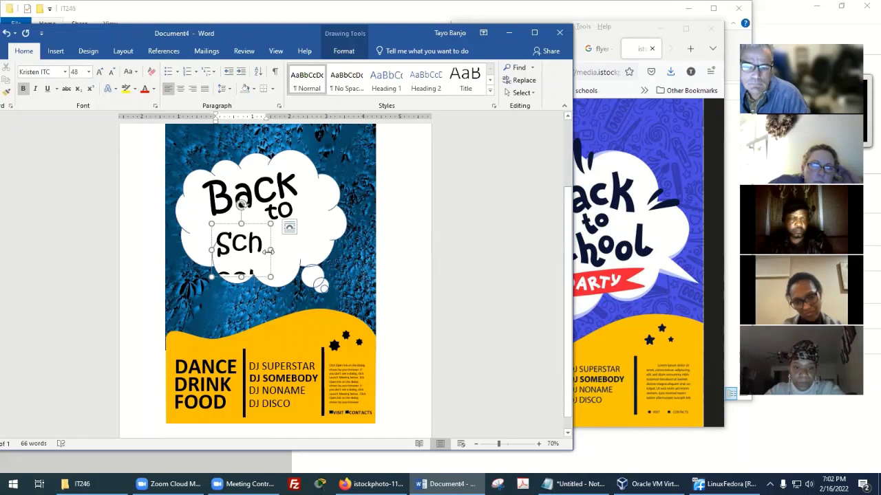
left_click_drag(270, 249, 313, 246)
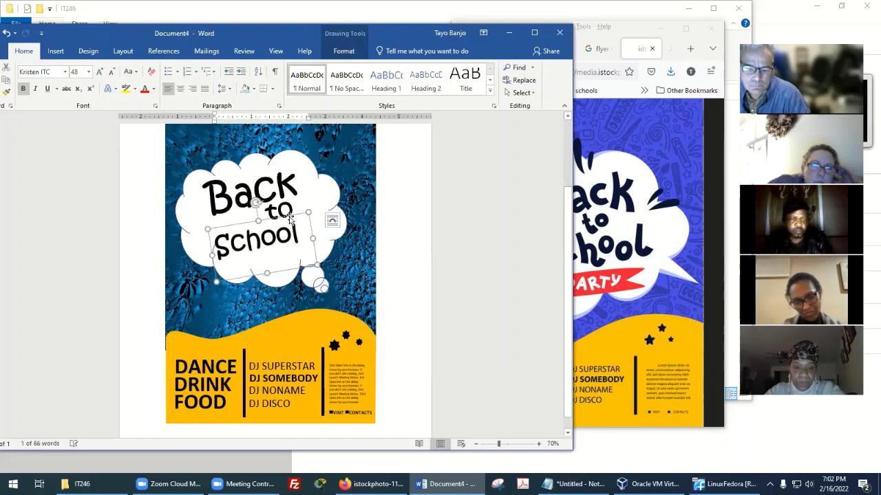
Enlarge "School" to 72 pt in a wider text box, and position it below "to" with a slight counterclockwise tilt.
left_click(100, 73)
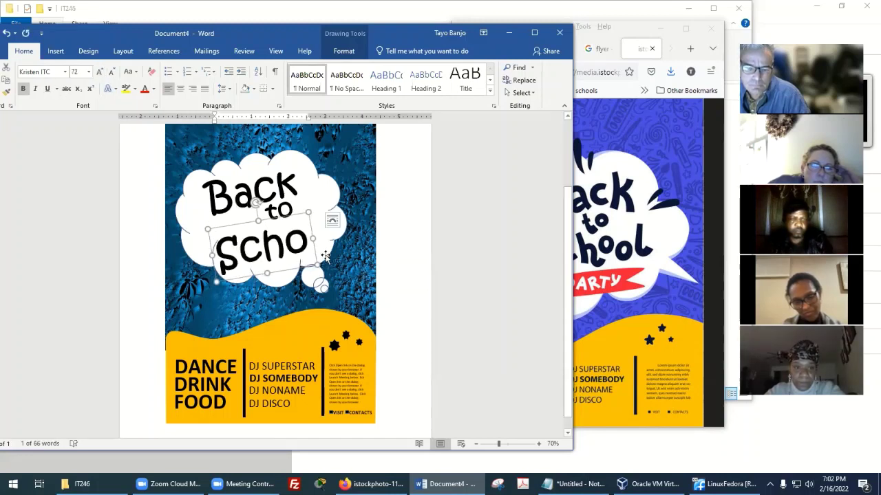
left_click_drag(313, 237, 349, 236)
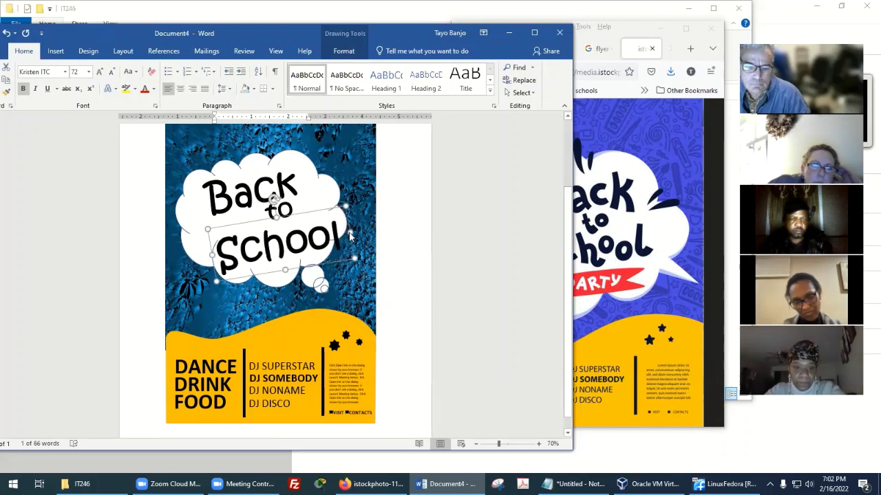
left_click_drag(275, 198, 260, 184)
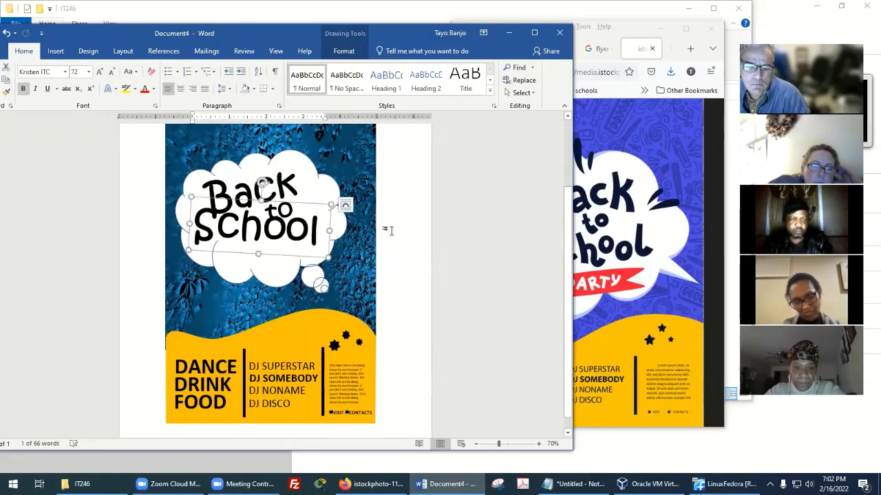
left_click_drag(313, 184, 321, 194)
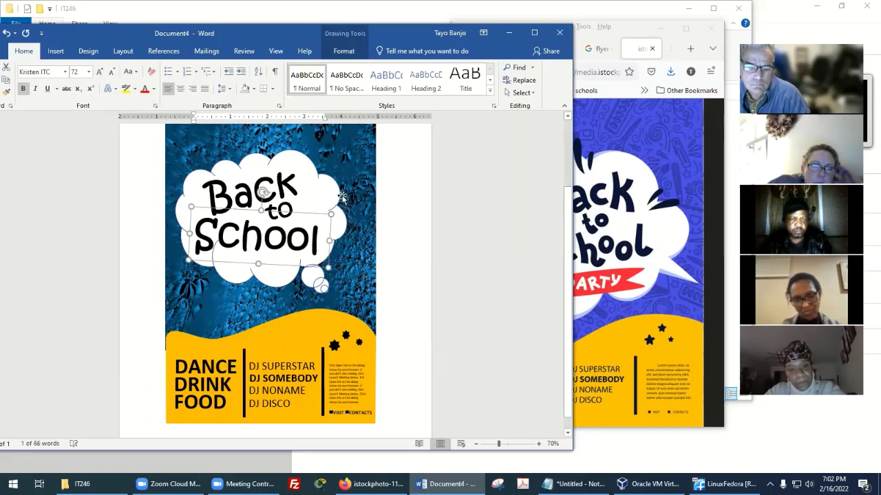
mouse_move(263, 191)
left_mouse_down()
mouse_move(249, 188)
mouse_move(286, 189)
mouse_move(253, 188)
mouse_move(262, 187)
left_mouse_up()
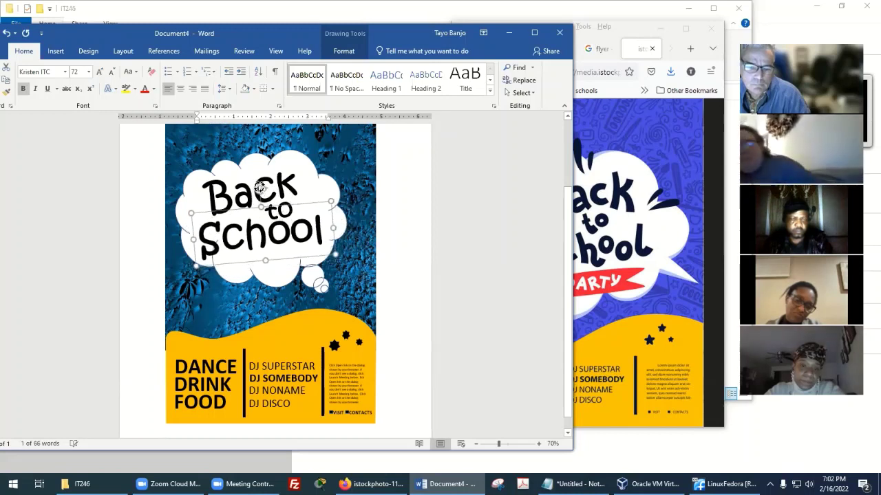
left_click(440, 228)
scroll(447, 258, "up", 1)
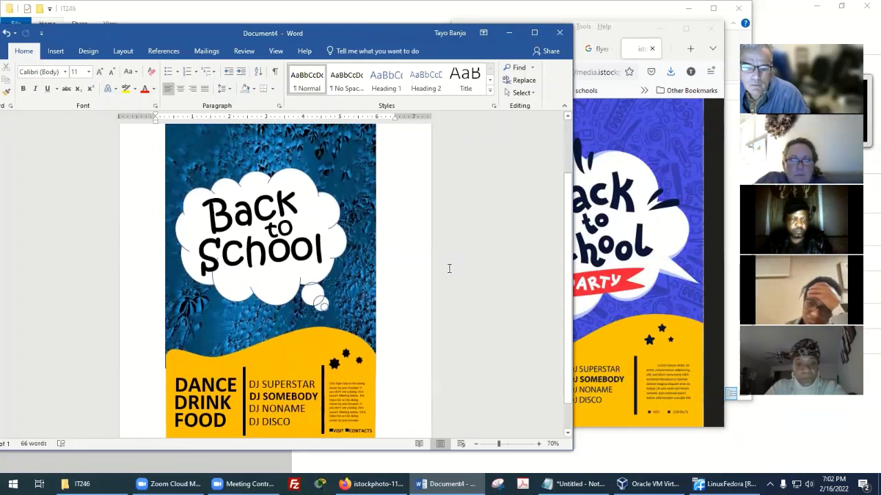
scroll(448, 262, "down", 1)
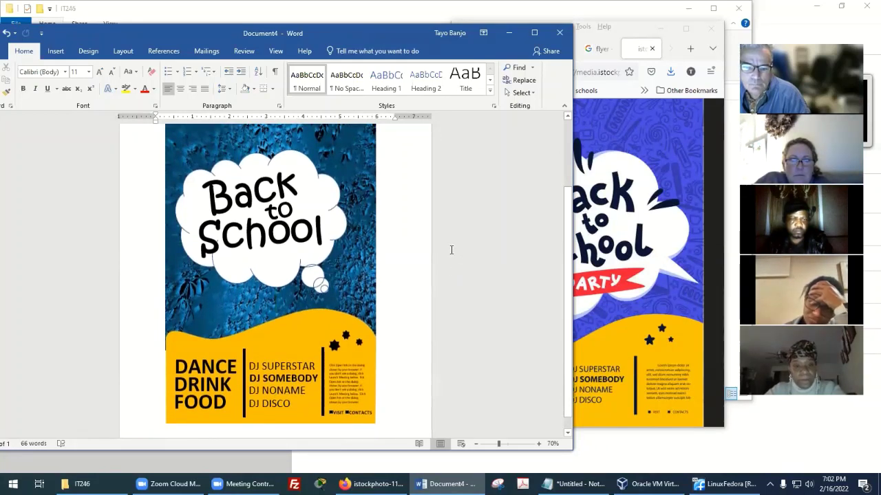
Check the accent marks in the reference flyer, and draw a lightning bolt about 1.12" high and 1.07" wide right of the cloud.
left_click(607, 168)
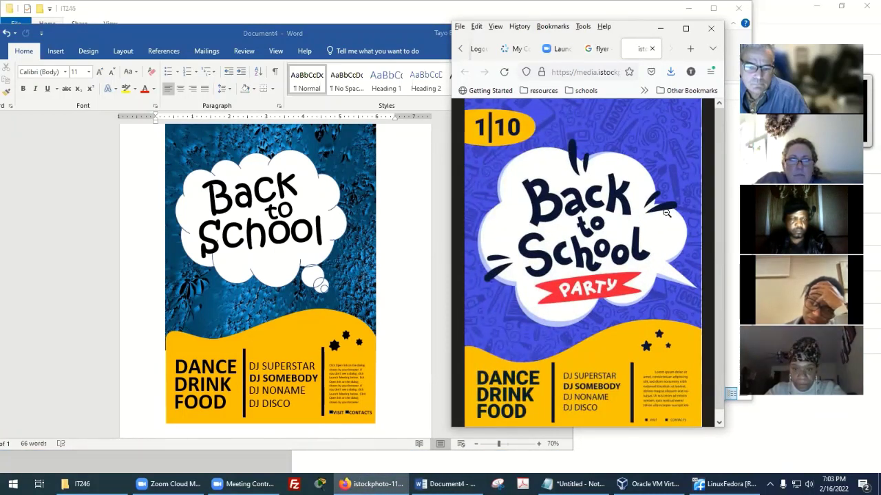
left_click(55, 55)
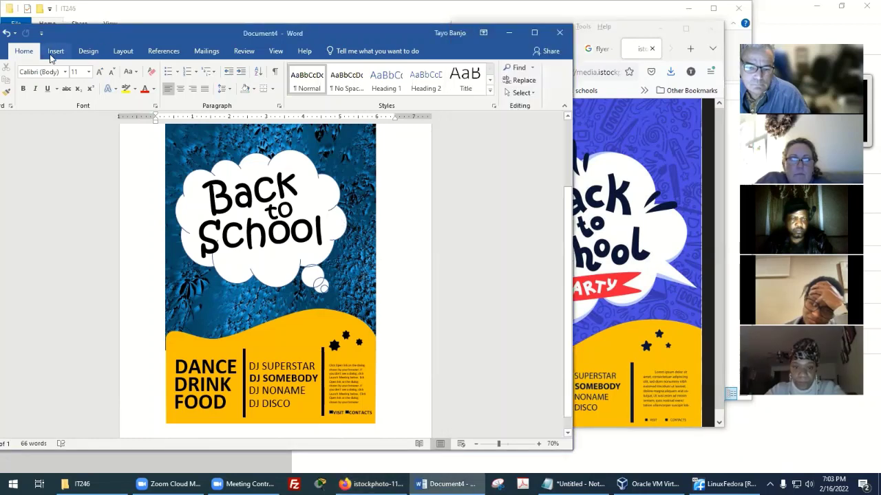
left_click(55, 52)
left_click(53, 93)
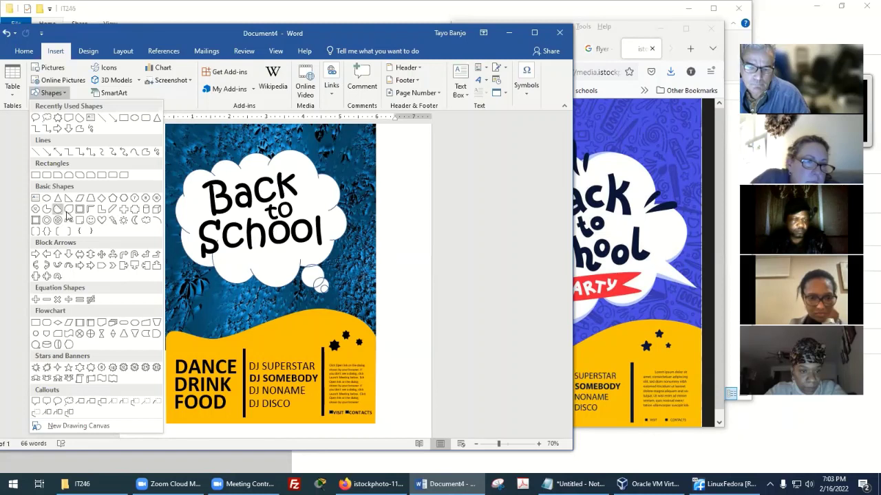
left_click(113, 220)
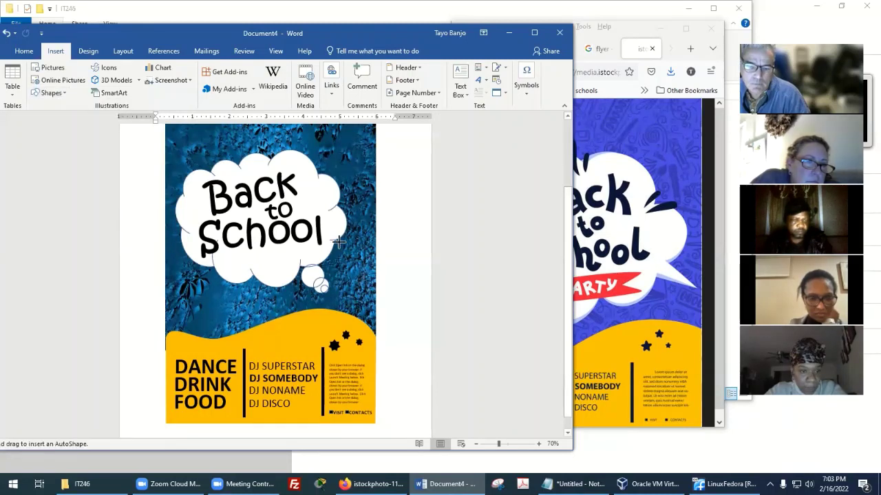
mouse_move(398, 205)
left_mouse_down()
mouse_move(409, 188)
mouse_move(398, 196)
left_mouse_up()
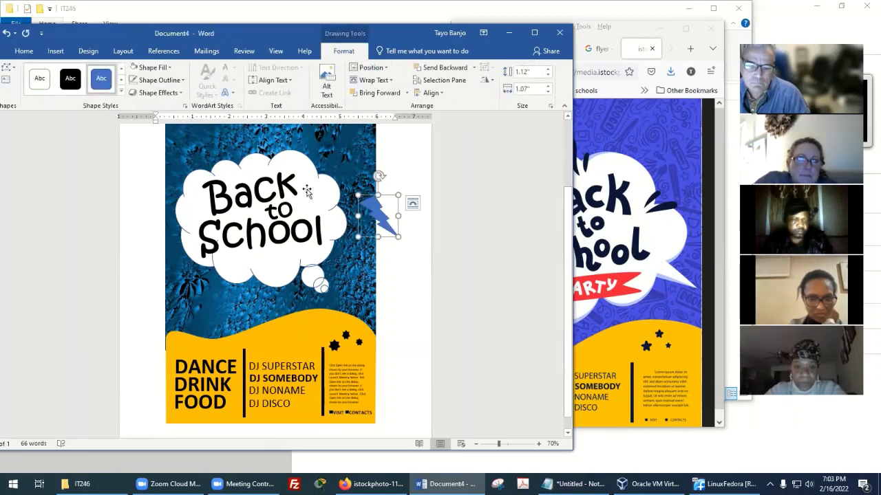
Fill the lightning bolt with orange, and shrink it to about 0.79" by 0.81" on the cloud's upper-left edge.
left_click(153, 67)
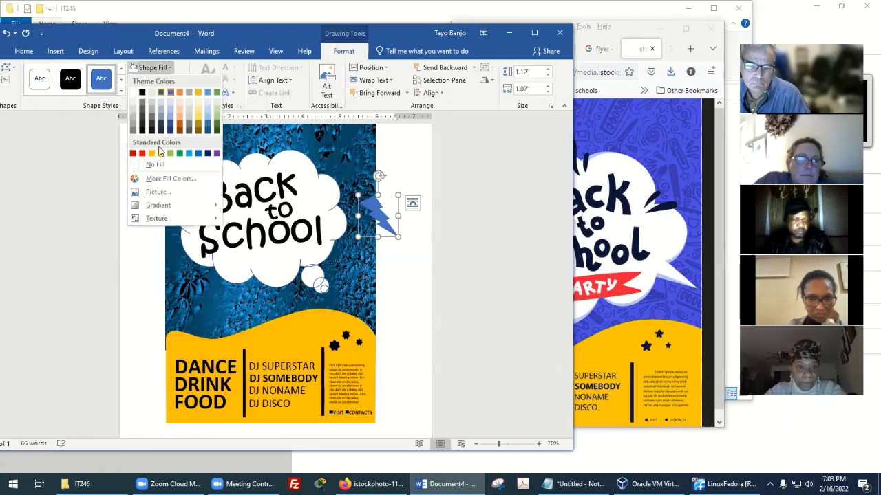
left_click(155, 151)
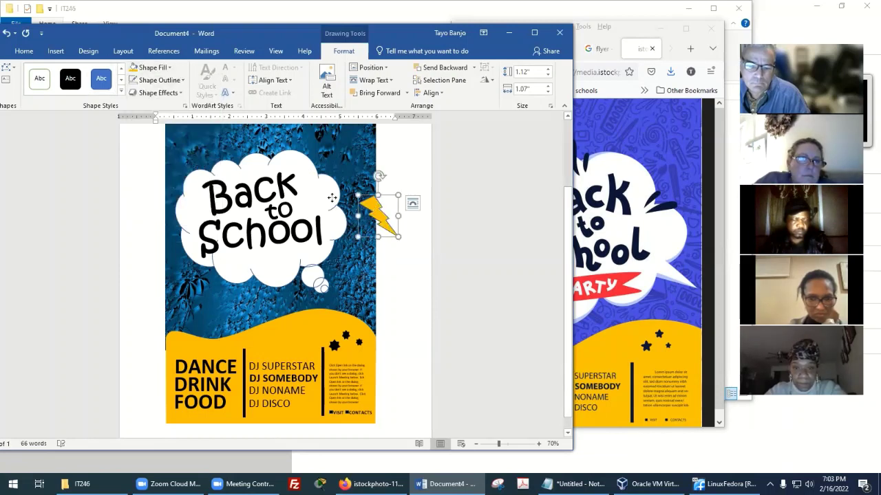
left_click_drag(372, 206, 228, 162)
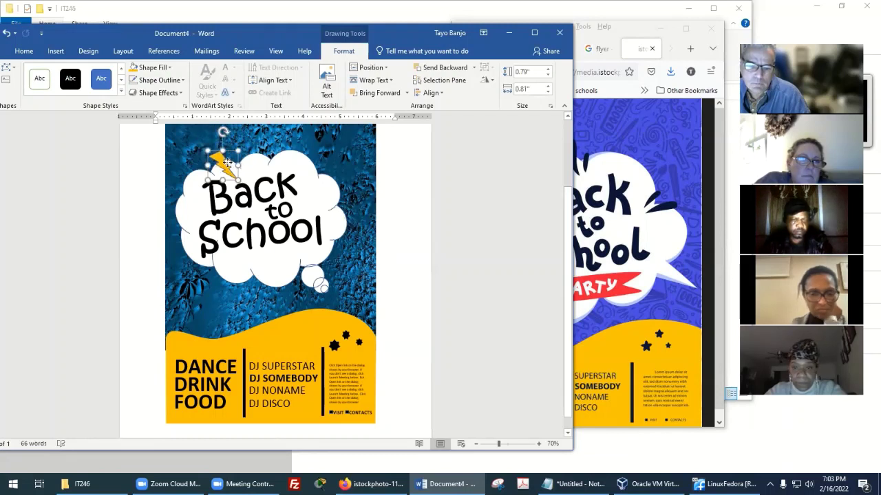
Duplicate the bolt twice, placing one copy beside the original and a mirrored copy about 0.52" wide to the right of "Back".
key("ctrl+v")
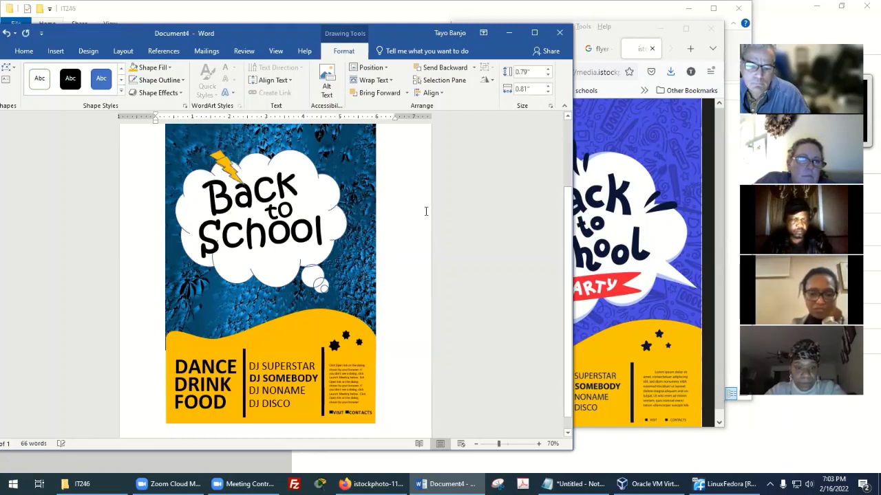
left_click_drag(232, 165, 241, 157)
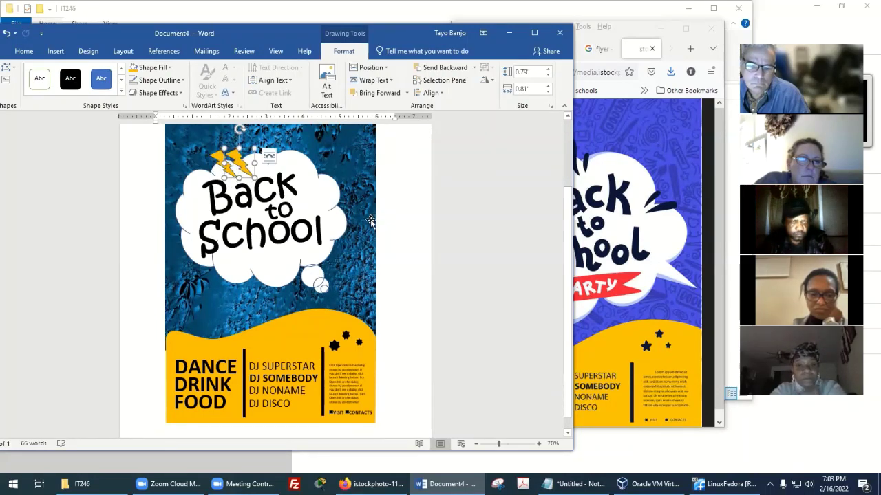
key("ctrl+v")
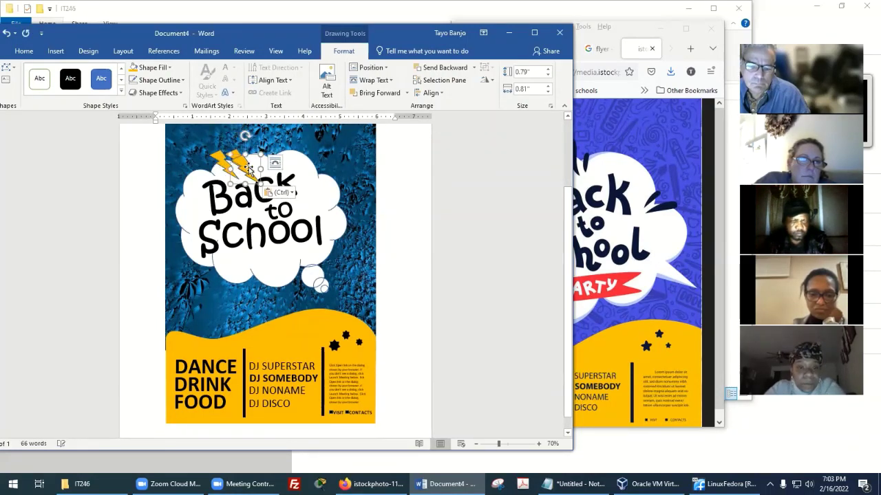
left_click_drag(249, 168, 311, 176)
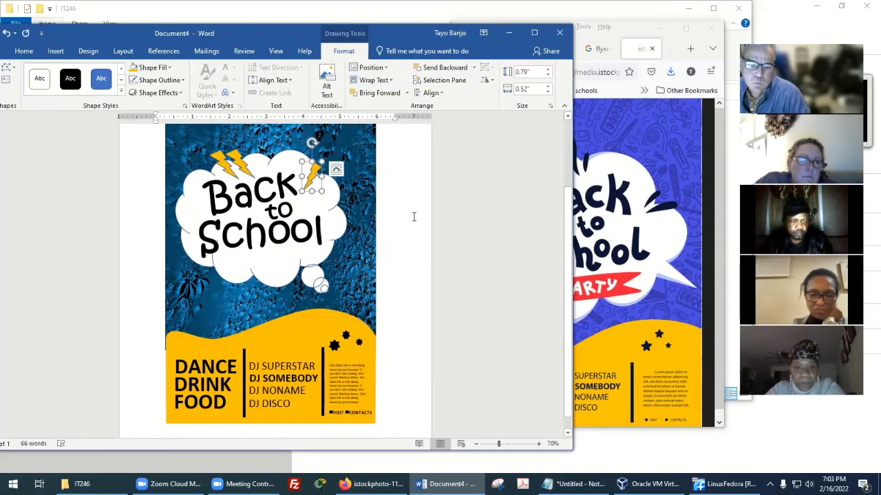
Duplicate the mirrored bolt, and place the copy slightly below and right of it, comparing with the reference flyer.
key("ctrl+v")
key("Down")
key("Down")
key("Down")
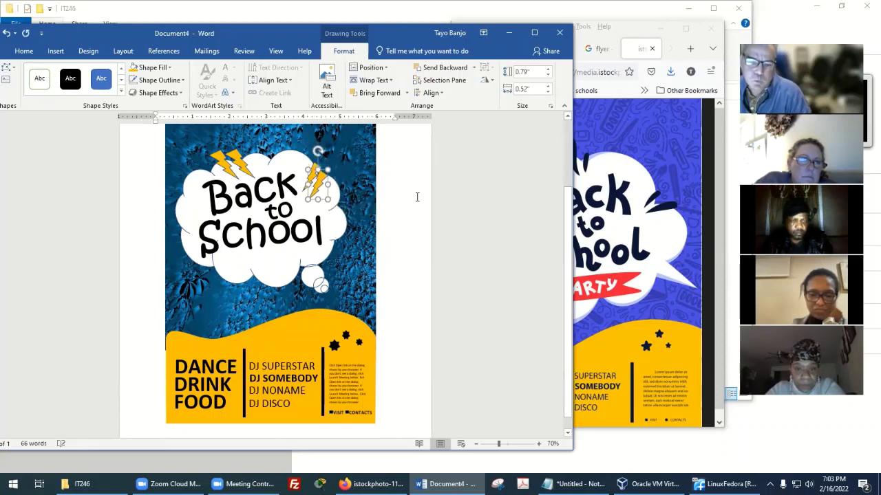
left_click(654, 213)
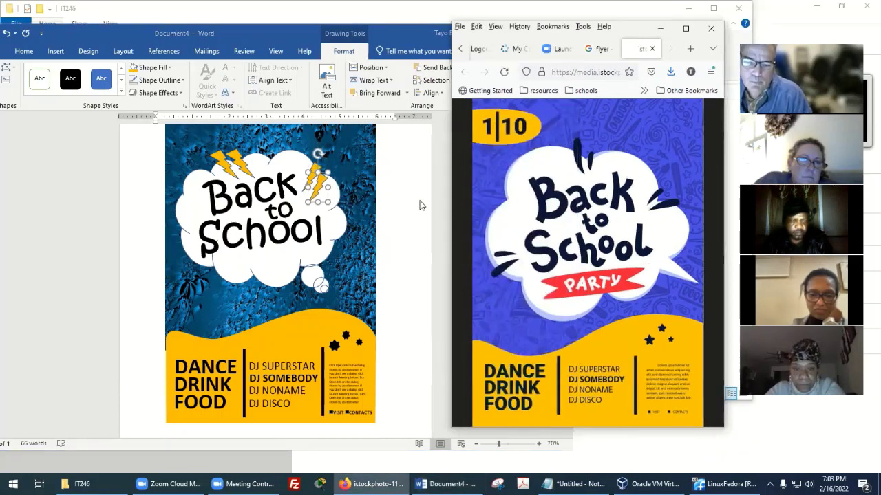
key("alt+Tab")
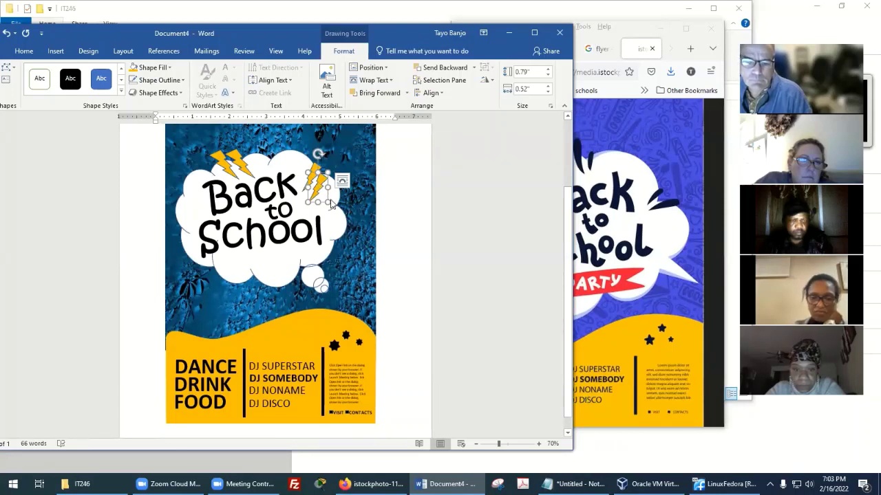
left_click_drag(319, 189, 324, 195)
Place a lightning bolt about 0.79" by 0.55" left of "School", duplicate it, and nudge the copy just above the first.
left_click_drag(263, 231, 196, 233)
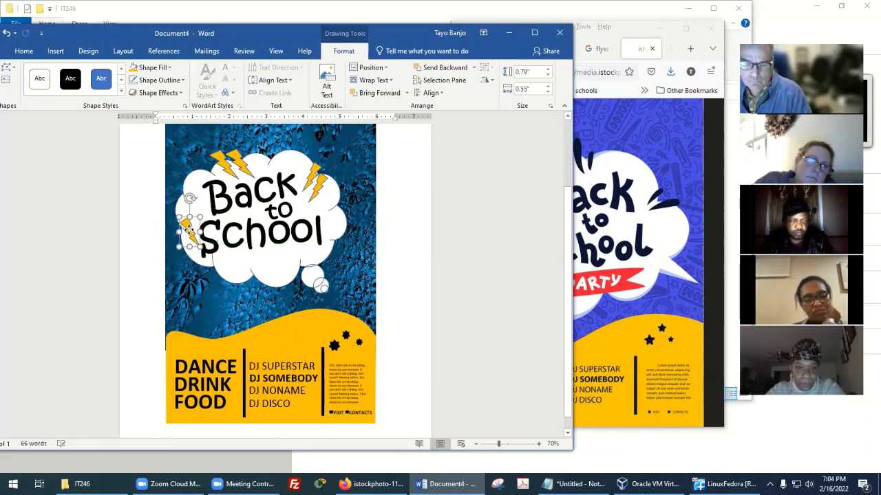
key("ctrl+v")
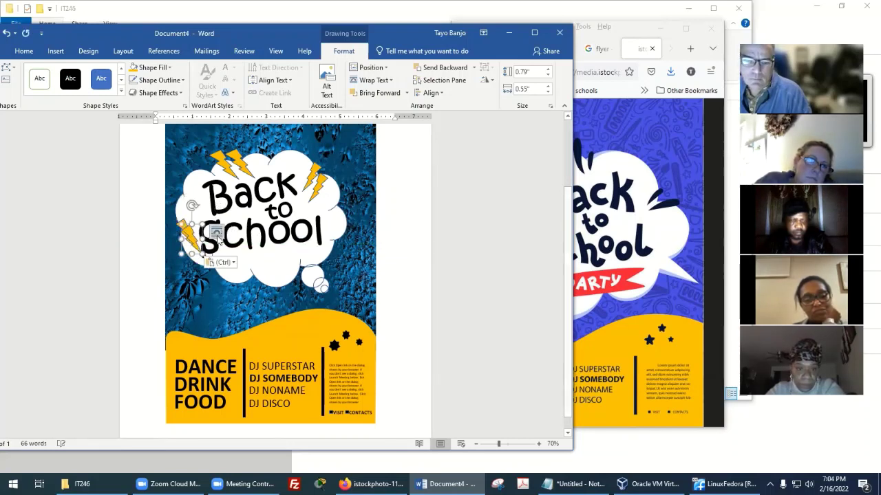
key("Up")
key("Up")
key("Up")
key("Up")
key("Up")
key("Up")
key("Up")
key("Up")
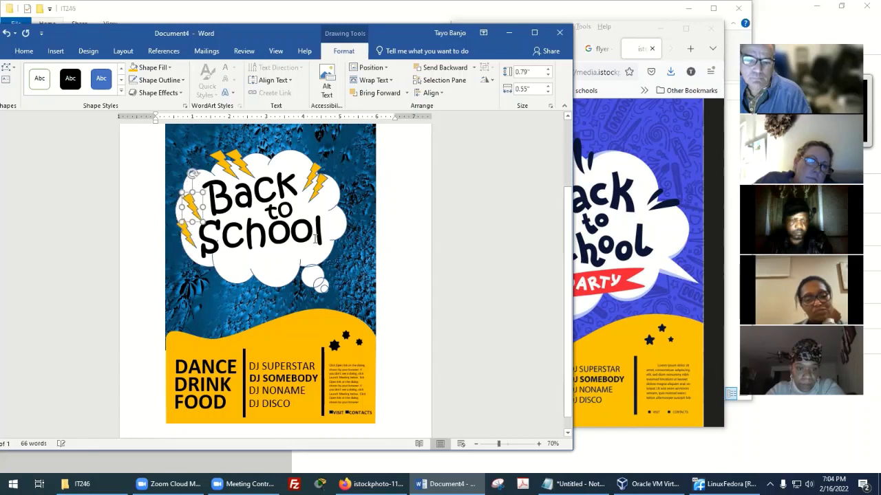
key("Down")
key("Down")
key("Down")
key("Down")
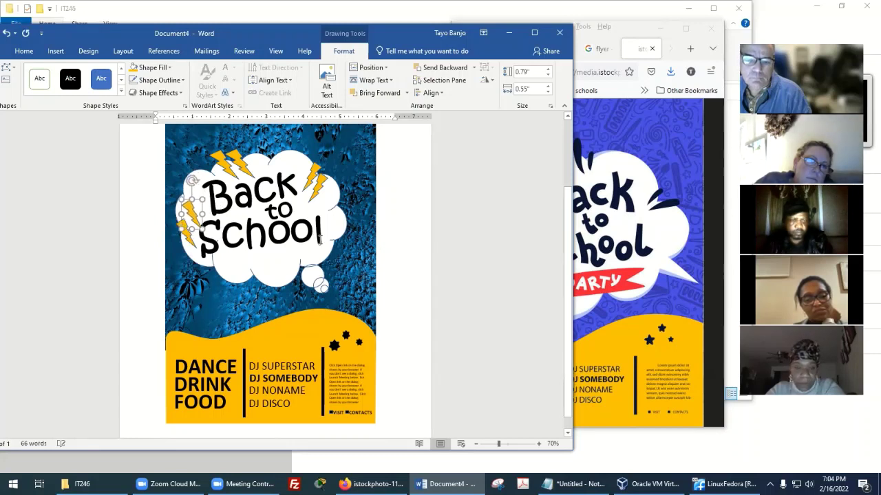
key("Down")
key("Down")
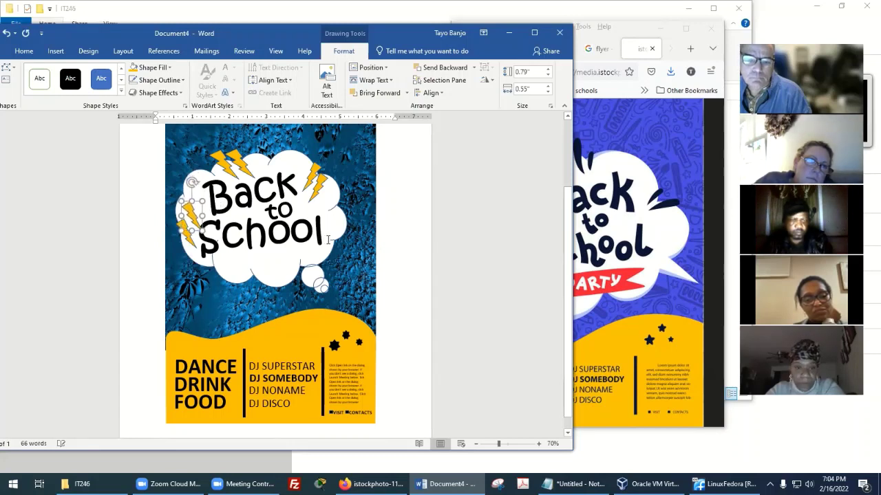
Rotate the two lightning bolts on the cloud's upper-left edge slightly clockwise so they stand more upright.
left_click(251, 159)
left_click_drag(240, 131, 231, 164)
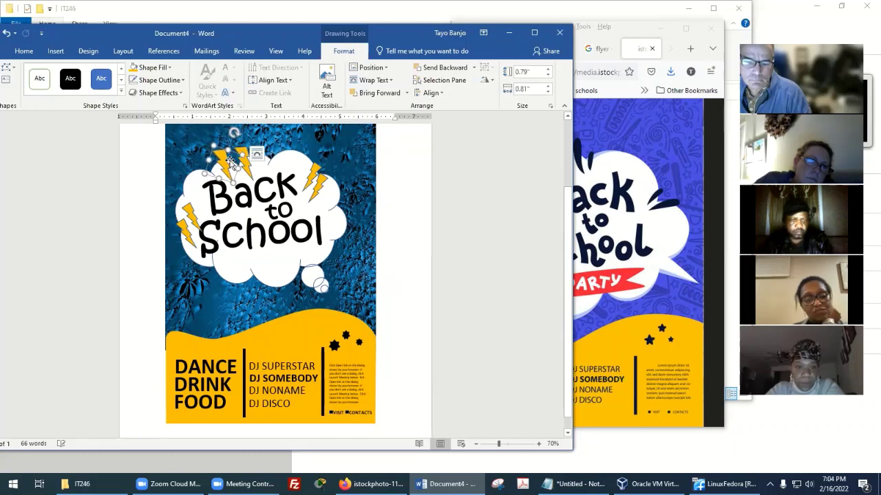
left_click(411, 196)
scroll(411, 240, "down", 3)
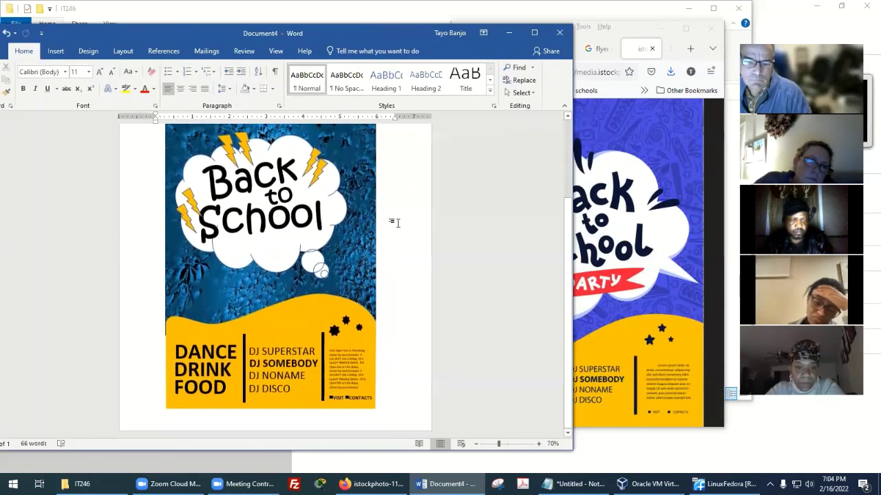
Remove the outlines from the two lightning bolts to the right of "Back".
scroll(390, 223, "up", 1)
left_click(324, 187)
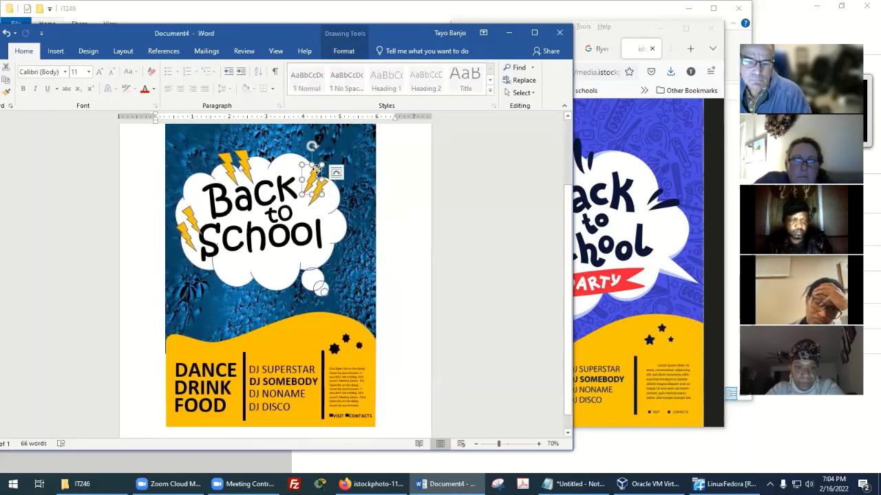
right_click(317, 168)
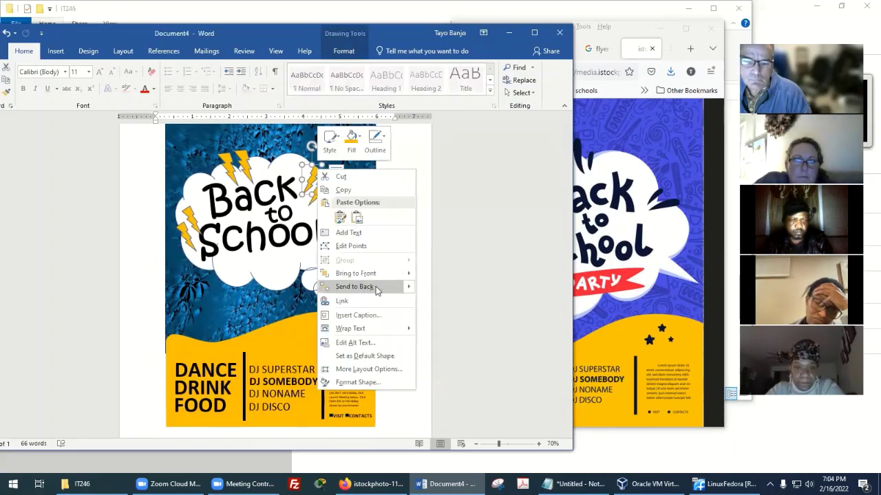
left_click(375, 142)
left_click(405, 238)
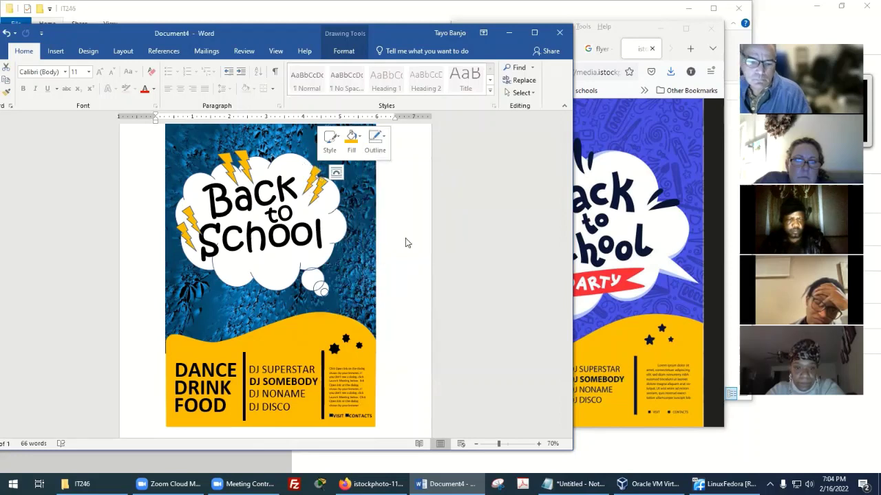
left_click(329, 187)
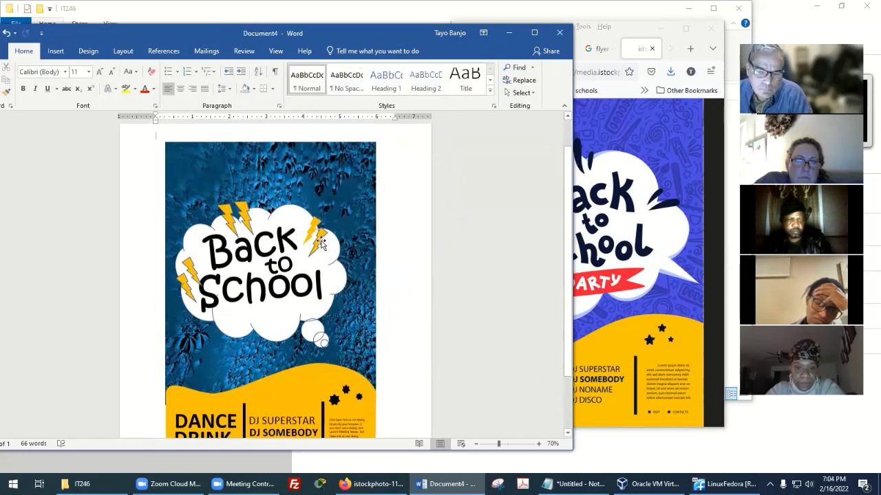
left_click(318, 240)
right_click(322, 244)
left_click(378, 210)
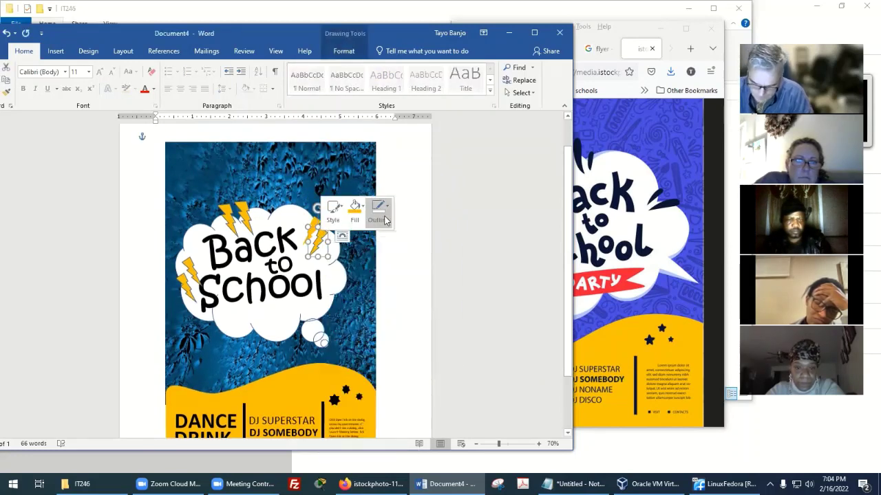
left_click(406, 318)
left_click(310, 257)
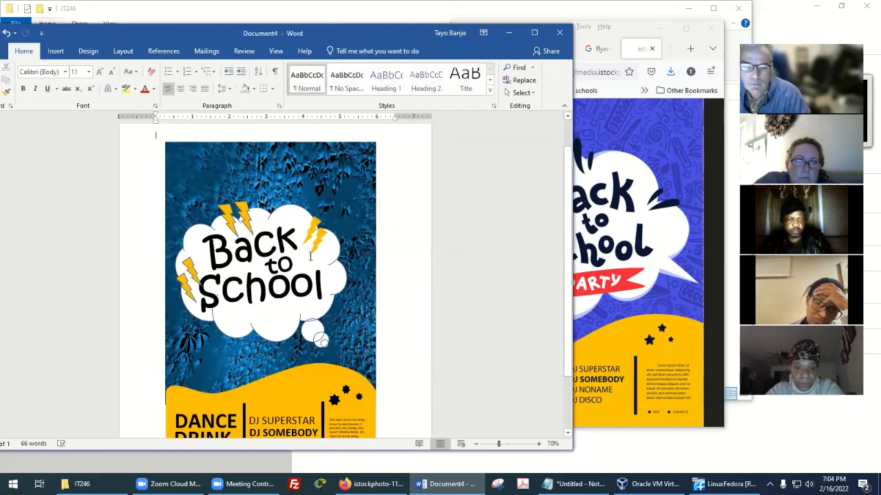
Remove the outlines from the two lightning bolts on the cloud's upper-left edge.
left_click(249, 209)
right_click(246, 206)
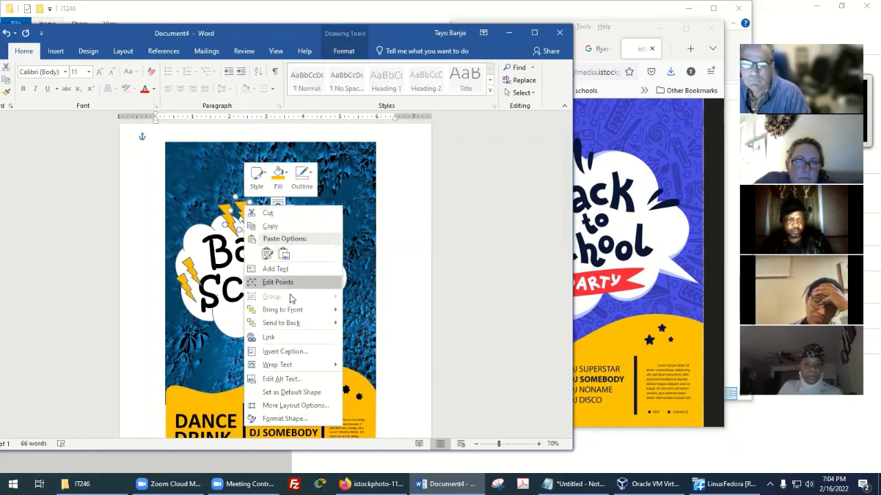
left_click(301, 180)
left_click(244, 227)
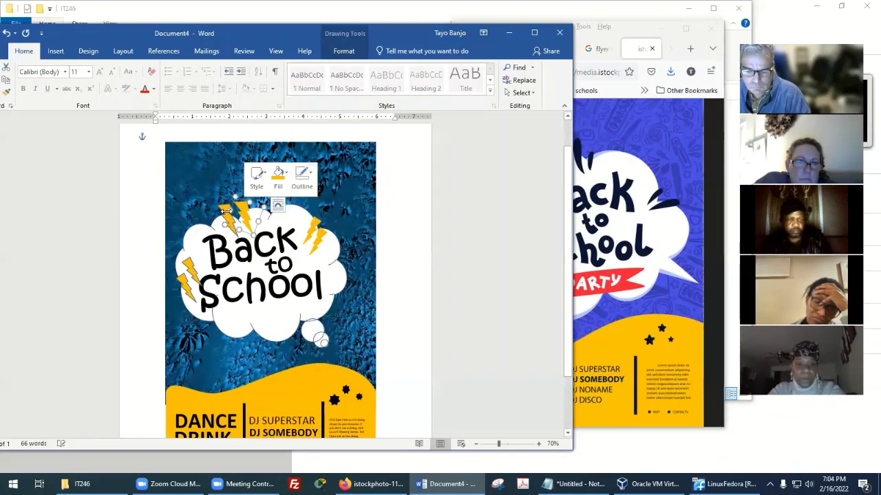
right_click(226, 210)
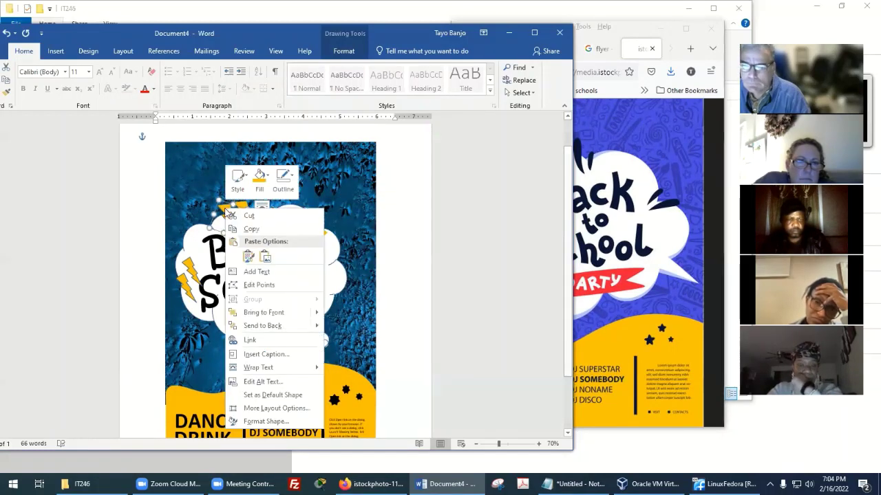
left_click(283, 180)
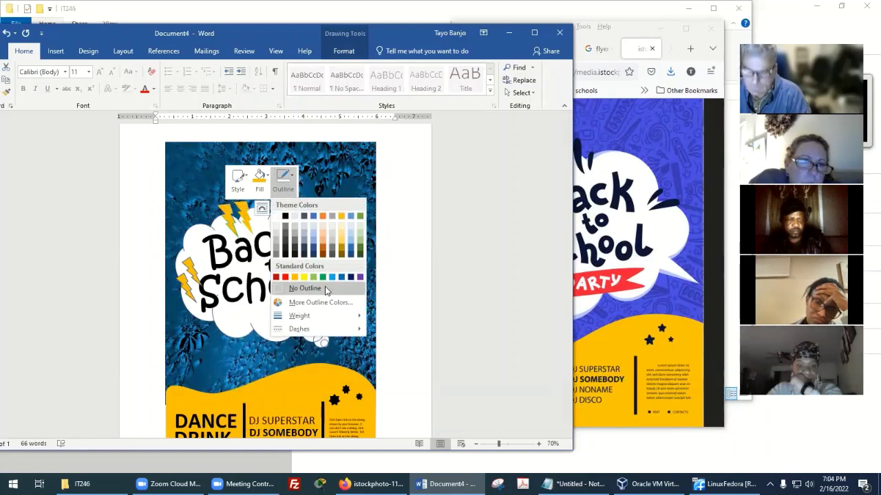
left_click(327, 289)
left_click(265, 300)
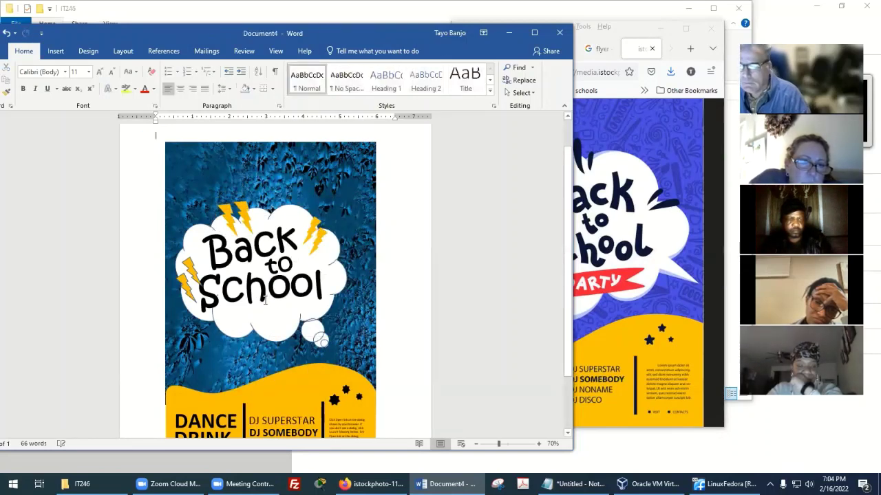
Set the two lightning bolts left of "School" to No Outline.
right_click(188, 264)
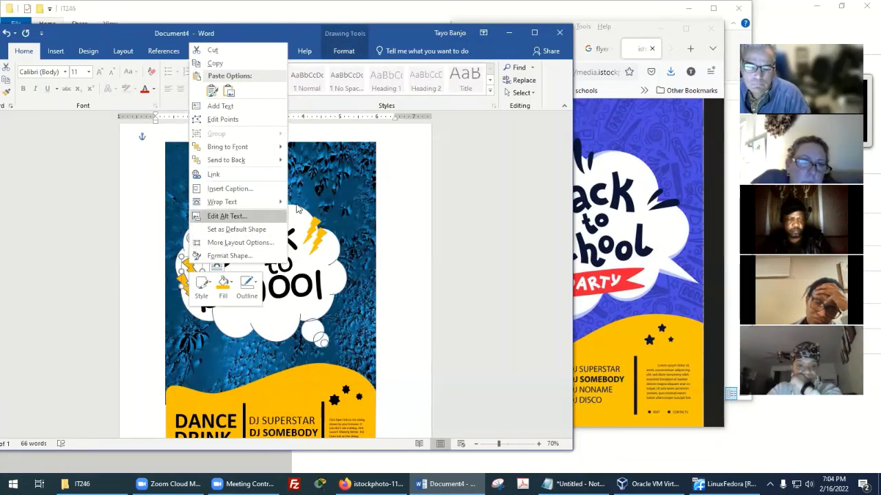
mouse_move(277, 203)
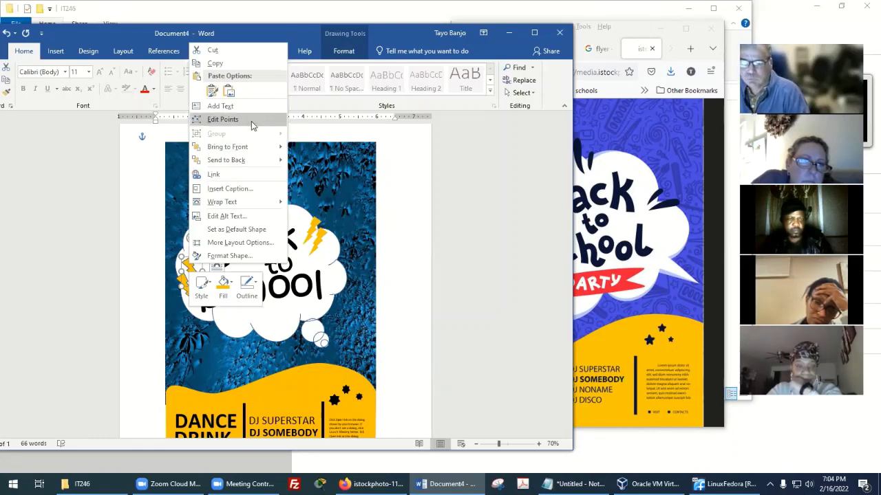
left_click(256, 283)
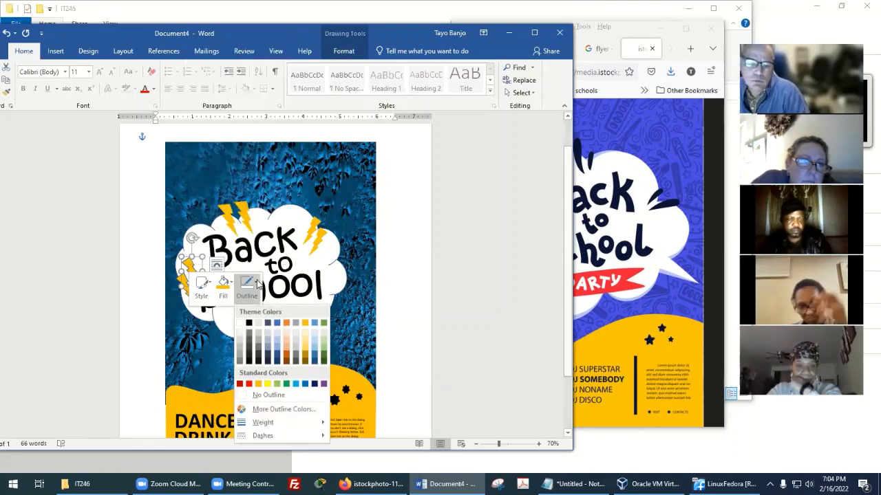
left_click(265, 395)
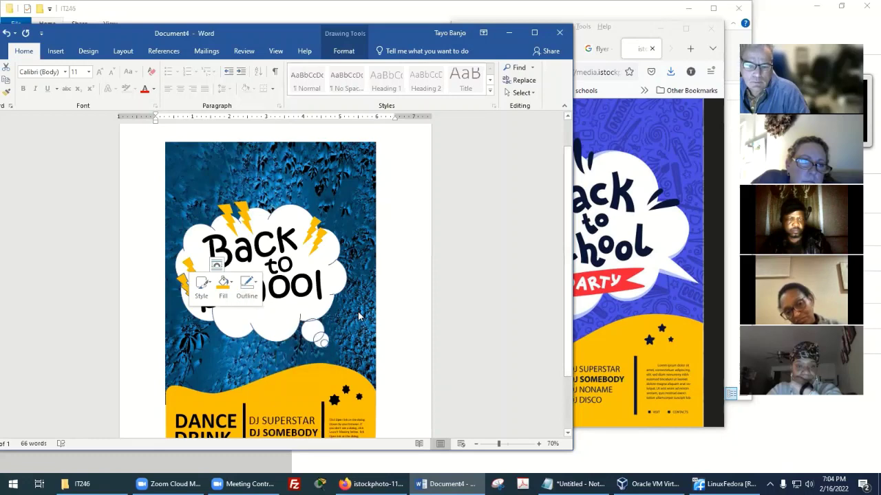
right_click(185, 288)
left_click(242, 302)
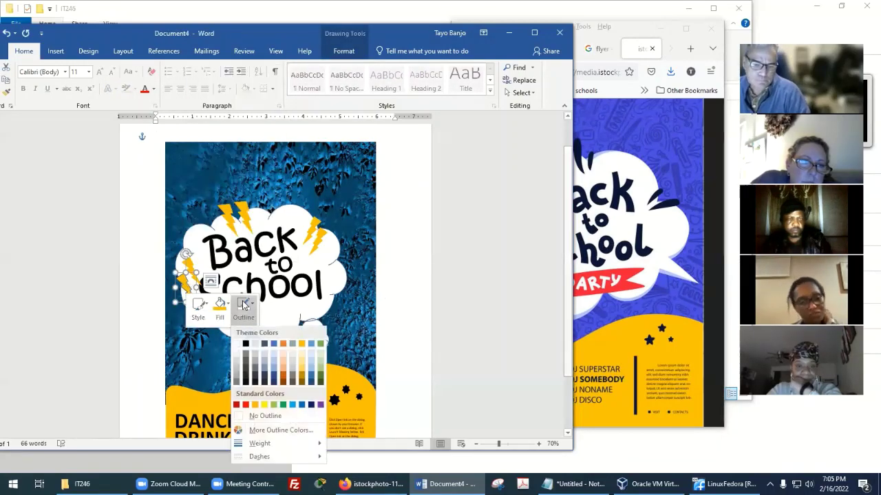
left_click(245, 415)
left_click(393, 307)
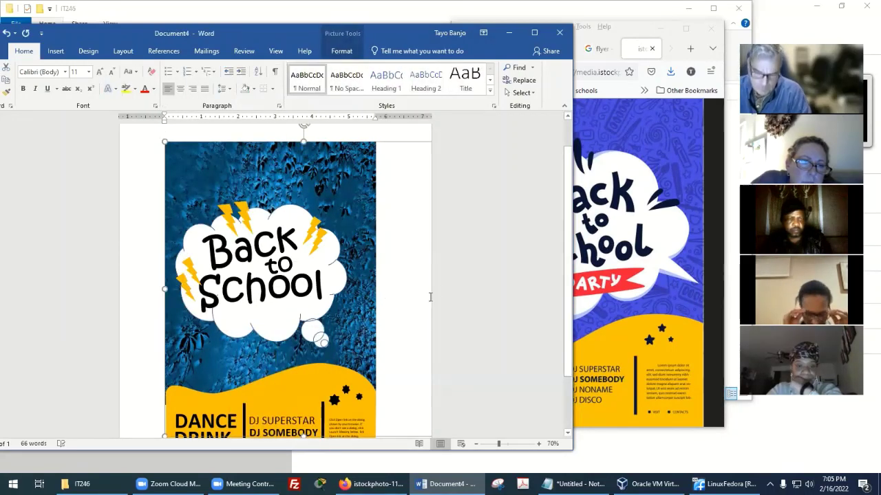
Draw a rectangle about 0.96" high and 4.34" wide below "School" for the party banner, and fill it with red.
scroll(405, 301, "down", 3)
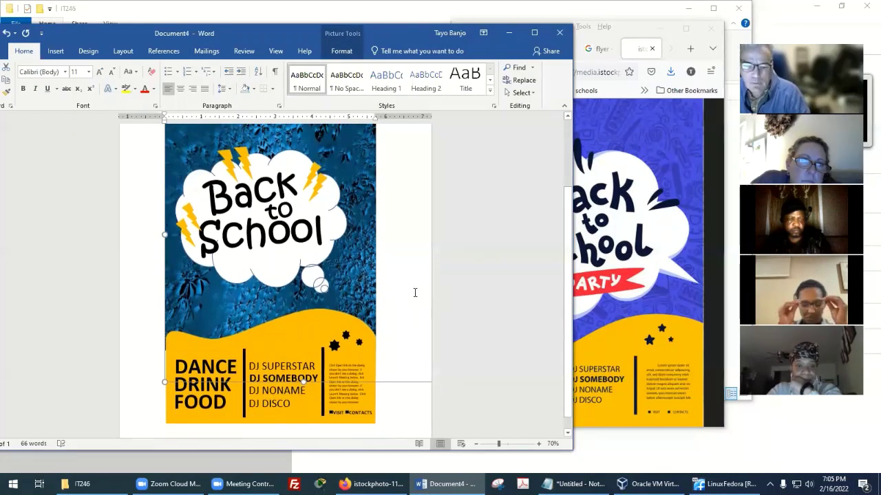
left_click(620, 187)
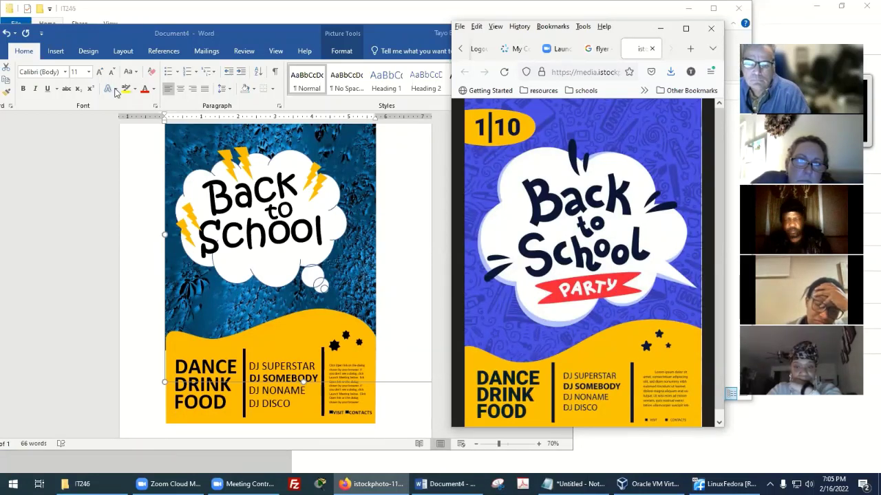
left_click(65, 200)
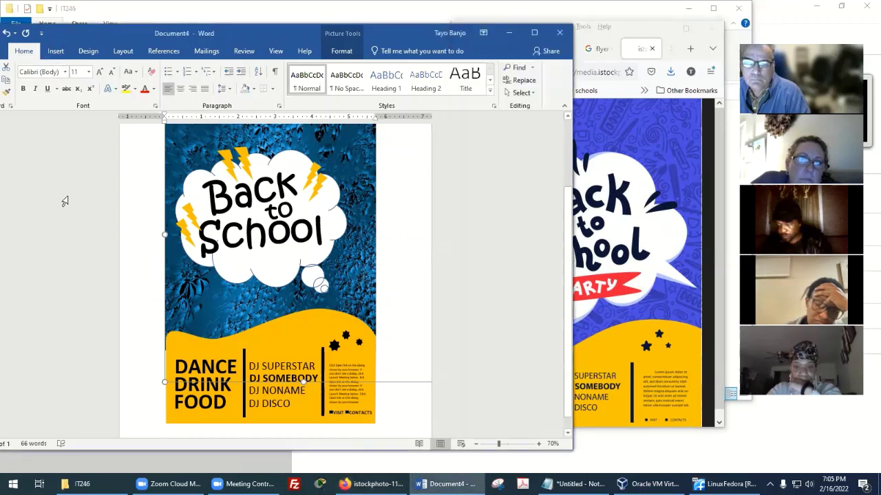
left_click(55, 51)
left_click(51, 92)
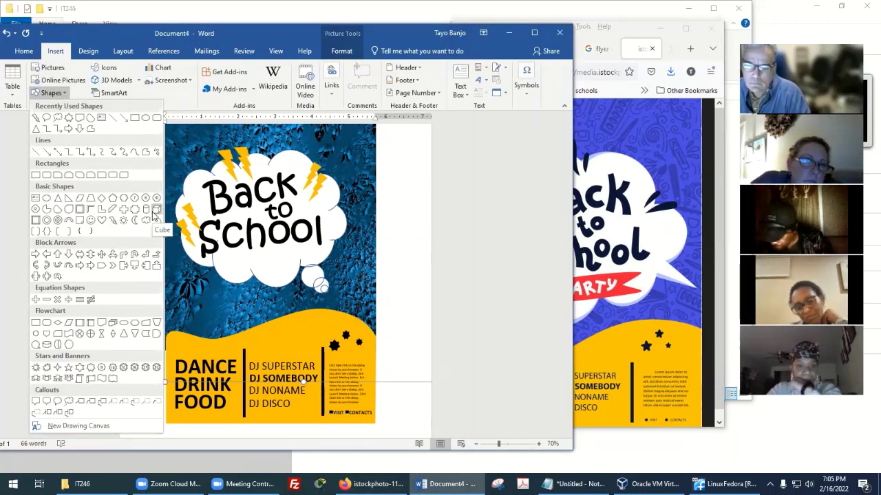
left_click(135, 119)
left_click_drag(220, 260, 381, 296)
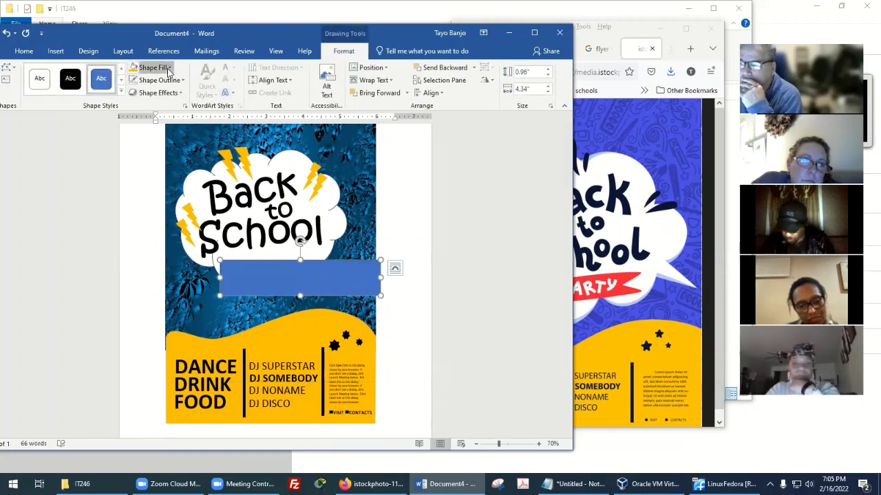
left_click(154, 68)
left_click(145, 147)
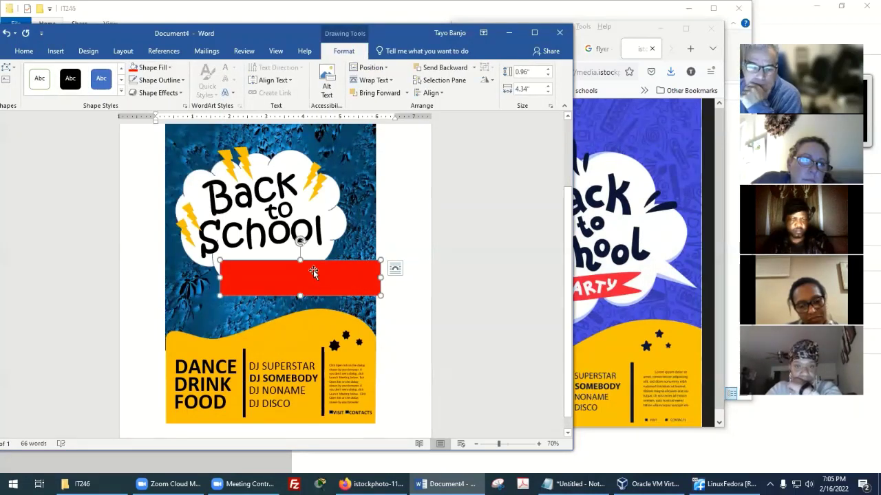
Check the banner in the reference flyer, and edit the red rectangle's points to cut a V-shaped ribbon notch into its right end.
left_click(657, 157)
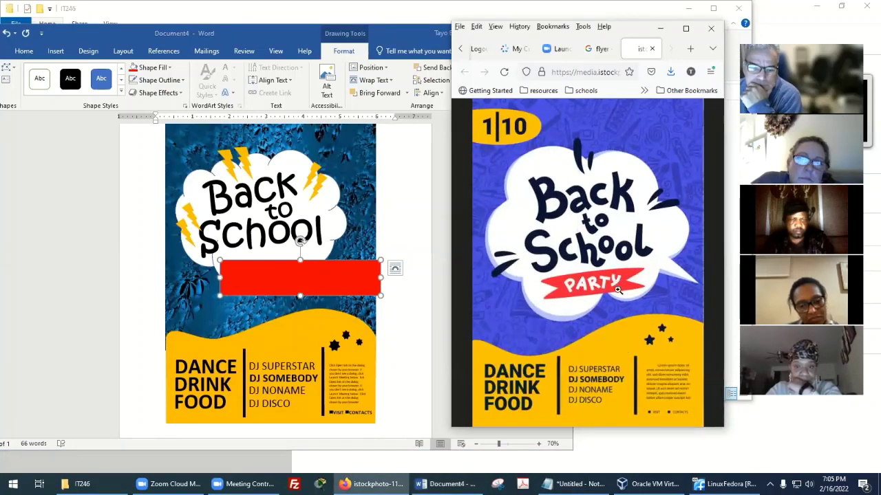
left_click(312, 266)
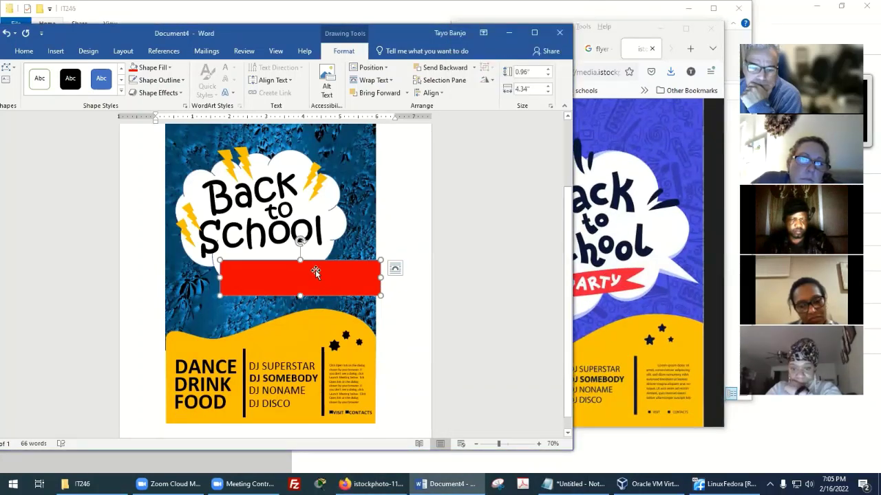
right_click(316, 273)
left_click(350, 126)
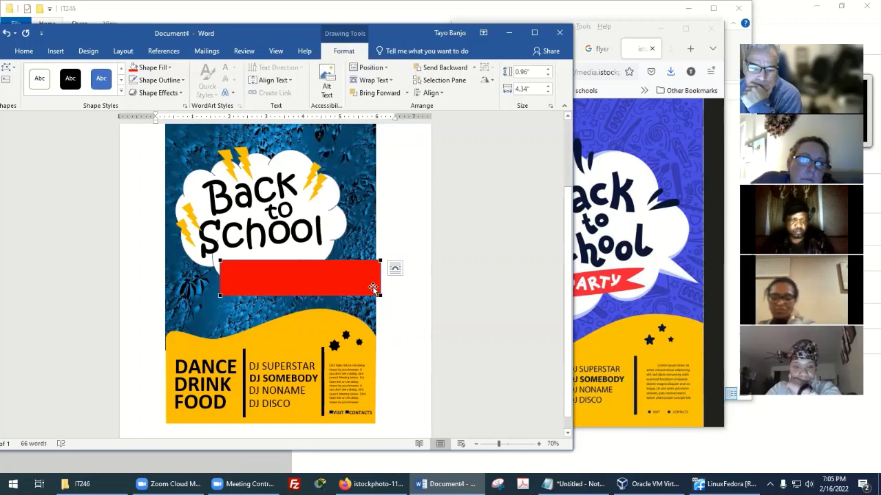
left_click_drag(381, 279, 344, 278)
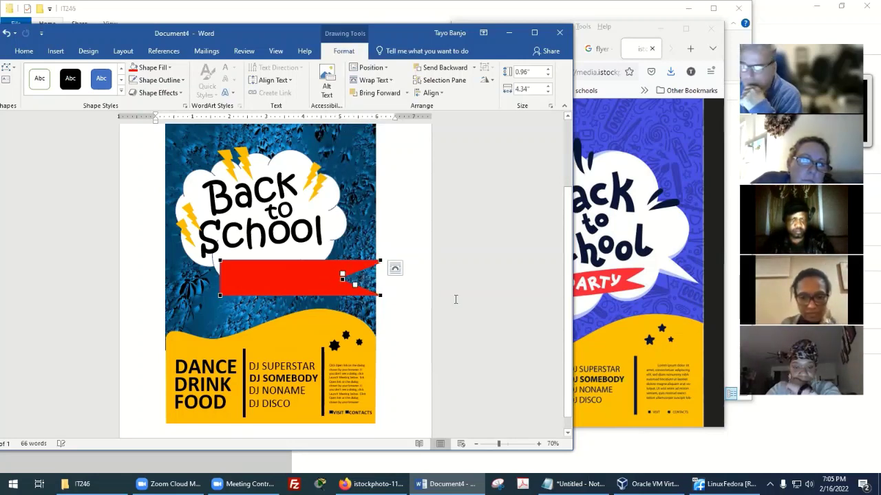
left_click(464, 347)
scroll(220, 290, "down", 1)
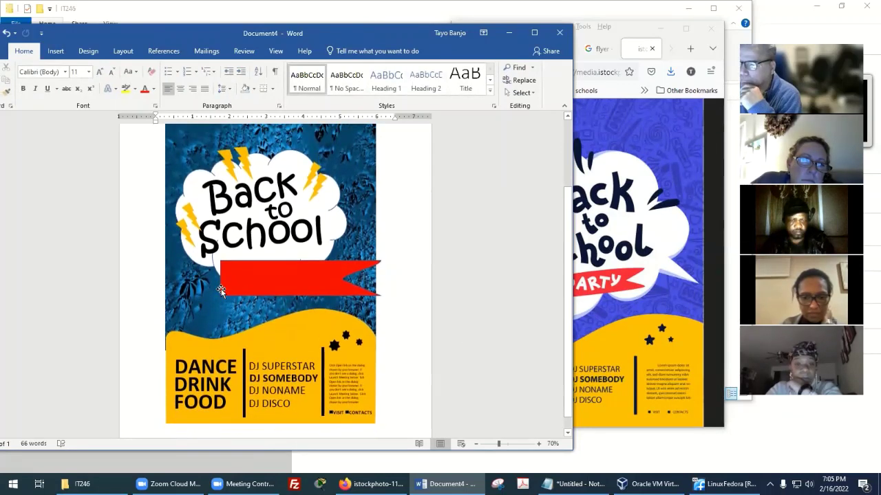
Edit the red banner's points to cut a V-shaped ribbon notch into its left end.
left_click(225, 277)
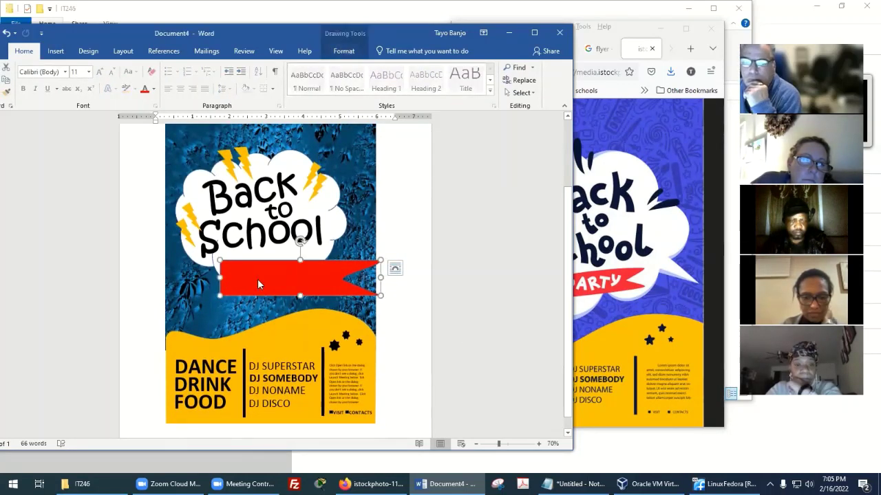
right_click(257, 278)
left_click(290, 137)
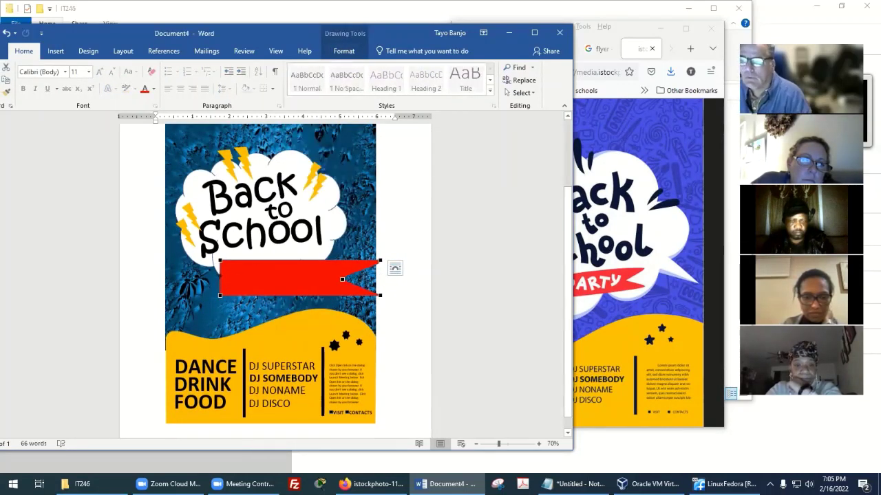
left_click(218, 277)
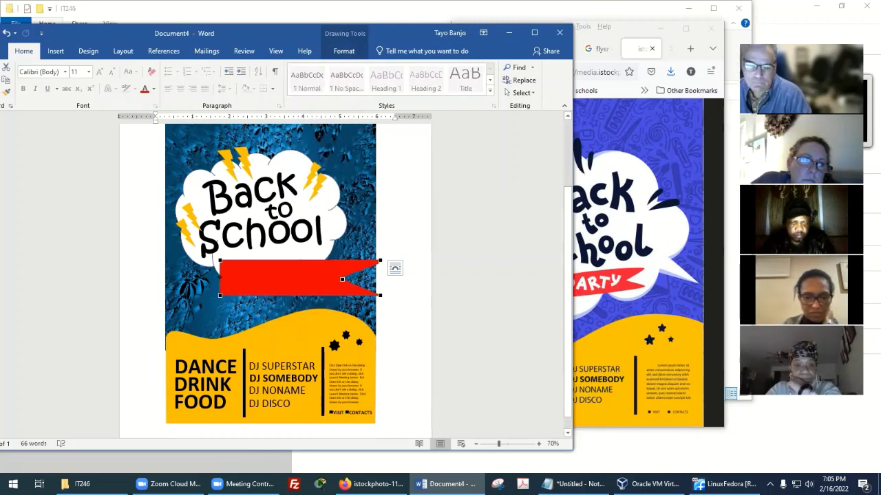
left_click_drag(258, 279, 258, 279)
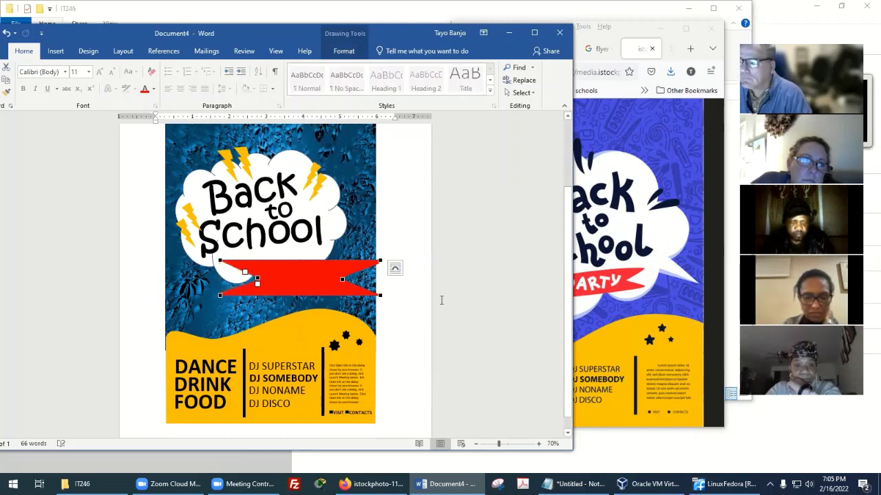
left_click(466, 310)
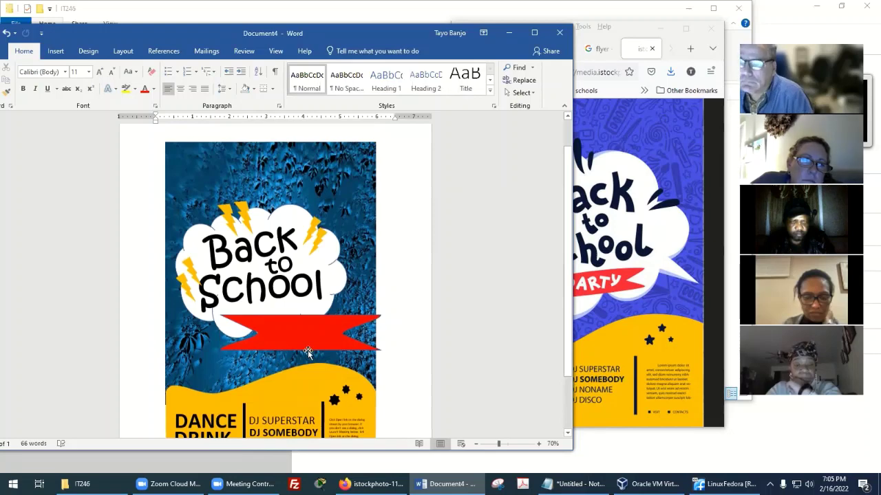
Edit the red ribbon's points to bow its upper and lower edges slightly upward.
left_click(306, 315)
right_click(305, 315)
left_click(340, 173)
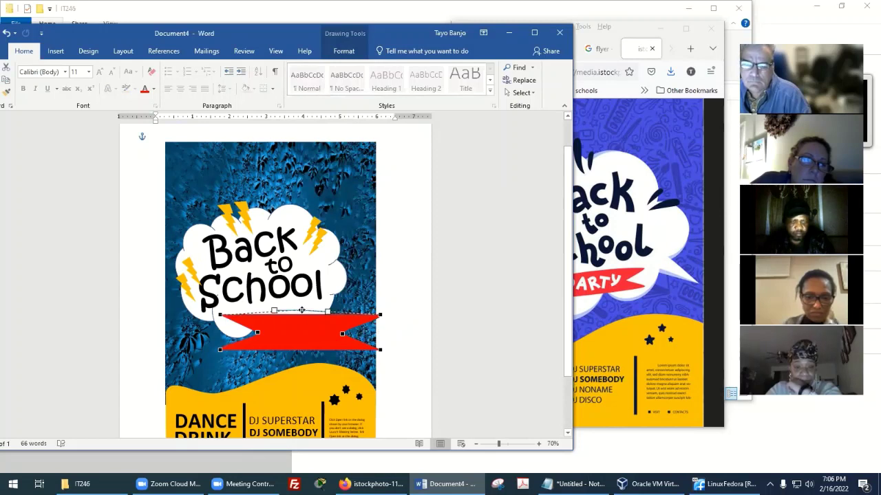
left_click(296, 352)
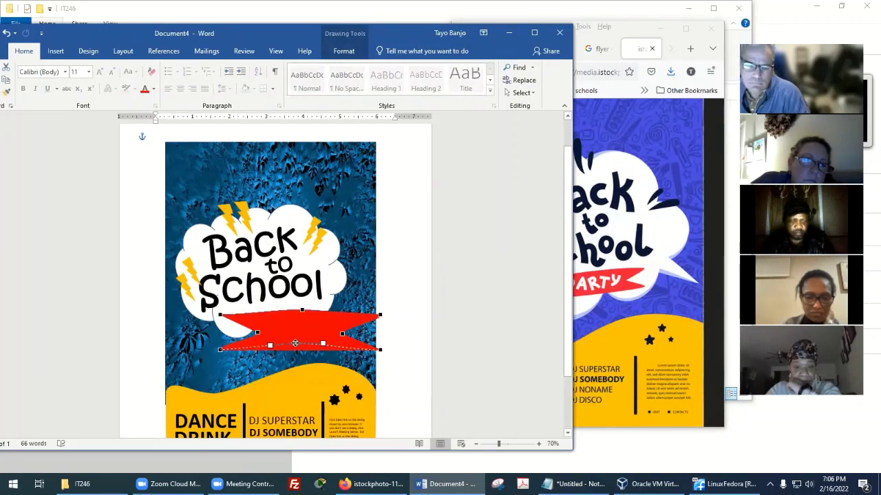
left_click(295, 342)
left_click(420, 333)
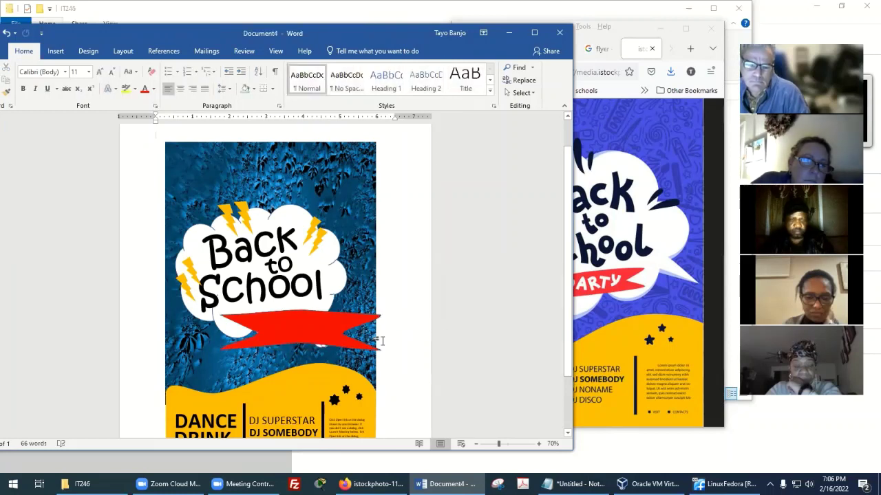
Shrink the red ribbon, place it across the cloud's lower edge under "School", and tilt it slightly upward to the right.
left_click(330, 326)
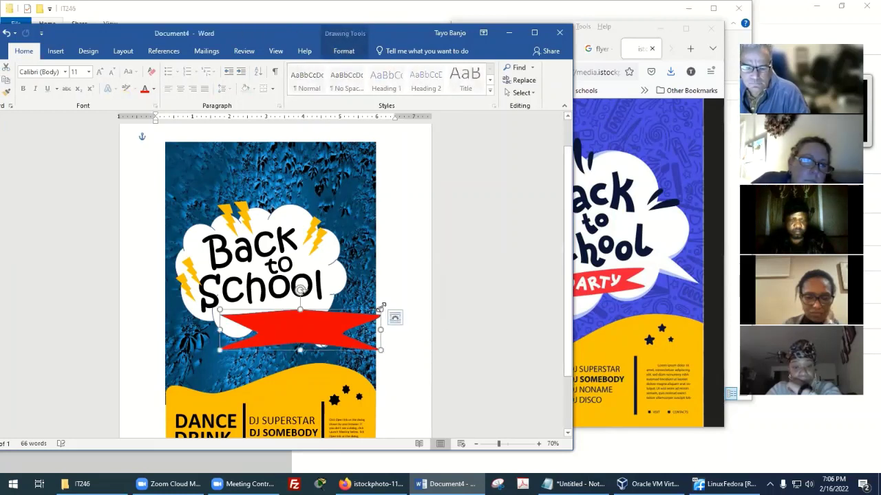
left_click_drag(382, 306, 358, 316)
left_click_drag(280, 294, 275, 315)
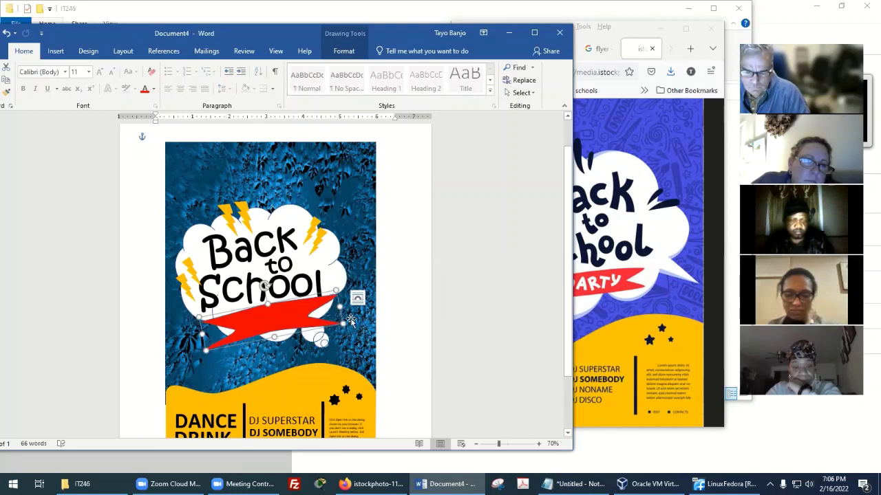
left_click_drag(267, 284, 346, 289)
left_click(425, 307)
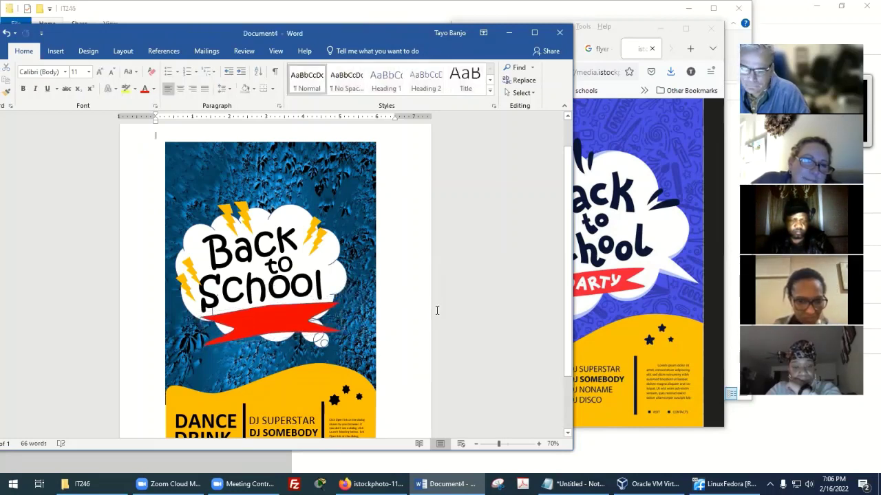
scroll(436, 310, "down", 1)
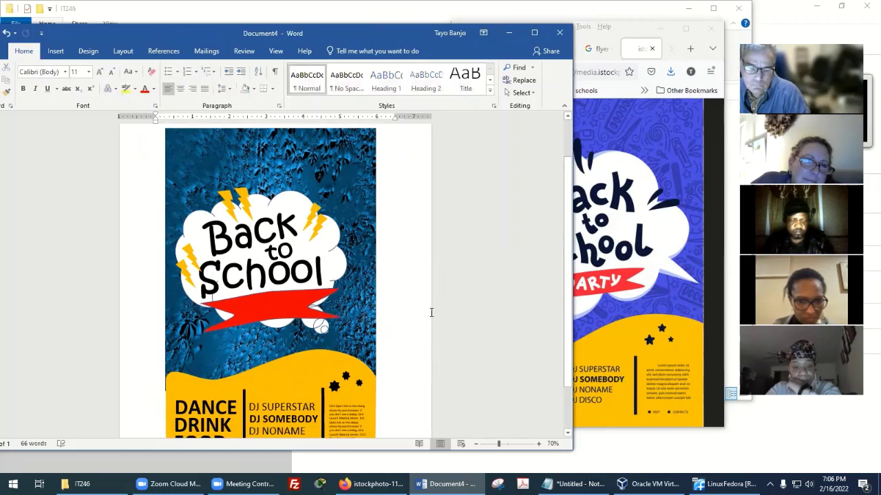
Duplicate the "to" text box onto the red ribbon, replace its text with "PARTY", and widen it to fit on one line.
left_click(295, 229)
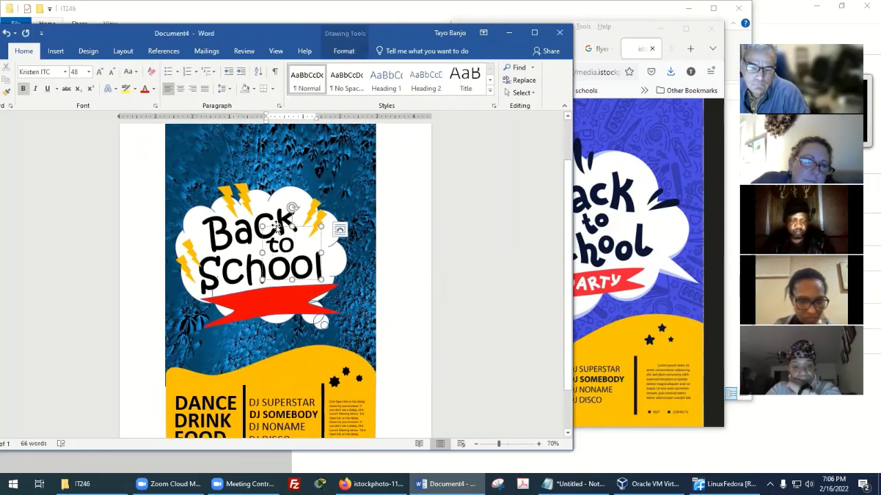
key("ctrl+v")
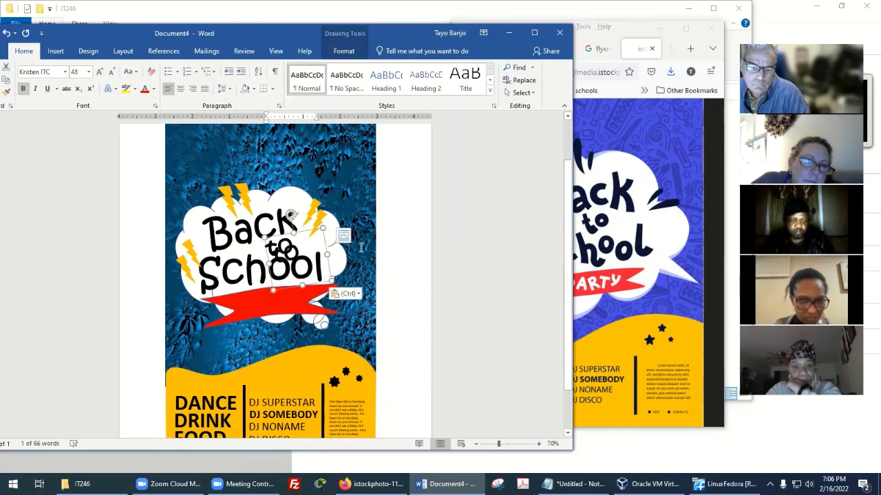
left_click_drag(309, 234, 292, 283)
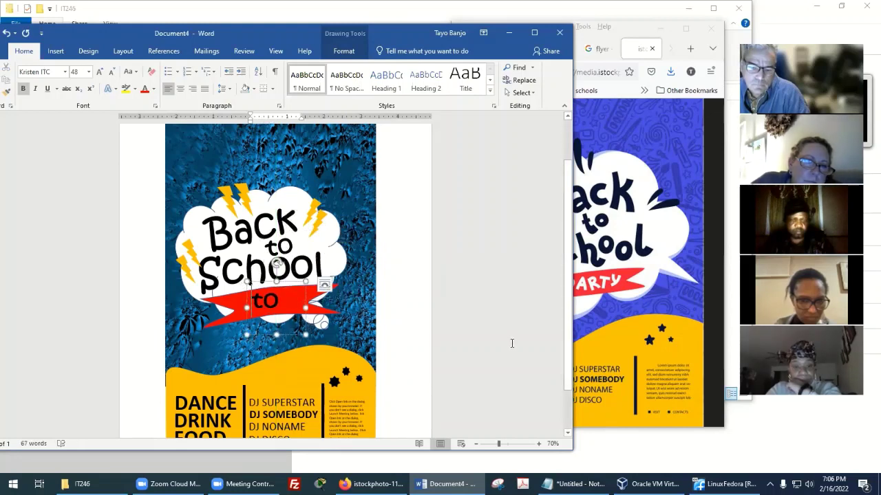
type("PA")
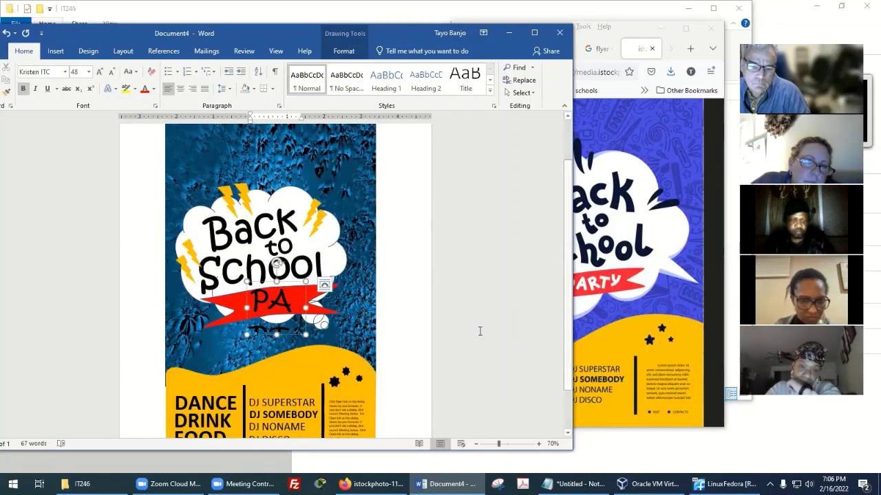
left_click_drag(311, 315, 345, 296)
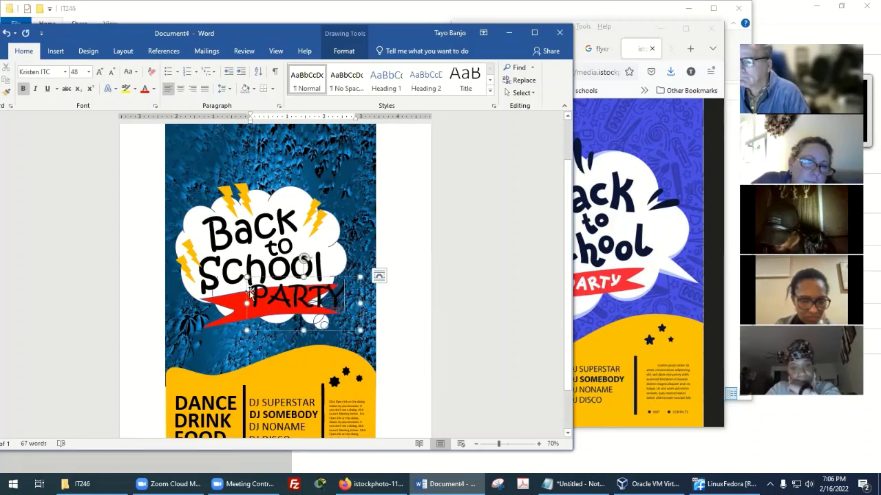
Set "PARTY" in the Rosewood Std Regular font, and position and tilt its text box to follow the ribbon.
left_click_drag(251, 292, 356, 297)
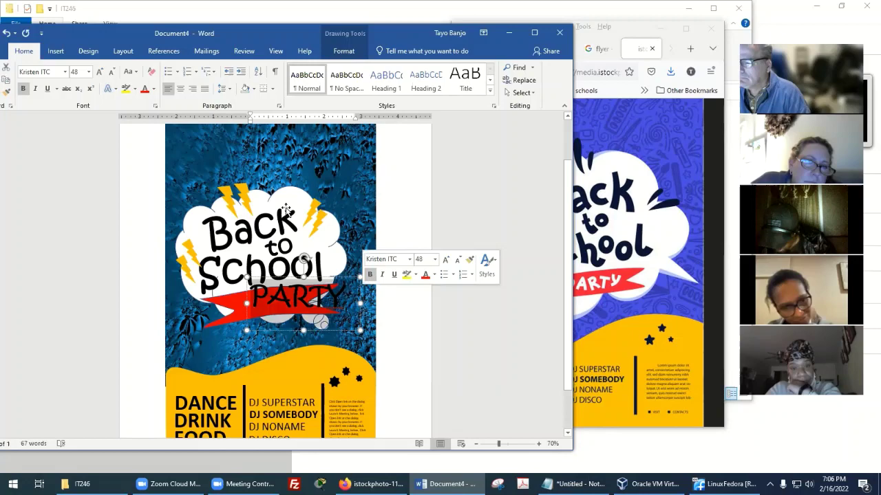
left_click(64, 72)
scroll(101, 227, "down", 6)
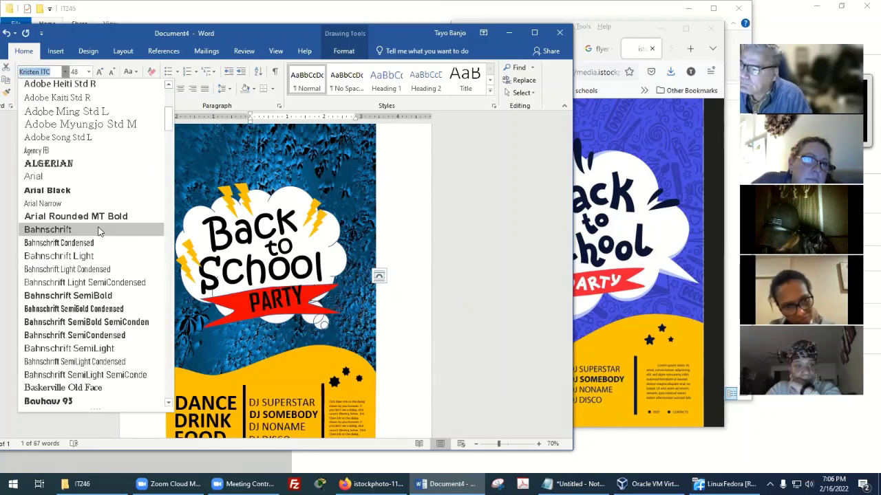
scroll(100, 234, "down", 20)
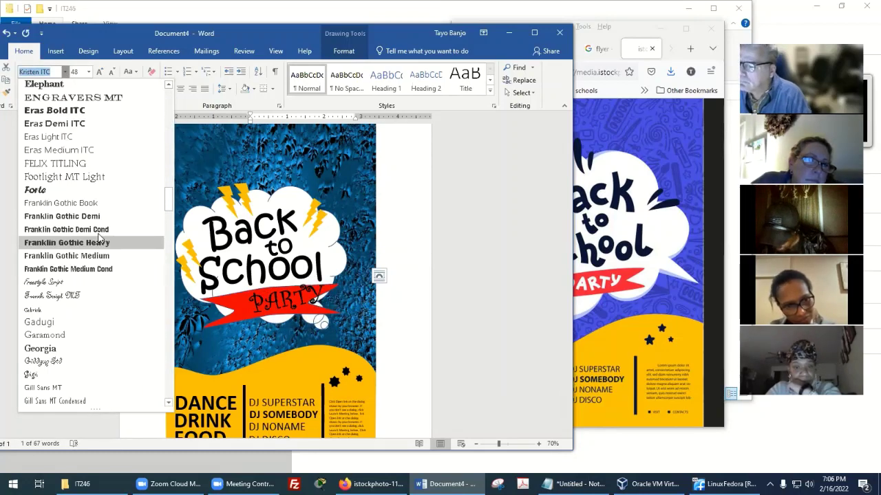
scroll(99, 239, "down", 6)
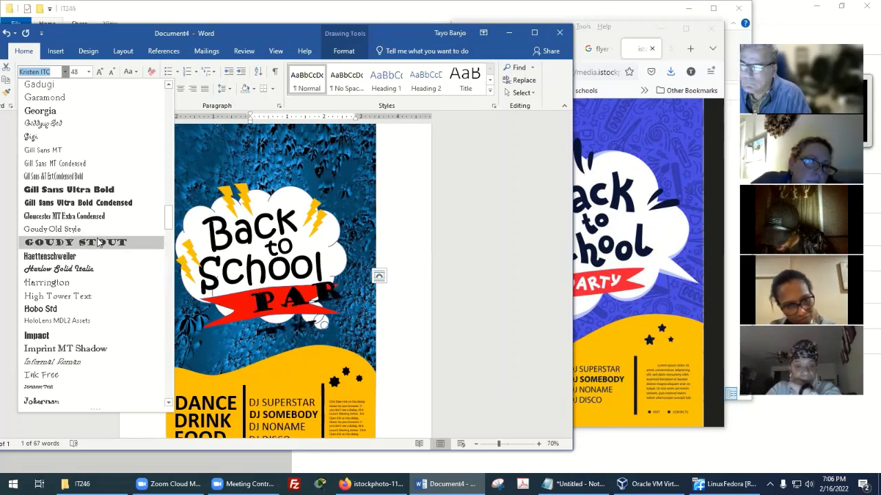
scroll(100, 242, "down", 15)
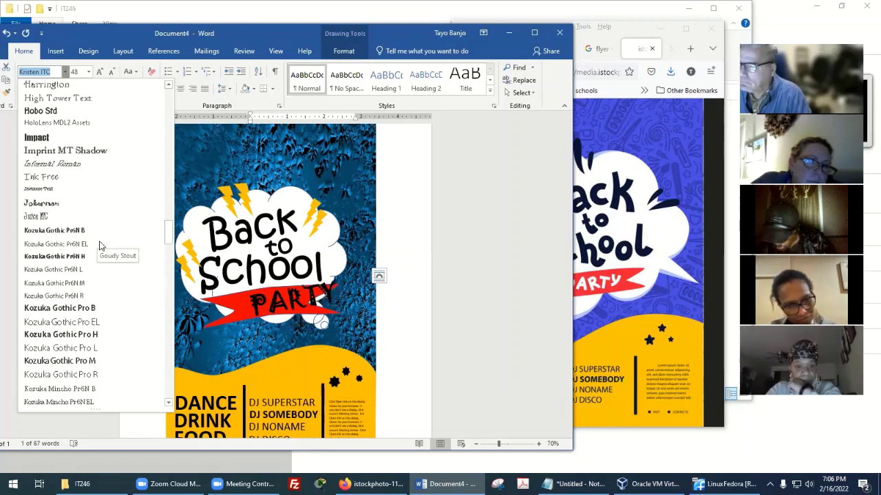
scroll(100, 246, "down", 3)
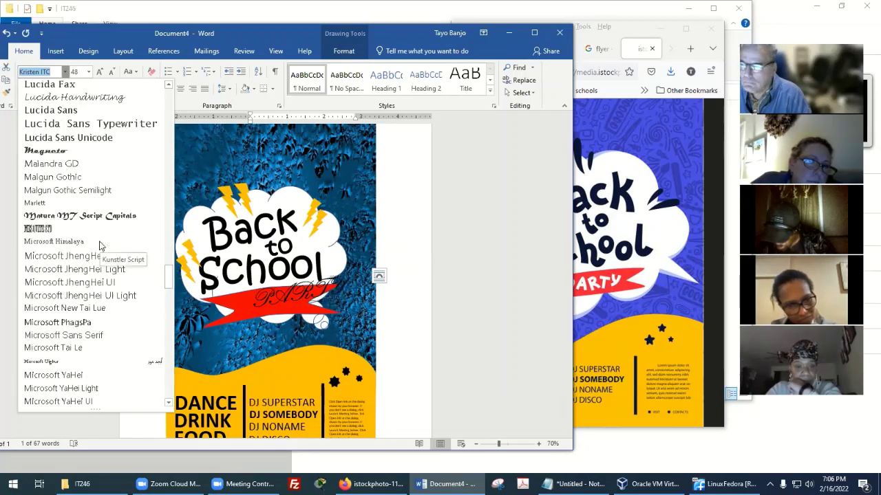
scroll(98, 245, "up", 1)
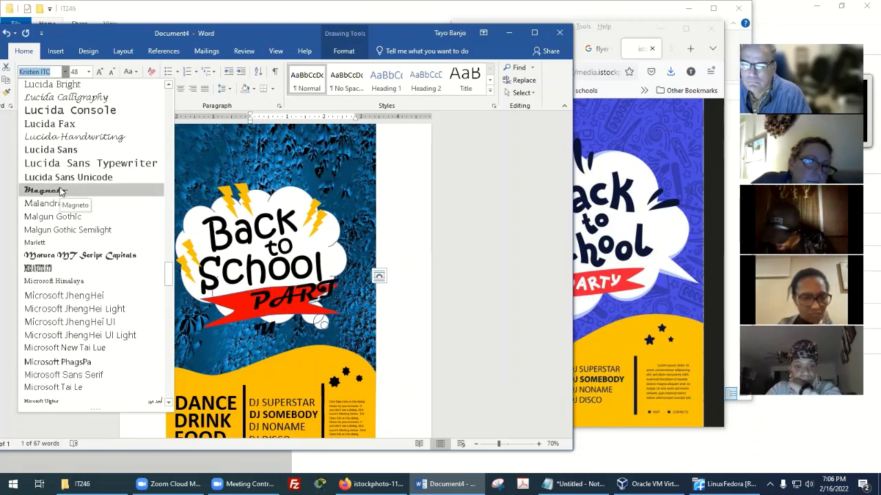
scroll(95, 235, "down", 1)
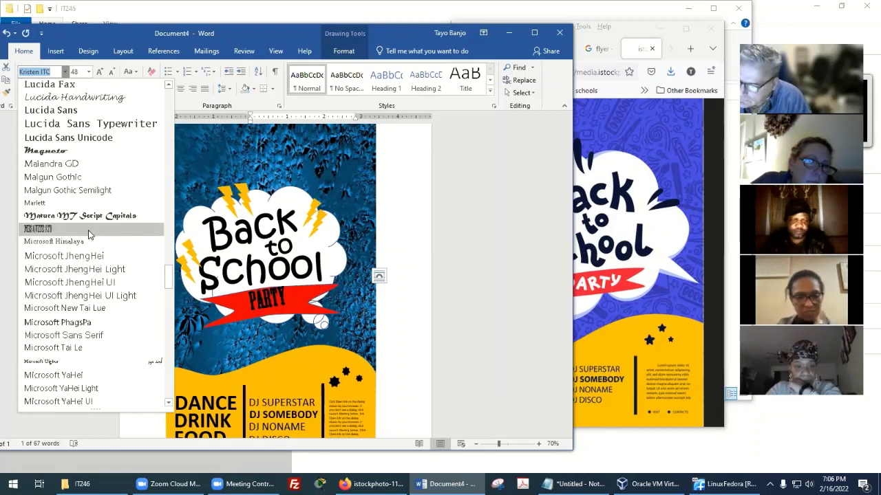
scroll(90, 236, "down", 1)
scroll(95, 237, "down", 15)
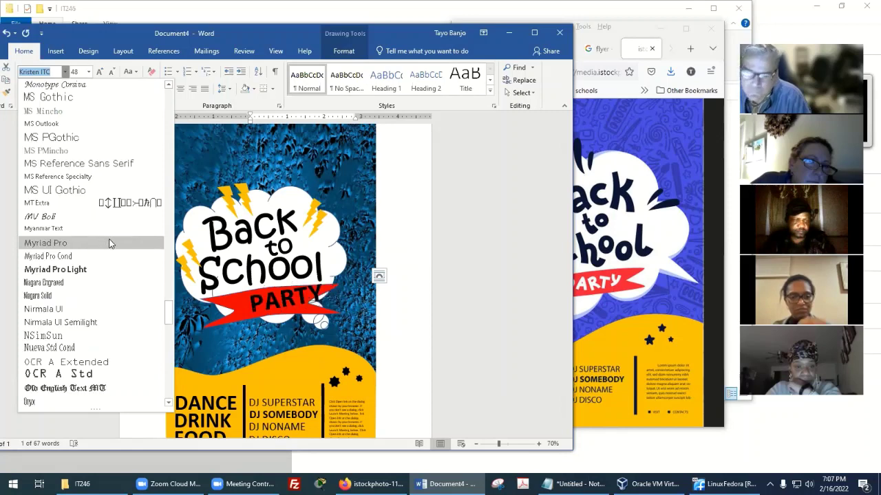
scroll(113, 249, "down", 4)
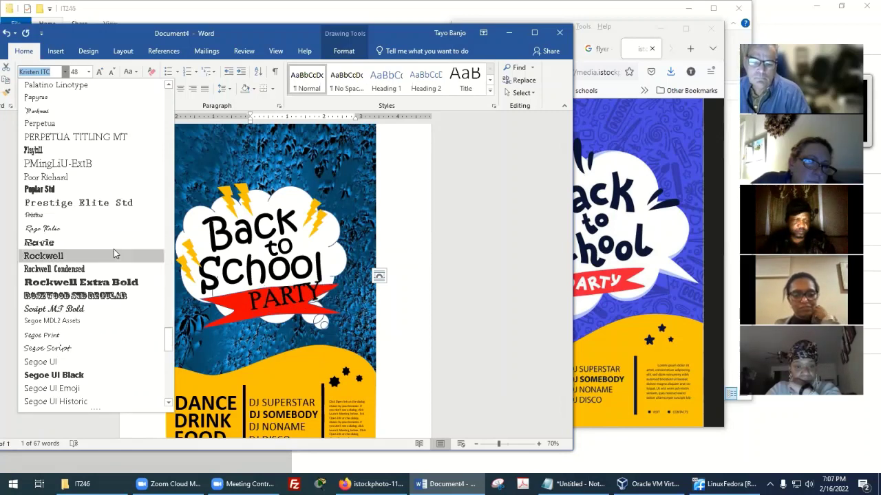
left_click(98, 295)
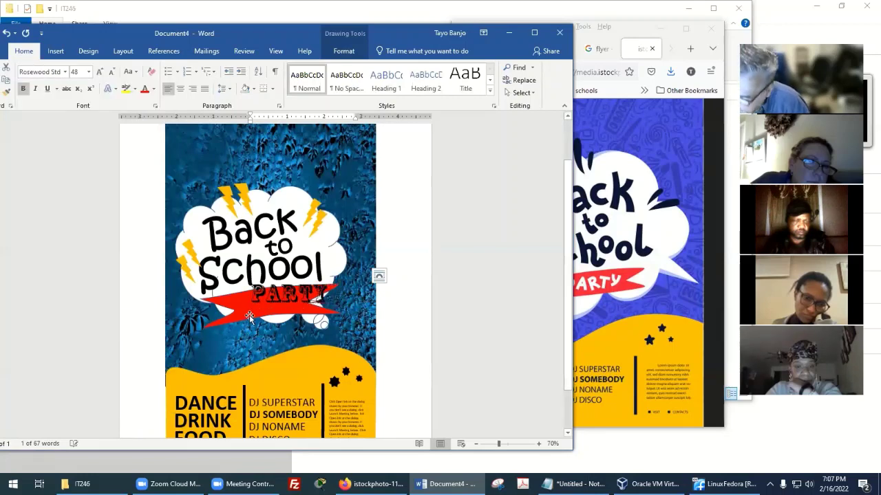
left_click_drag(303, 258, 281, 264)
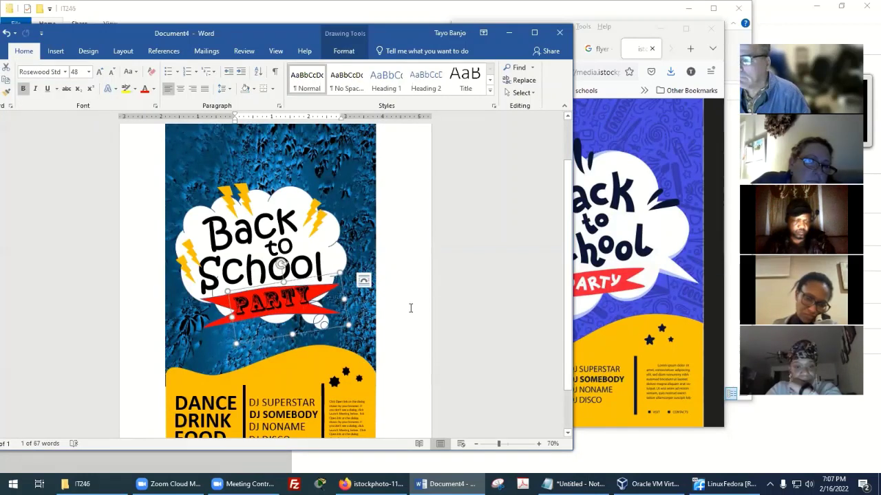
double_click(263, 286)
left_click(167, 68)
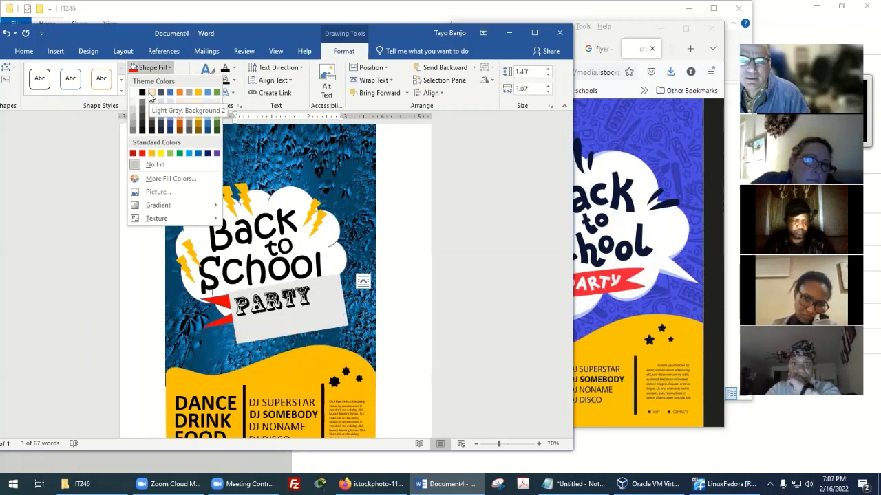
left_click(264, 32)
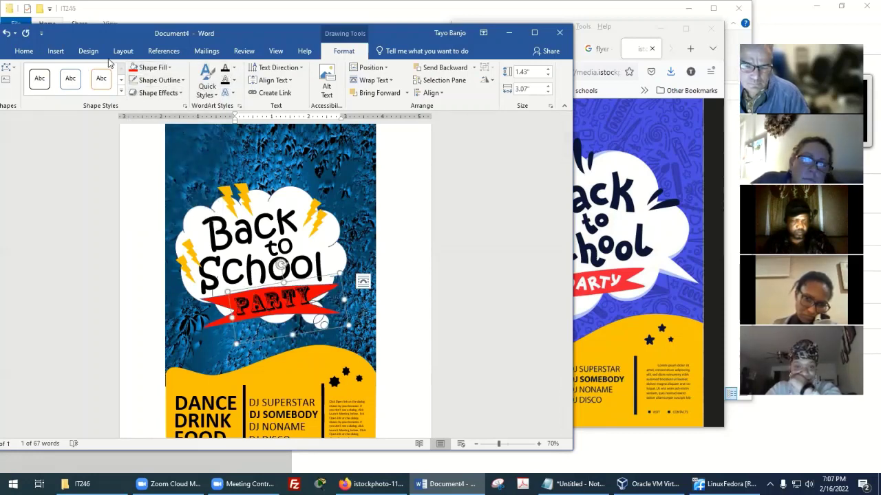
Set the font colour of "PARTY" on the ribbon to white.
left_click(24, 51)
left_click(154, 89)
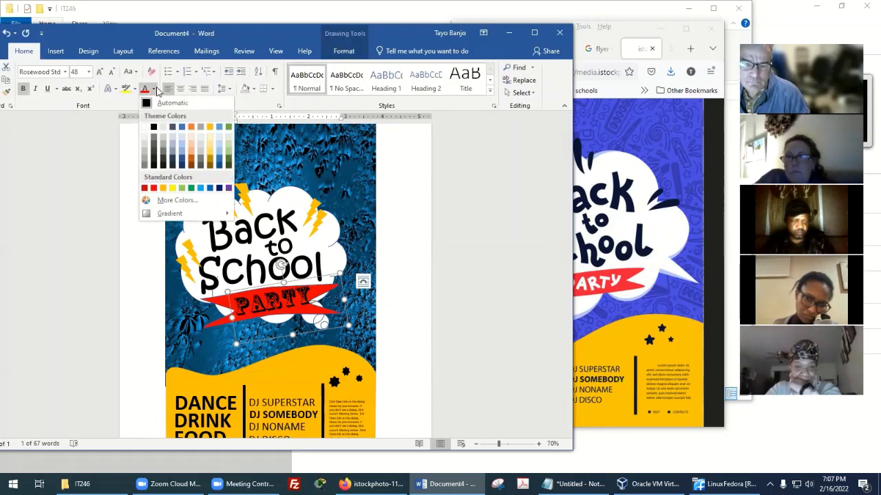
left_click(143, 130)
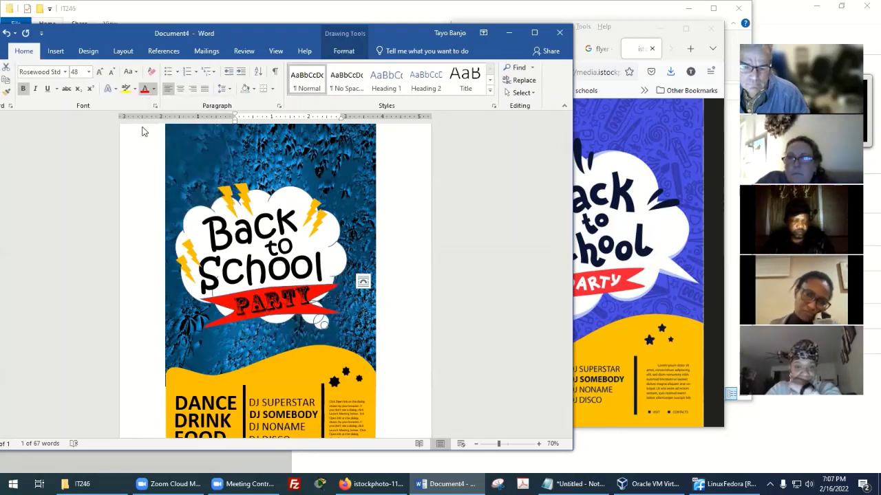
left_click(483, 269)
left_click(287, 319)
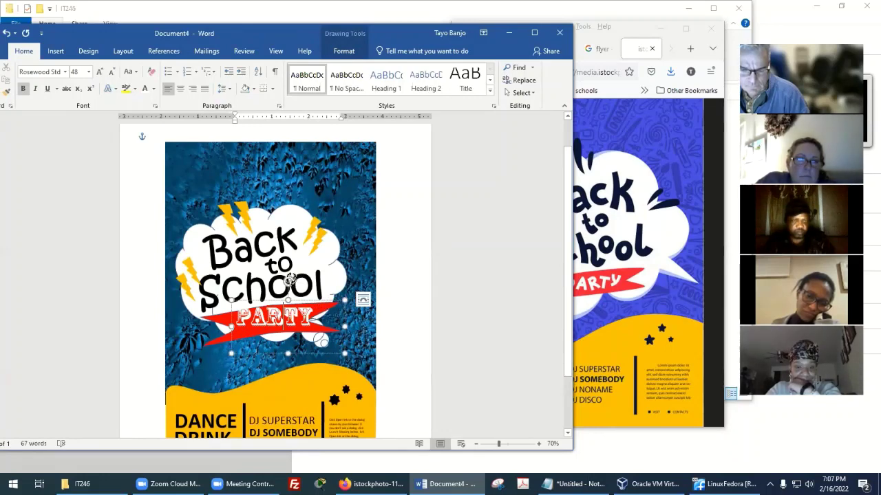
left_click(475, 283)
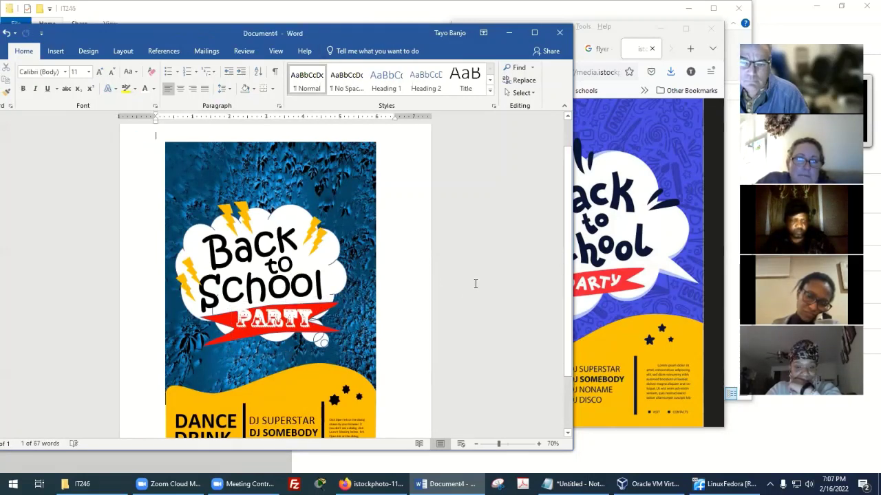
Set "PARTY" on the ribbon in the Eras Bold ITC font and reduce its size to 36 pt.
left_click(316, 321)
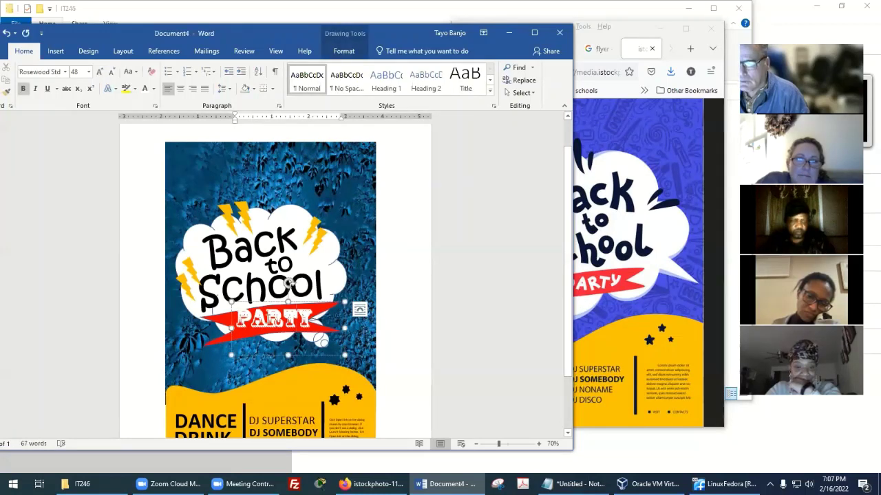
left_click(65, 72)
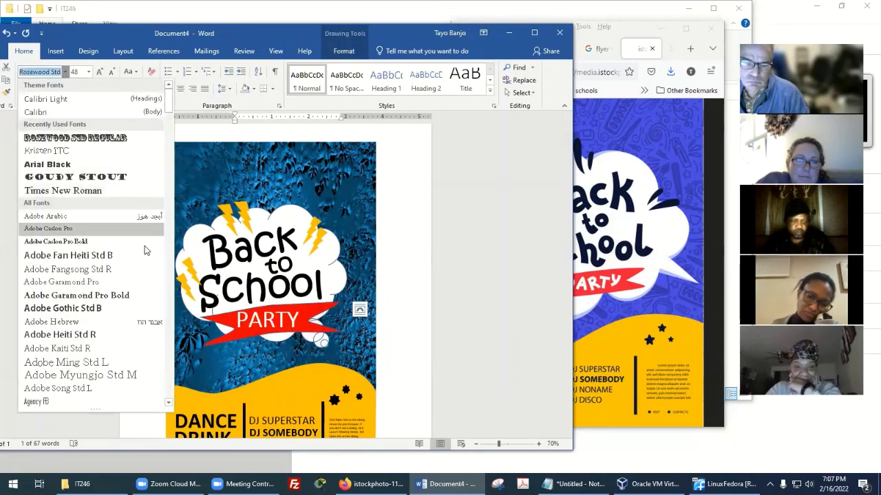
scroll(114, 255, "down", 20)
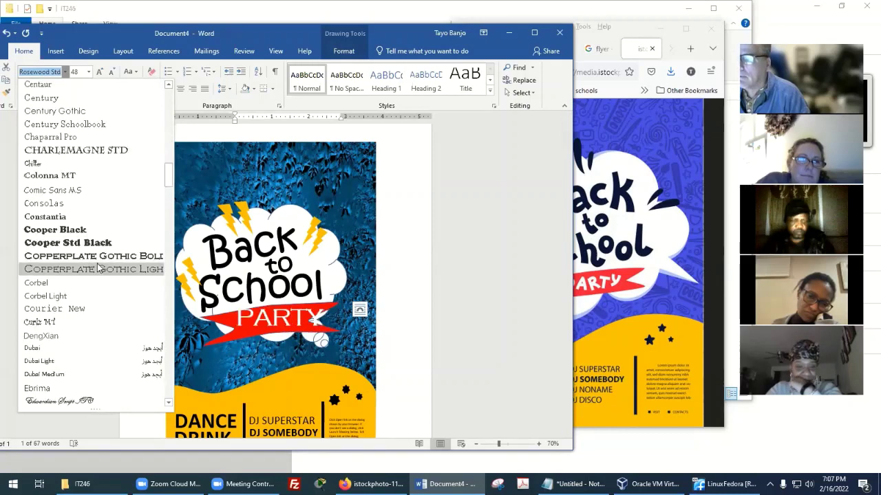
scroll(98, 284, "down", 4)
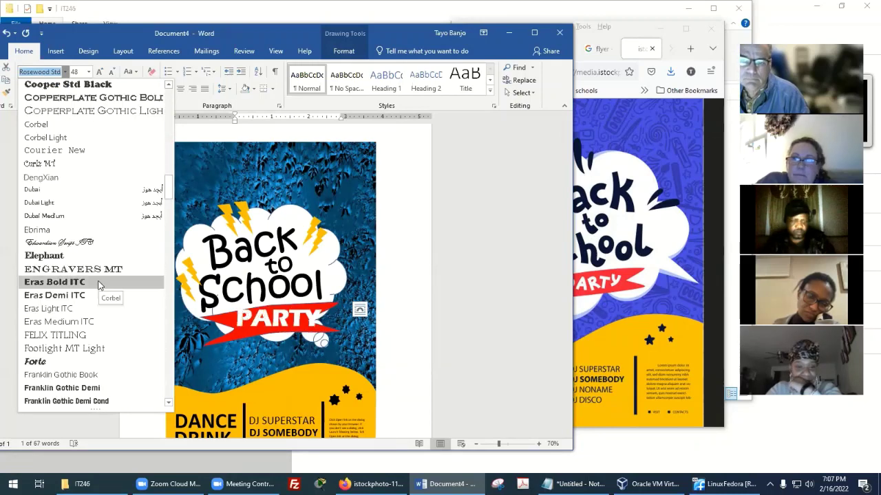
key("Escape")
left_click(317, 301)
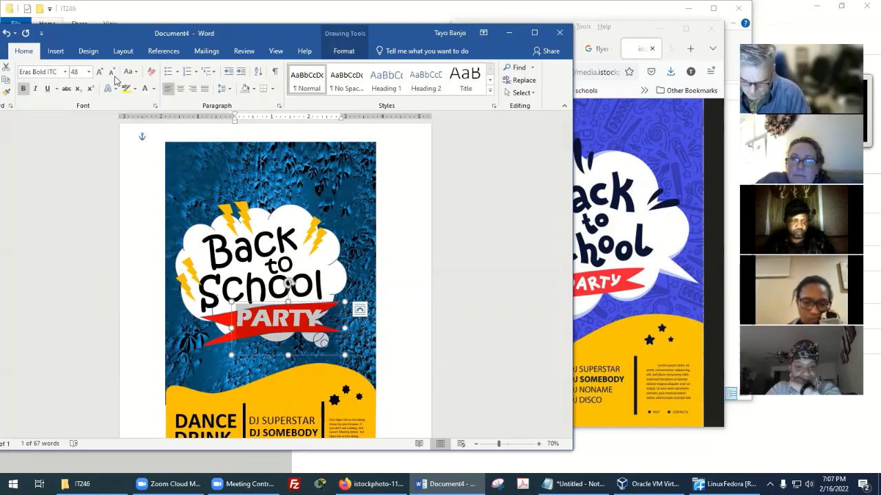
key("ctrl+shift+comma")
left_click(383, 377)
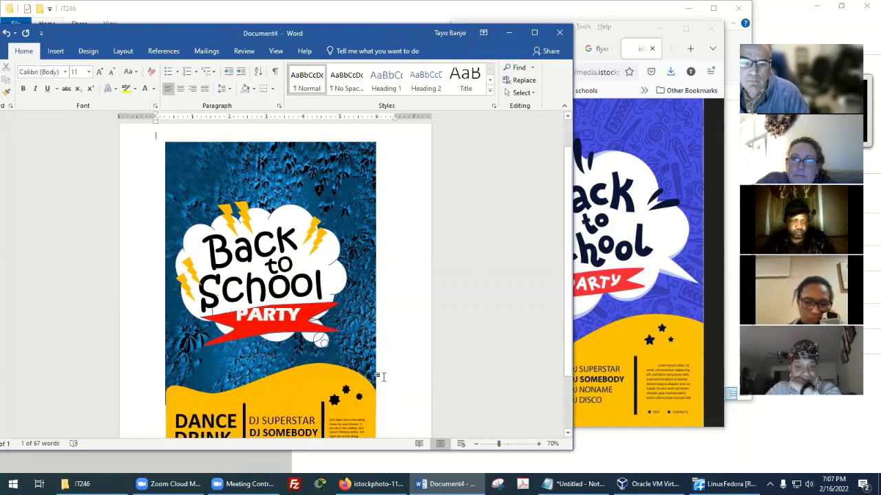
Tilt the "PARTY" text box slightly upward to the right along the ribbon and set its font to Hobo Std.
left_click(295, 304)
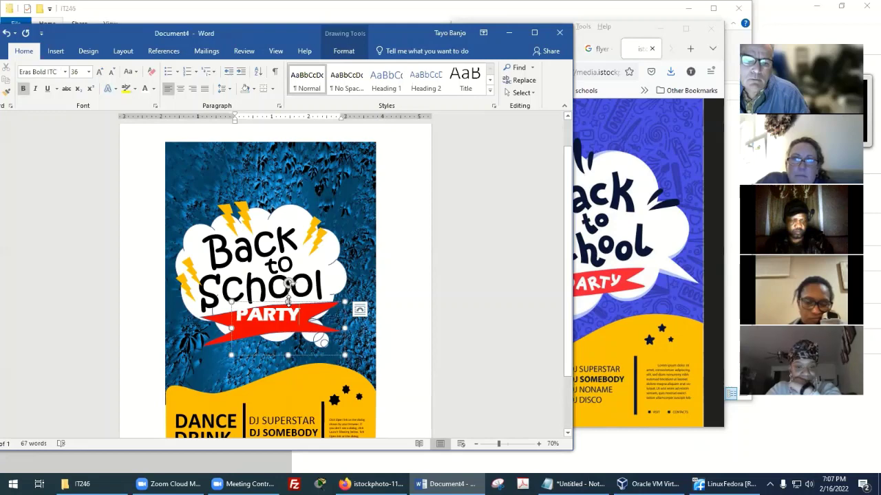
left_click_drag(288, 300, 279, 286)
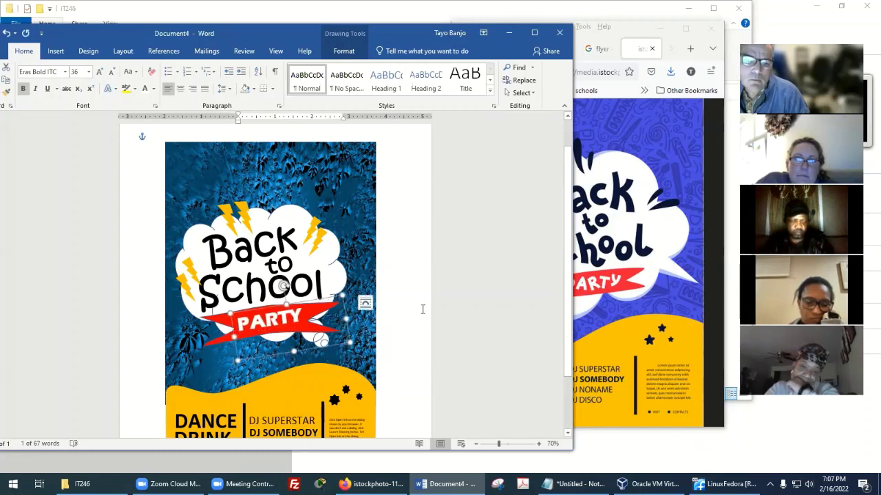
left_click(65, 72)
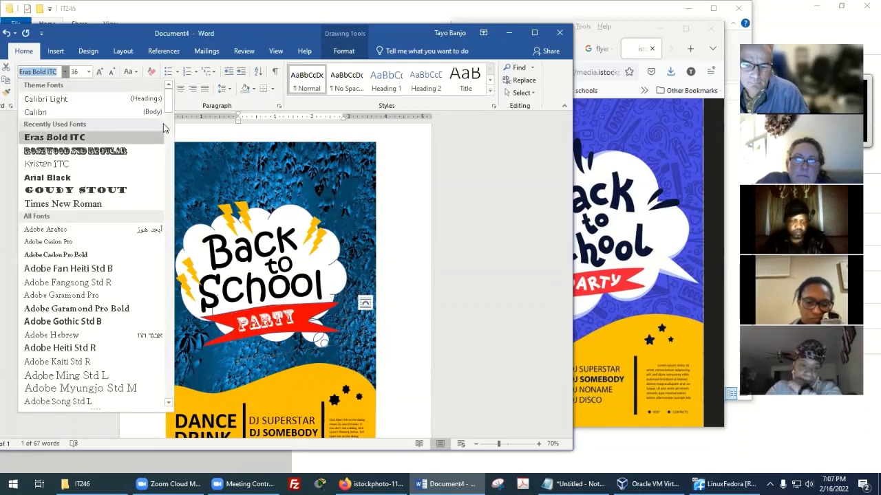
left_click_drag(169, 103, 173, 229)
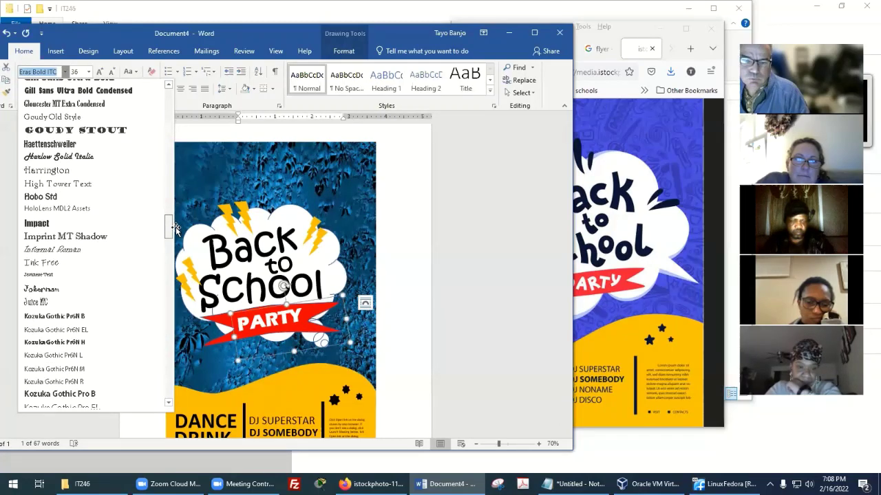
left_click(81, 197)
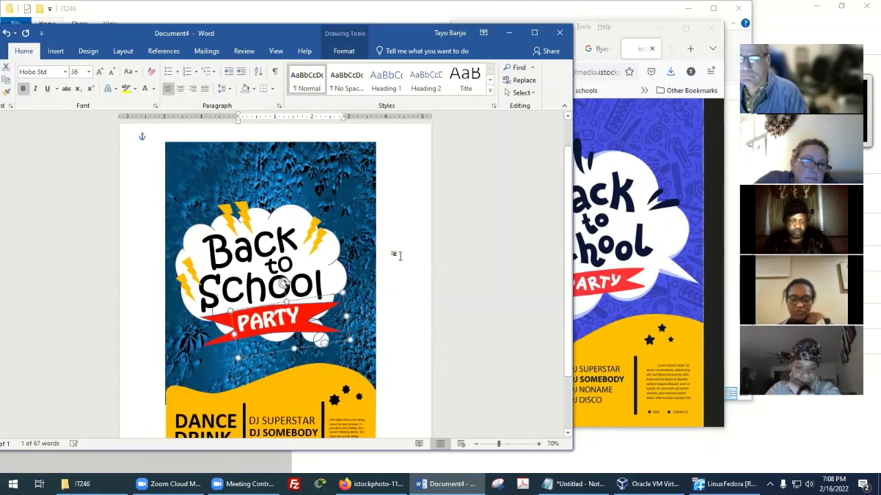
left_click(450, 273)
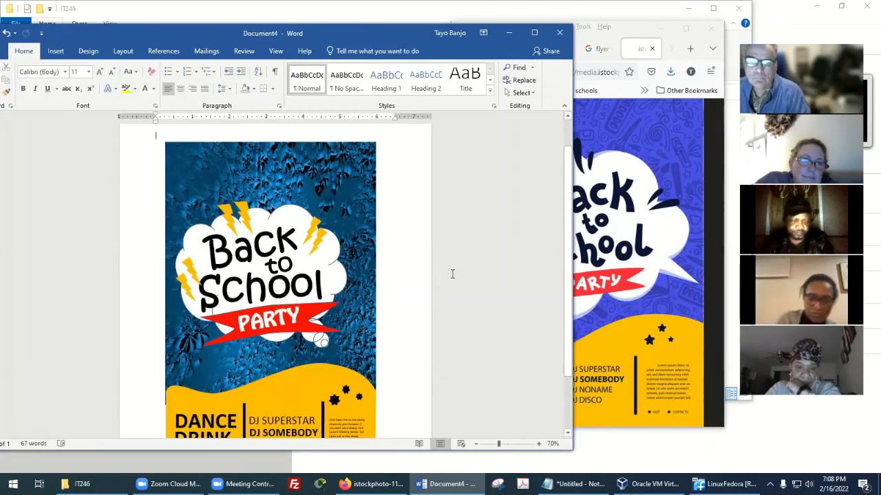
View the whole recreated flyer beside the browser's reference flyer and compare the two layouts for missing elements.
scroll(519, 280, "down", 2)
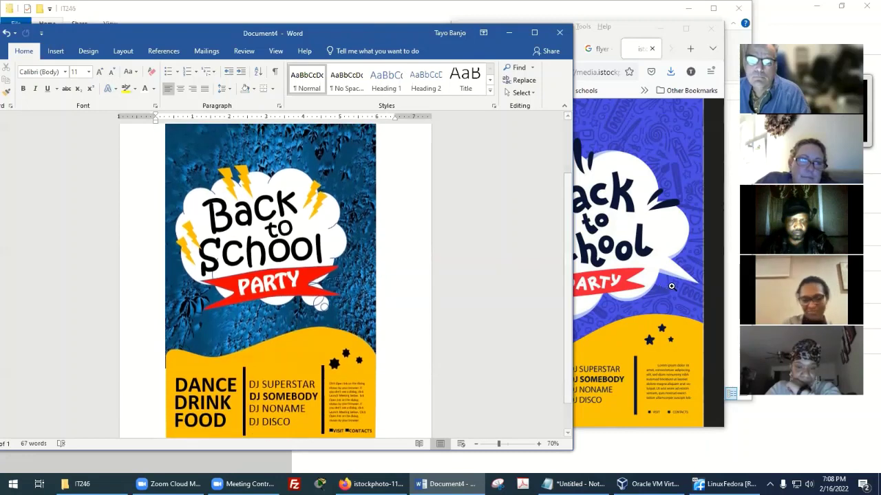
left_click(672, 286)
left_click(317, 29)
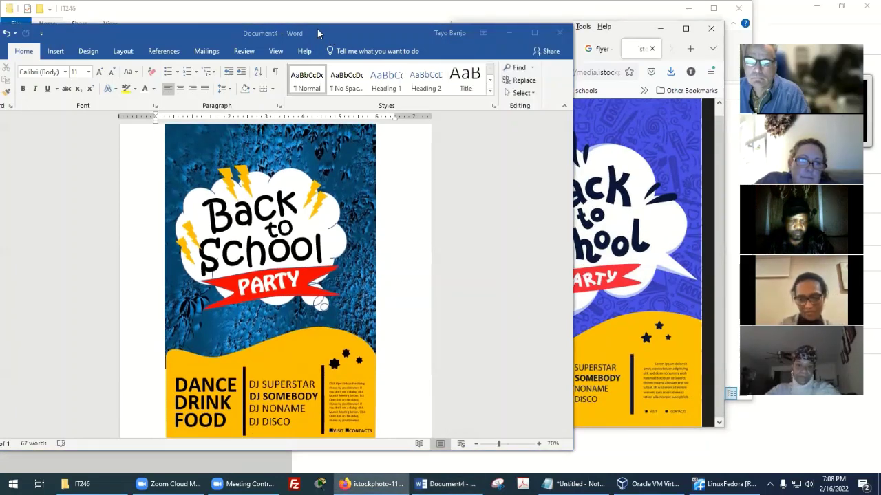
left_click_drag(317, 29, 224, 16)
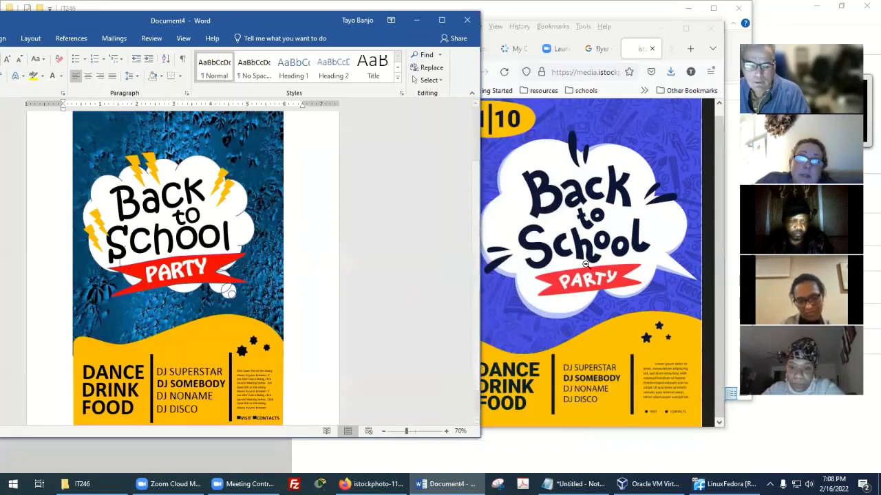
left_click(609, 36)
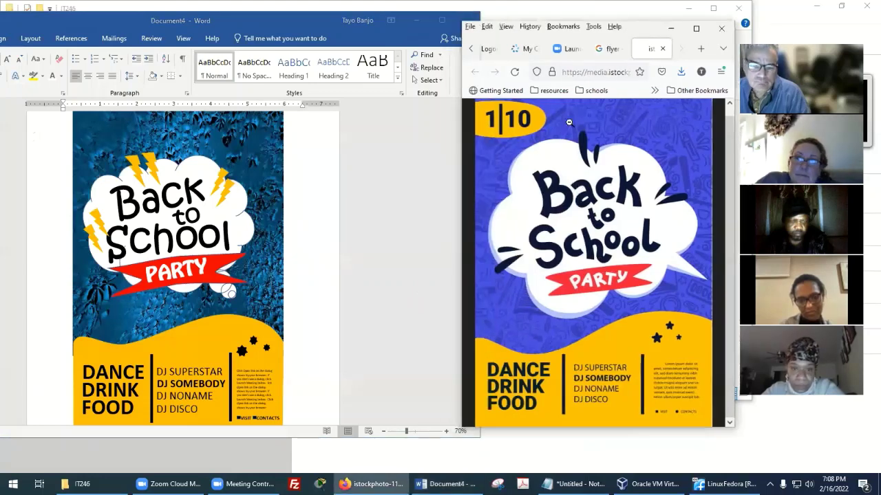
scroll(386, 257, "down", 2, "ctrl")
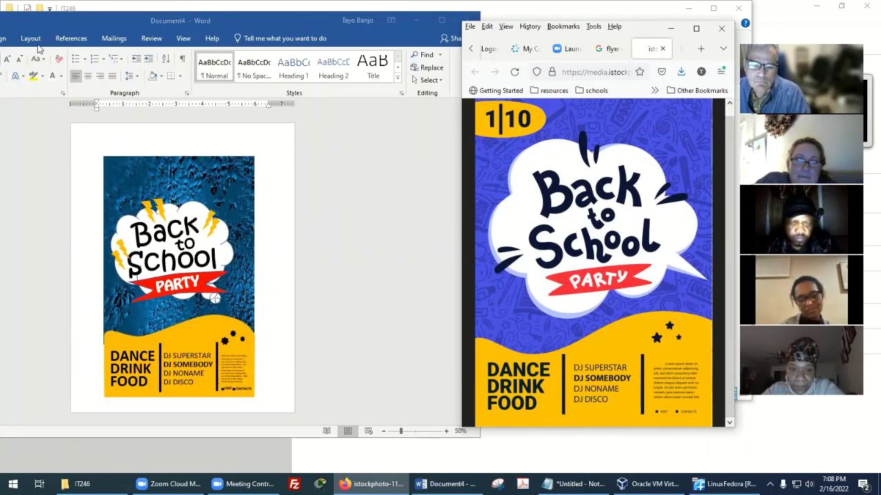
left_click(115, 22)
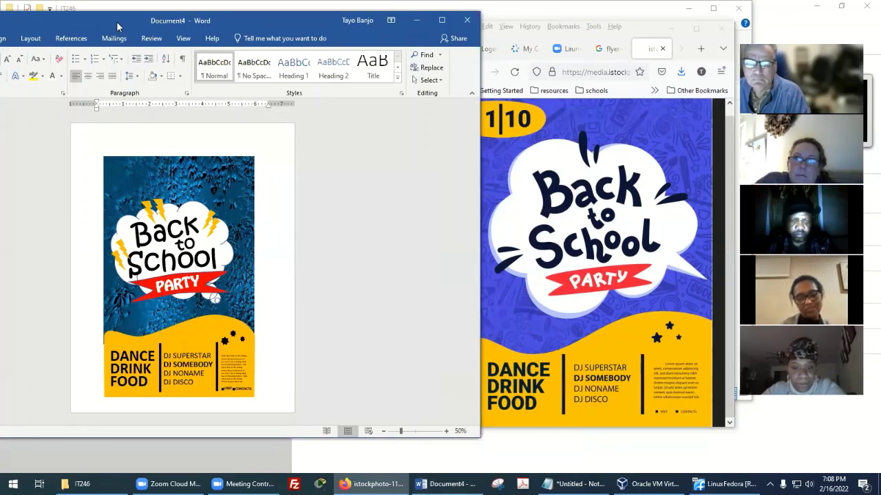
left_click_drag(116, 22, 162, 23)
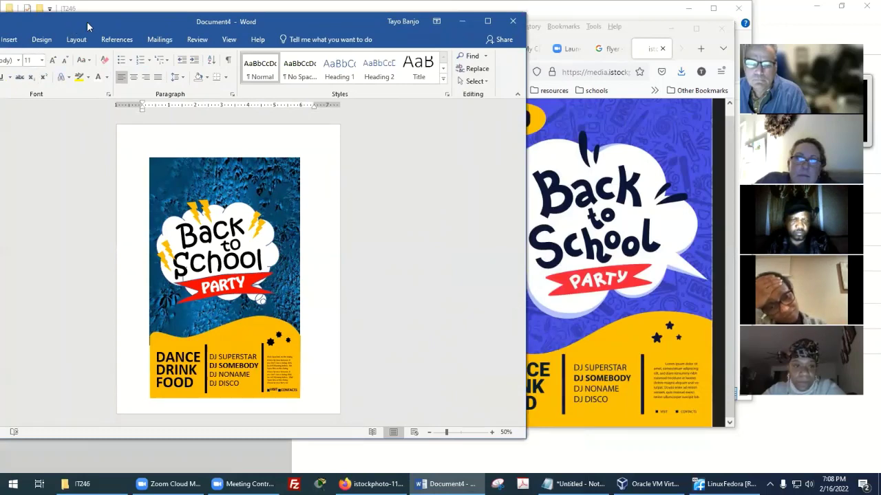
left_click_drag(87, 27, 106, 25)
Draw an oval about 2.58" wide and 1" high over the upper-left corner of the flyer's blue background.
left_click(28, 37)
left_click(26, 80)
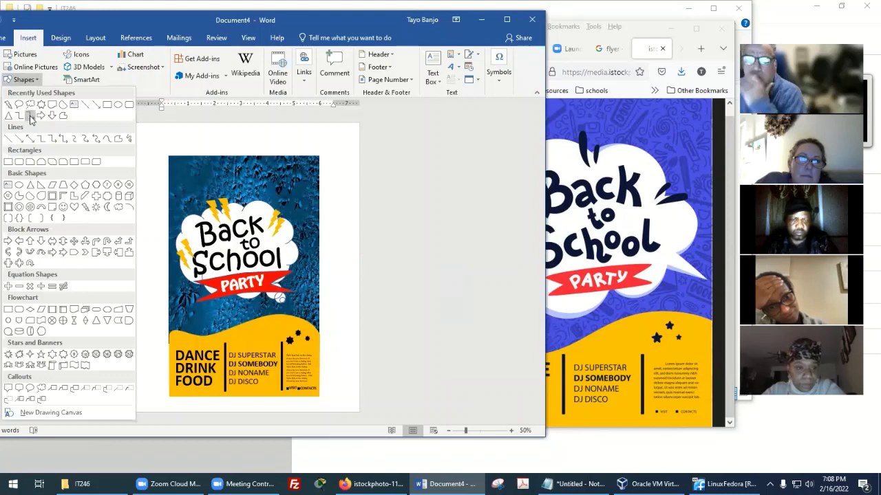
left_click(19, 184)
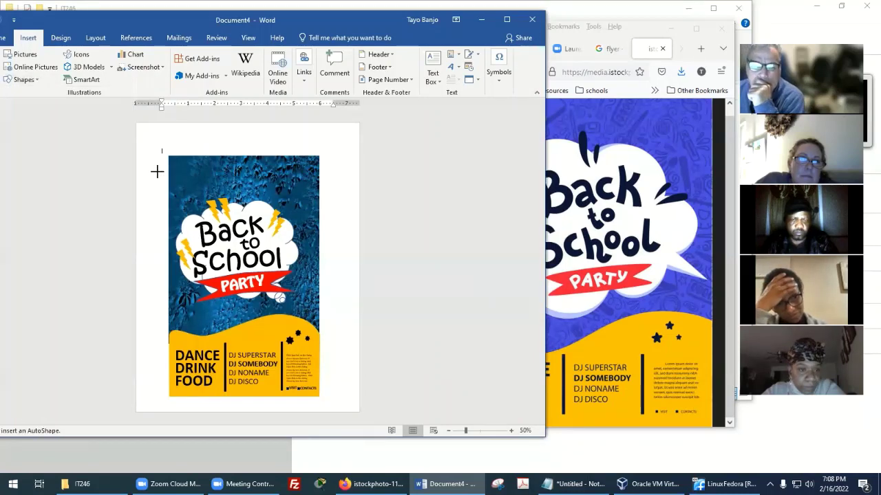
left_click_drag(306, 23, 241, 20)
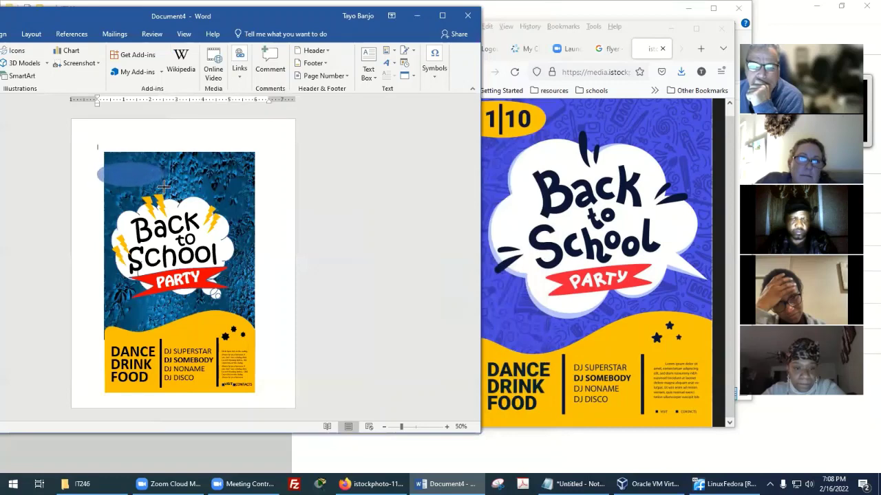
left_click_drag(165, 187, 165, 187)
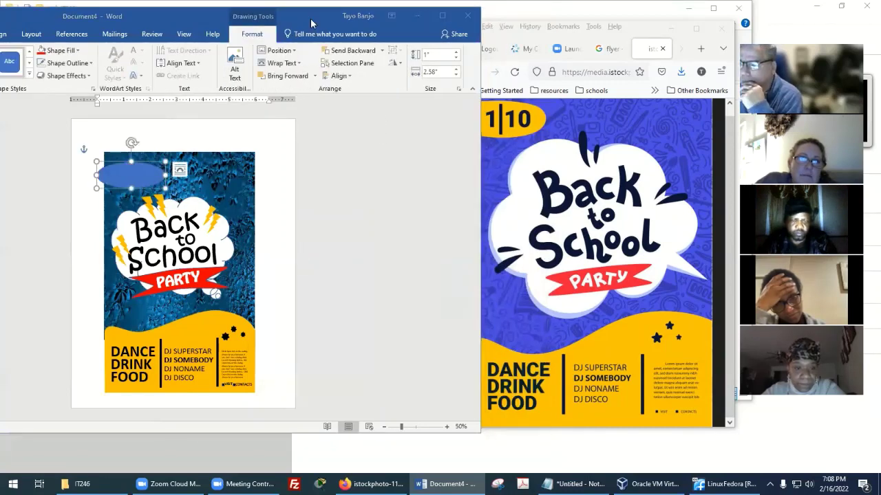
left_click(161, 20)
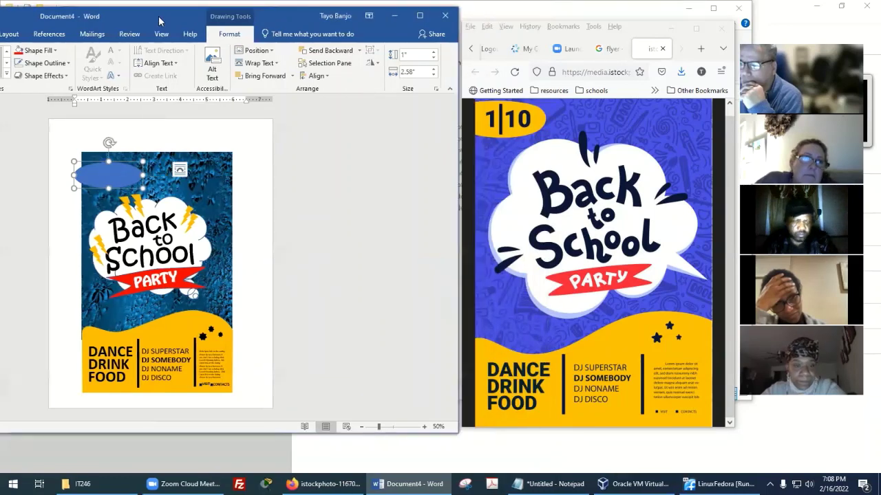
left_click_drag(161, 20, 177, 22)
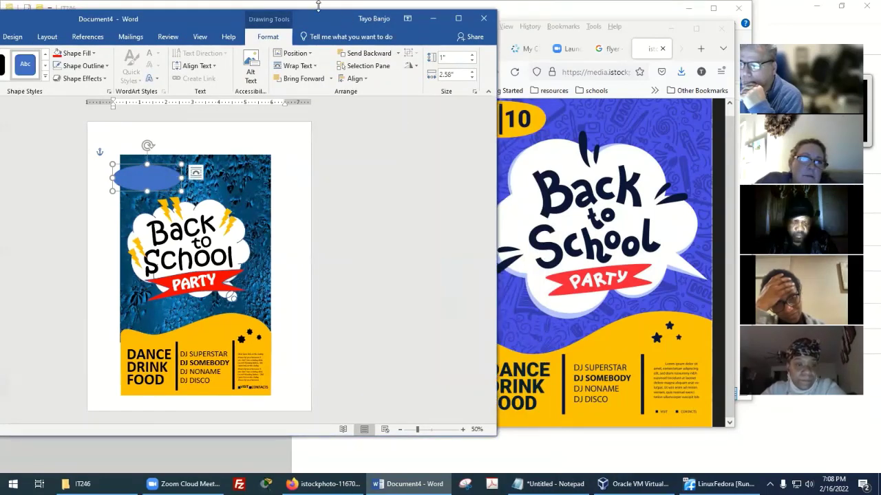
left_click_drag(294, 20, 208, 16)
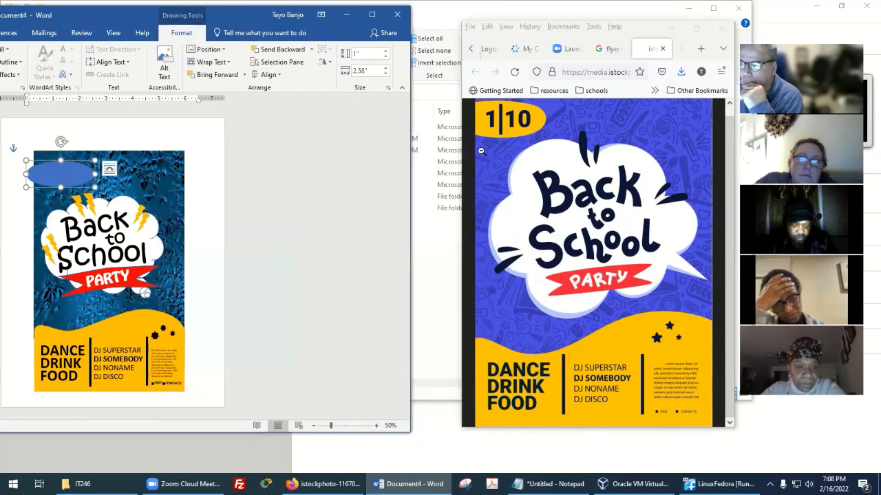
left_click_drag(252, 20, 350, 20)
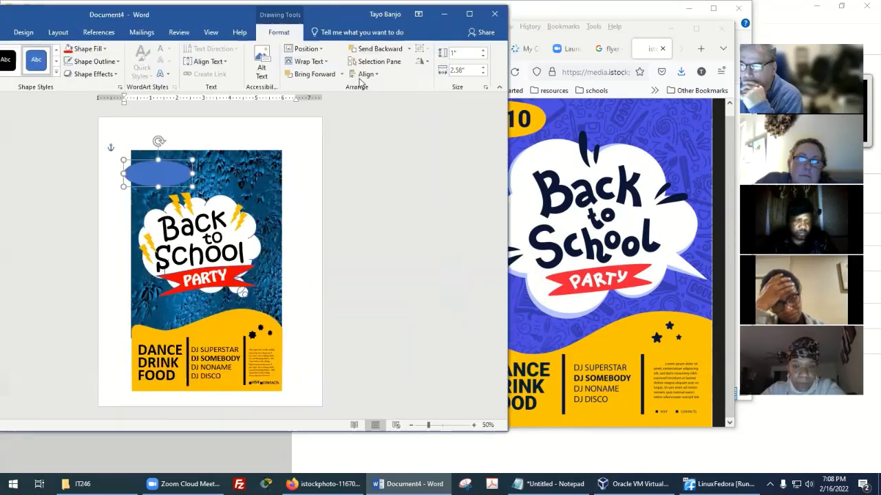
Extend the blue oval downward to a height of 1.15".
scroll(326, 209, "up", 2)
scroll(326, 206, "up", 4)
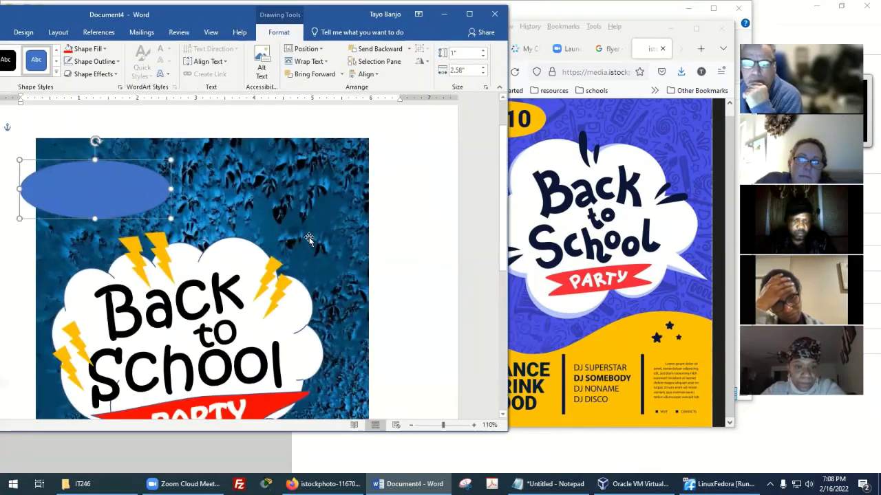
left_click(95, 187)
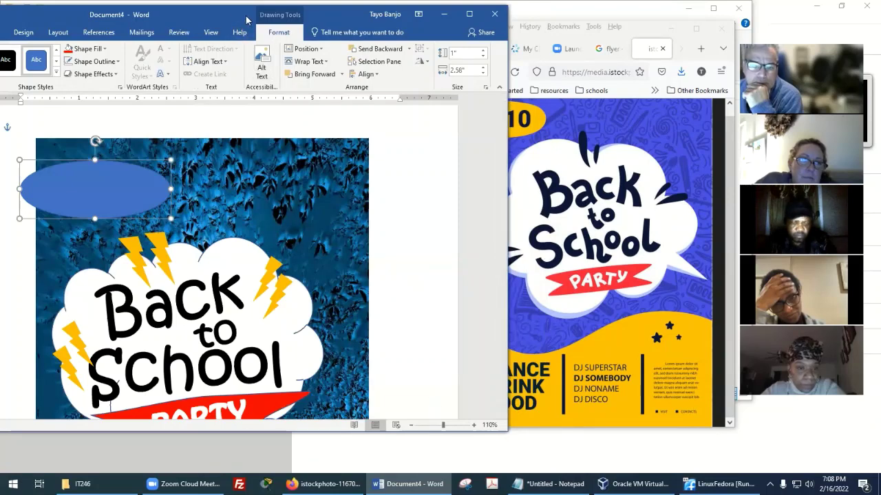
left_click_drag(246, 21, 317, 22)
left_click_drag(188, 159, 182, 148)
key("ctrl+z")
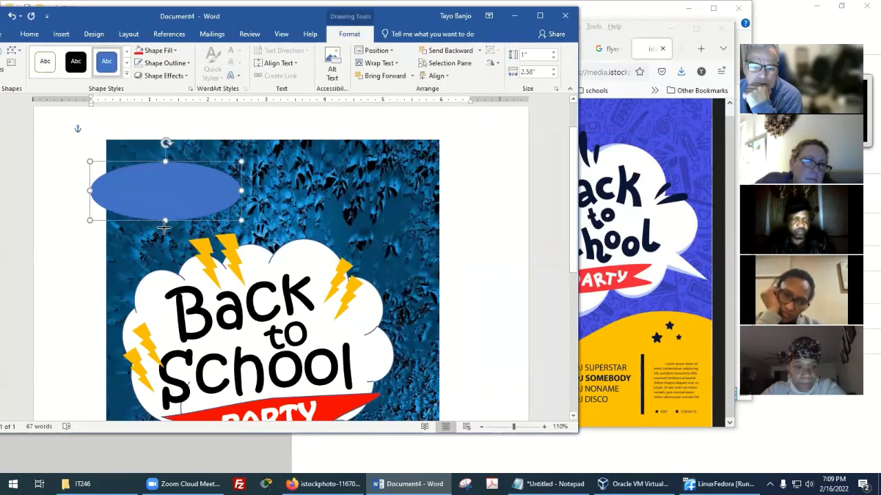
left_click_drag(165, 221, 166, 230)
Try to reshape the oval by pulling its left edit point inward, and delete the oval.
right_click(145, 184)
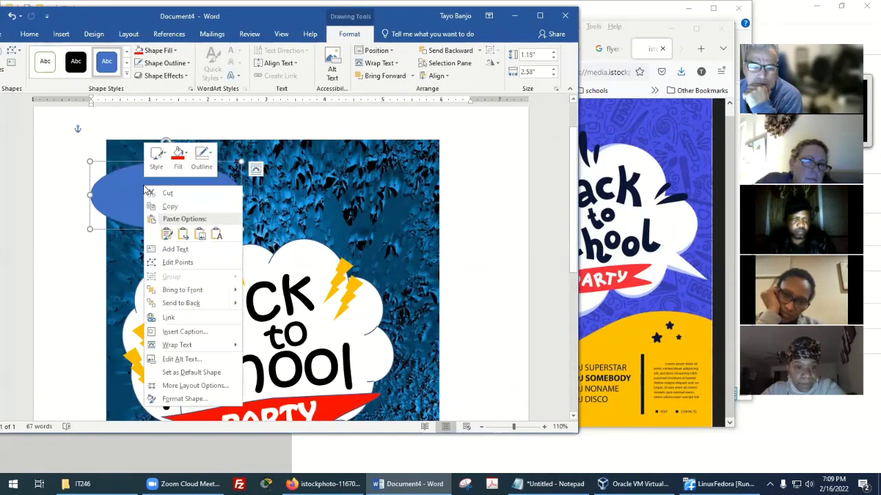
left_click(186, 262)
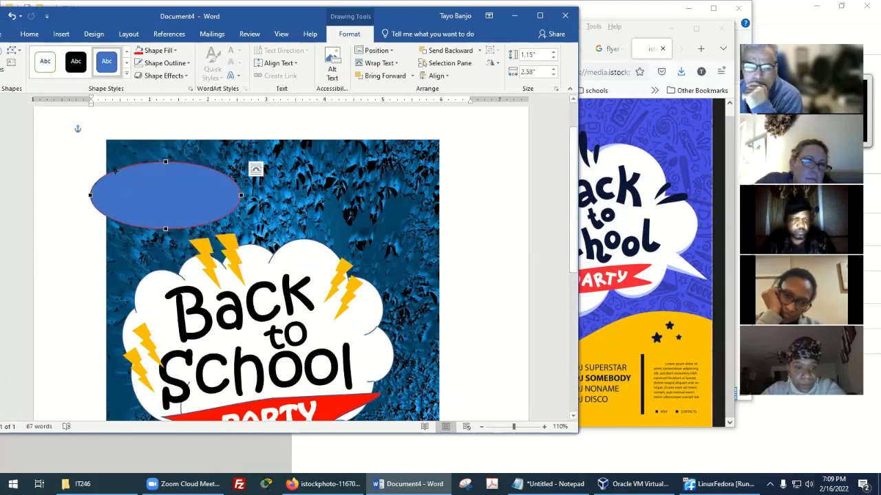
left_click(88, 195)
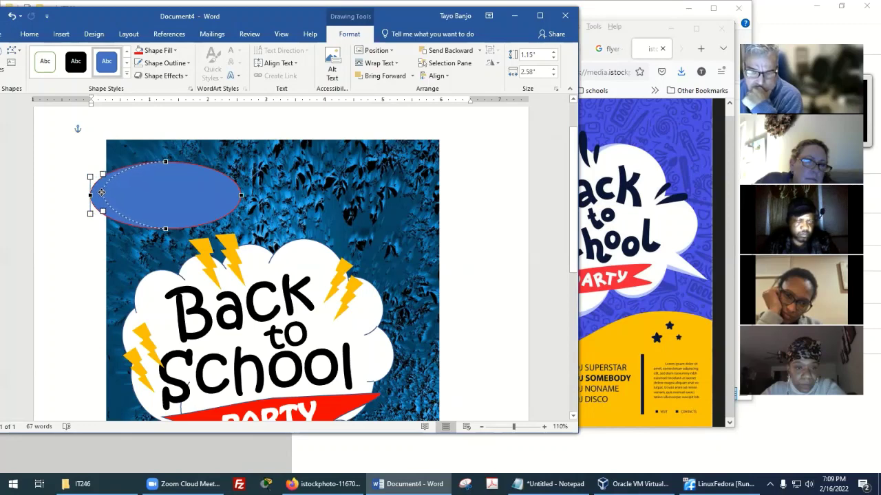
left_click_drag(97, 192, 97, 194)
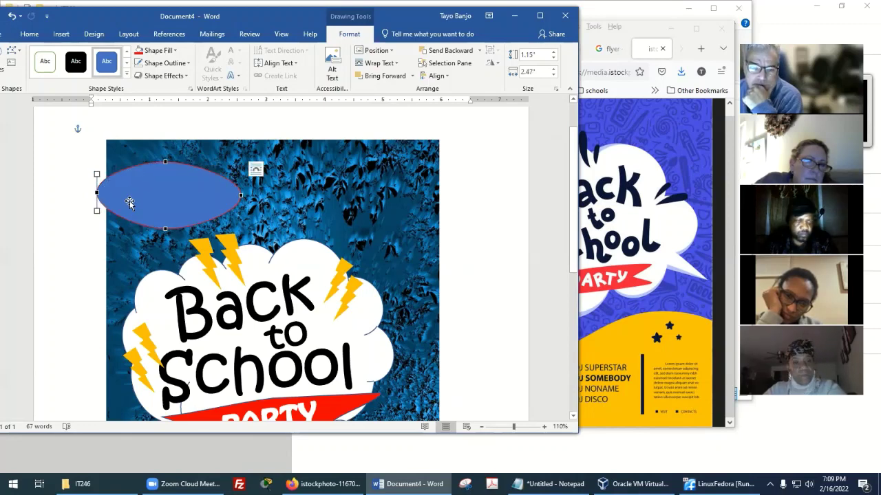
key("Delete")
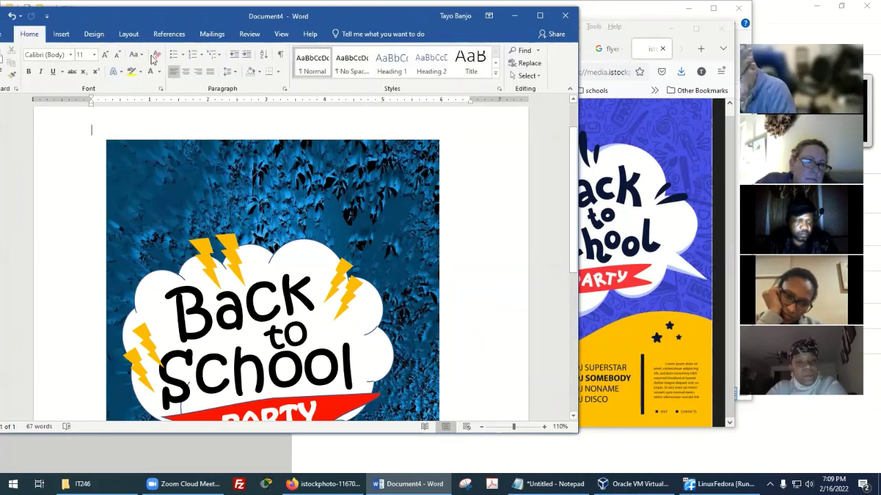
Draw a chord shape about 1.19" wide and 0.72" high near the flyer's upper-left corner and rotate it clockwise until its flat side is vertical.
left_click(60, 33)
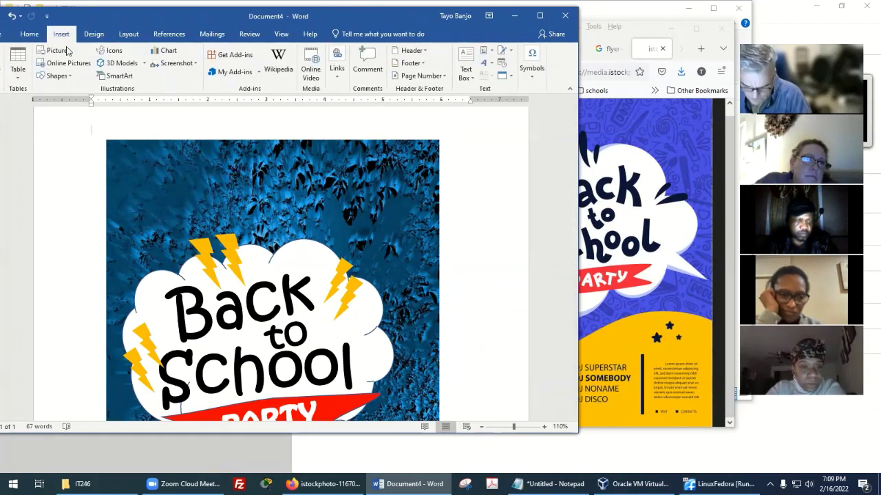
left_click(71, 75)
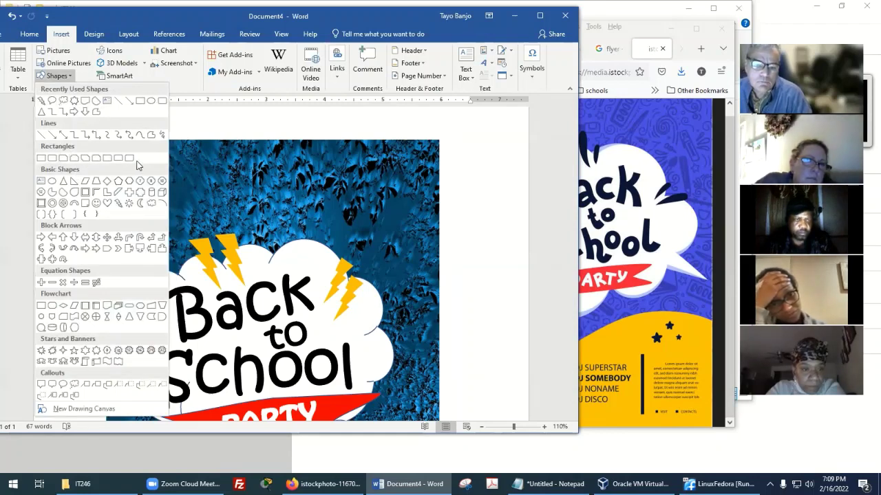
left_click(63, 197)
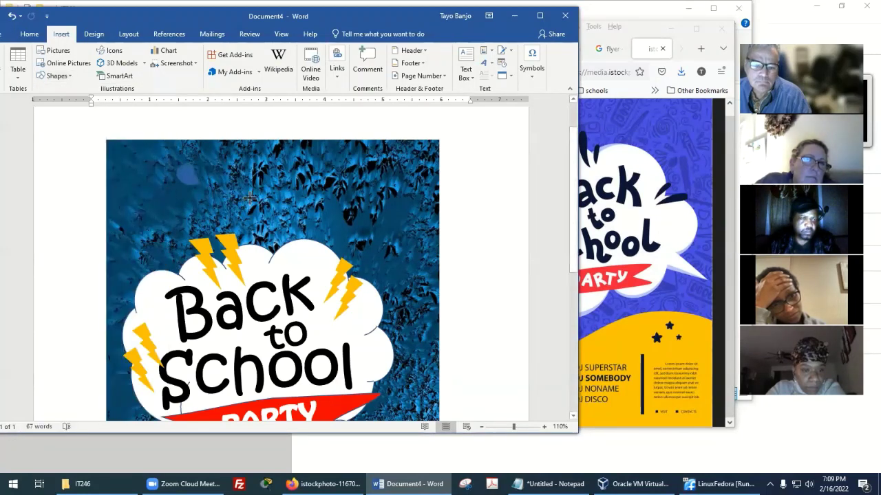
mouse_move(176, 163)
left_mouse_down()
mouse_move(261, 205)
mouse_move(246, 204)
left_mouse_up()
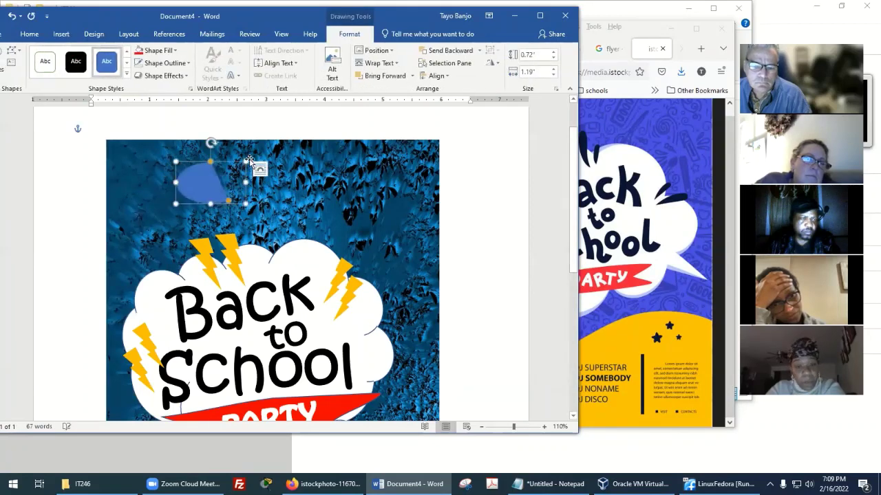
left_click_drag(211, 143, 232, 144)
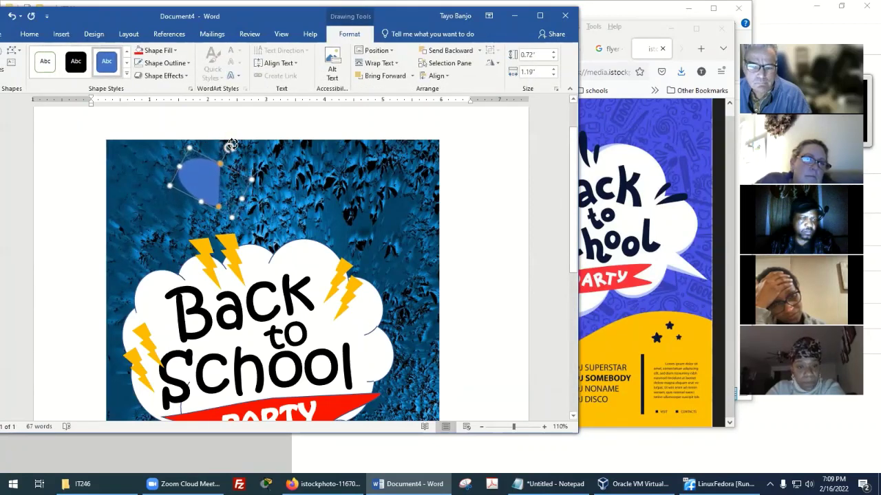
Edit the chord's points to pull its lower-left curve outward, making the shape about 0.9" wide and 0.85" high.
right_click(216, 172)
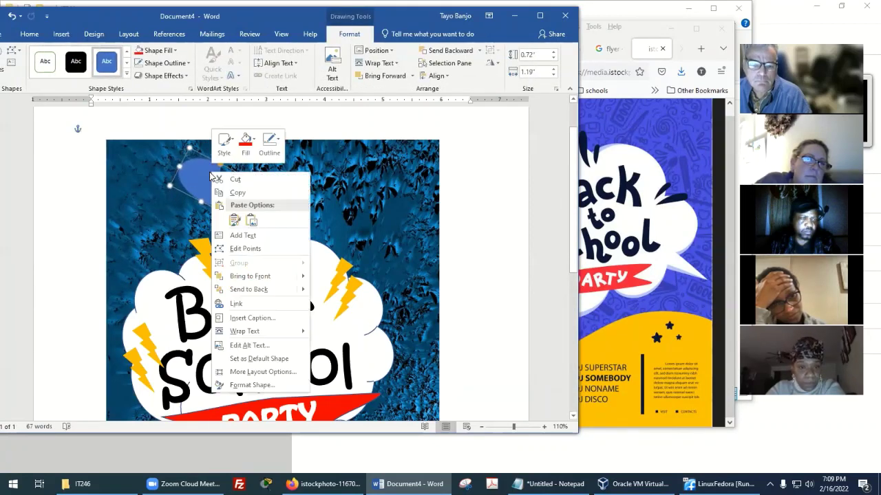
left_click(238, 246)
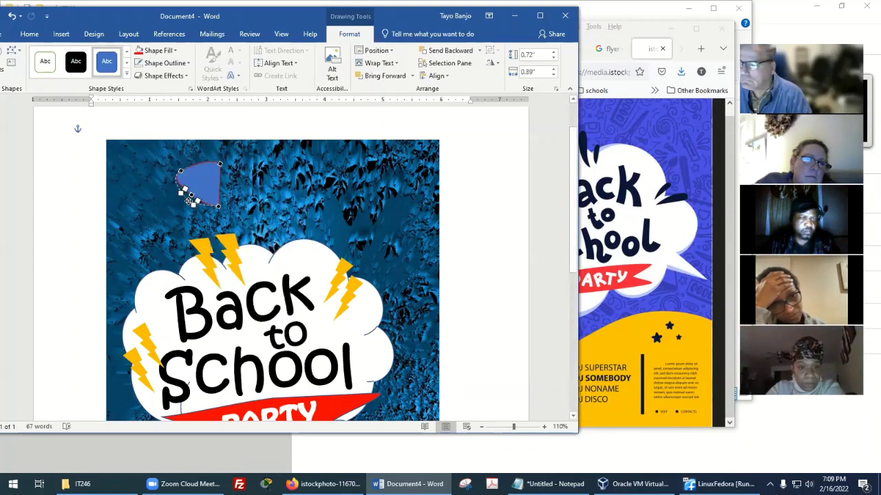
left_click_drag(183, 204, 183, 204)
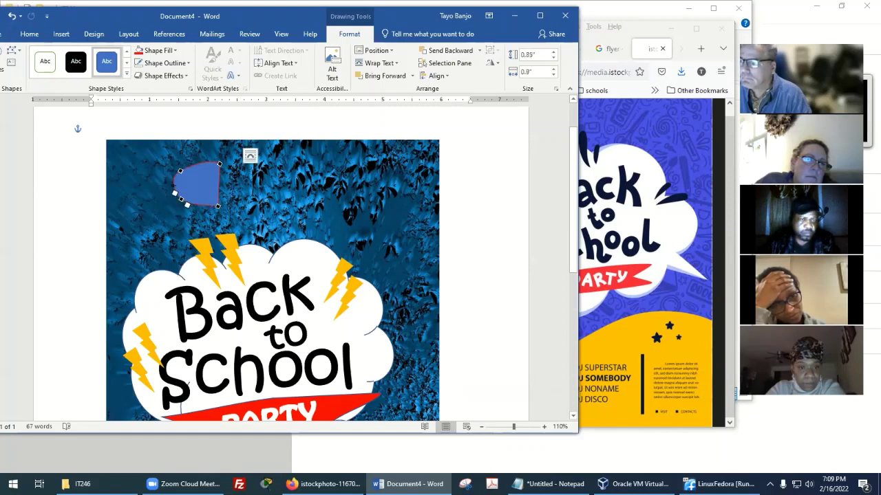
left_click(206, 166)
left_click(170, 191)
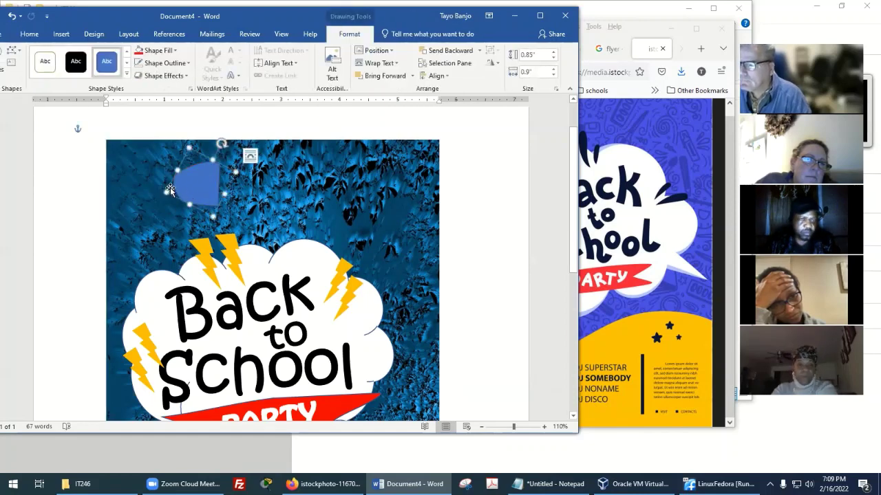
Enlarge and flip the chord to about 1.69" by 1.42" with its curve facing right, and place its flat side along the background's left edge.
left_click_drag(170, 190, 118, 192)
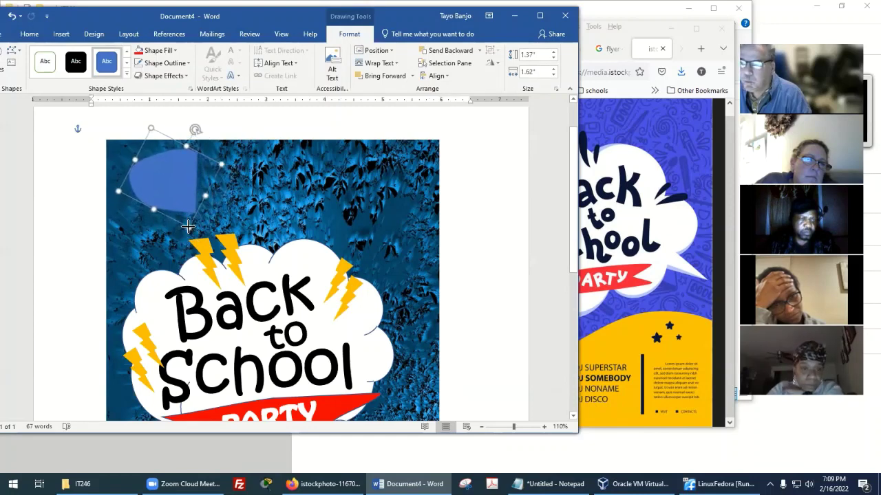
left_click(273, 186)
left_click(123, 191)
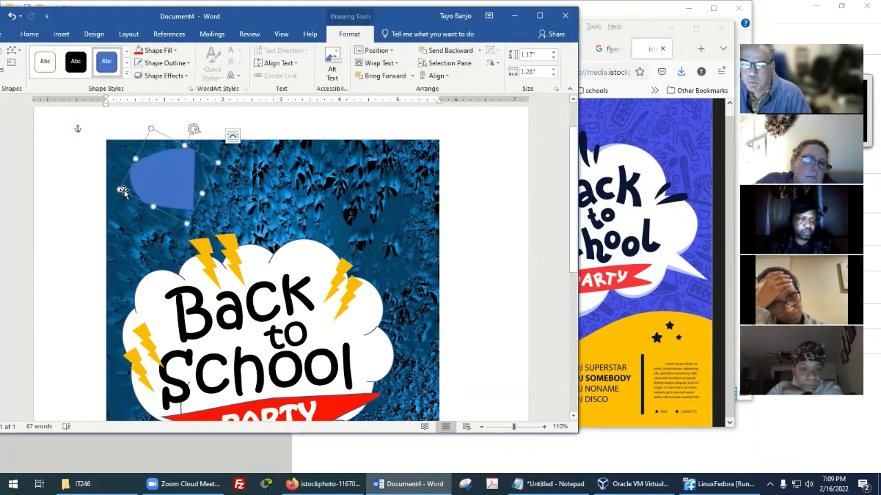
left_click_drag(117, 190, 275, 186)
left_click_drag(337, 179, 147, 193)
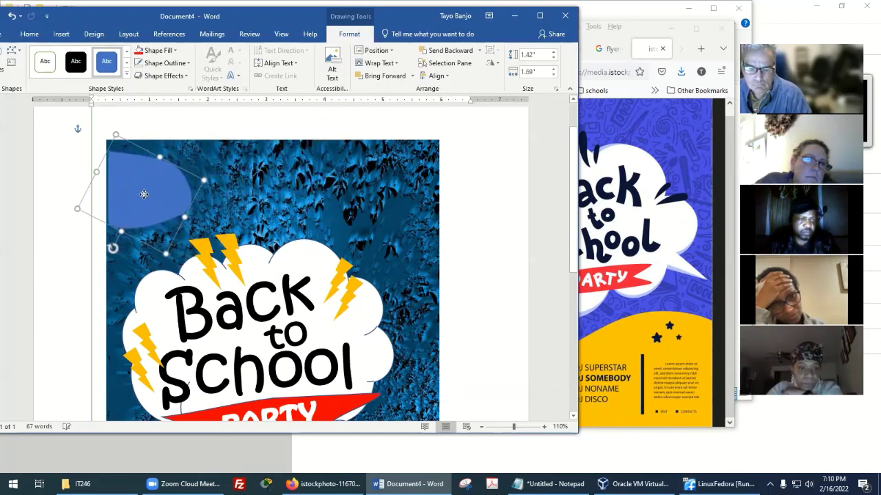
key("Left")
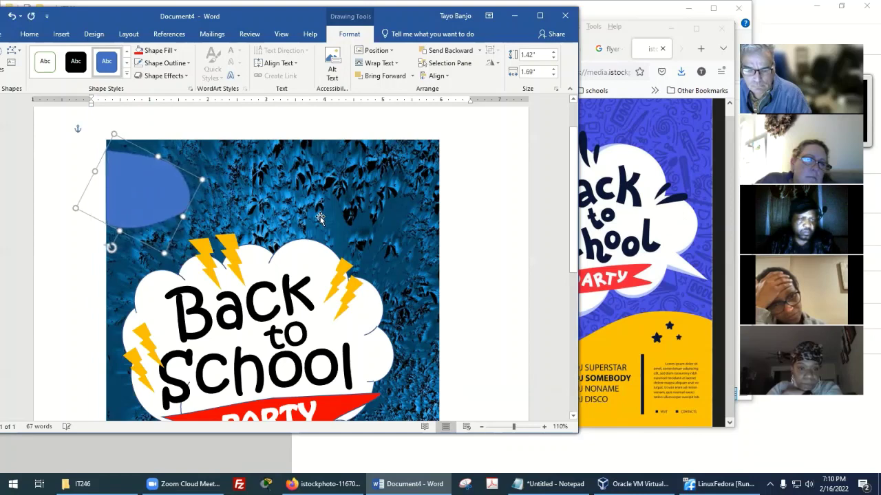
Shrink the chord to about 1.24" wide and 0.99" high and nudge it left against the background's edge.
left_click_drag(162, 257, 167, 220)
key("Left")
key("Left")
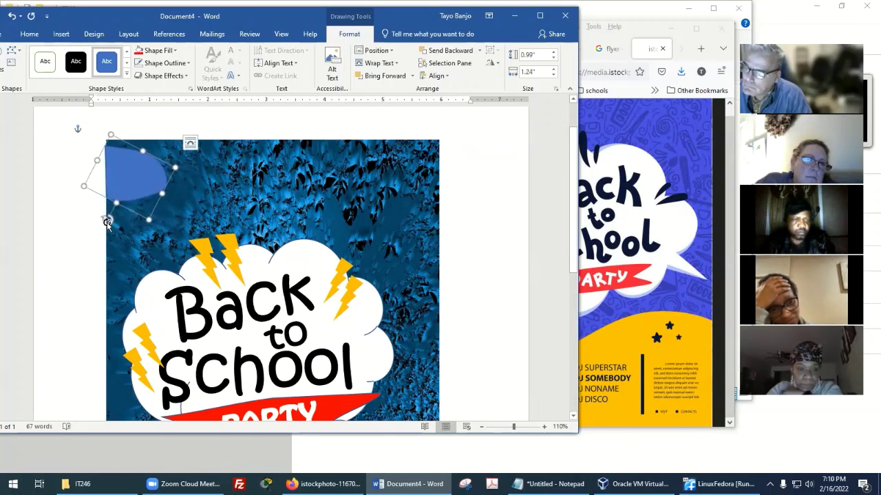
Try to rotate the chord slightly clockwise and adjust the edit points along its curved side.
left_click_drag(106, 221, 103, 220)
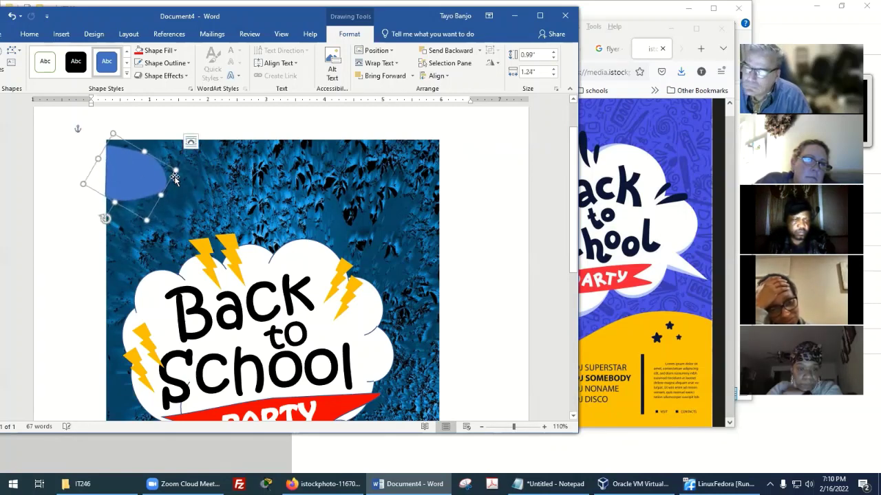
mouse_move(179, 169)
left_mouse_down()
mouse_move(187, 168)
mouse_move(176, 170)
left_mouse_up()
right_click(151, 180)
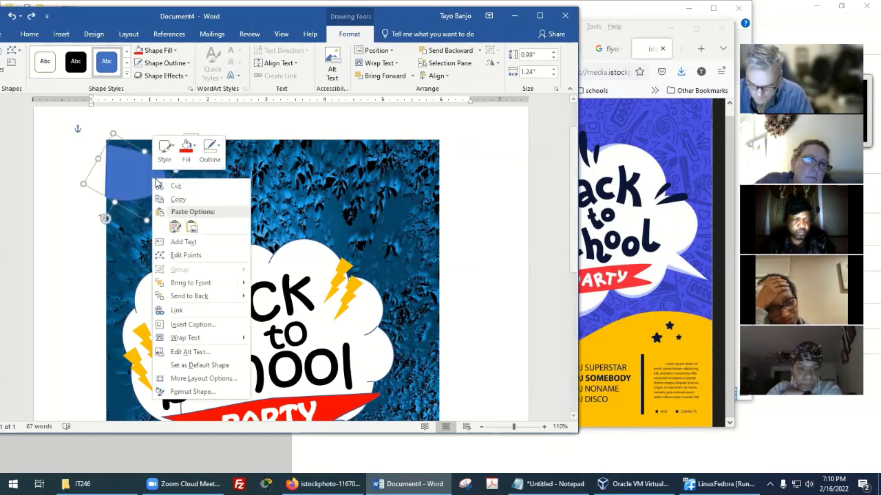
left_click(196, 256)
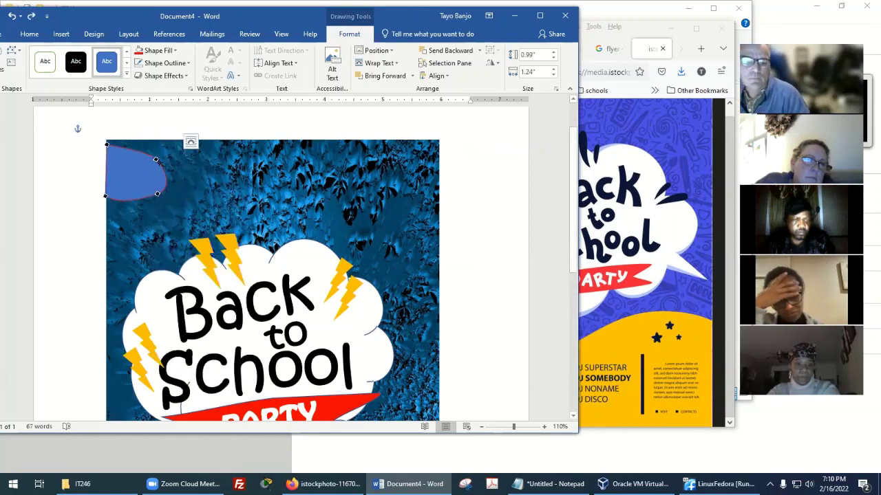
left_click(166, 169)
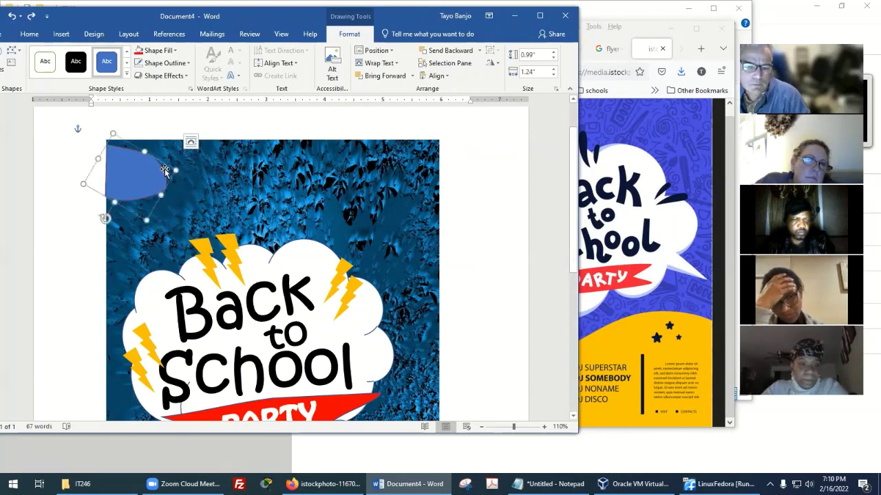
left_click(207, 194)
left_click(169, 184)
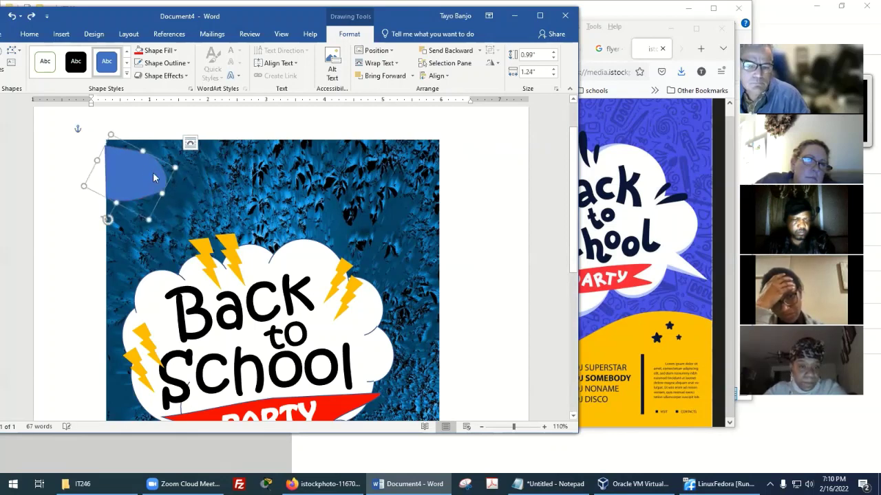
Edit the chord's points to pull the upper end of its curve outward, making the shape about 1.25" wide and 1.07" high.
right_click(154, 177)
left_click(178, 248)
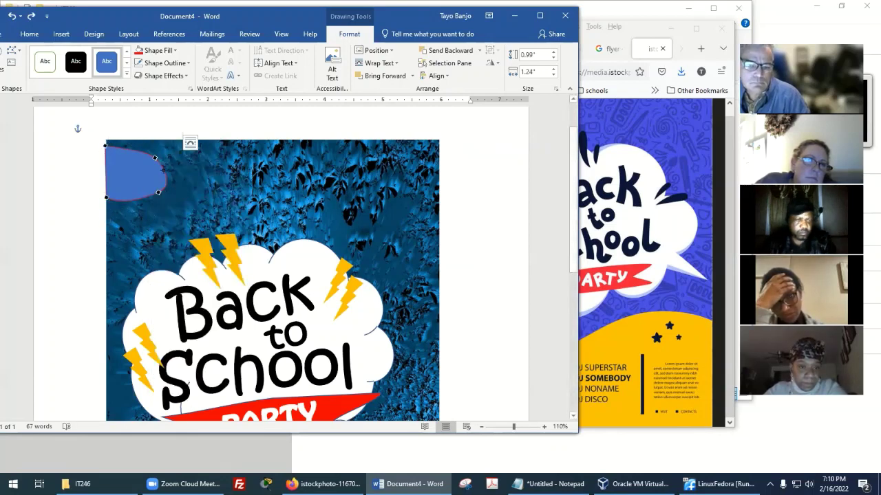
left_click_drag(184, 172, 167, 166)
key("ctrl+z")
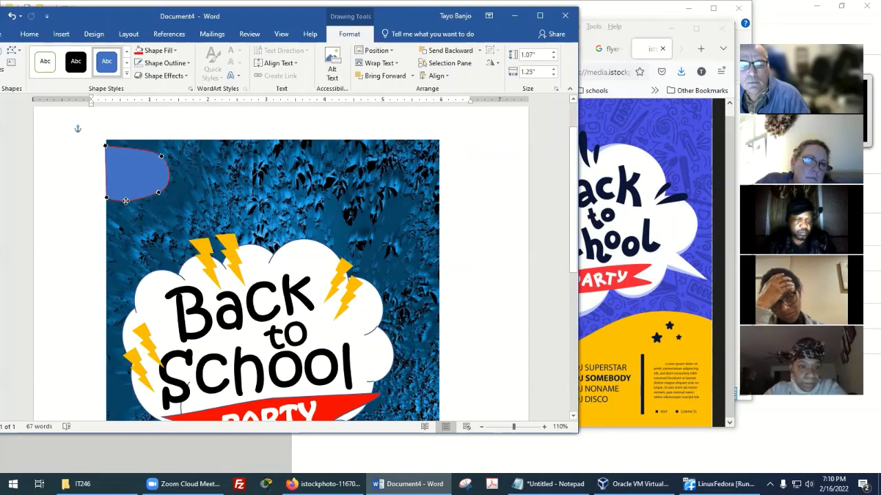
Try to reshape the chord by adding an edit point on its bottom edge and altering its right curve, and undo those changes.
left_click_drag(127, 200, 151, 197)
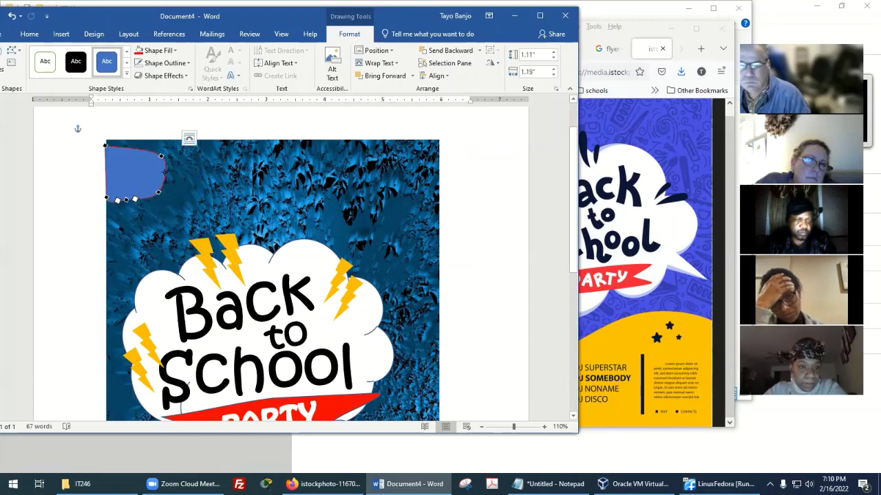
left_click(168, 180)
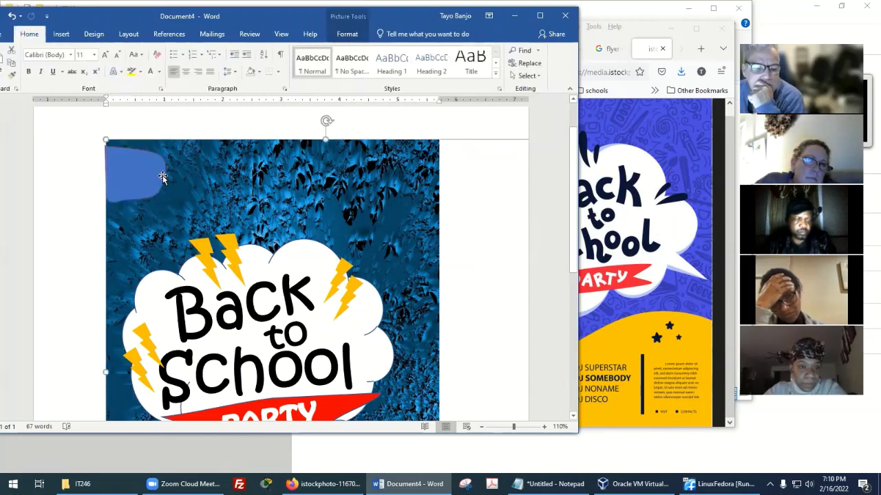
left_click(162, 175)
left_click(207, 196)
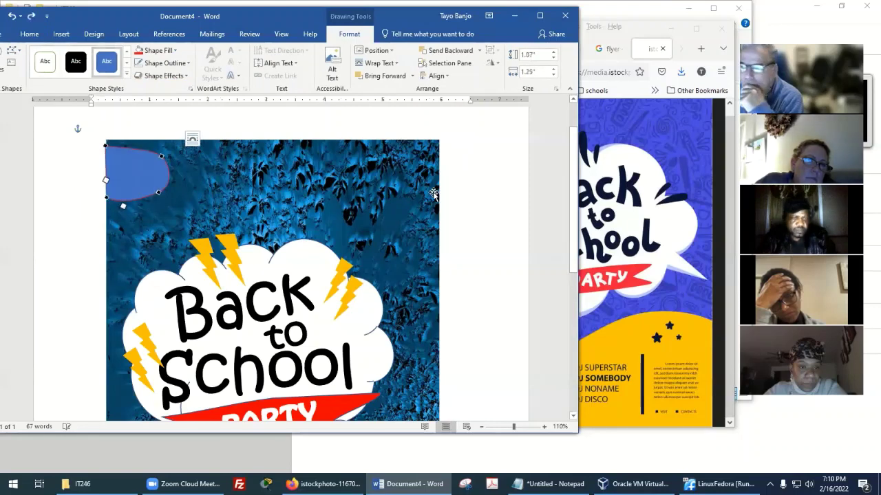
Enlarge the chord to about 1.52" wide and 1.18" high and rotate it slightly clockwise to straighten its flat side.
left_click(120, 162)
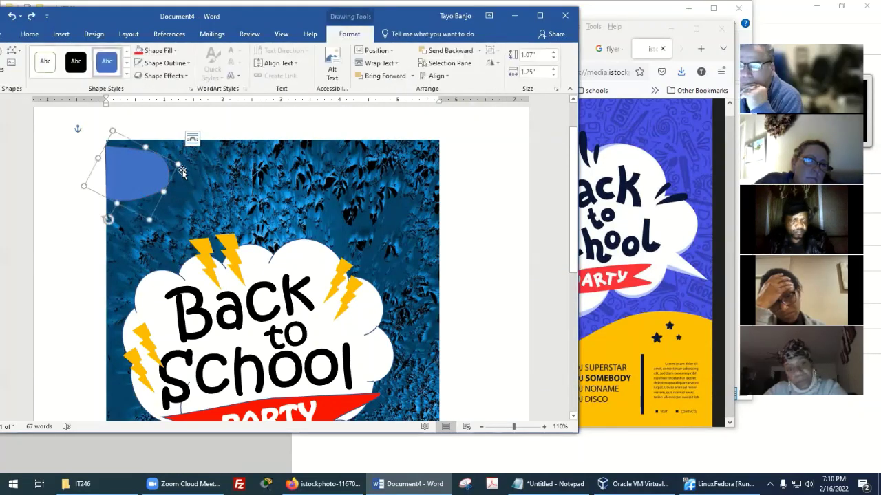
left_click_drag(192, 165, 196, 168)
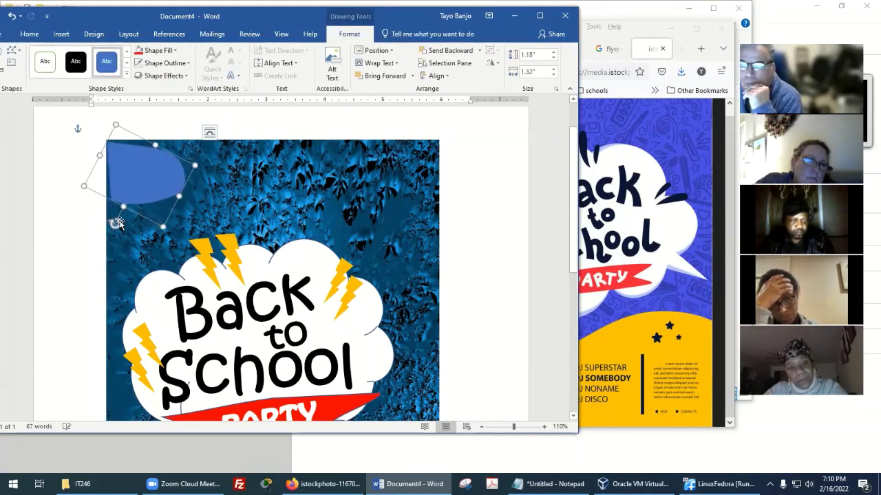
left_click_drag(111, 222, 109, 222)
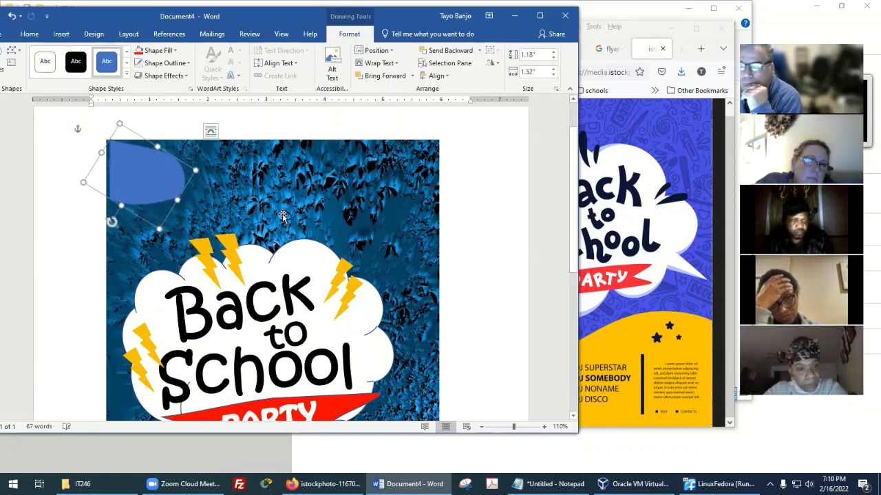